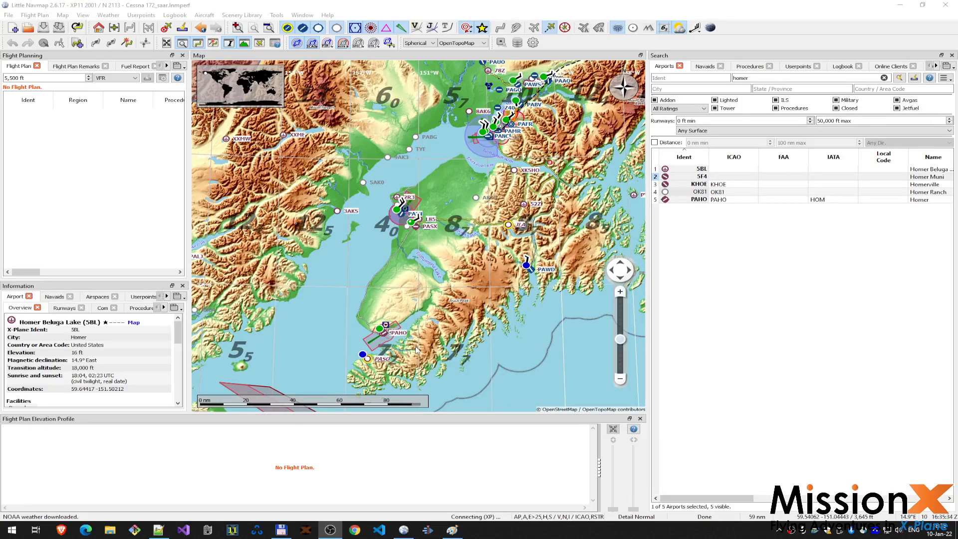
# Step: Add a starting waypoint to the flight plan on the apron beside the southwest end of Homer (PAHO) runway
pyautogui.doubleClick(390, 331)
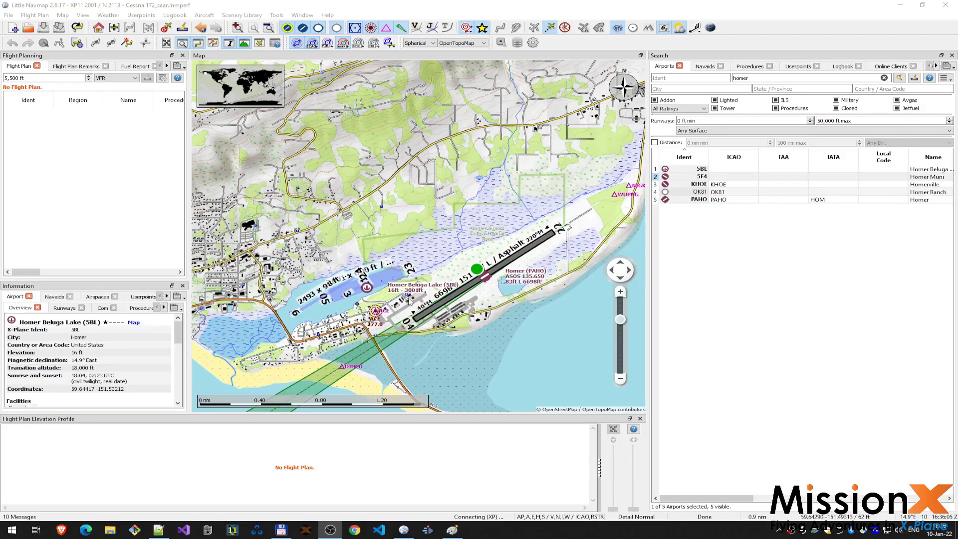
pyautogui.scroll(1, 409, 313)
pyautogui.rightClick(419, 311)
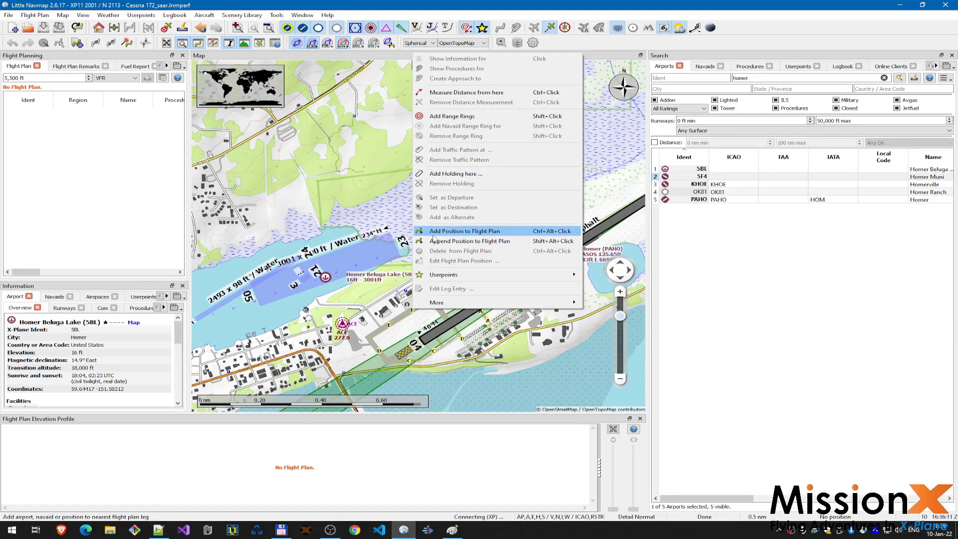
pyautogui.click(453, 233)
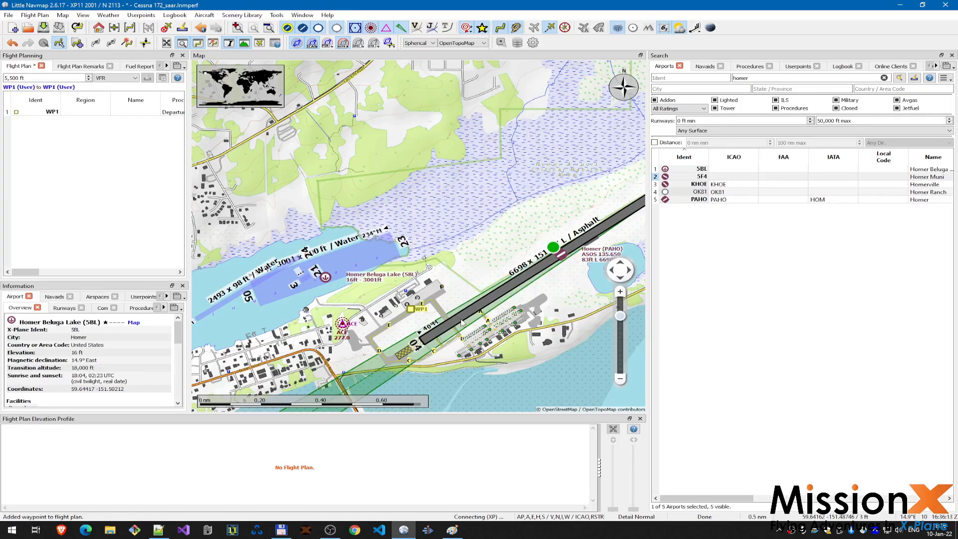
# Step: Append a waypoint about 22 nm northeast of WP1, near the head of the inlet
pyautogui.moveTo(462, 324)
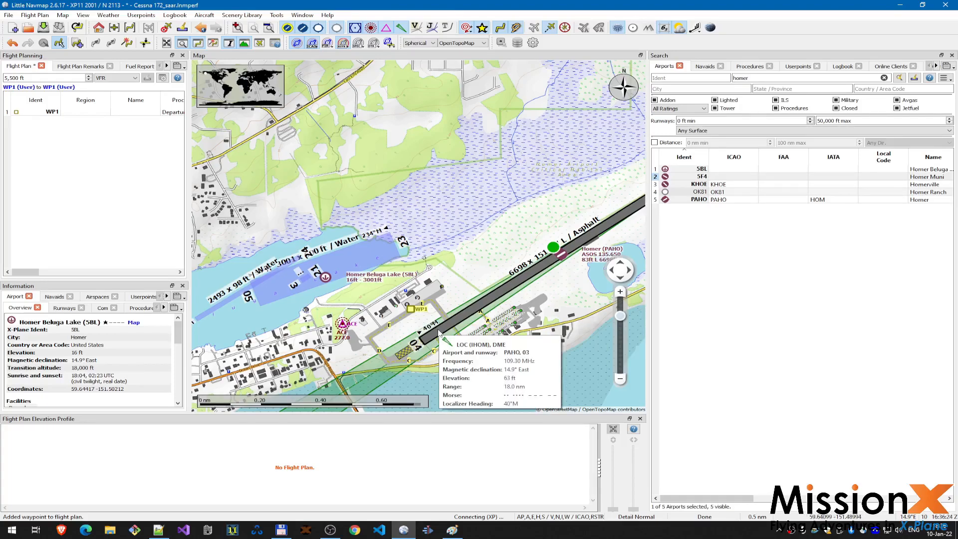
pyautogui.scroll(-2, 438, 330)
pyautogui.scroll(-10, 439, 332)
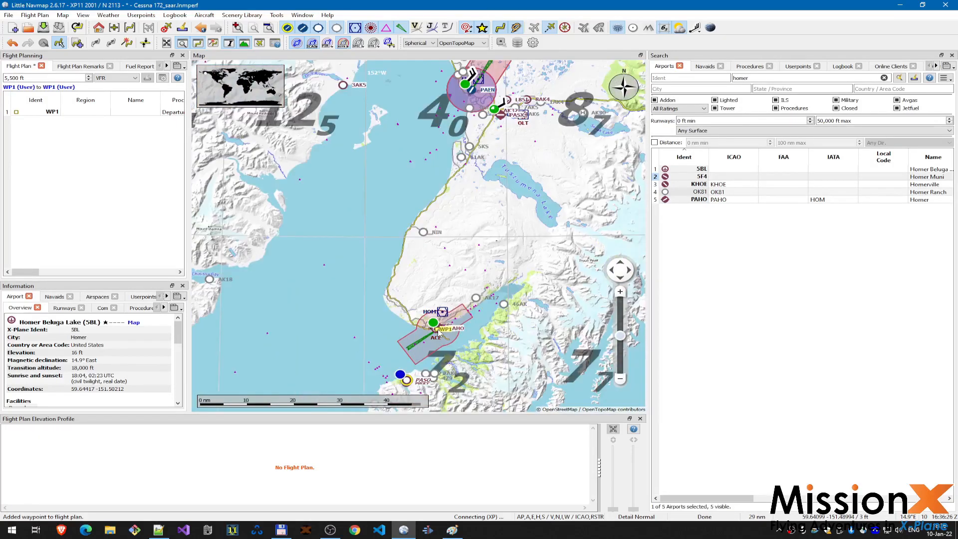
pyautogui.moveTo(507, 291); pyautogui.dragTo(382, 292)
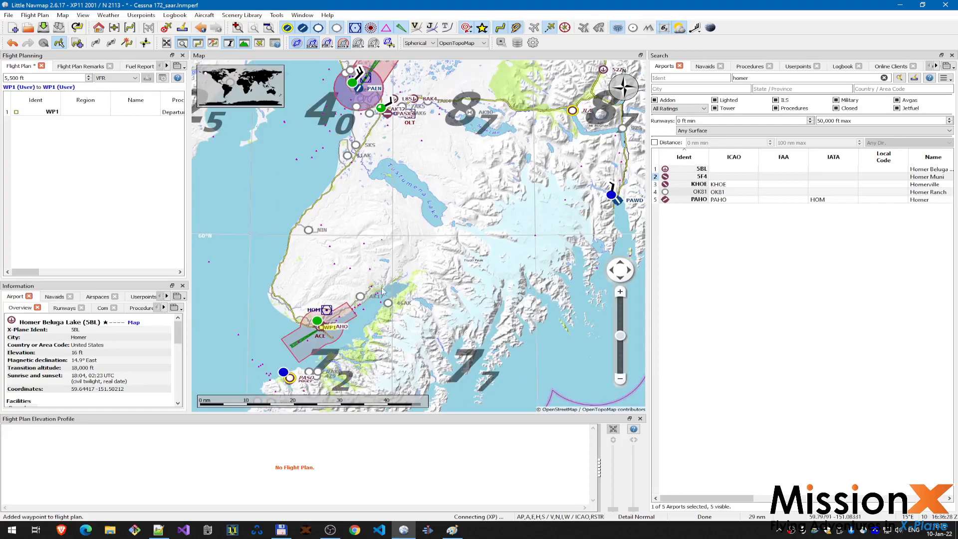
pyautogui.rightClick(408, 280)
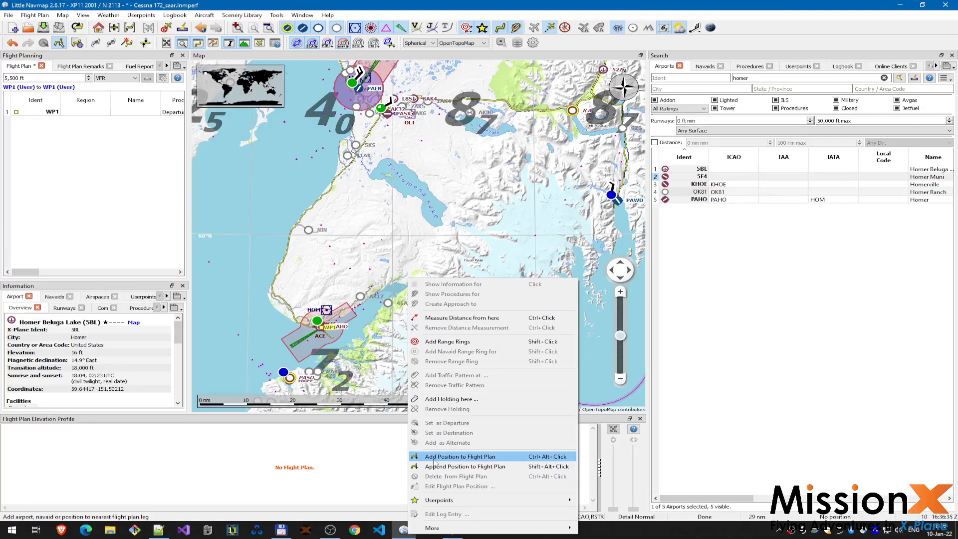
pyautogui.click(435, 469)
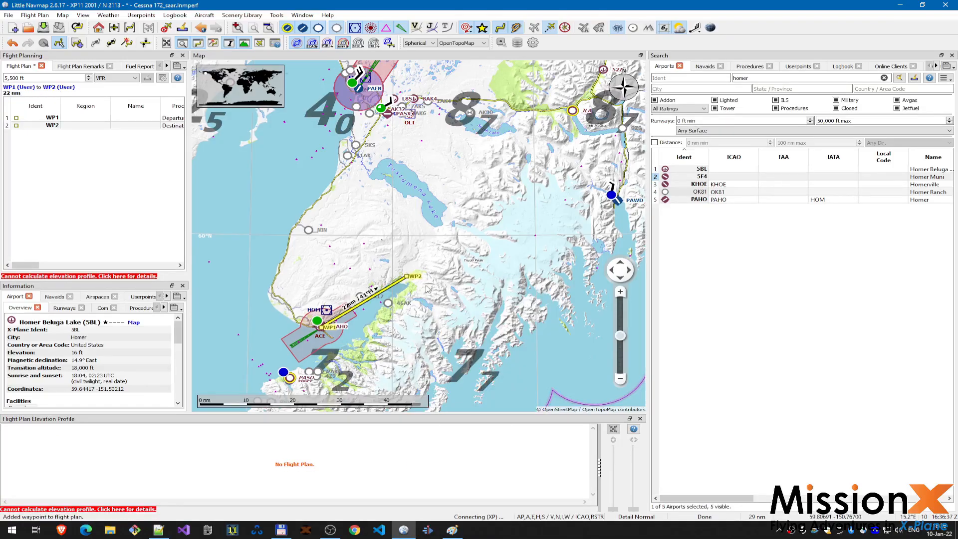
# Step: Append a waypoint about 38 nm north-northeast of WP2, on the lake west of Quartz Creek
pyautogui.scroll(2, 428, 264)
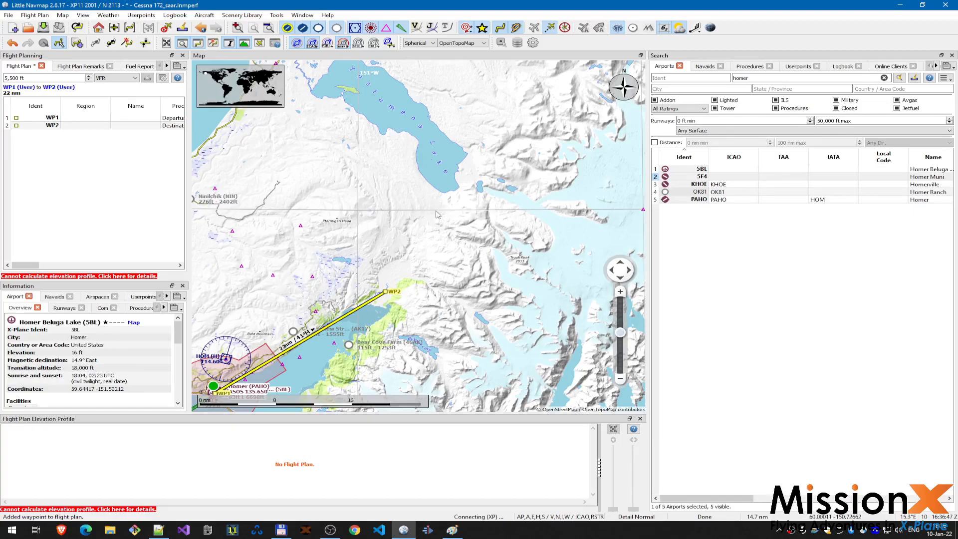
pyautogui.scroll(-2, 438, 214)
pyautogui.moveTo(445, 138); pyautogui.dragTo(405, 236)
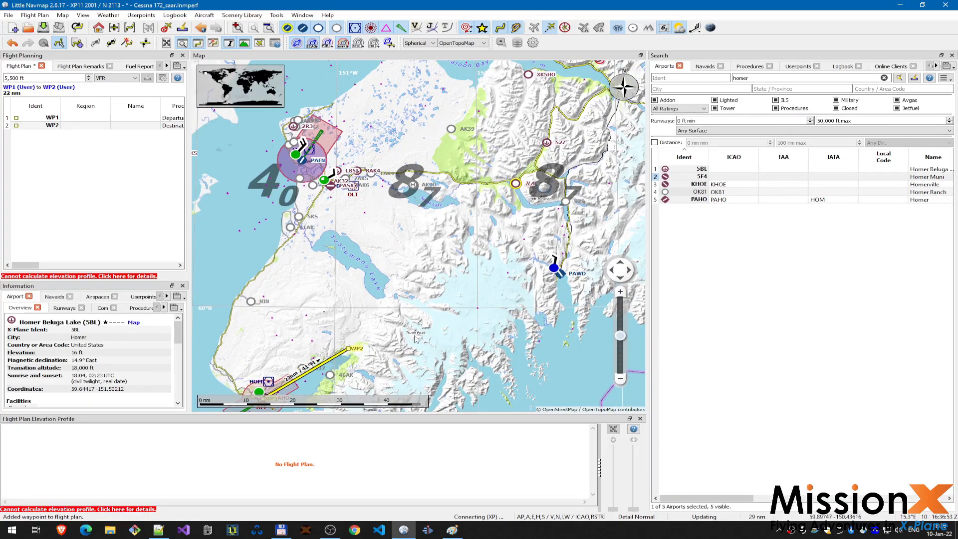
pyautogui.moveTo(315, 346); pyautogui.dragTo(305, 298)
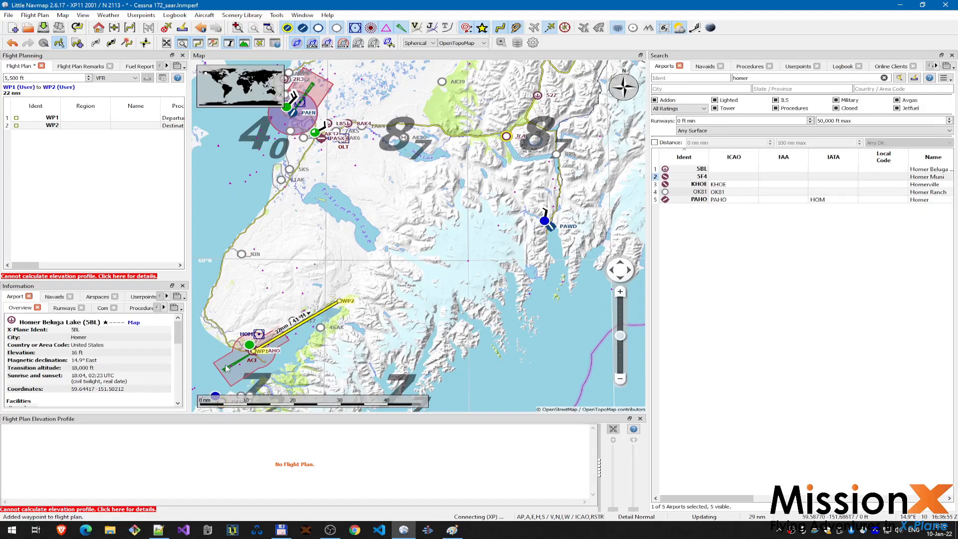
pyautogui.moveTo(254, 364)
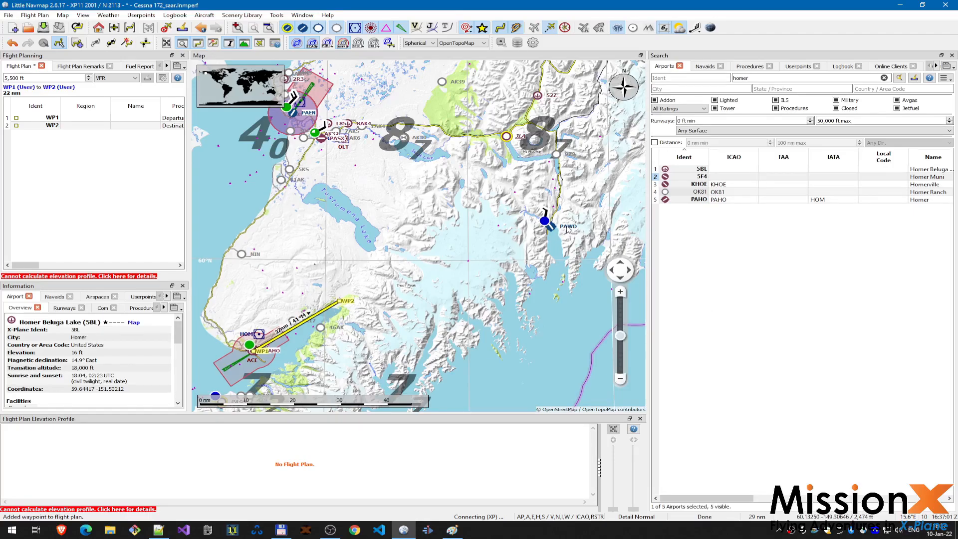
pyautogui.moveTo(552, 231)
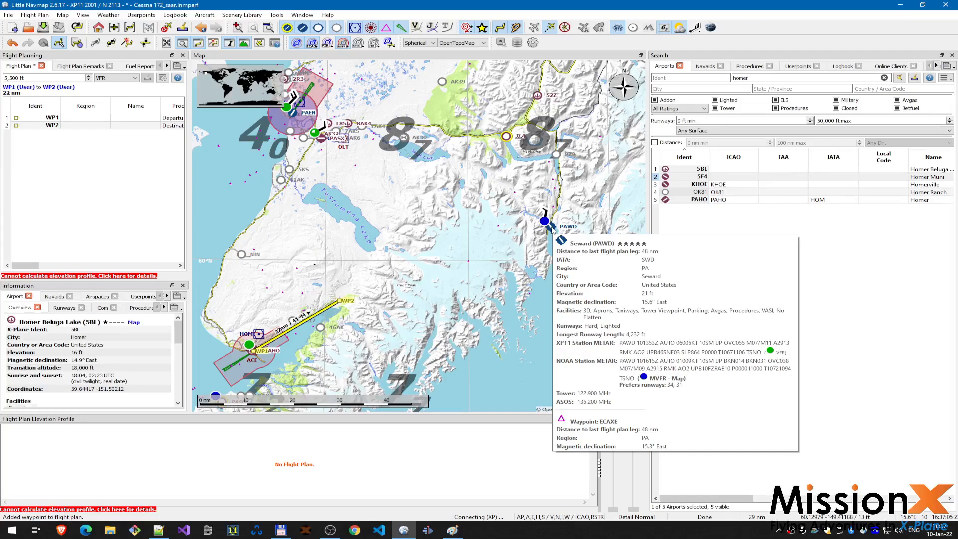
pyautogui.rightClick(422, 158)
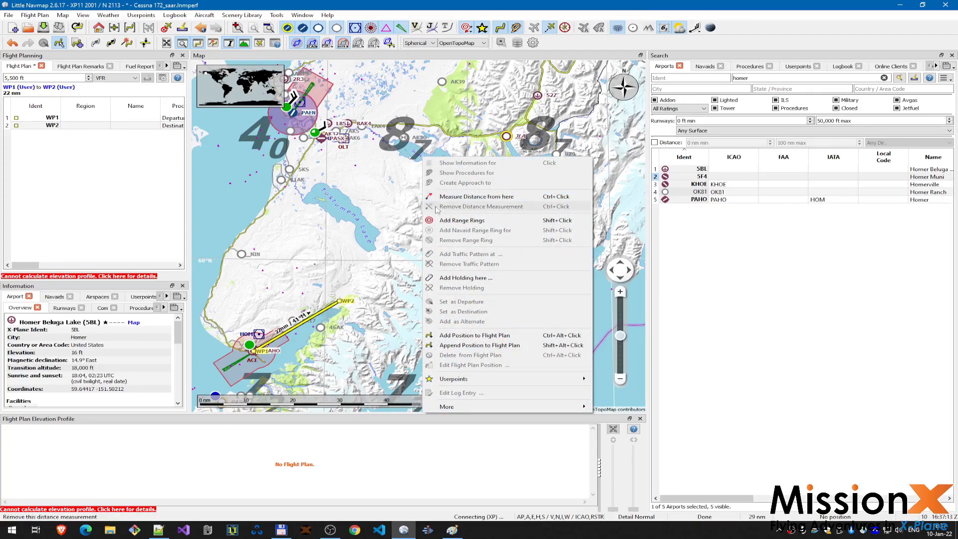
pyautogui.click(445, 346)
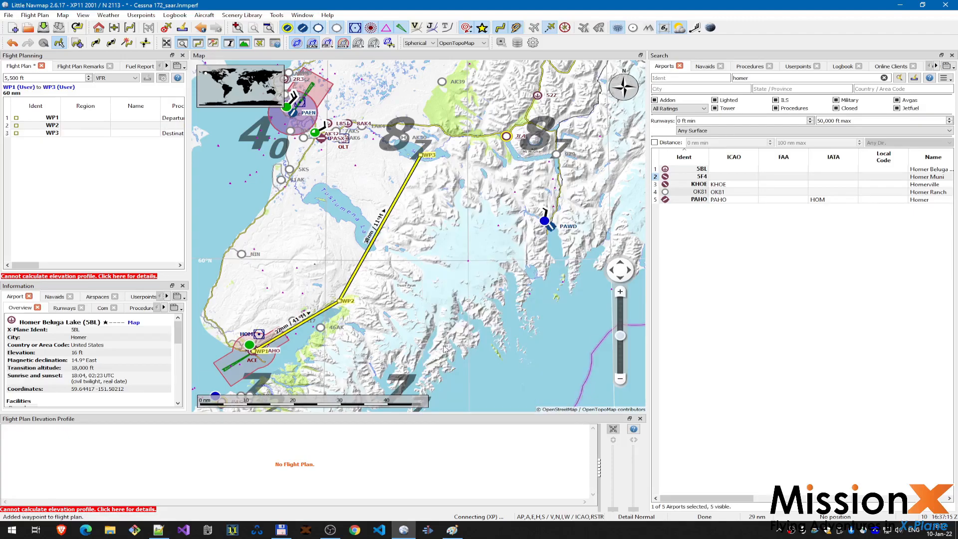
# Step: Append a waypoint about 5.5 nm east of WP3, at the eastern arm of the lake
pyautogui.moveTo(449, 161); pyautogui.dragTo(322, 195)
pyautogui.scroll(5, 413, 185)
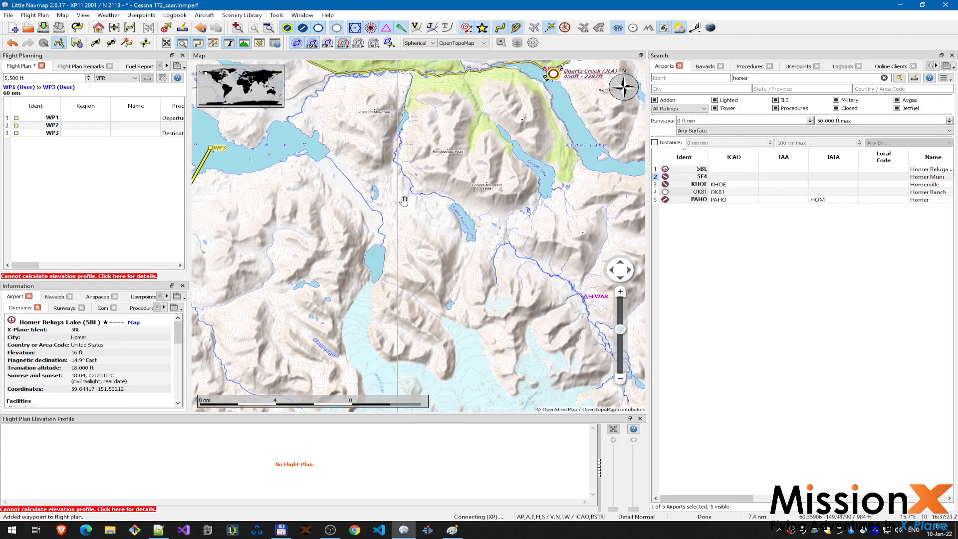
pyautogui.rightClick(405, 205)
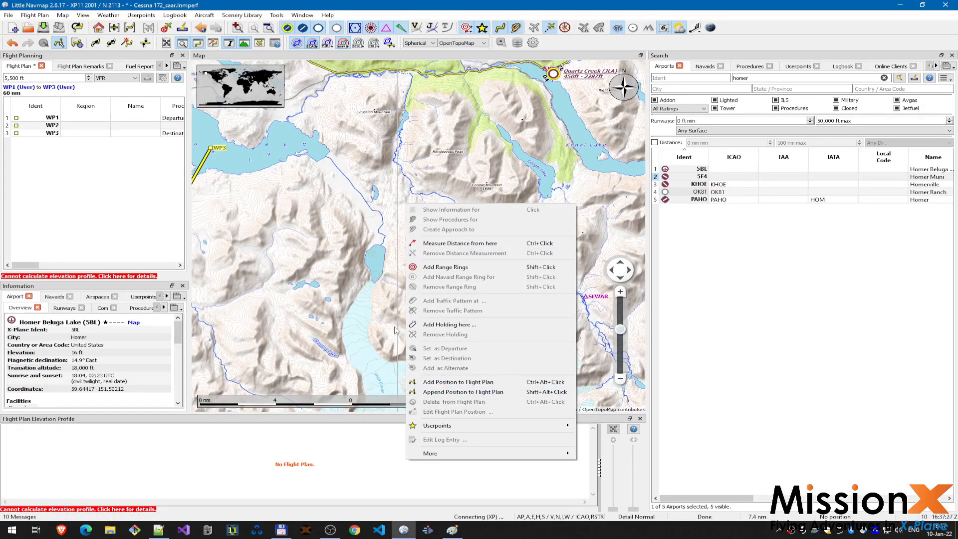
pyautogui.click(376, 262)
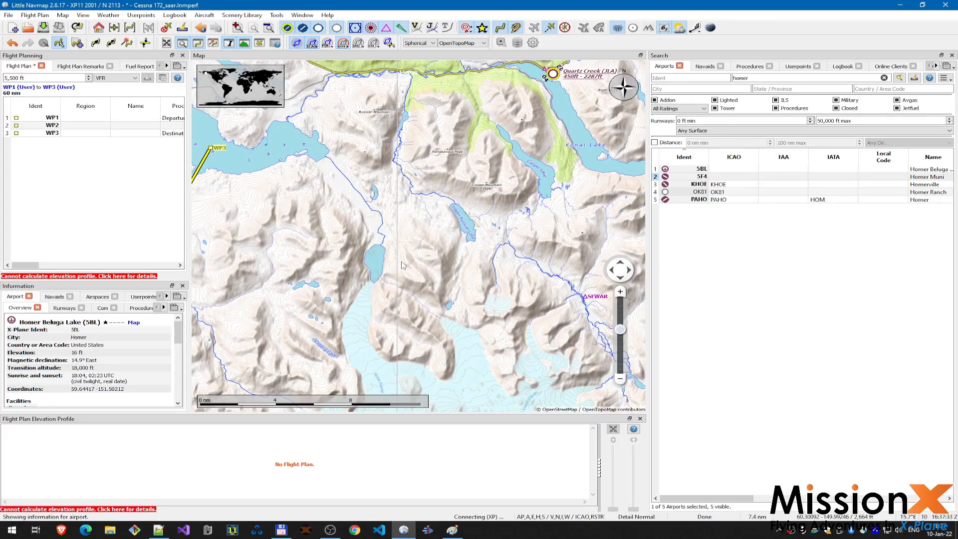
pyautogui.scroll(-1, 399, 262)
# Step: Append a waypoint about 10.7 nm southeast of WP4, at the head of the river valley leading towards Seward
pyautogui.moveTo(393, 256); pyautogui.dragTo(286, 247)
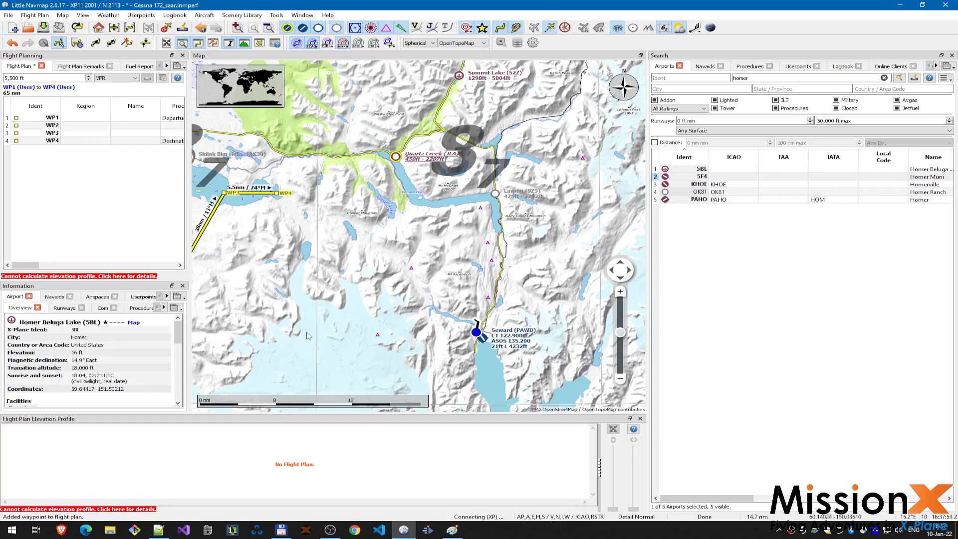
pyautogui.rightClick(368, 238)
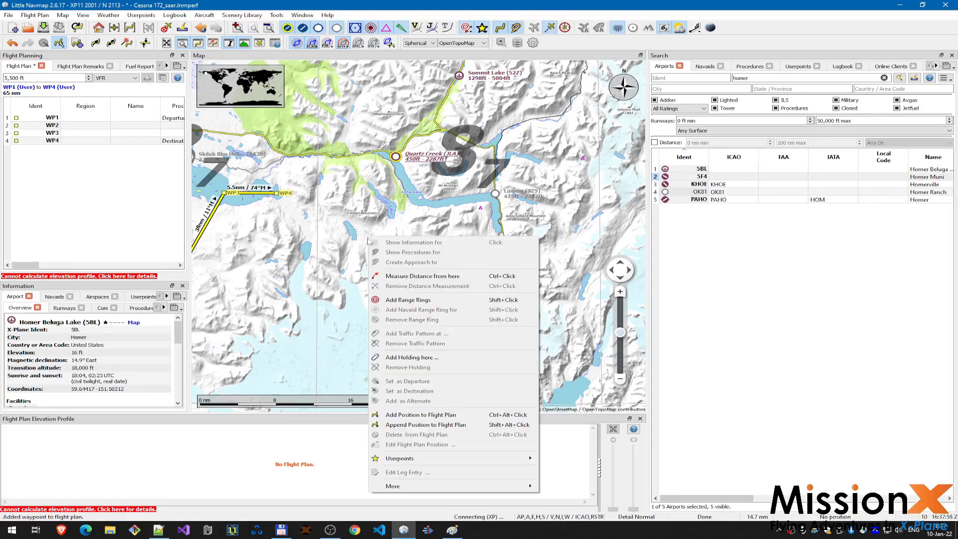
pyautogui.click(405, 425)
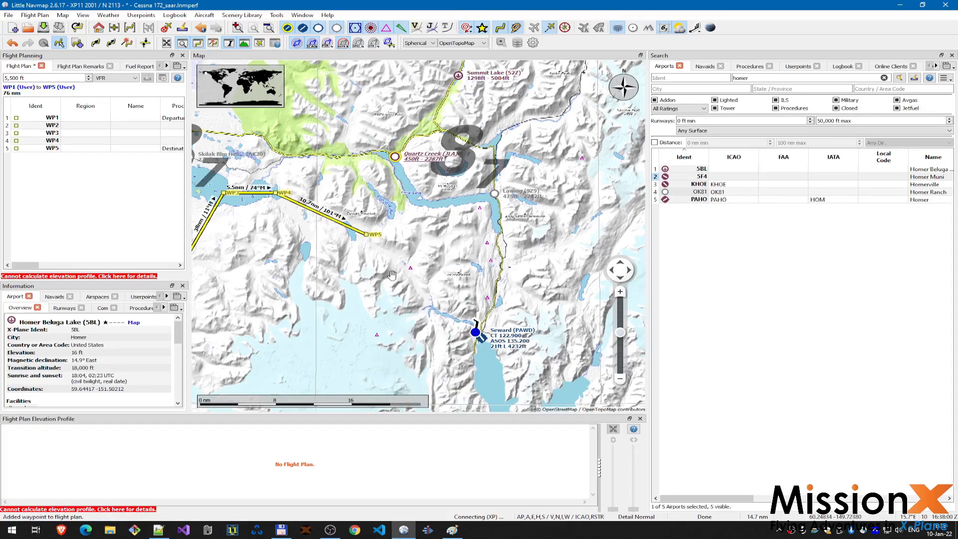
# Step: Append the existing navigation waypoint SEWAR to the end of the flight plan
pyautogui.moveTo(384, 273); pyautogui.dragTo(332, 195)
pyautogui.scroll(2, 332, 194)
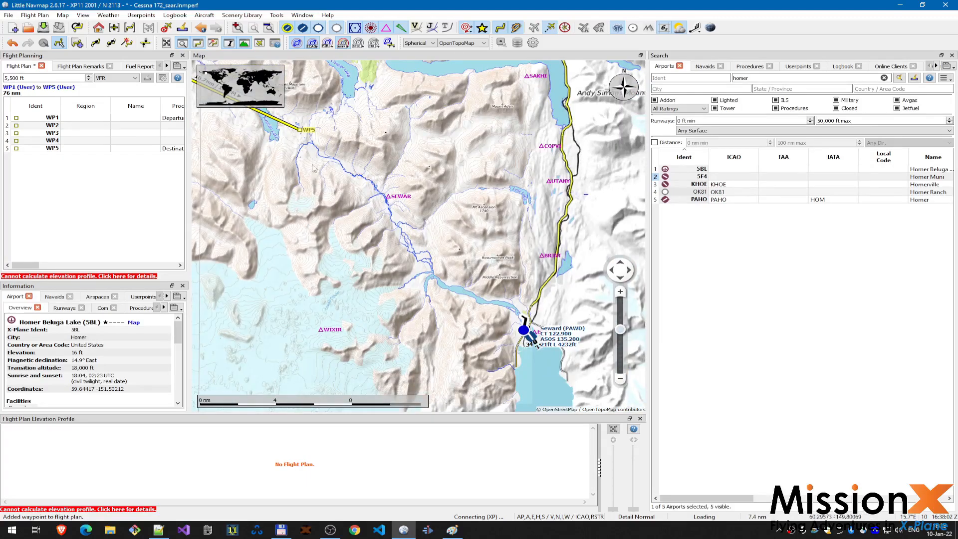
pyautogui.rightClick(373, 190)
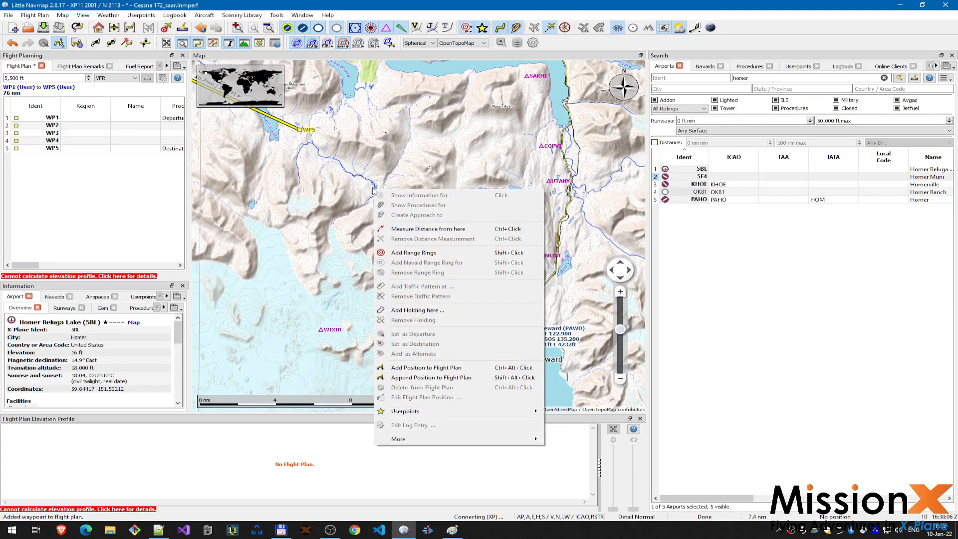
pyautogui.click(363, 186)
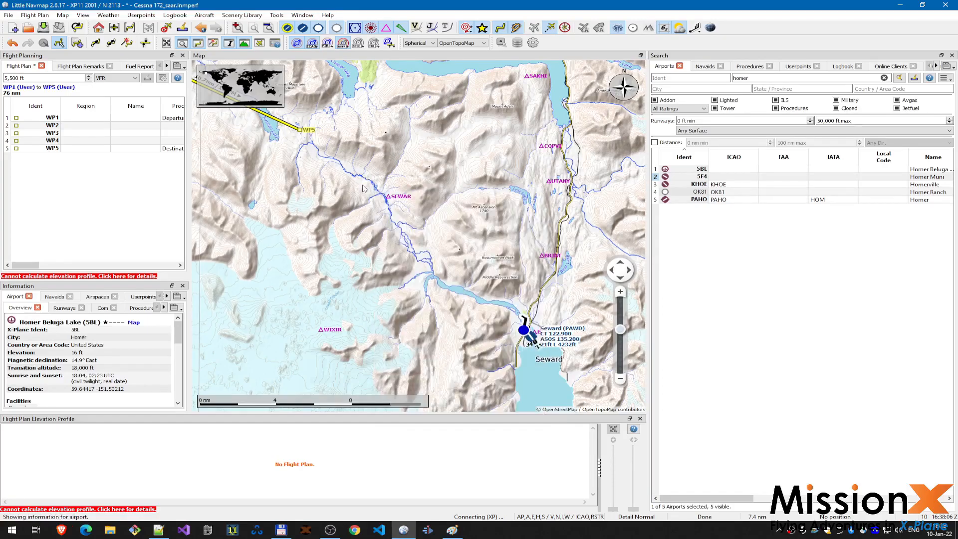
pyautogui.rightClick(388, 197)
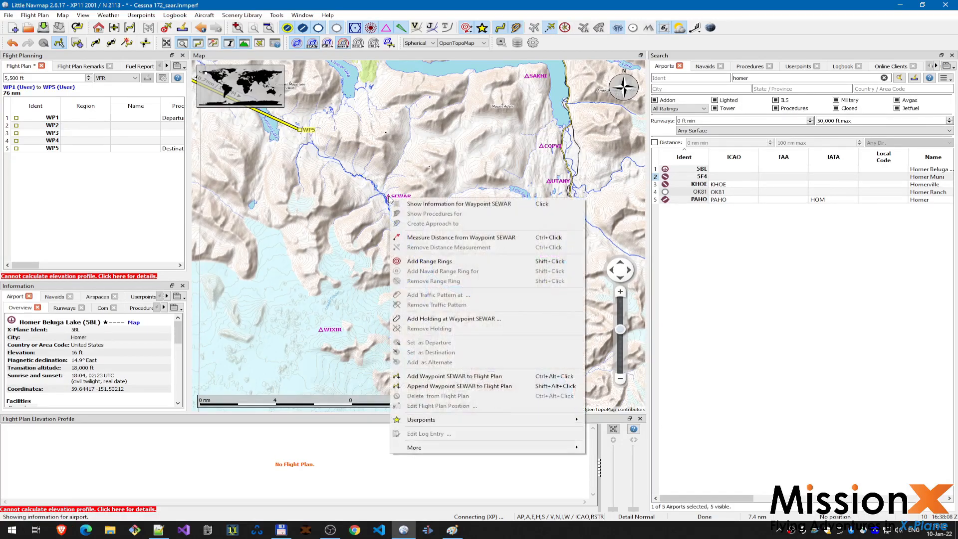
pyautogui.click(420, 388)
# Step: Append a waypoint about 5 nm southeast of SEWAR at the river bend, and set airport Seward (PAWD) as the destination
pyautogui.moveTo(450, 274); pyautogui.dragTo(383, 173)
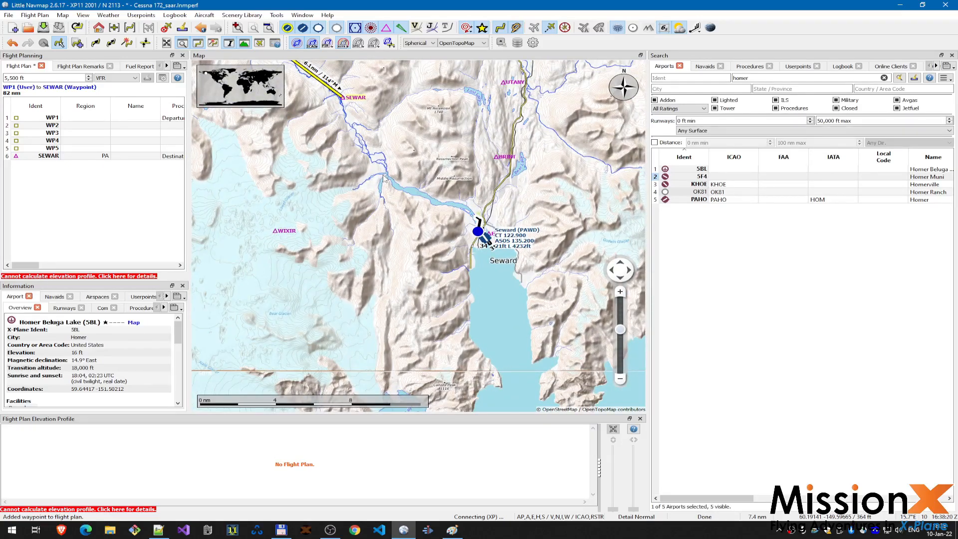
pyautogui.rightClick(384, 174)
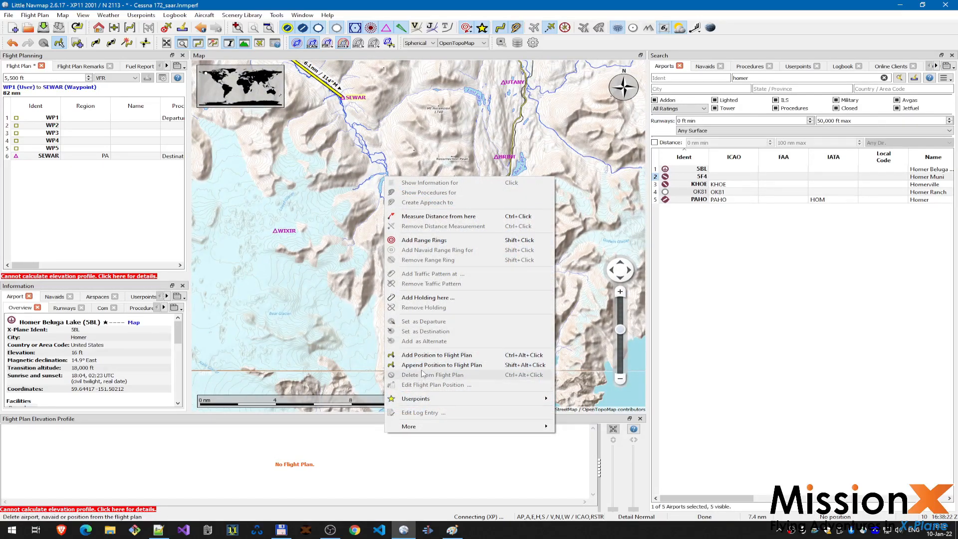
pyautogui.click(442, 365)
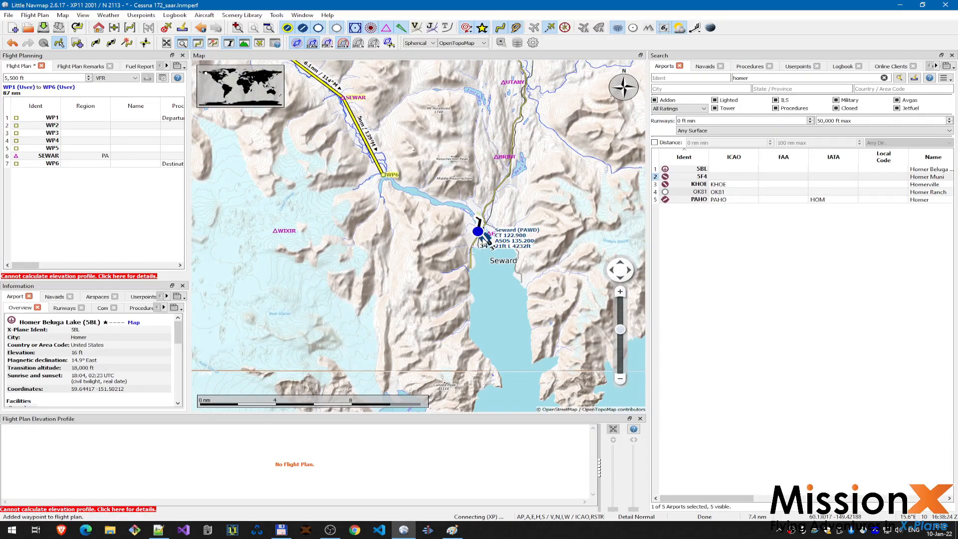
pyautogui.rightClick(485, 239)
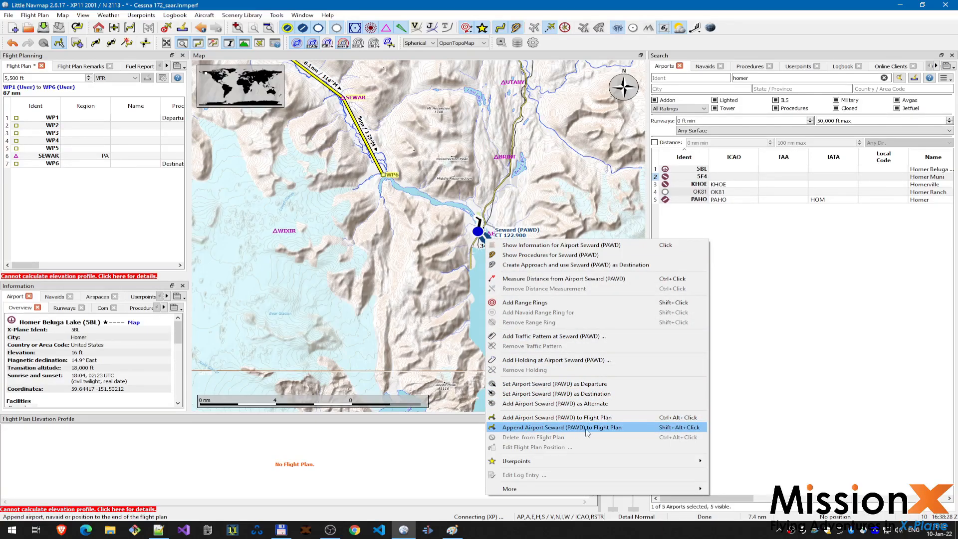
pyautogui.click(555, 397)
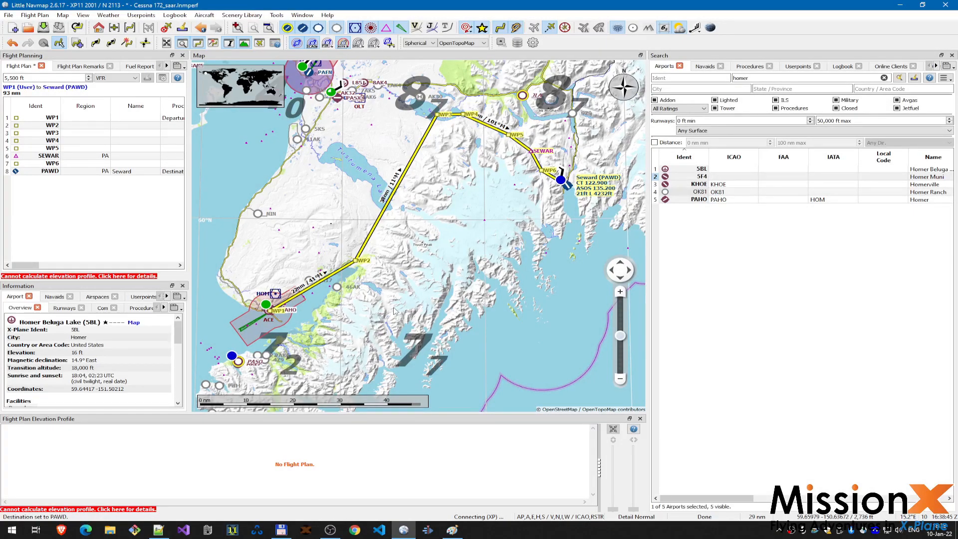
# Step: Save the flight plan in LNMPLN format as "VFR (WP1) to Seward (PAWD).lnmpln" in the FMS plans folder
pyautogui.click(12, 16)
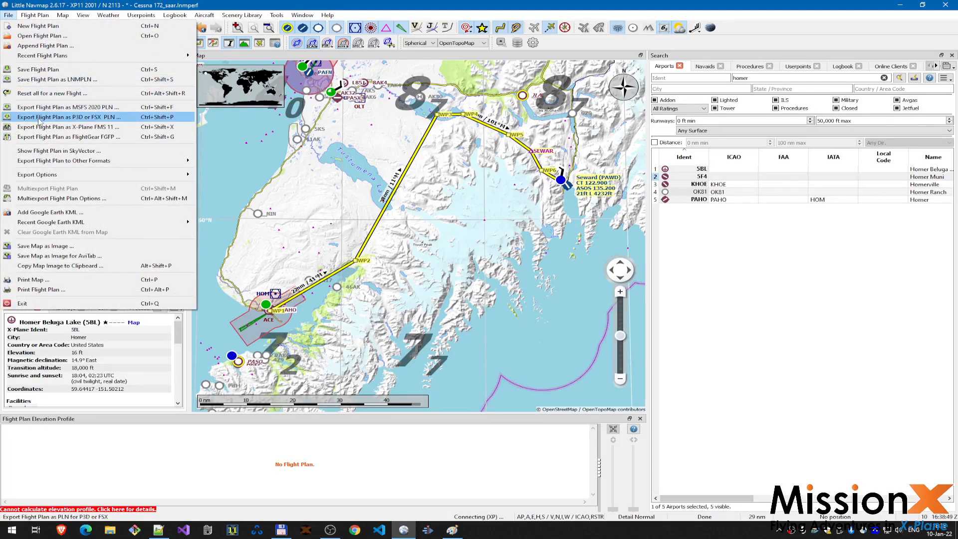
pyautogui.click(85, 81)
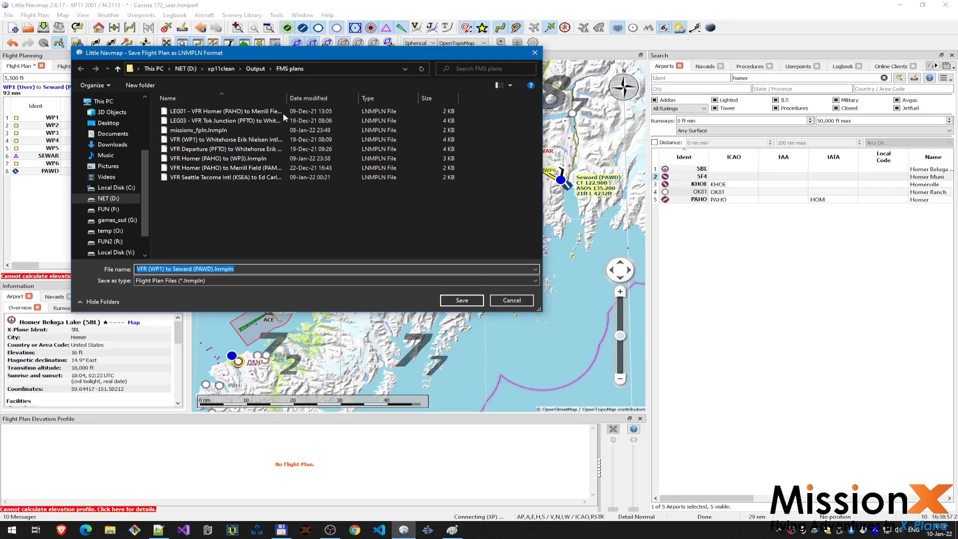
pyautogui.click(237, 215)
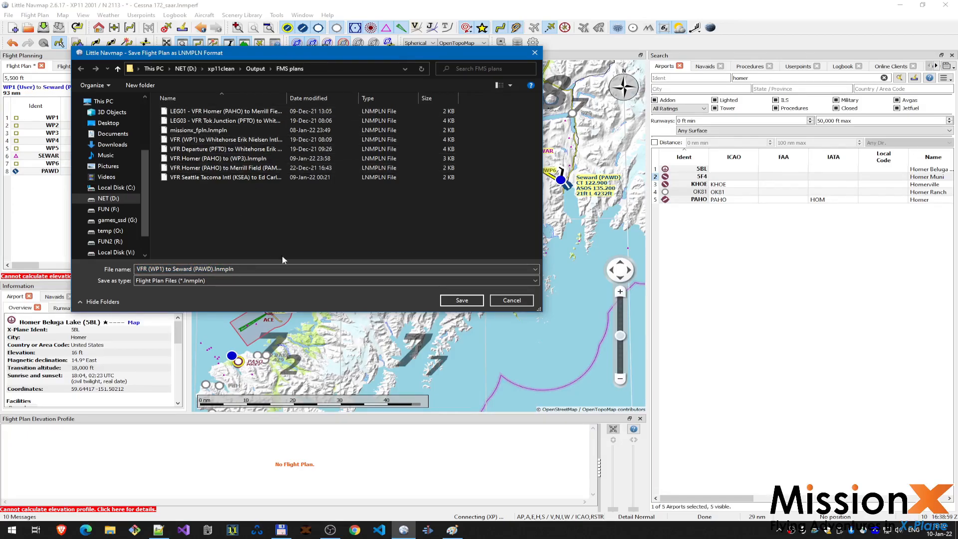
pyautogui.click(459, 301)
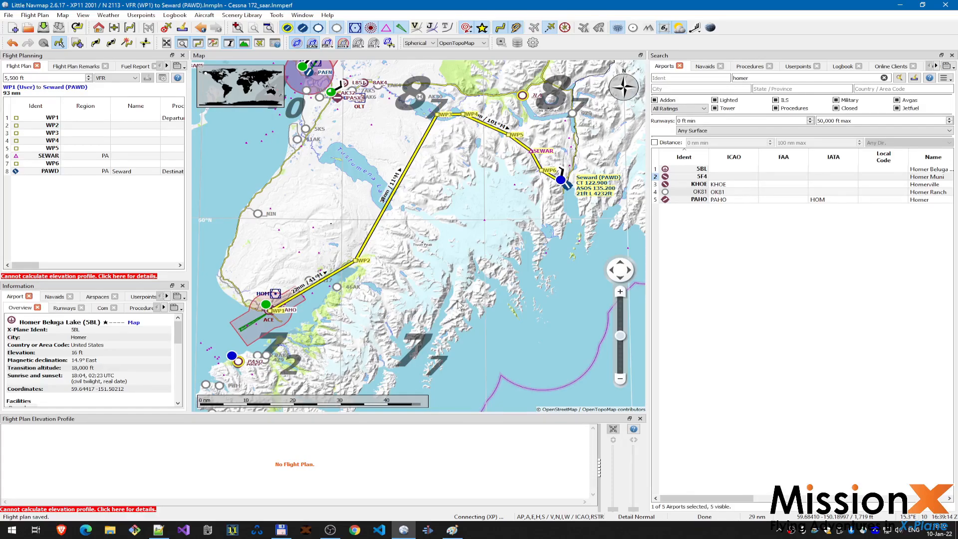
pyautogui.moveTo(458, 303); pyautogui.dragTo(437, 301)
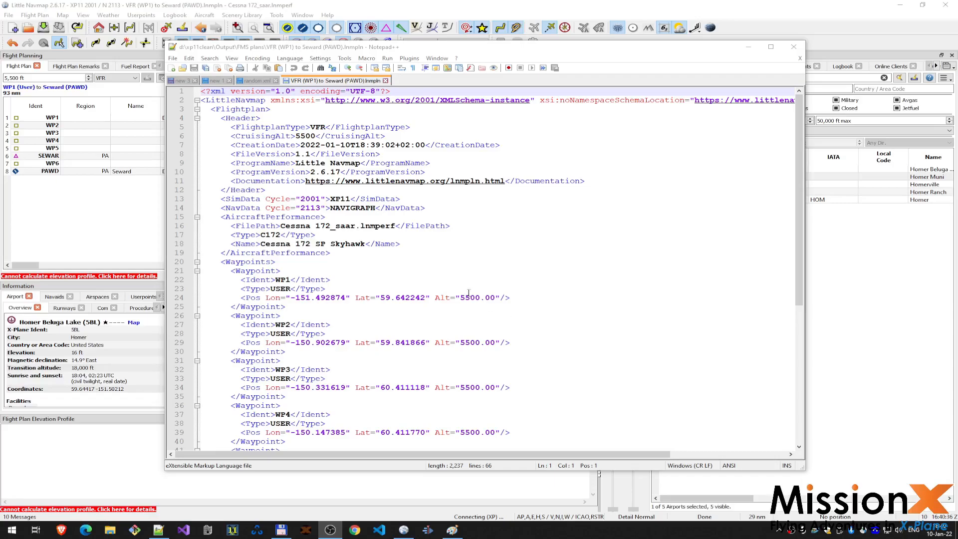
# Step: Examine the header and the Waypoints section of the saved flight plan XML in Notepad++, and return to Little Navmap
pyautogui.click(801, 118)
pyautogui.scroll(-2, 801, 120)
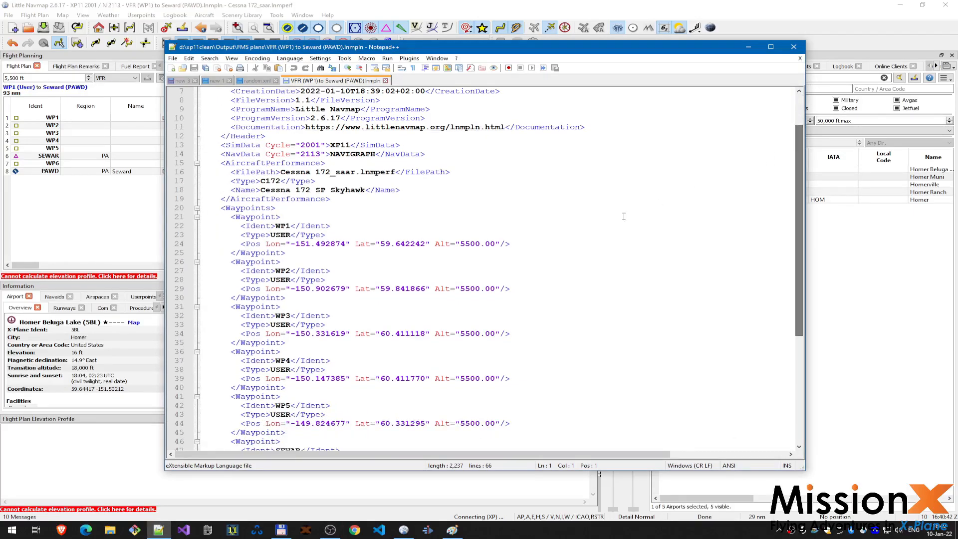
pyautogui.click(252, 208)
pyautogui.click(252, 218)
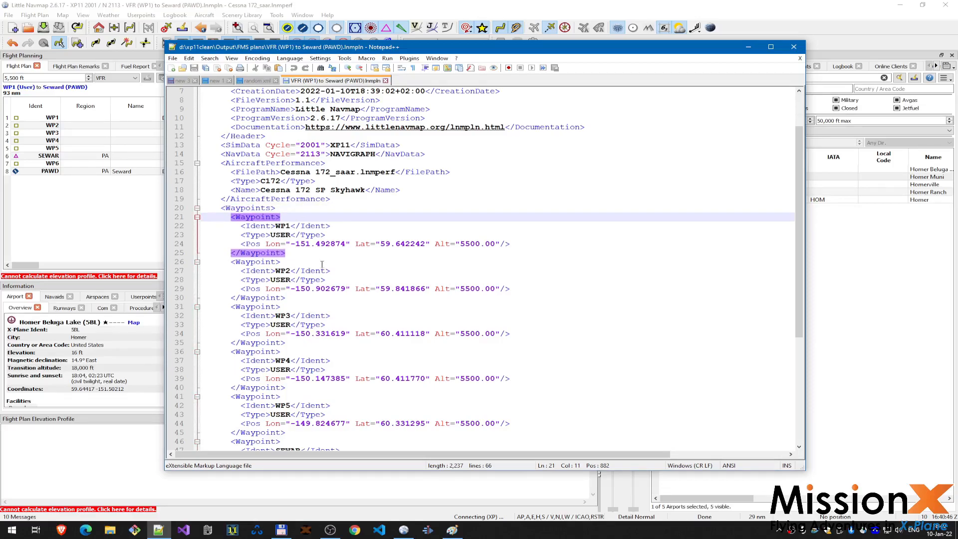
pyautogui.scroll(-2, 322, 264)
pyautogui.doubleClick(252, 155)
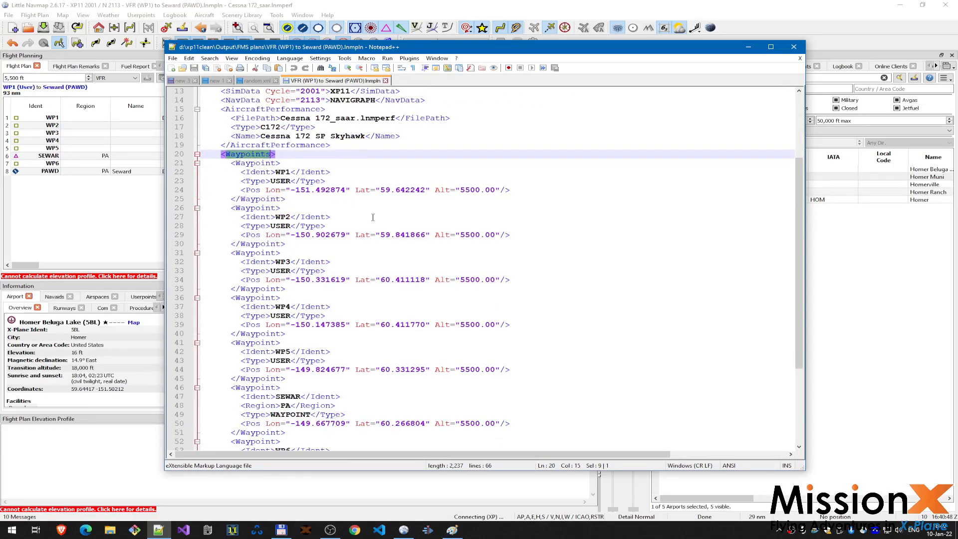
pyautogui.scroll(-4, 369, 216)
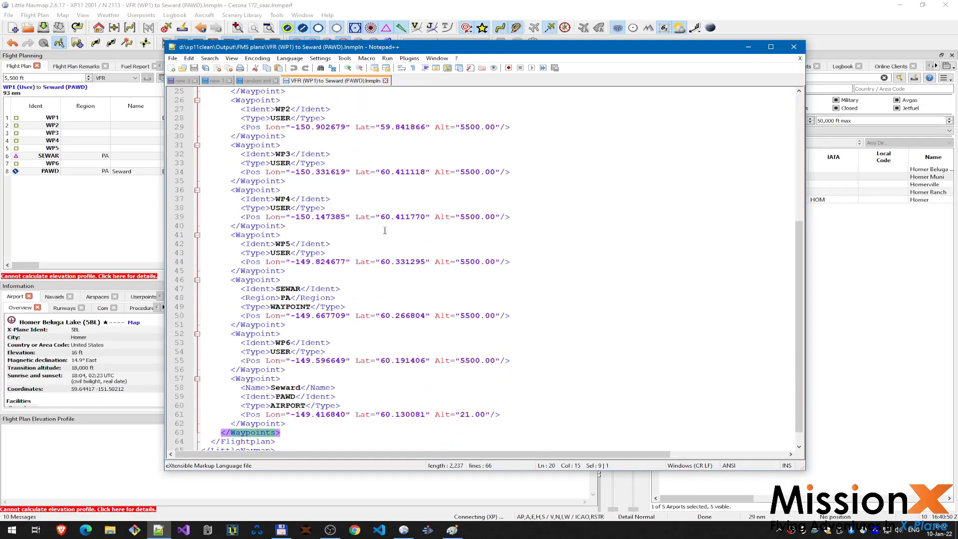
pyautogui.scroll(5, 384, 230)
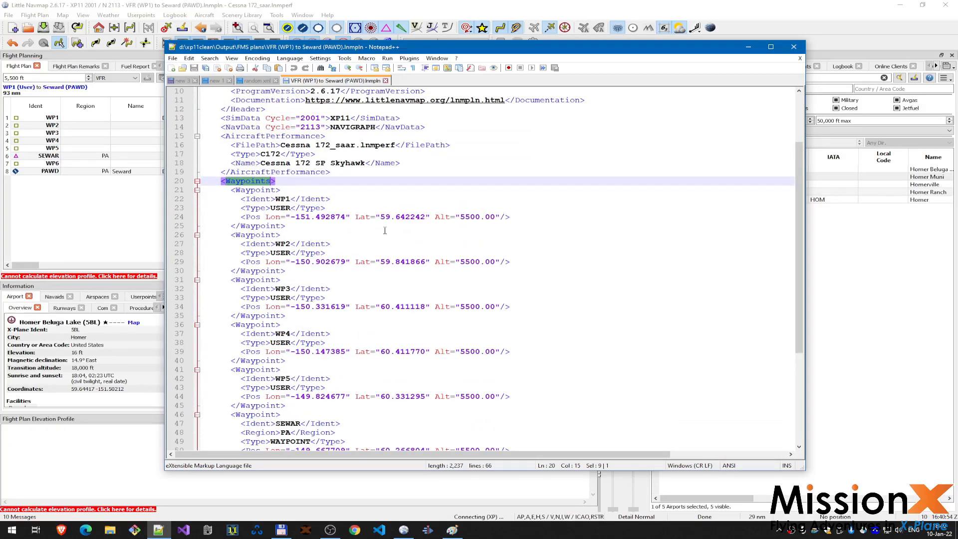
pyautogui.scroll(2, 385, 230)
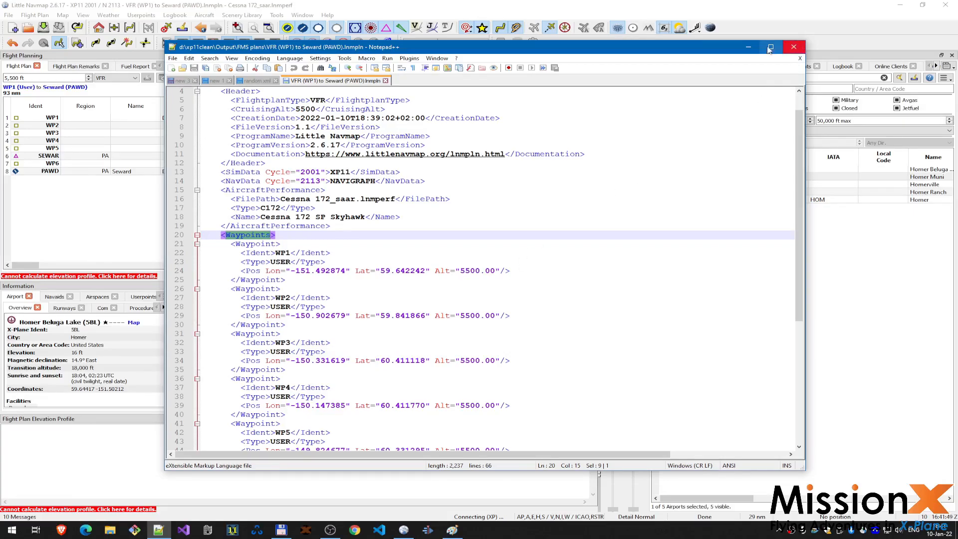
pyautogui.click(748, 47)
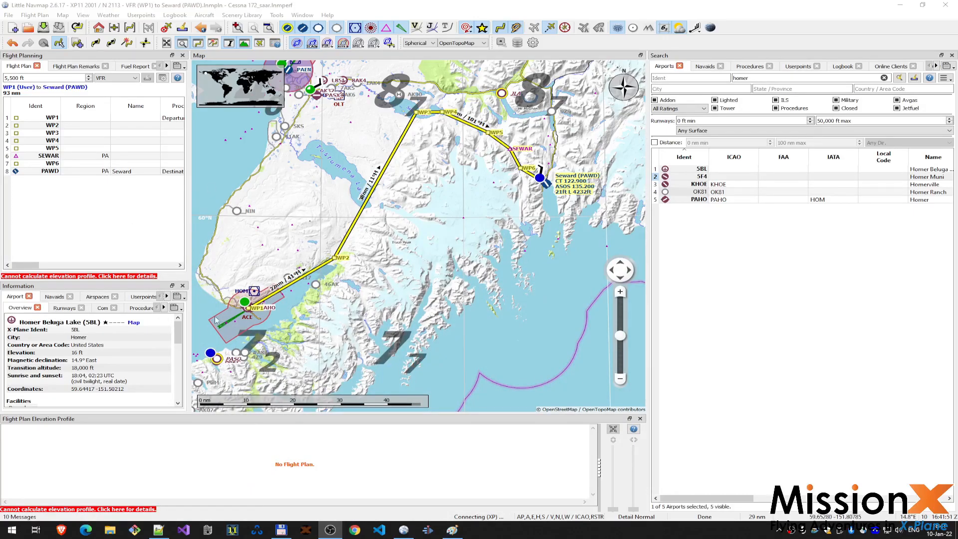
# Step: Set airport Homer (PAHO) as the flight plan's departure and select it in the leg list
pyautogui.scroll(4, 239, 315)
pyautogui.scroll(1, 428, 197)
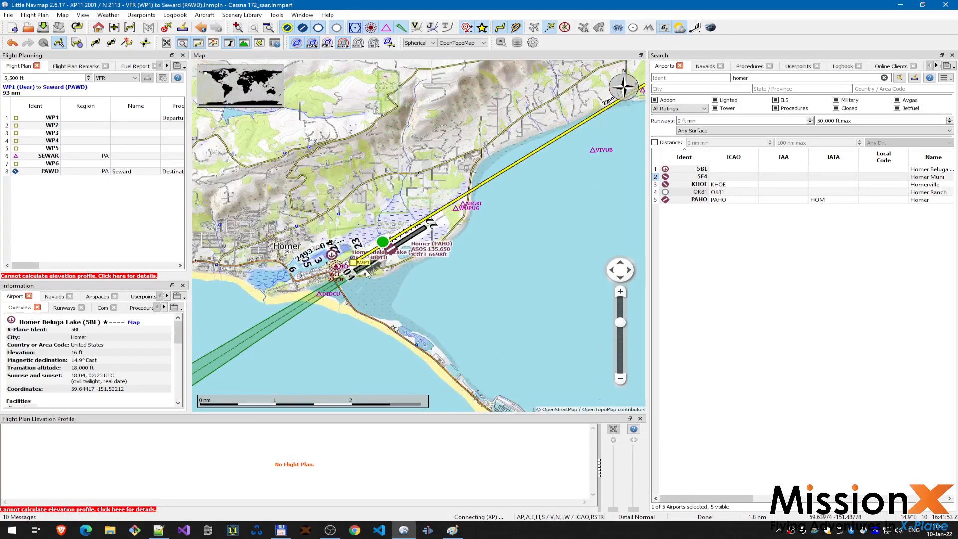
pyautogui.scroll(1, 428, 197)
pyautogui.rightClick(430, 197)
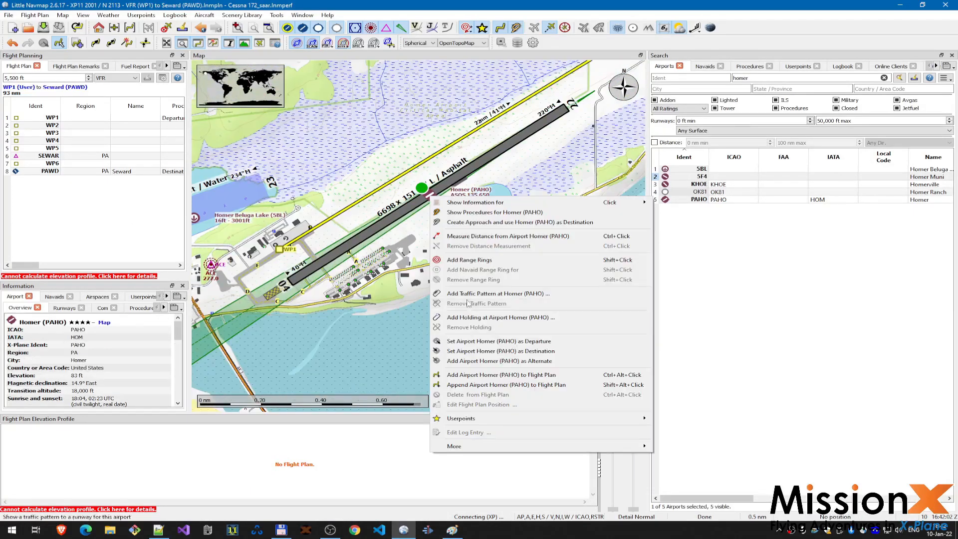
pyautogui.click(488, 345)
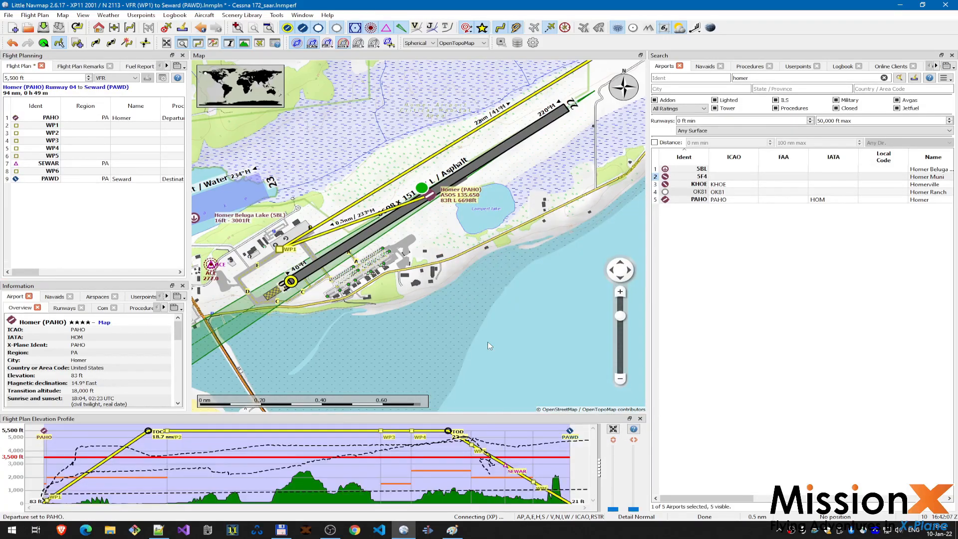
pyautogui.click(51, 119)
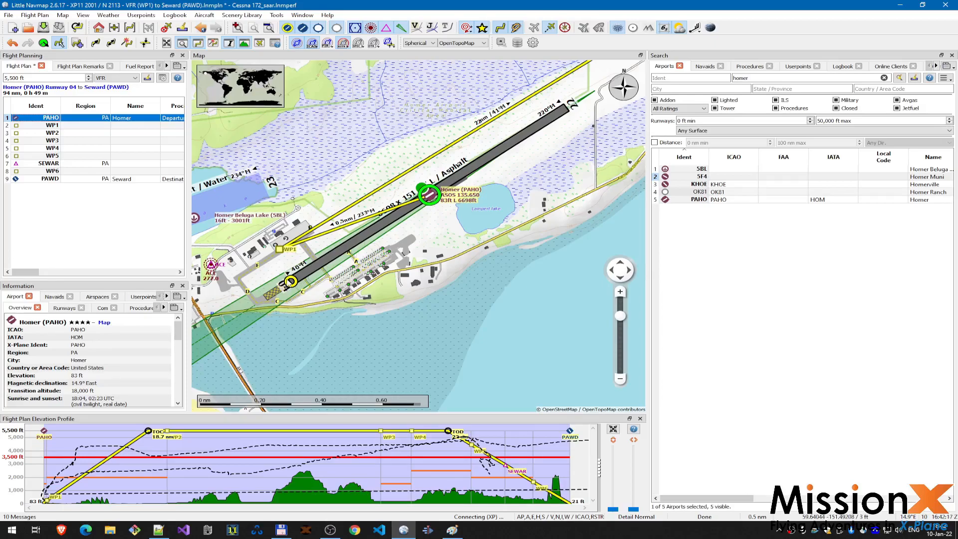
# Step: Move waypoint WP1 onto the N1 parking spot on the Homer airport apron
pyautogui.moveTo(288, 284)
pyautogui.scroll(3, 276, 248)
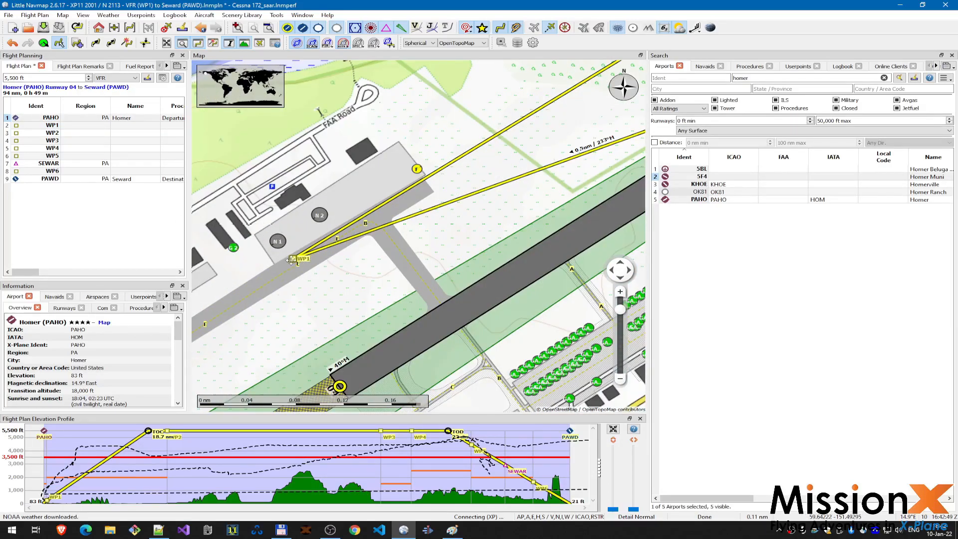
pyautogui.moveTo(294, 259); pyautogui.dragTo(279, 247)
pyautogui.press('Escape')
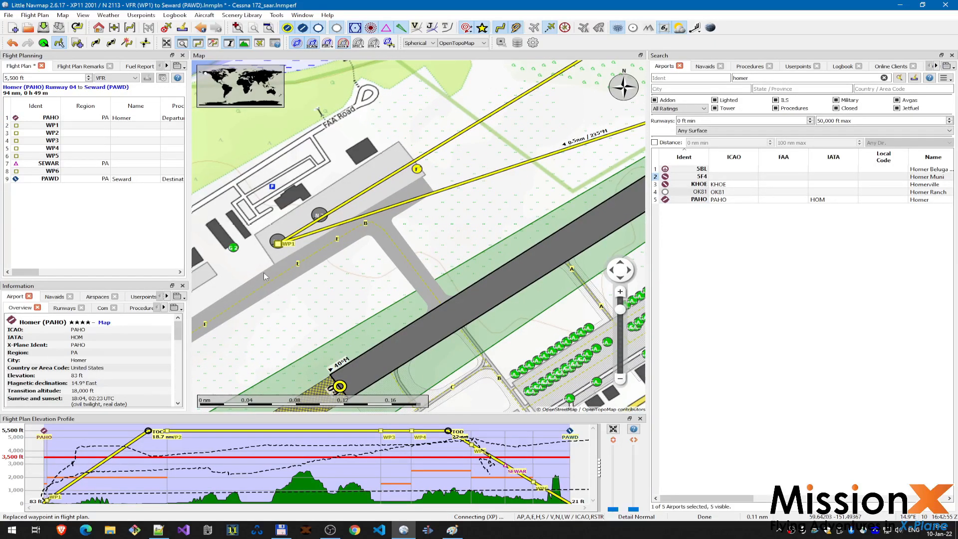
# Step: Delete the PAHO departure leg so the flight plan starts at WP1
pyautogui.click(80, 119)
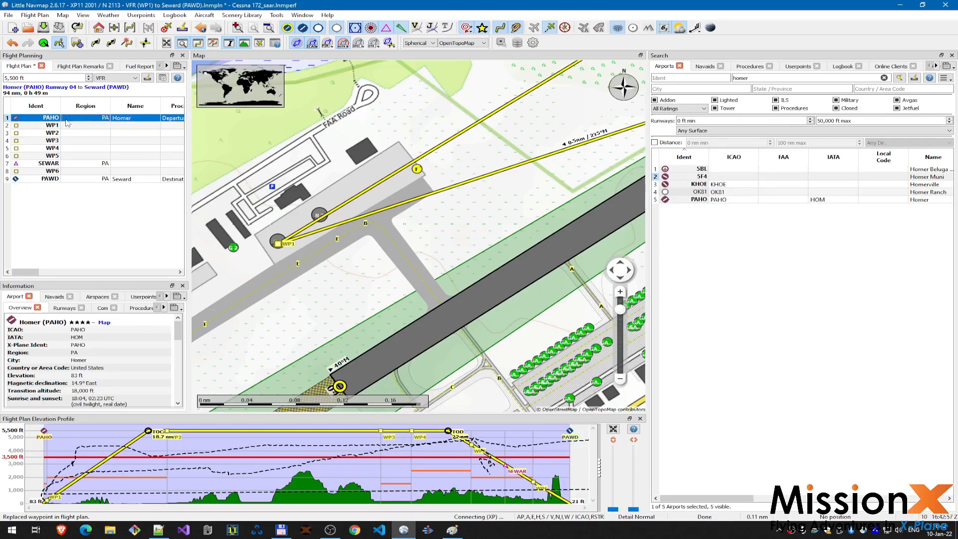
pyautogui.rightClick(72, 121)
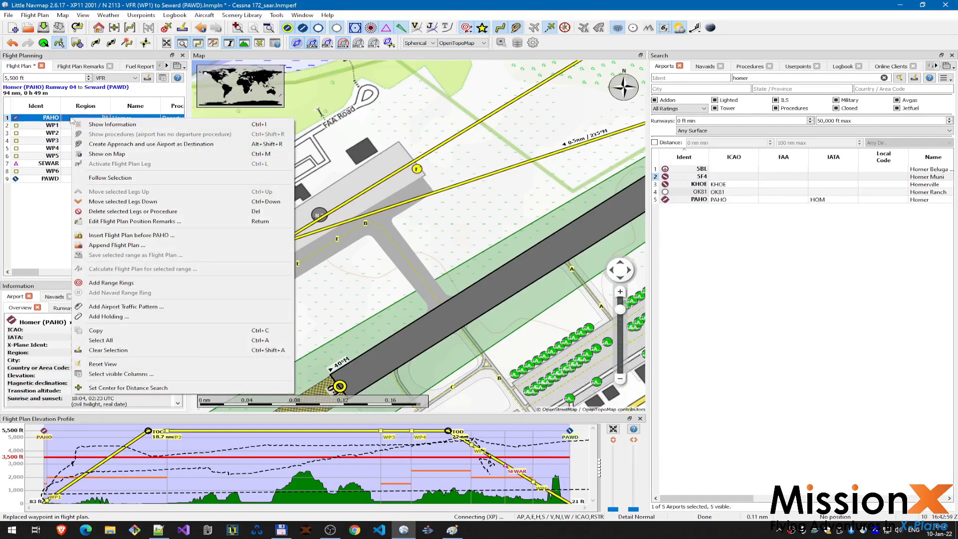
pyautogui.click(122, 212)
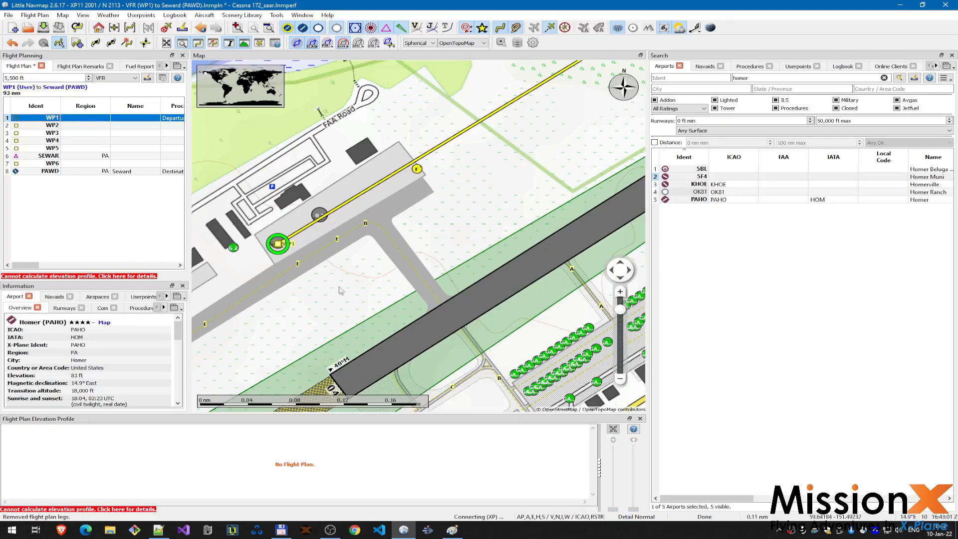
# Step: Save the flight plan, reload the file in Notepad++ and highlight WP1's position line
pyautogui.scroll(-5, 414, 288)
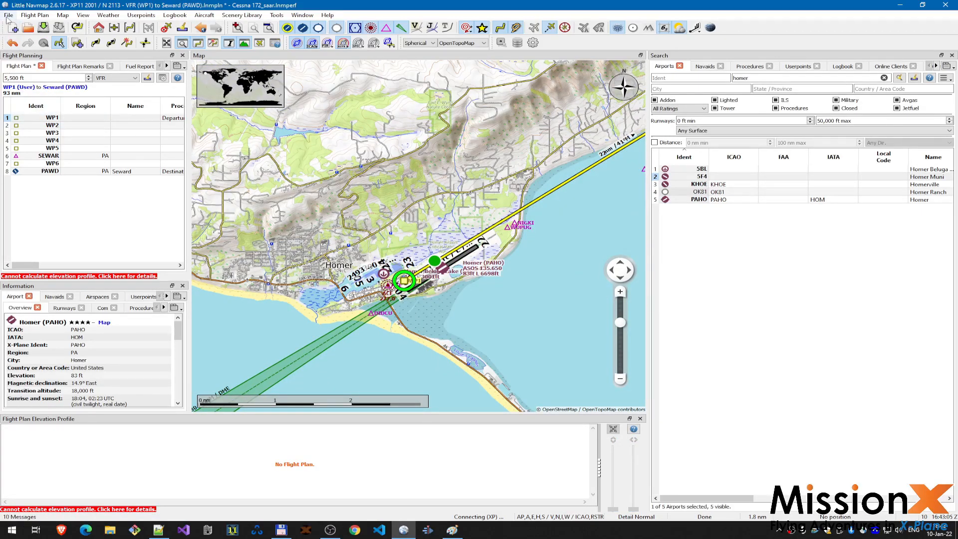
pyautogui.click(44, 28)
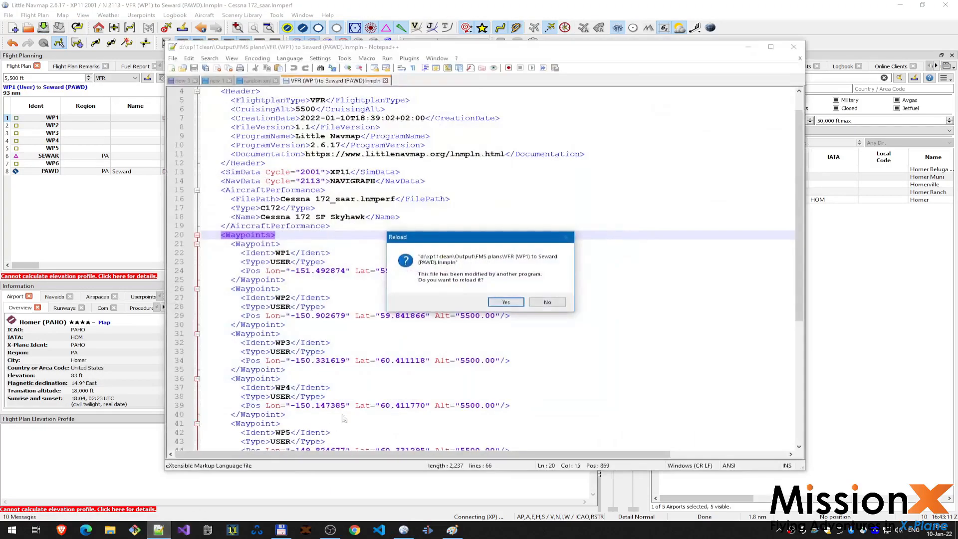
pyautogui.click(499, 301)
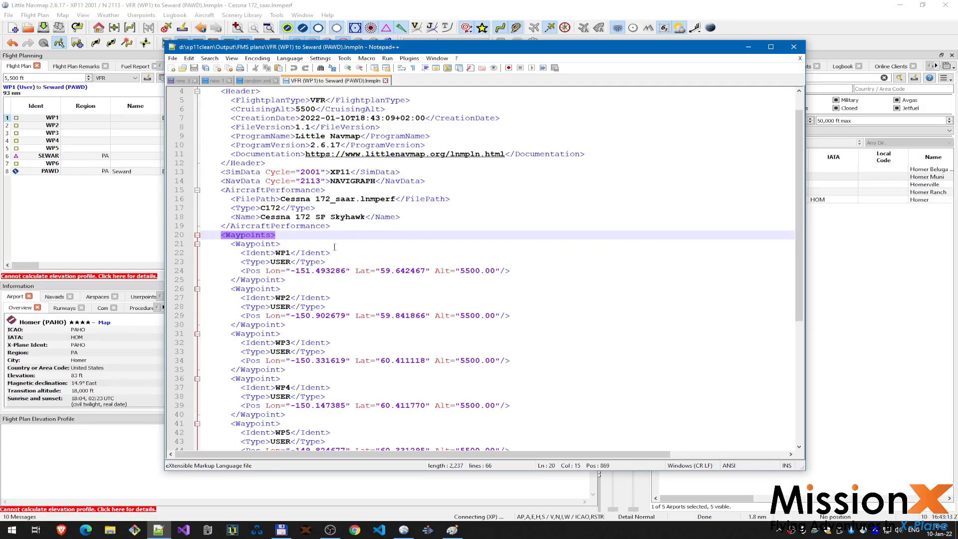
pyautogui.moveTo(241, 270); pyautogui.dragTo(515, 271)
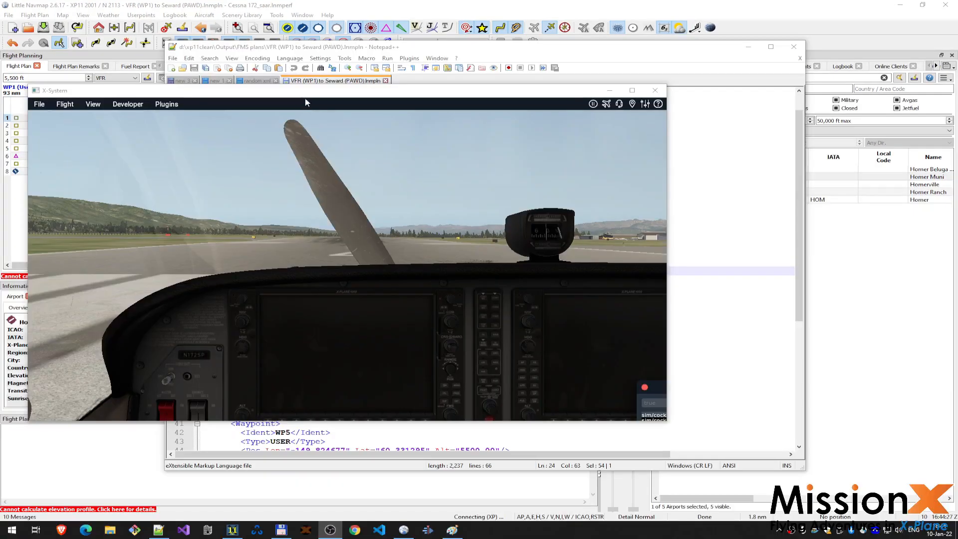
# Step: Switch to X-Plane, look at the runway ahead without the cockpit and return to the cockpit view
pyautogui.click(337, 98)
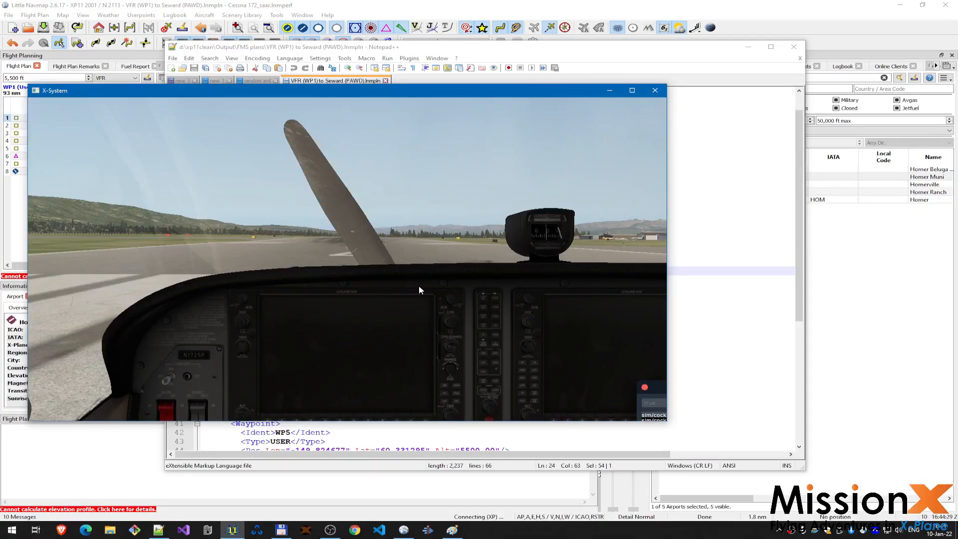
pyautogui.hotkey('ctrl', 'w')
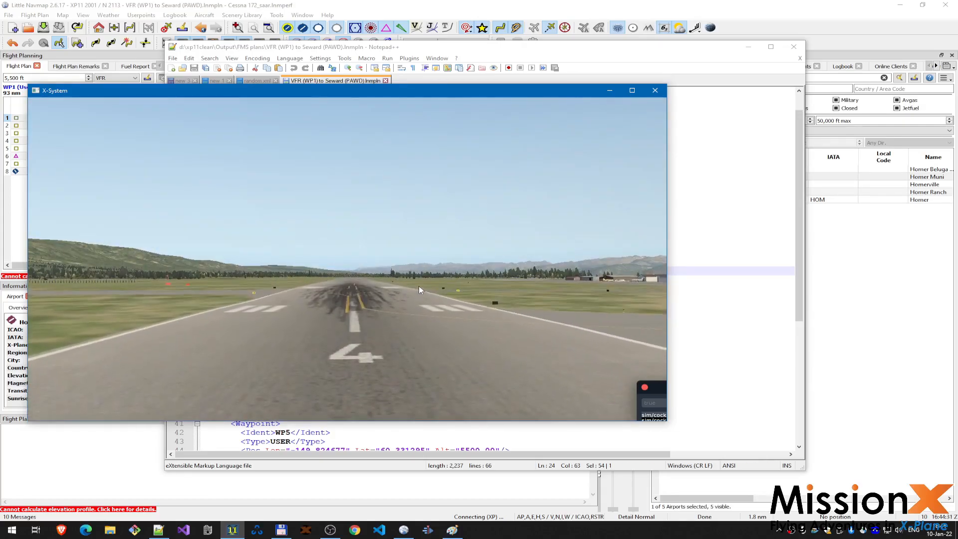
pyautogui.moveTo(424, 254); pyautogui.dragTo(419, 279)
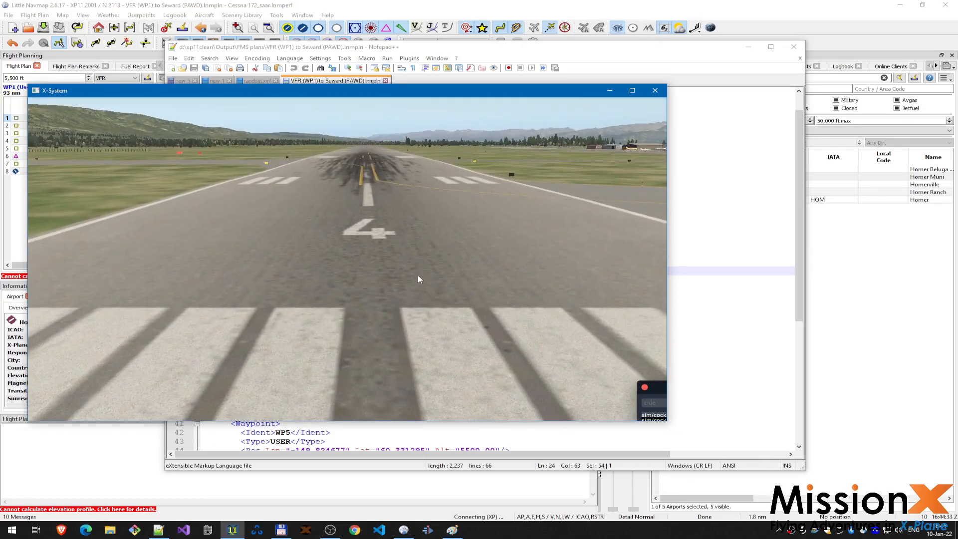
pyautogui.hotkey('shift', '9')
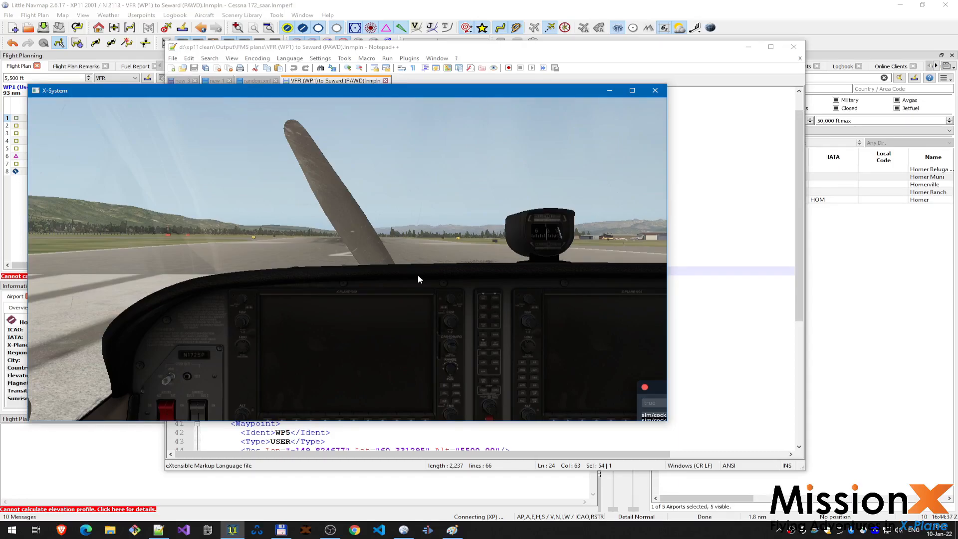
# Step: Open Mission-X's flight plan conversion and read in "VFR (WP1) to Seward (PAWD).lnmpln" for step 2
pyautogui.hotkey('ctrl', 'm')
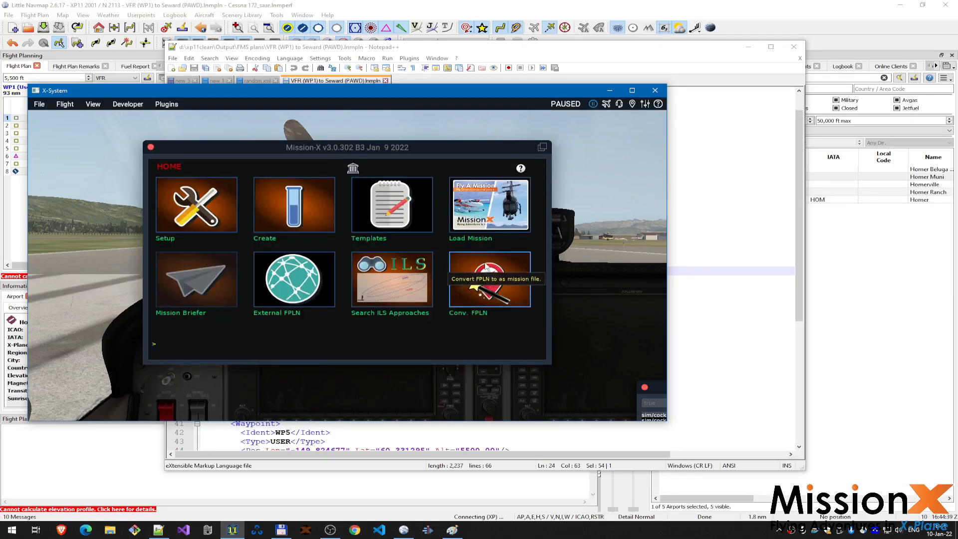
pyautogui.click(482, 265)
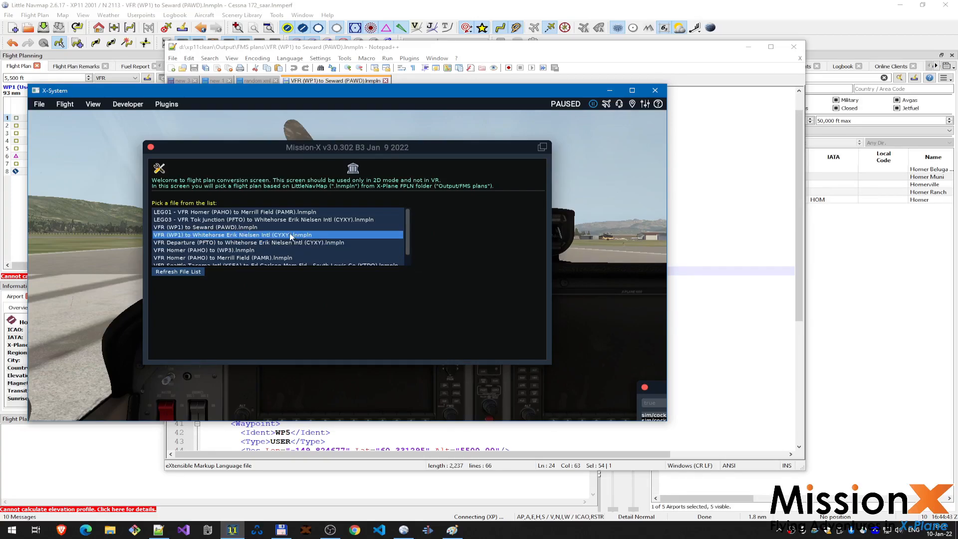
pyautogui.click(203, 231)
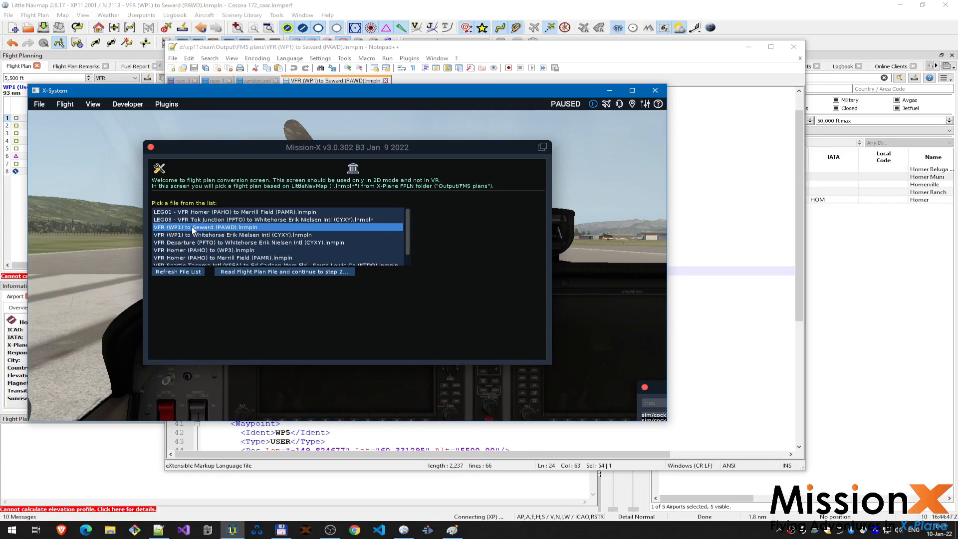
pyautogui.click(265, 272)
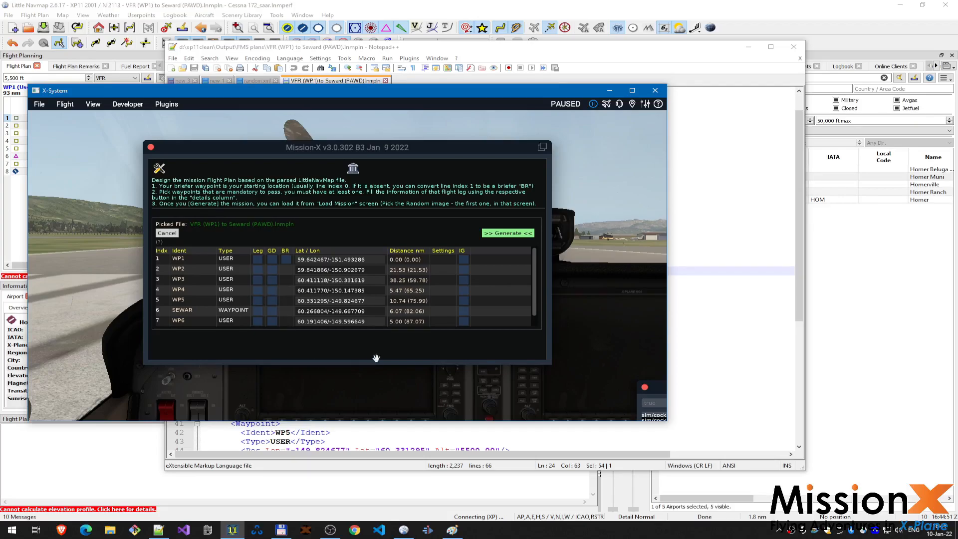
# Step: Review the imported waypoint list and convert the WP1 leg to the mission briefer
pyautogui.scroll(-1, 260, 265)
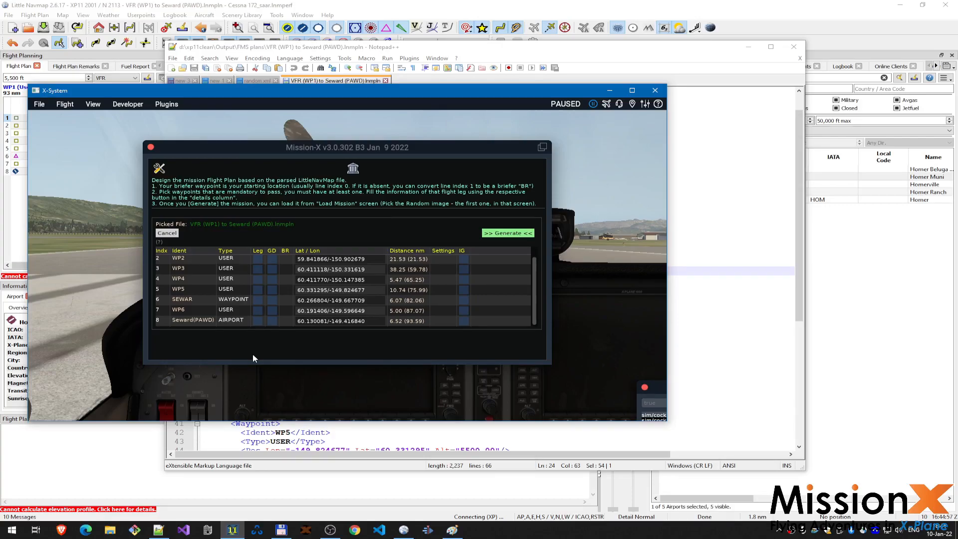
pyautogui.scroll(1, 264, 309)
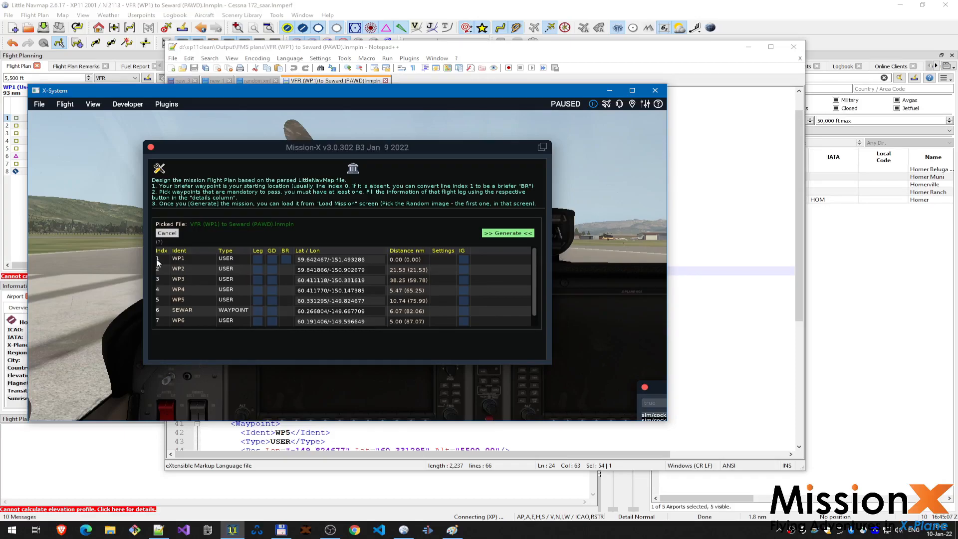
pyautogui.click(285, 259)
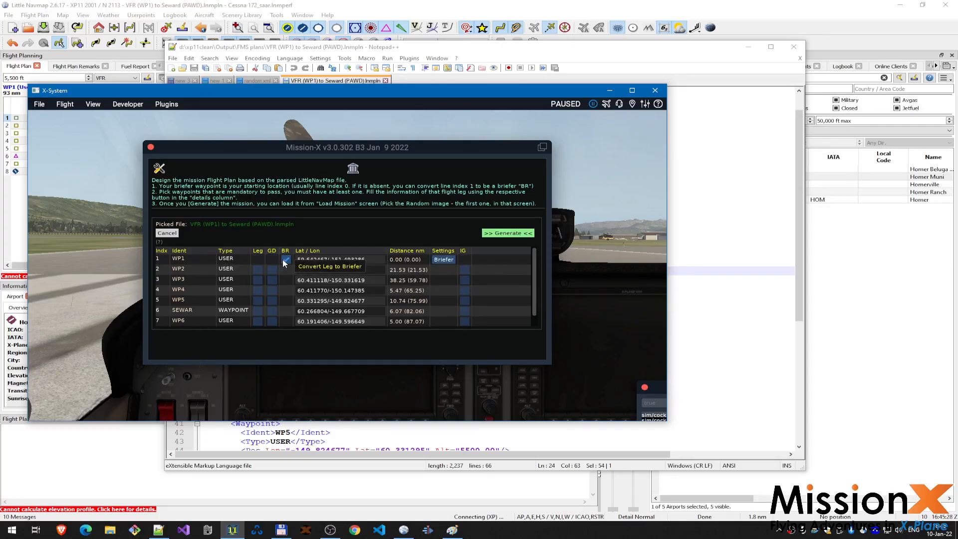
# Step: In WP1's briefer settings, enter the author's name and an estimated time of 50
pyautogui.click(443, 259)
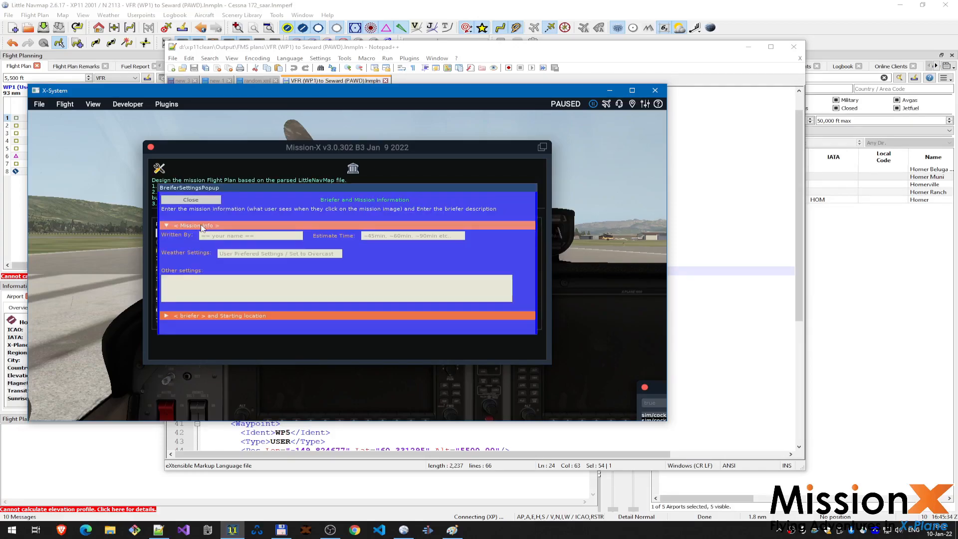
pyautogui.write('saar')
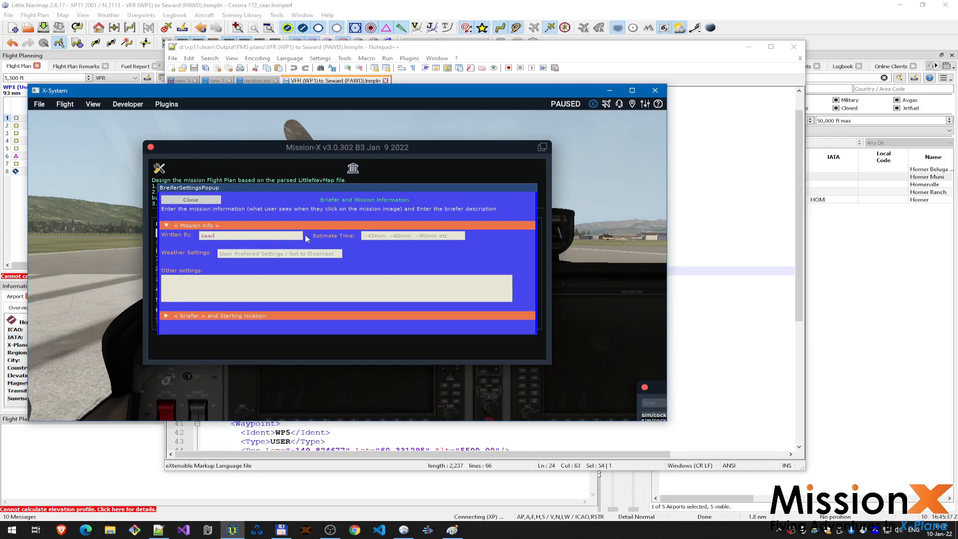
pyautogui.press('Tab')
pyautogui.write('50')
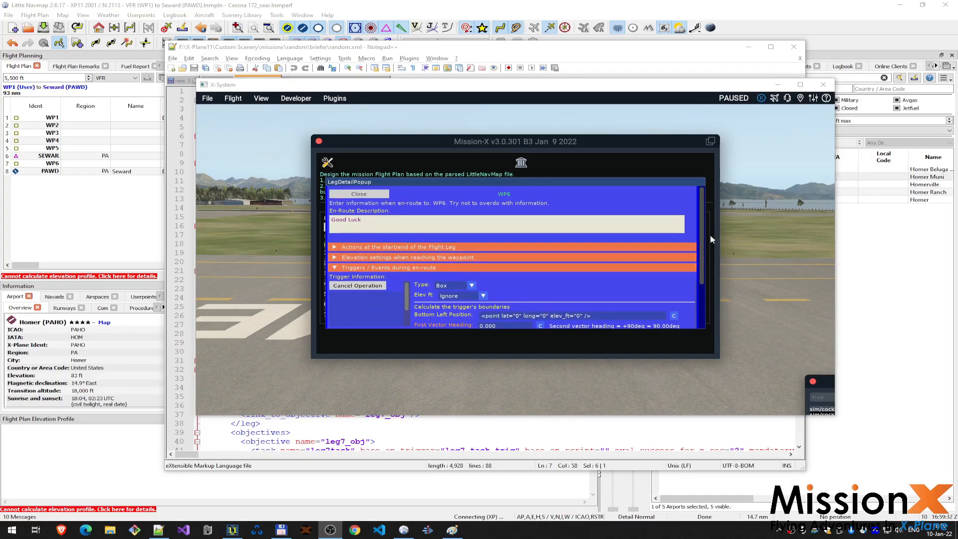
# Step: In WP6's new en-route box trigger, set the elevation condition to On Ground
pyautogui.moveTo(703, 226); pyautogui.dragTo(699, 271)
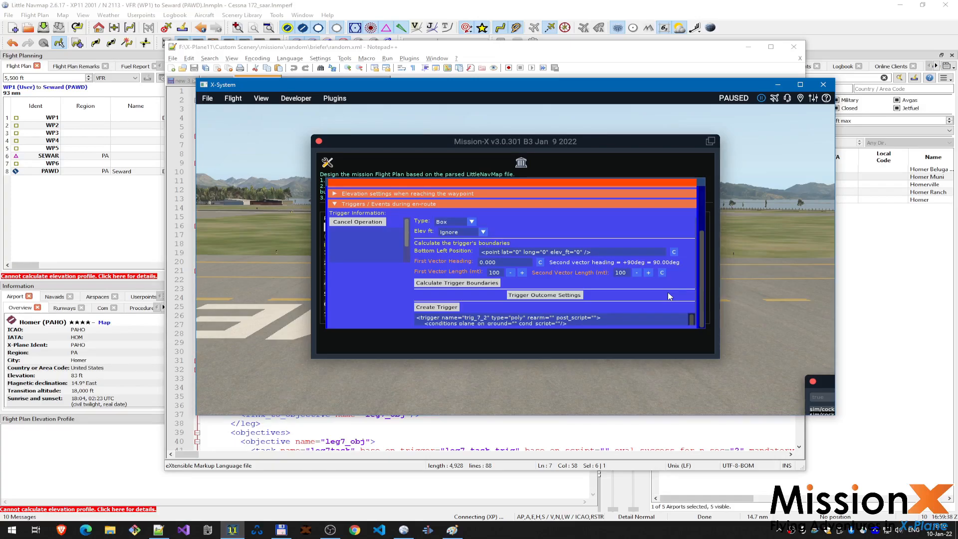
pyautogui.moveTo(702, 277); pyautogui.dragTo(704, 267)
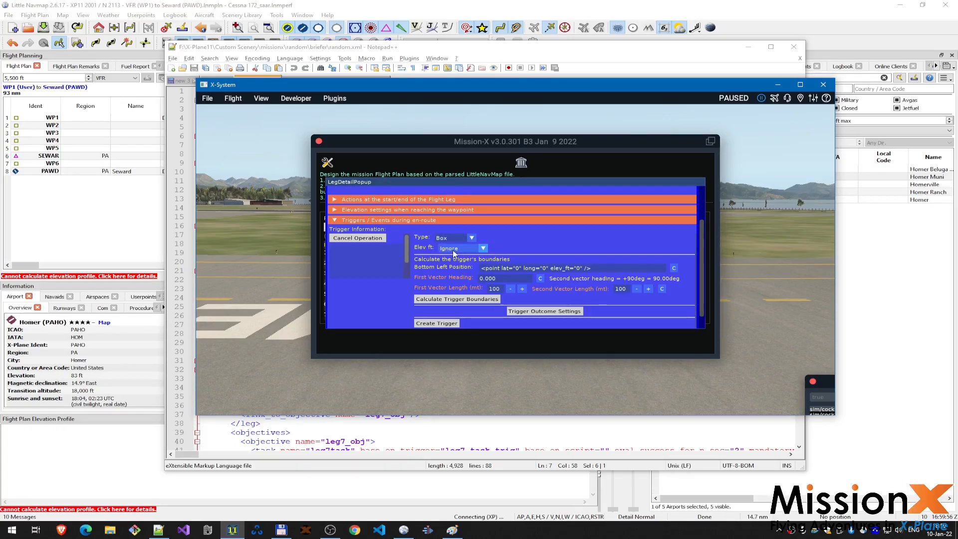
pyautogui.click(483, 249)
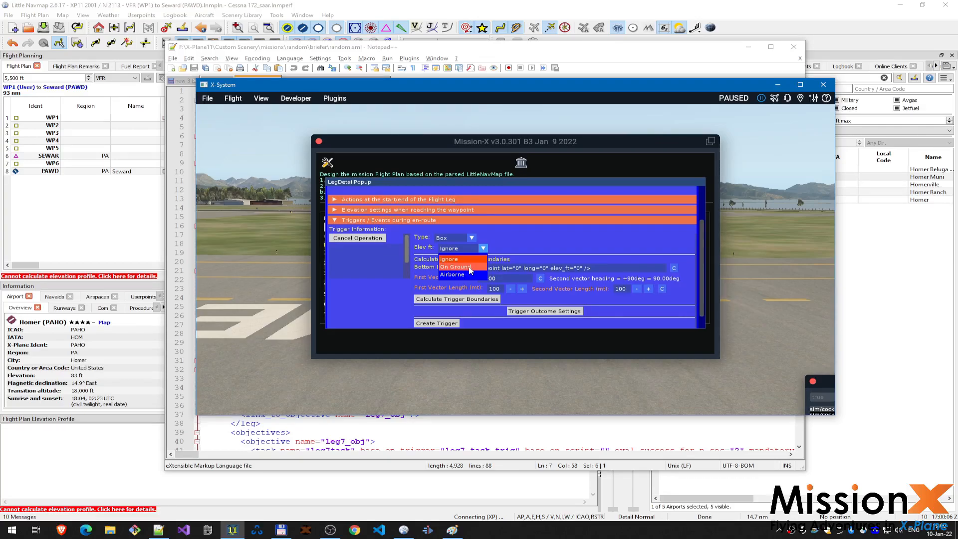
pyautogui.click(469, 268)
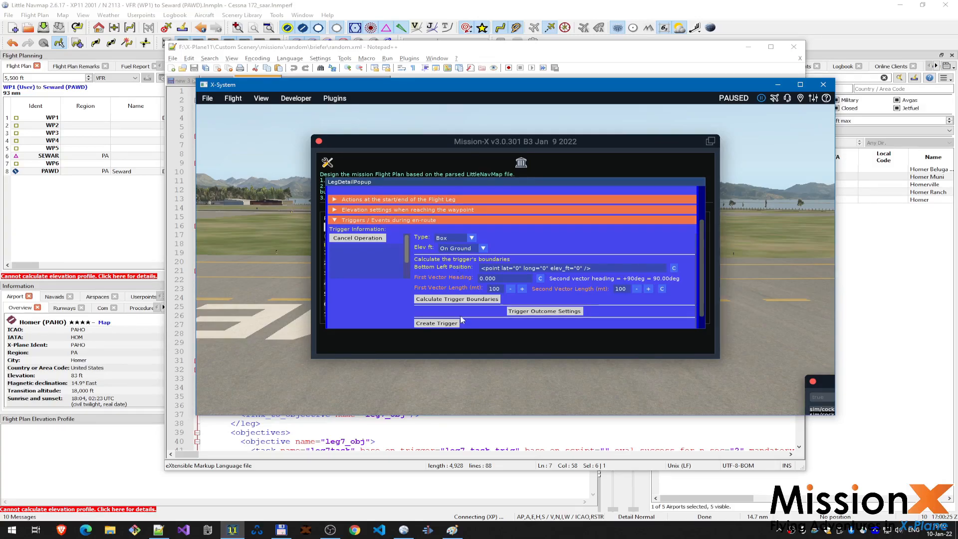
# Step: In Paint, sketch a corner point with up and right arrows marked N, plus a second point with two left-pointing diagonal arrows, and minimize Paint
pyautogui.click(458, 534)
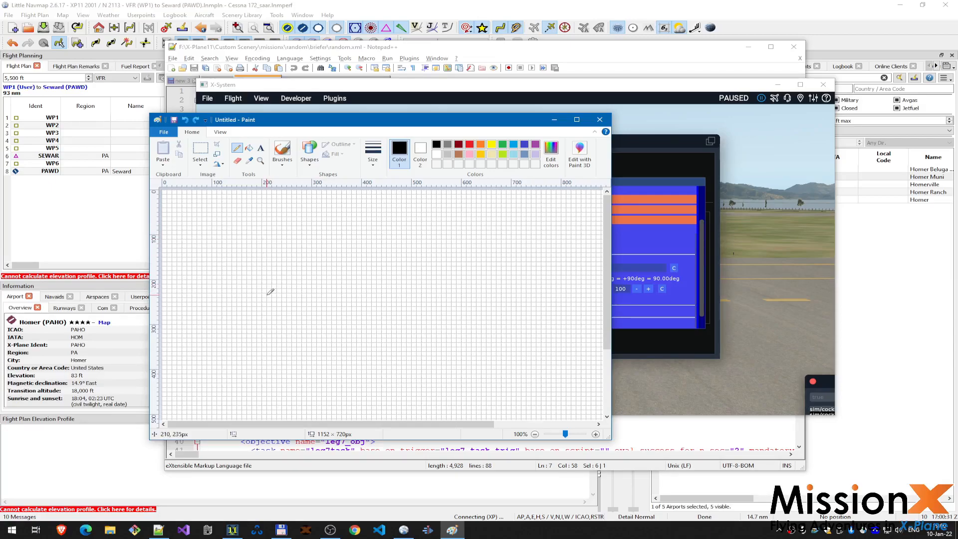
pyautogui.moveTo(269, 293)
pyautogui.mouseDown()
pyautogui.moveTo(279, 293)
pyautogui.moveTo(271, 249)
pyautogui.moveTo(279, 256)
pyautogui.mouseUp()
pyautogui.moveTo(281, 294)
pyautogui.mouseDown()
pyautogui.moveTo(359, 294)
pyautogui.moveTo(334, 299)
pyautogui.mouseUp()
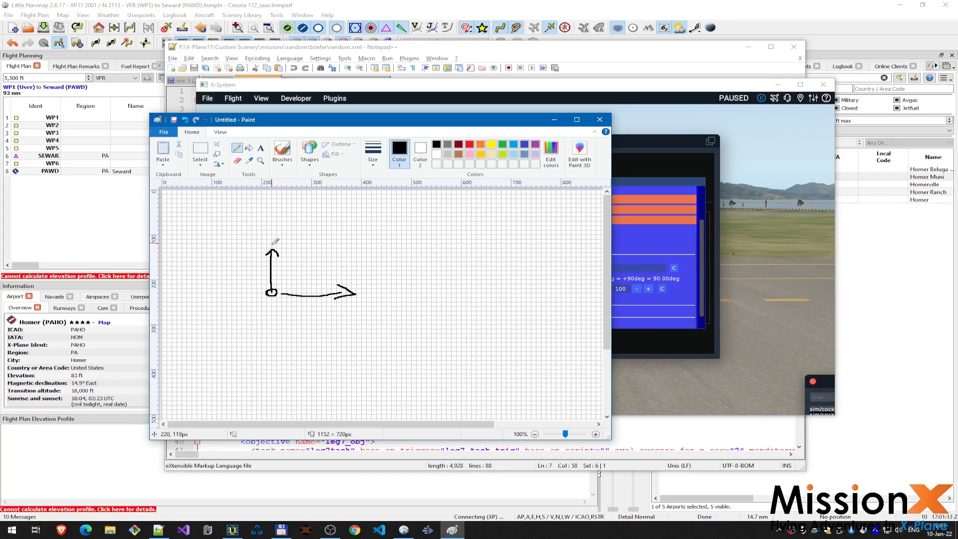
pyautogui.moveTo(211, 237)
pyautogui.mouseDown()
pyautogui.moveTo(220, 212)
pyautogui.moveTo(237, 213)
pyautogui.mouseUp()
pyautogui.moveTo(473, 288)
pyautogui.mouseDown()
pyautogui.moveTo(472, 303)
pyautogui.moveTo(481, 289)
pyautogui.moveTo(438, 333)
pyautogui.moveTo(454, 333)
pyautogui.mouseUp()
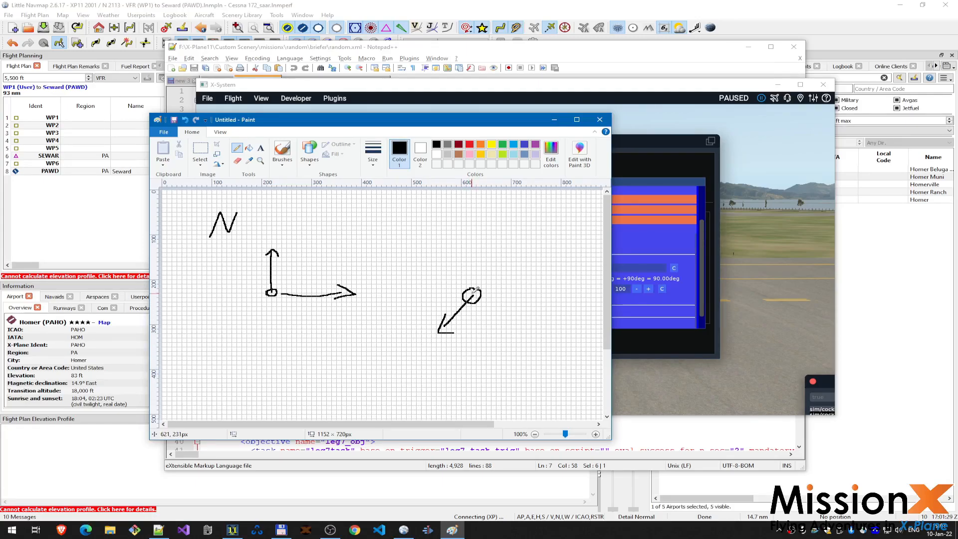
pyautogui.moveTo(477, 290)
pyautogui.mouseDown()
pyautogui.moveTo(429, 260)
pyautogui.moveTo(438, 276)
pyautogui.mouseUp()
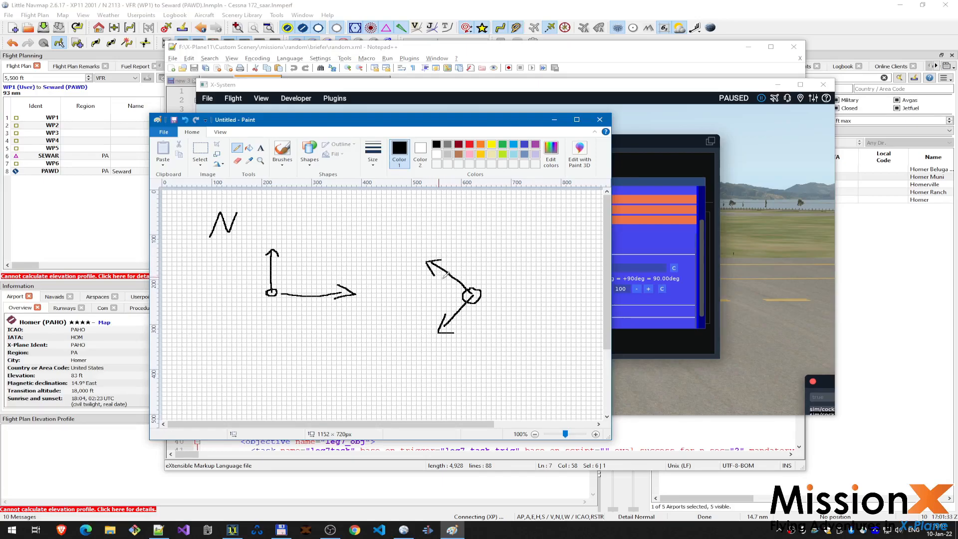
pyautogui.click(554, 123)
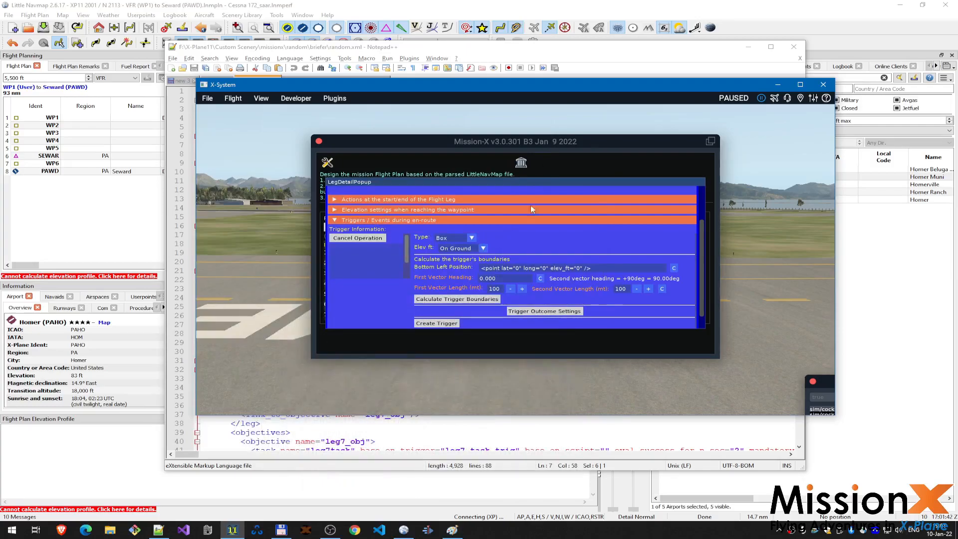
# Step: Maximize X-Plane, close the DataRefTool window and move the Mission-X window clear of the runway scenery
pyautogui.click(801, 84)
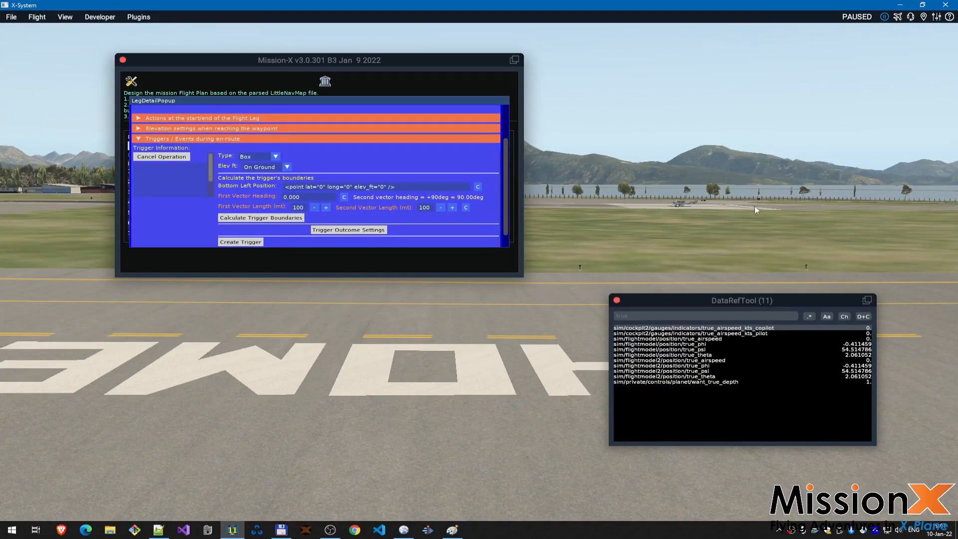
pyautogui.click(617, 300)
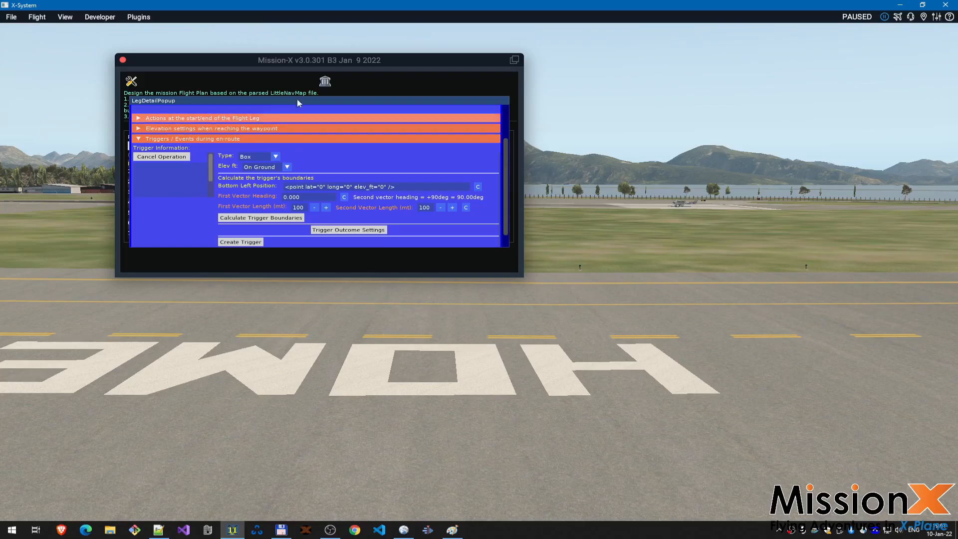
pyautogui.moveTo(315, 63); pyautogui.dragTo(660, 228)
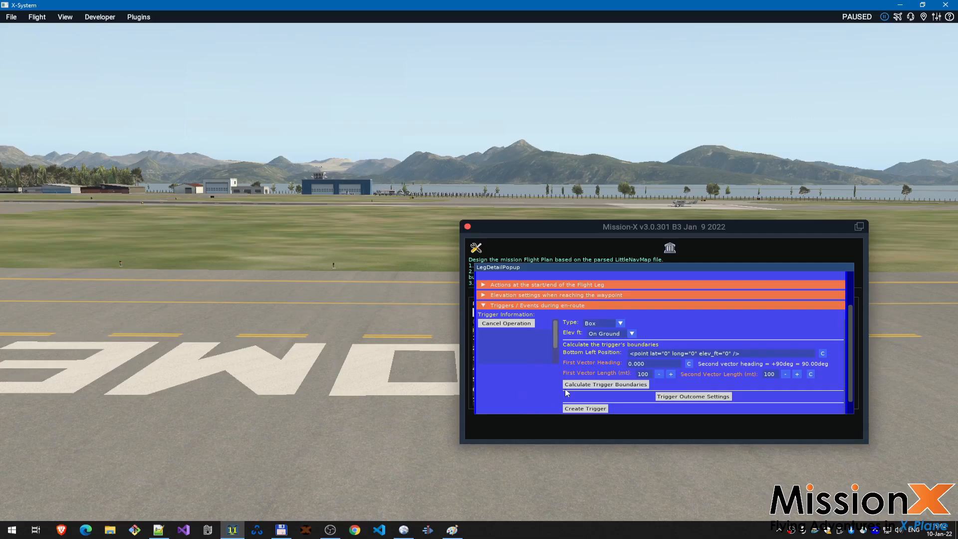
# Step: Open the X-Plane map, examine the aircraft's position and heading on the runway, and place the map beside the Mission-X window
pyautogui.press('m')
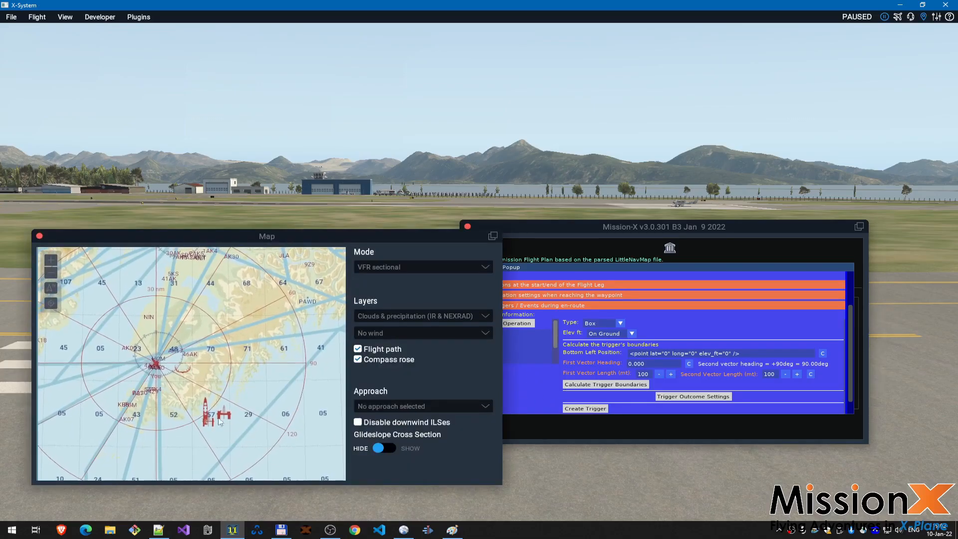
pyautogui.scroll(5, 155, 368)
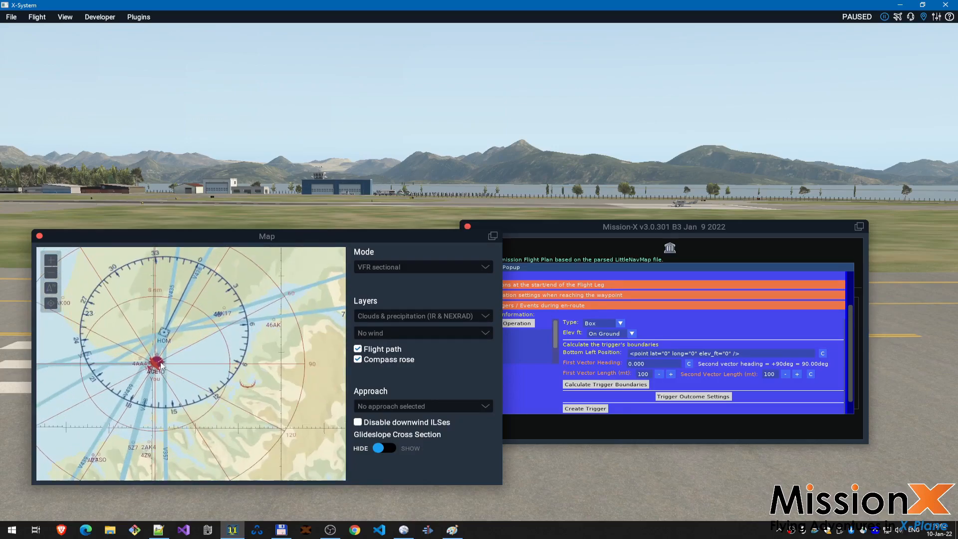
pyautogui.scroll(2, 154, 370)
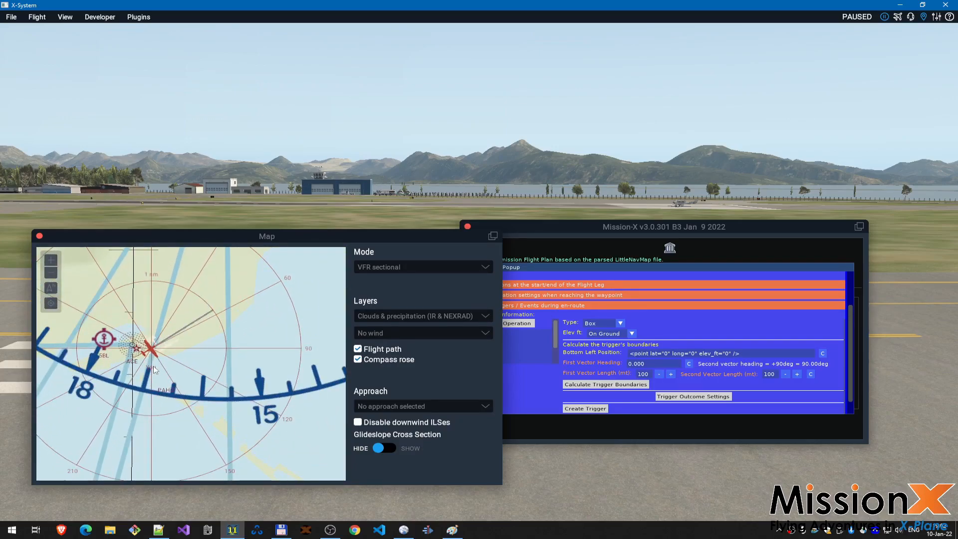
pyautogui.scroll(3, 156, 349)
pyautogui.scroll(1, 157, 349)
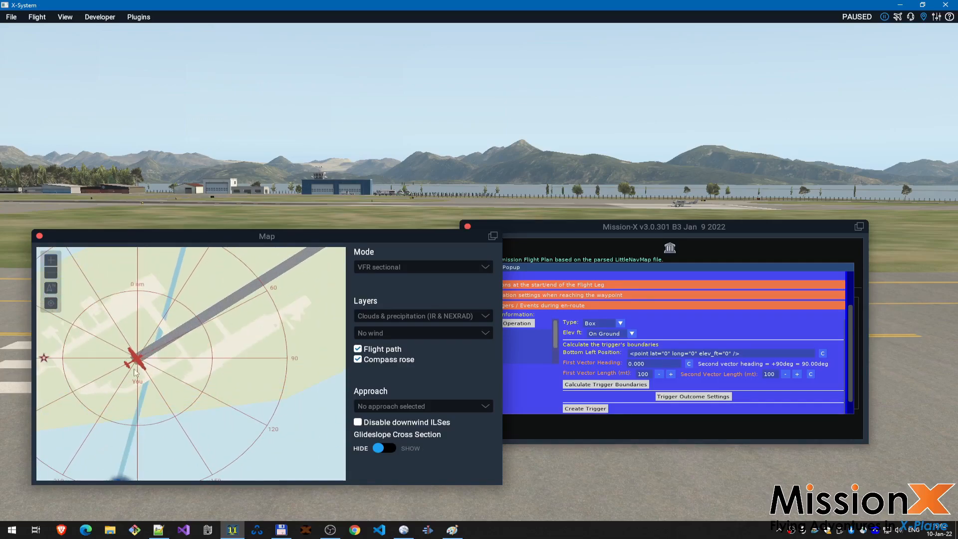
pyautogui.scroll(-2, 133, 373)
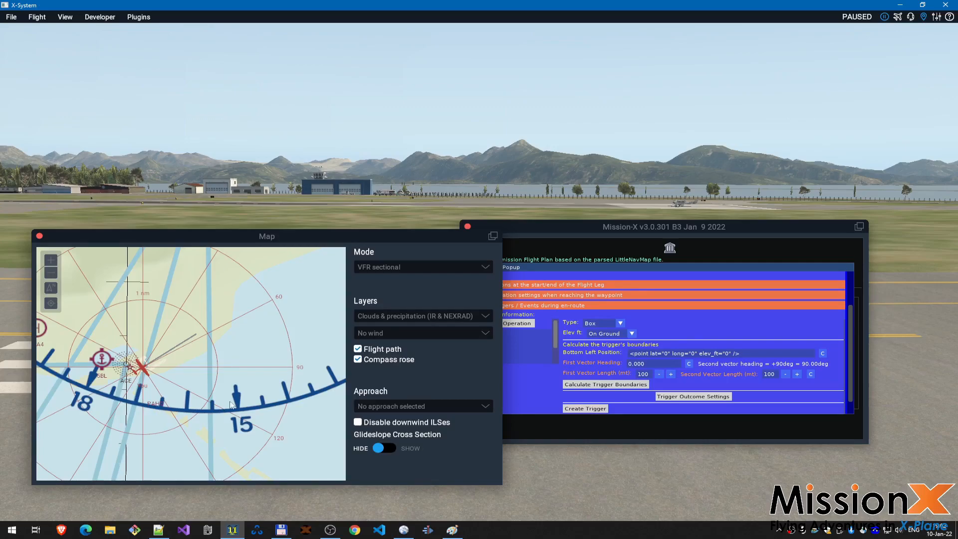
pyautogui.moveTo(425, 239); pyautogui.dragTo(397, 262)
pyautogui.click(760, 333)
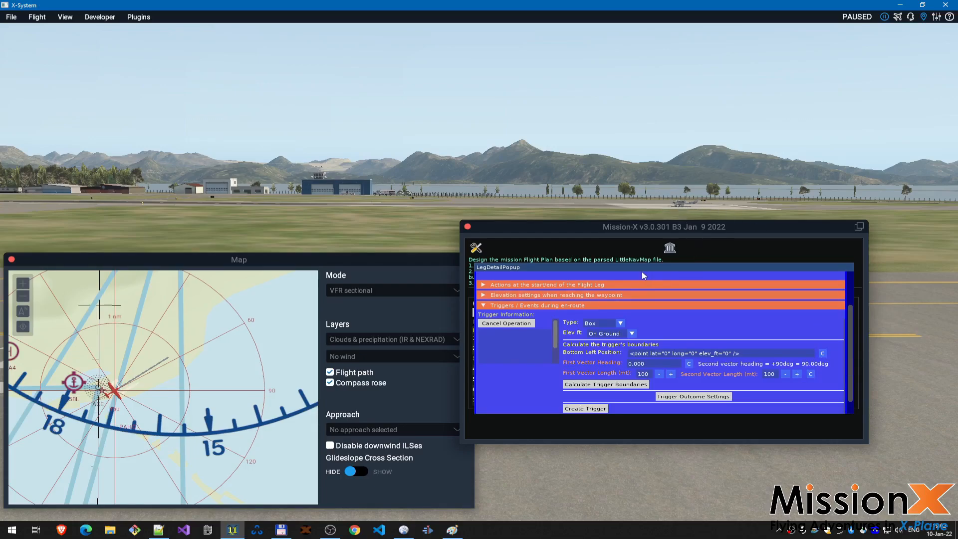
# Step: Return to the cockpit view and capture the plane's current position as the trigger's bottom left position, checking it in the trigger XML
pyautogui.hotkey('shift', '9')
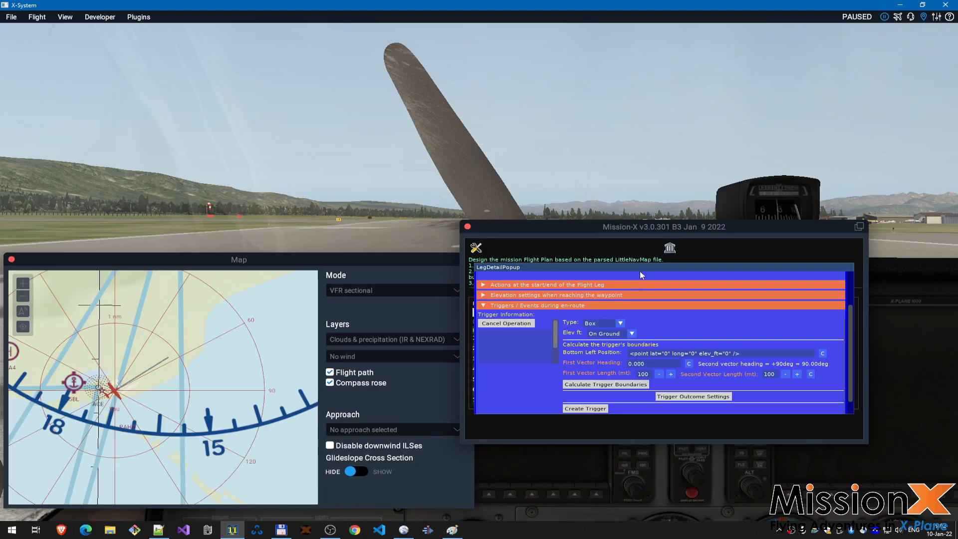
pyautogui.click(823, 354)
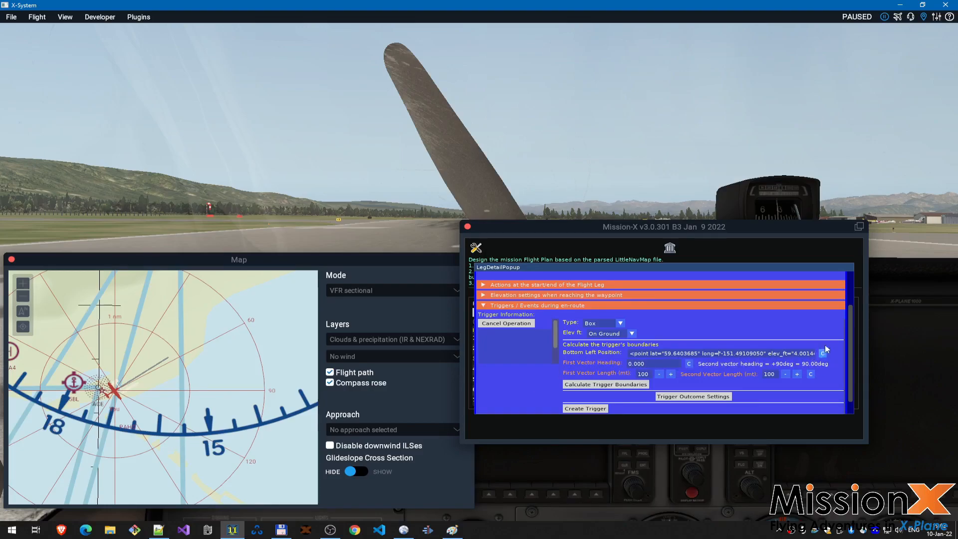
pyautogui.scroll(-1, 848, 366)
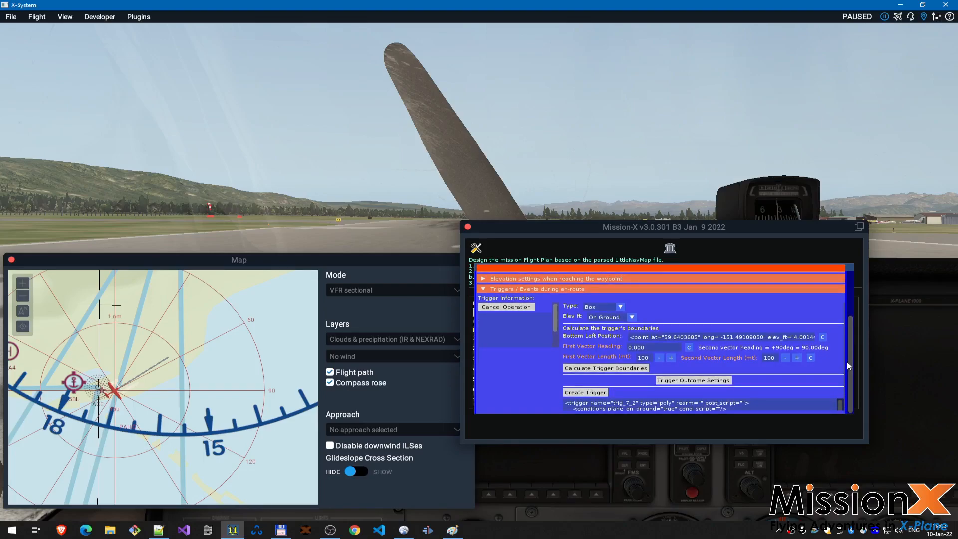
pyautogui.scroll(-3, 848, 366)
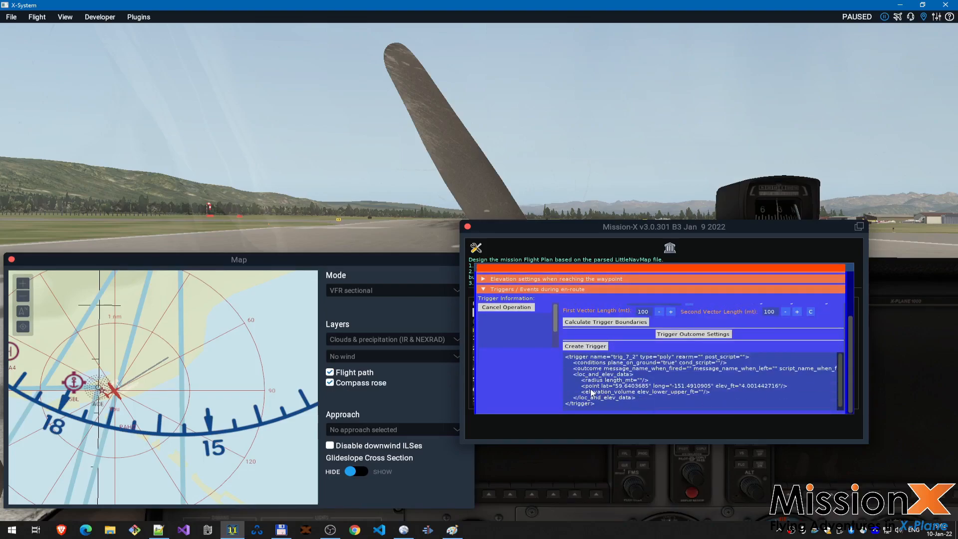
pyautogui.scroll(2, 830, 344)
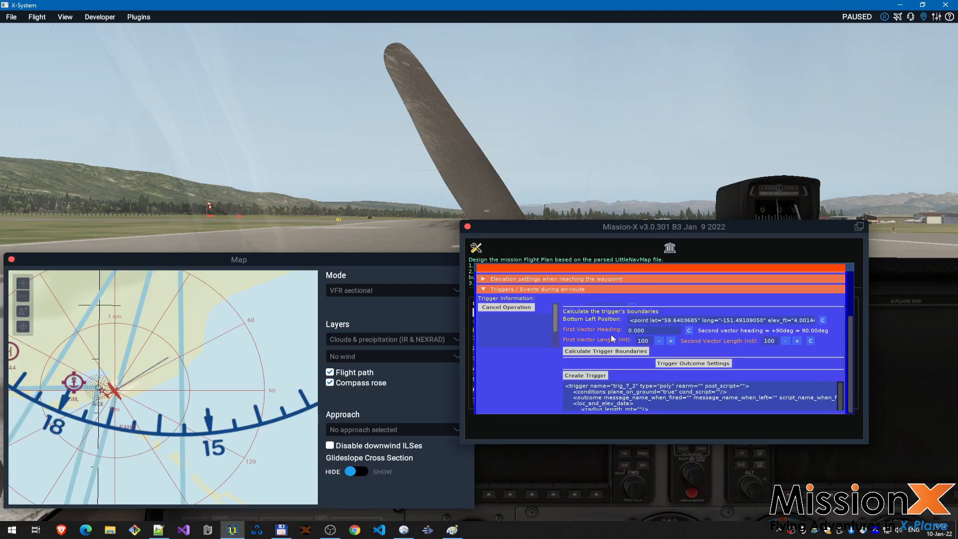
# Step: Capture the plane's heading as the first vector heading, calculate the trigger boundaries with 100 m vectors, and review the boundary points
pyautogui.click(689, 330)
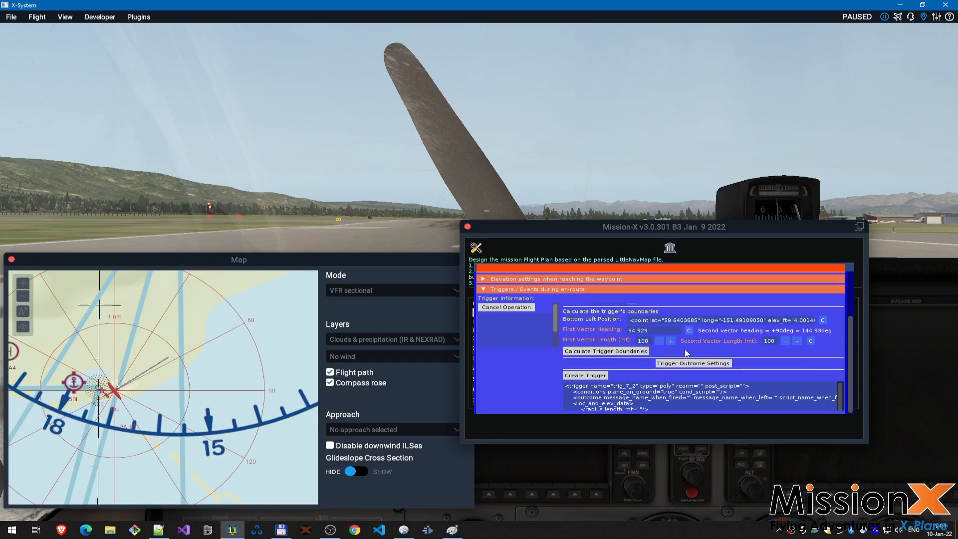
pyautogui.moveTo(768, 343)
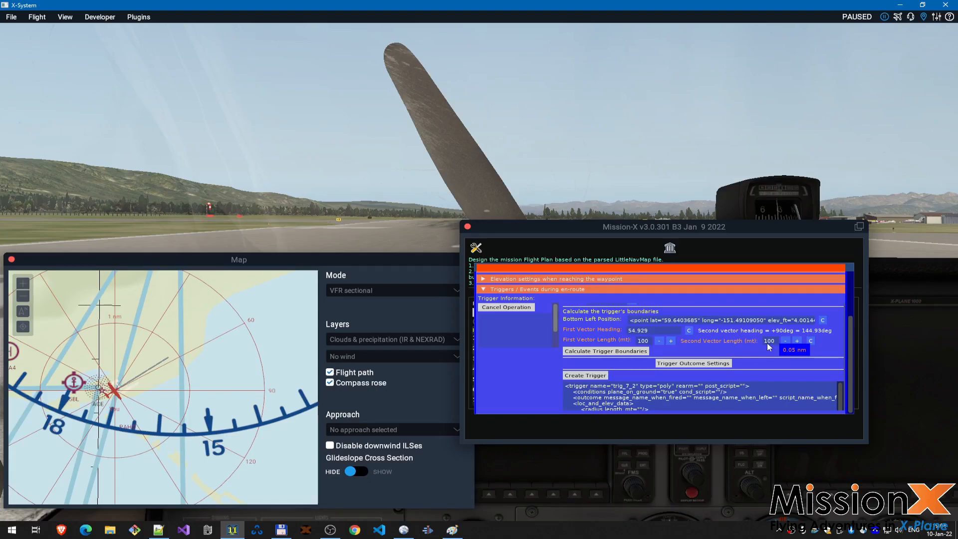
pyautogui.click(600, 352)
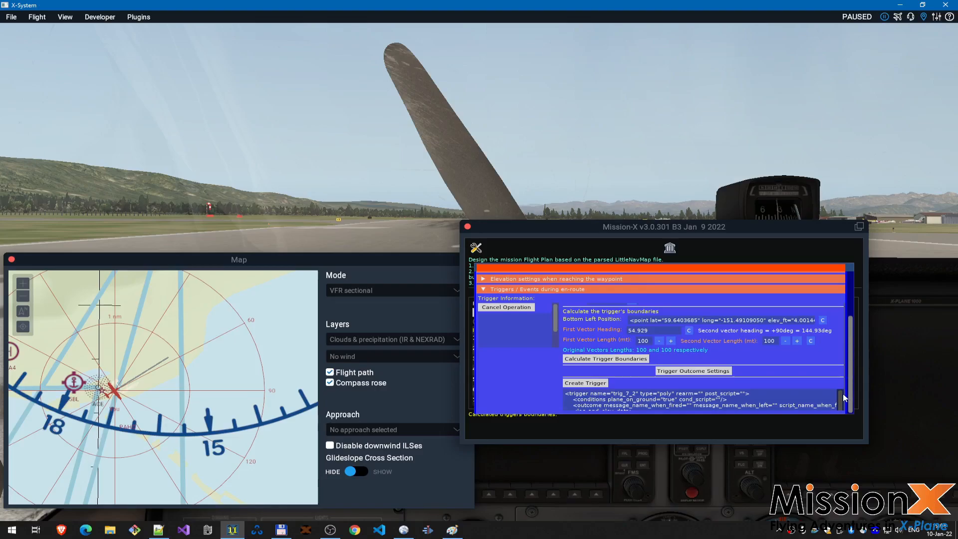
pyautogui.scroll(-2, 799, 389)
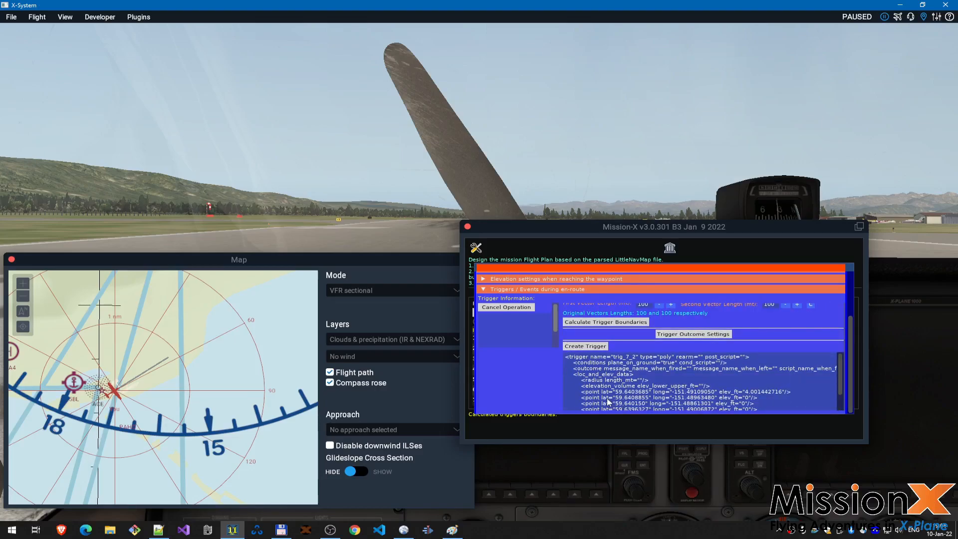
pyautogui.scroll(-1, 594, 386)
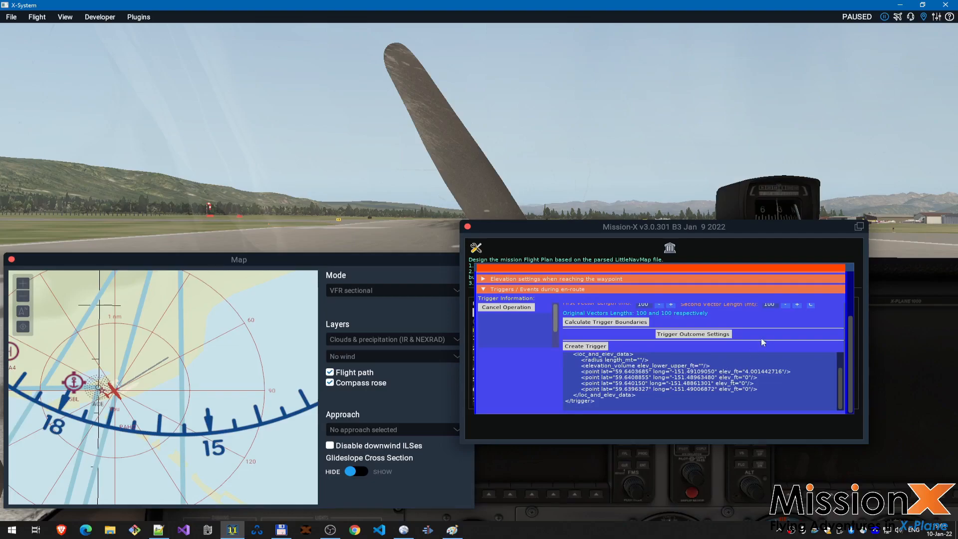
pyautogui.scroll(3, 631, 386)
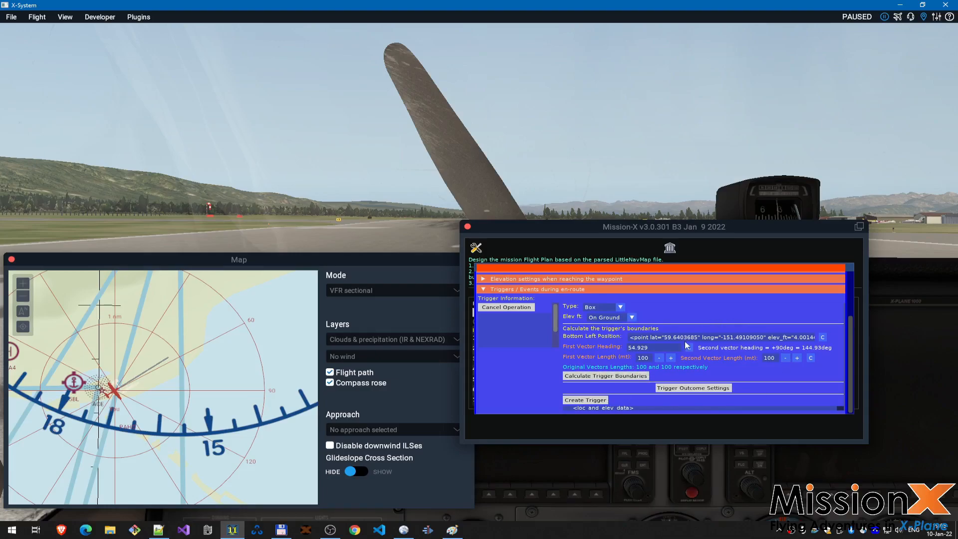
pyautogui.scroll(-2, 748, 362)
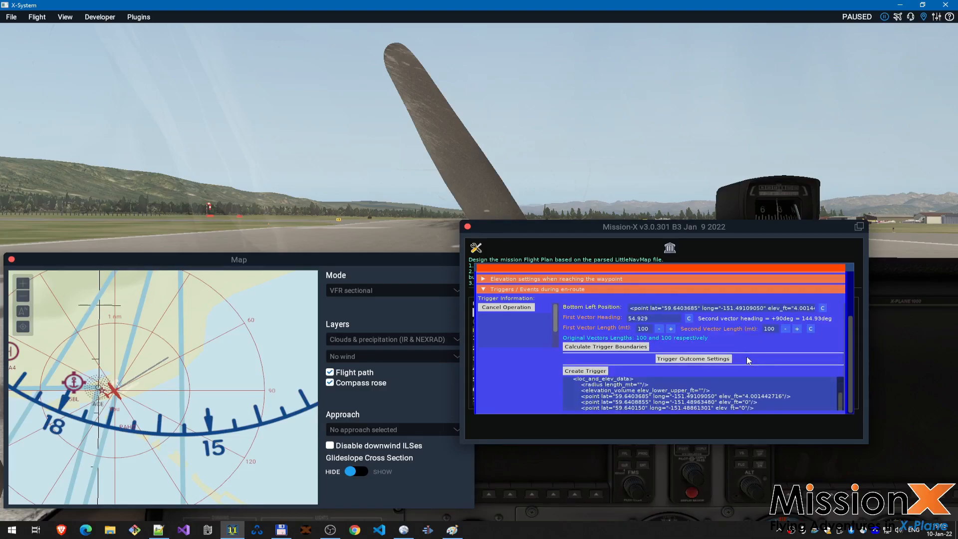
# Step: Select message_name_when_fired in the trigger's outcome settings, close the settings, and shift the leg detail popup slightly
pyautogui.click(700, 358)
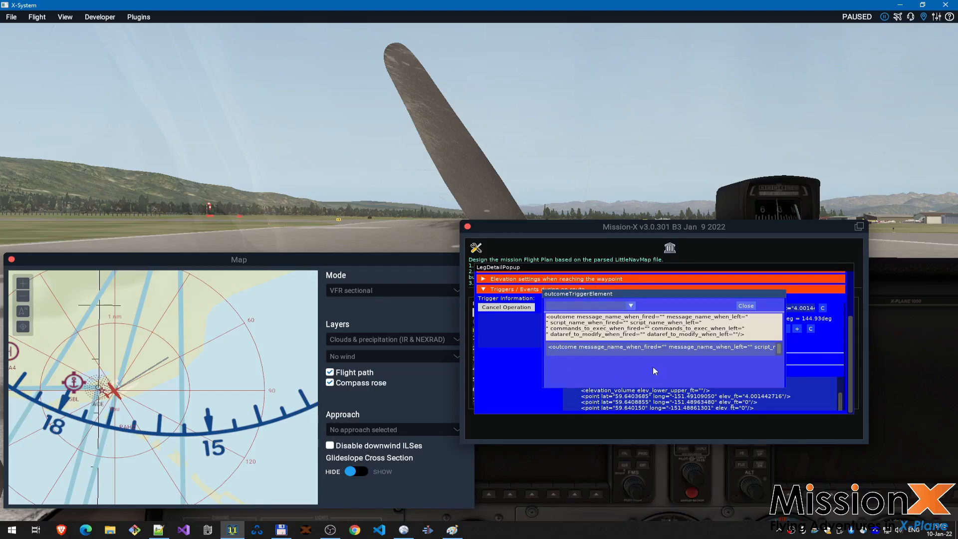
pyautogui.click(629, 306)
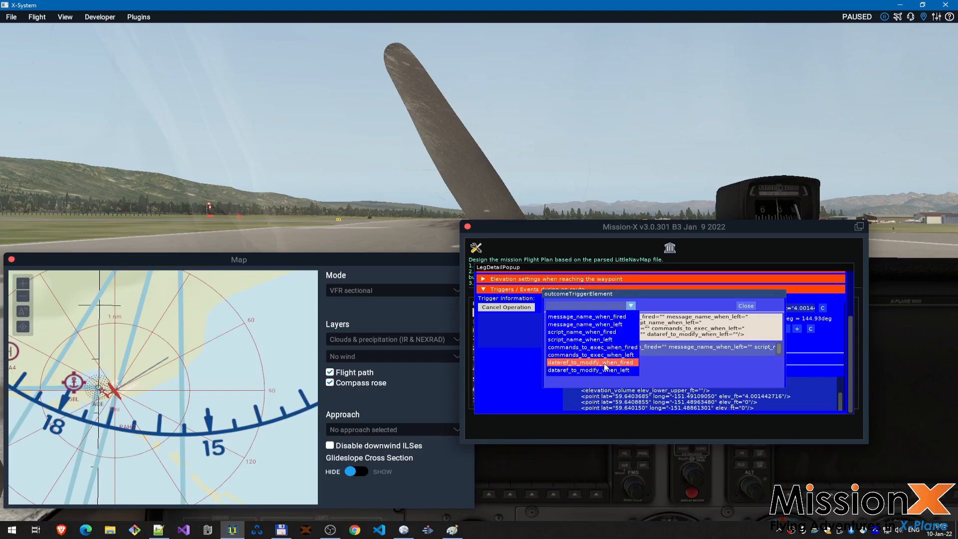
pyautogui.click(605, 317)
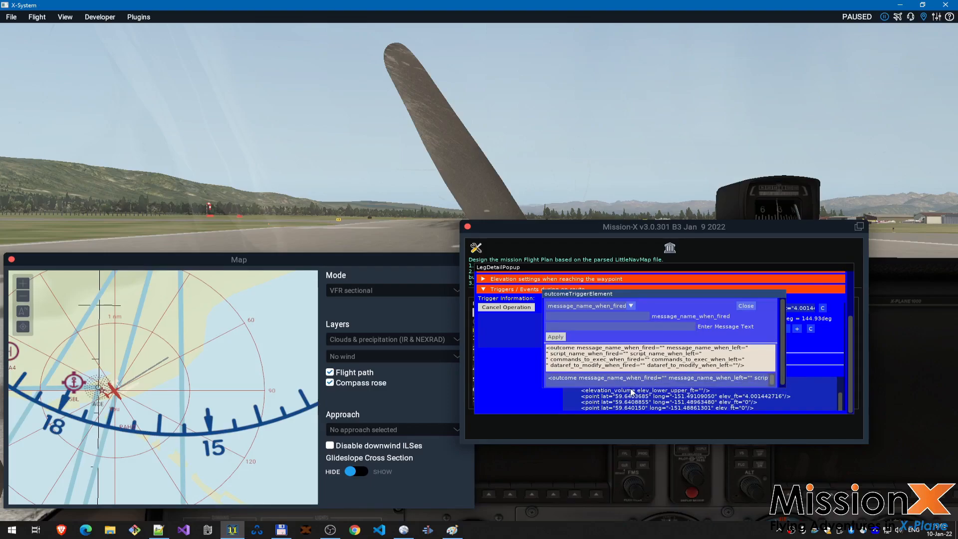
pyautogui.click(590, 317)
pyautogui.click(746, 305)
pyautogui.moveTo(616, 265)
pyautogui.mouseDown()
pyautogui.moveTo(666, 265)
pyautogui.moveTo(620, 266)
pyautogui.mouseUp()
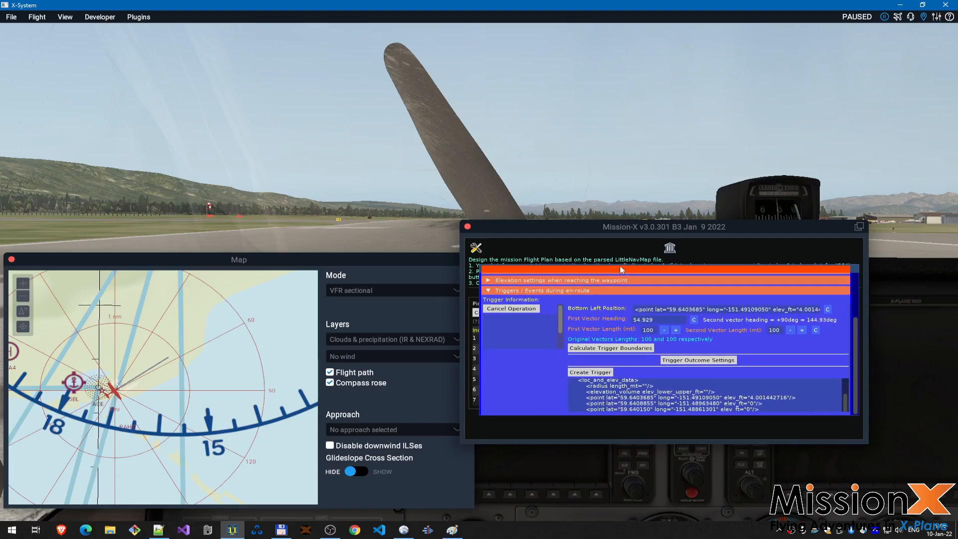
# Step: Give the when-fired outcome the message name leg7trig_rw04 and the text "You roll the plane to rw 4", and apply it
pyautogui.click(678, 360)
pyautogui.click(565, 316)
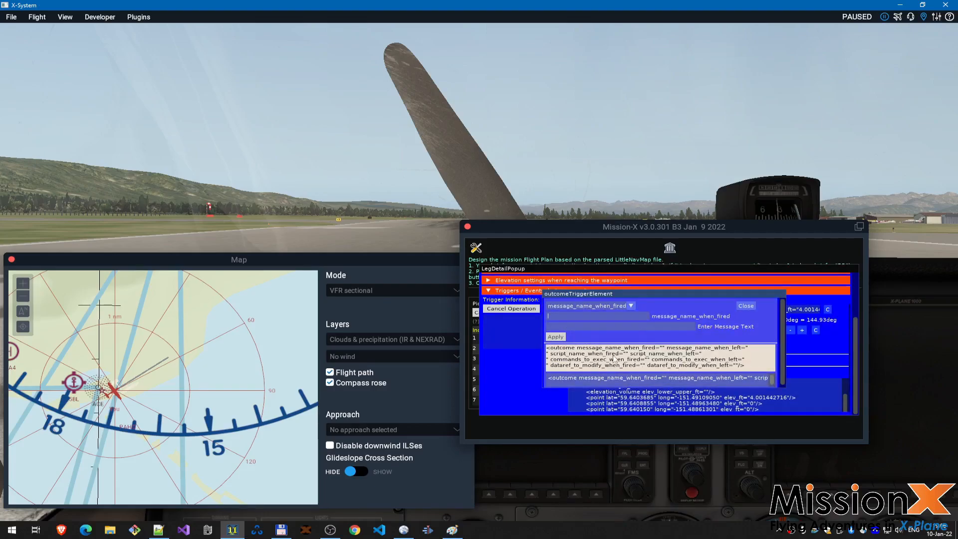
pyautogui.write('leg7trig_')
pyautogui.write('rw04')
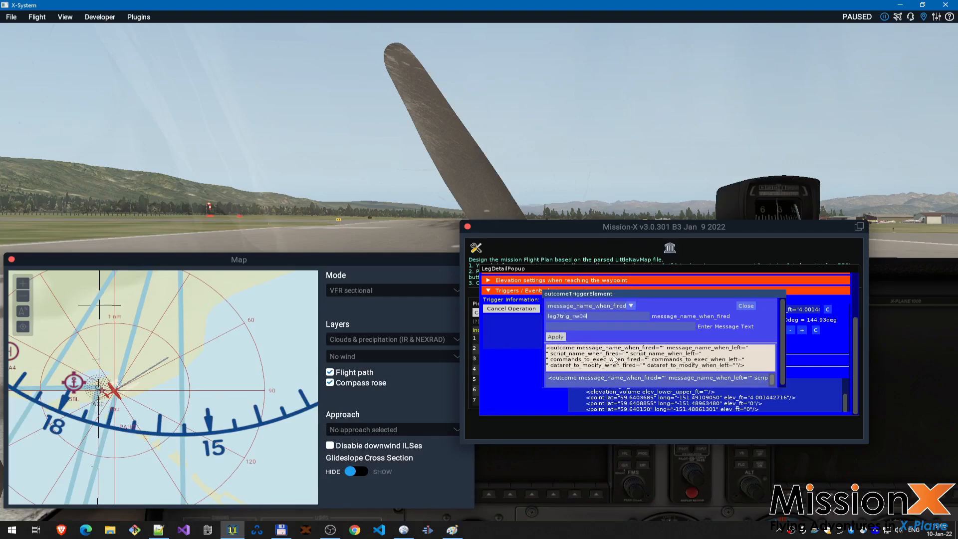
pyautogui.click(609, 325)
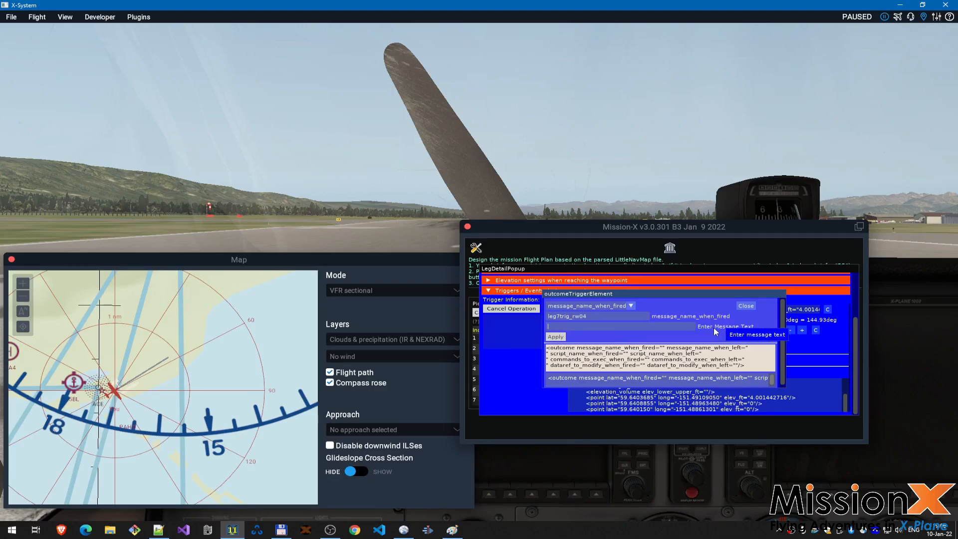
pyautogui.write('You roll the plane to rw 4')
pyautogui.click(556, 337)
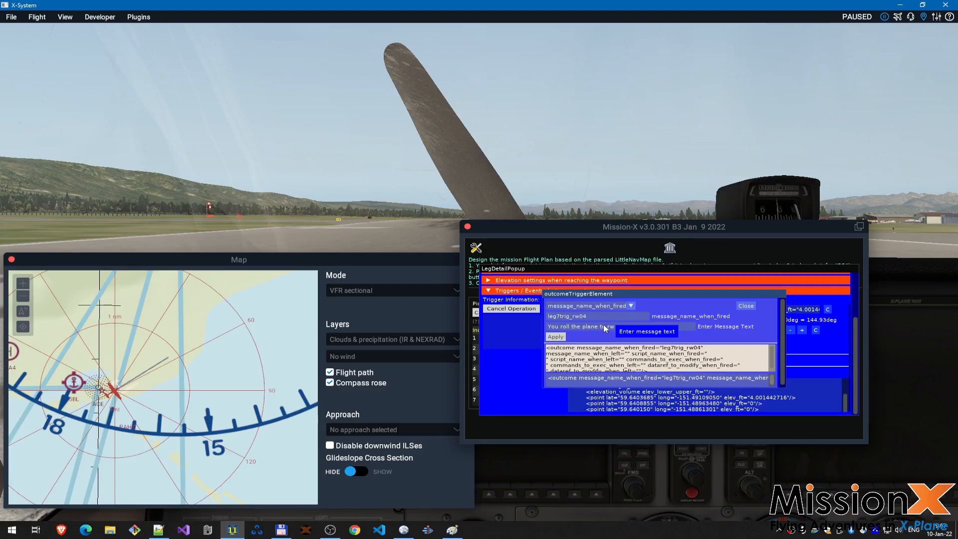
# Step: Apply the same message name and text to the message_name_when_left outcome
pyautogui.click(631, 306)
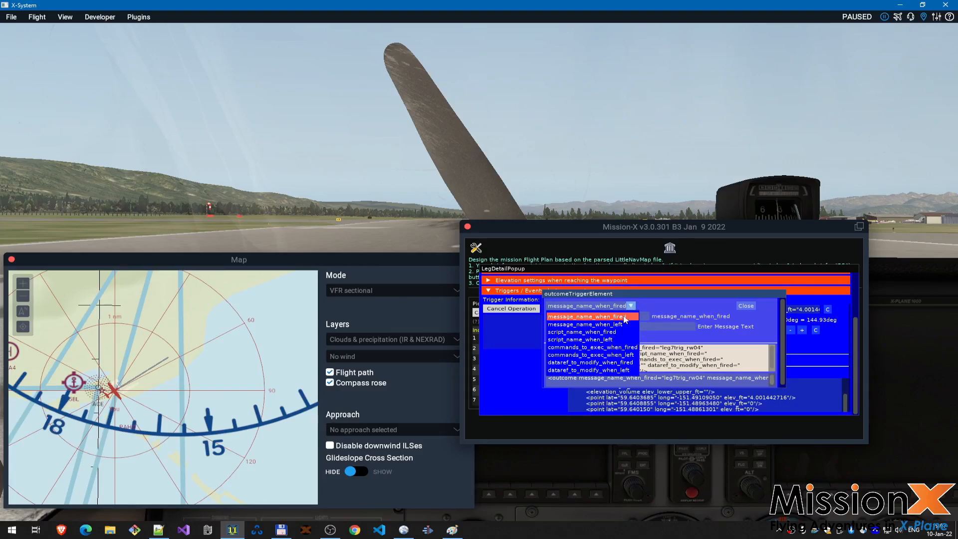
pyautogui.click(623, 325)
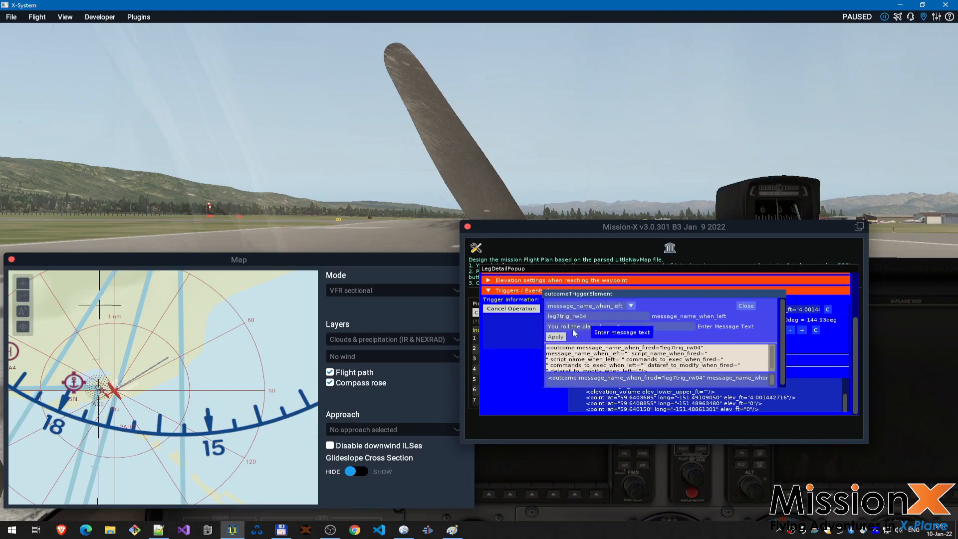
pyautogui.click(560, 340)
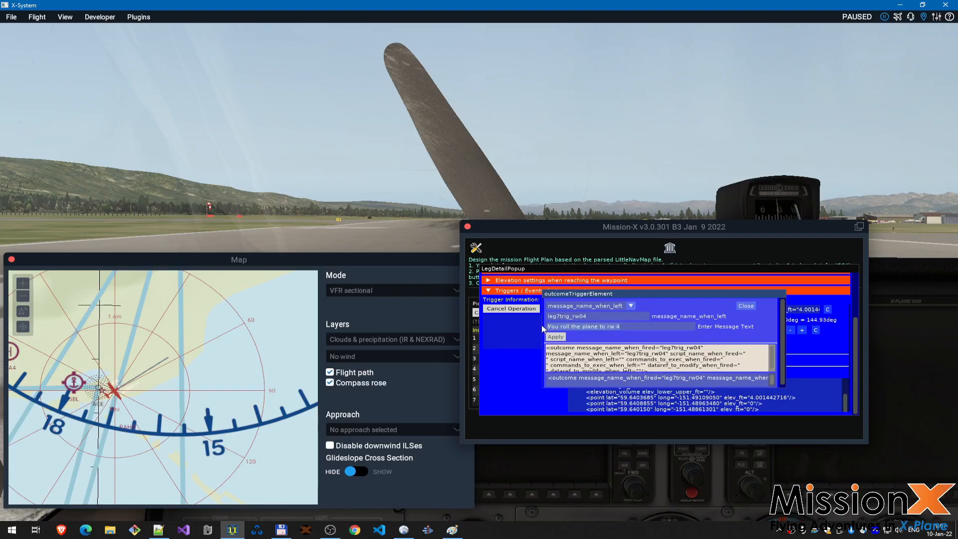
# Step: Clear the message text and name for message_name_when_left, apply the empty value, and close the outcome settings
pyautogui.click(628, 327)
pyautogui.press('Delete')
pyautogui.moveTo(594, 318); pyautogui.dragTo(548, 316)
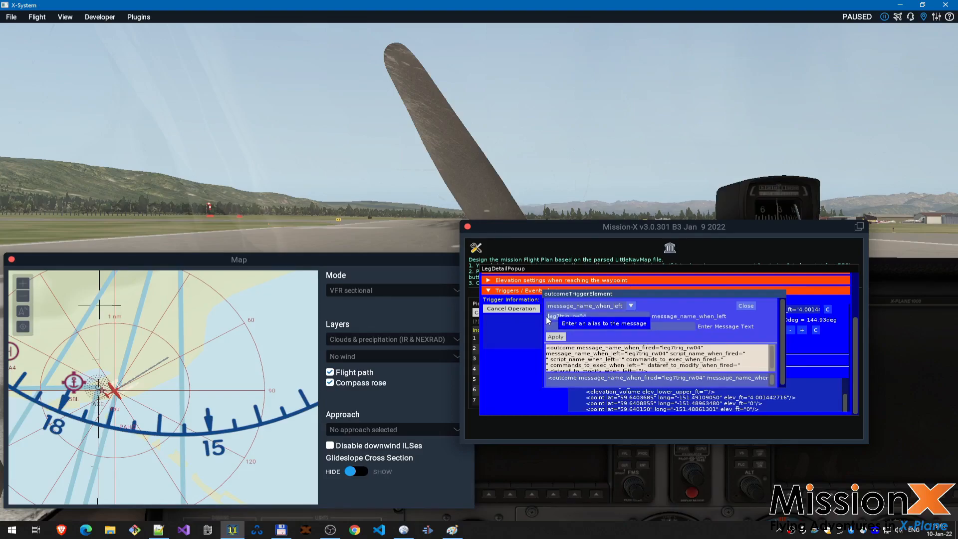
pyautogui.press('Delete')
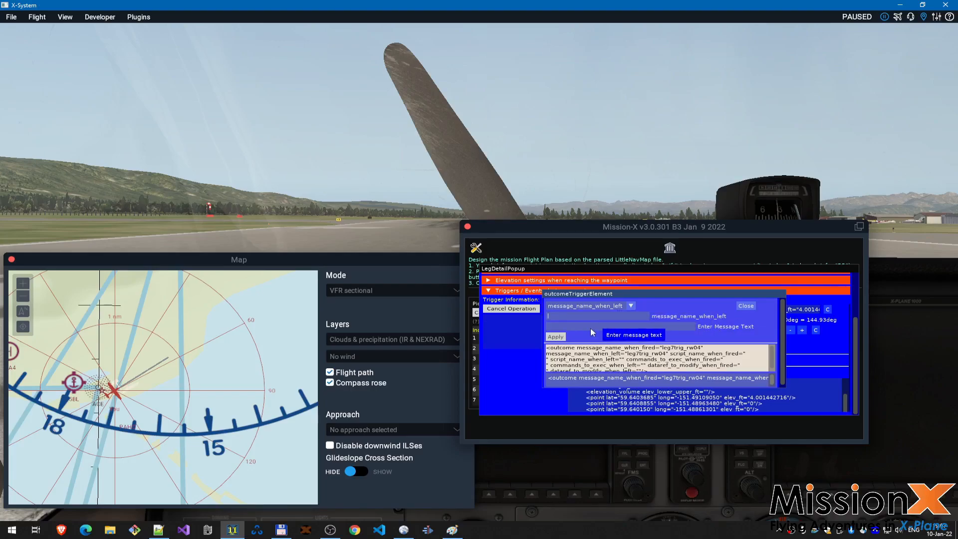
pyautogui.click(562, 337)
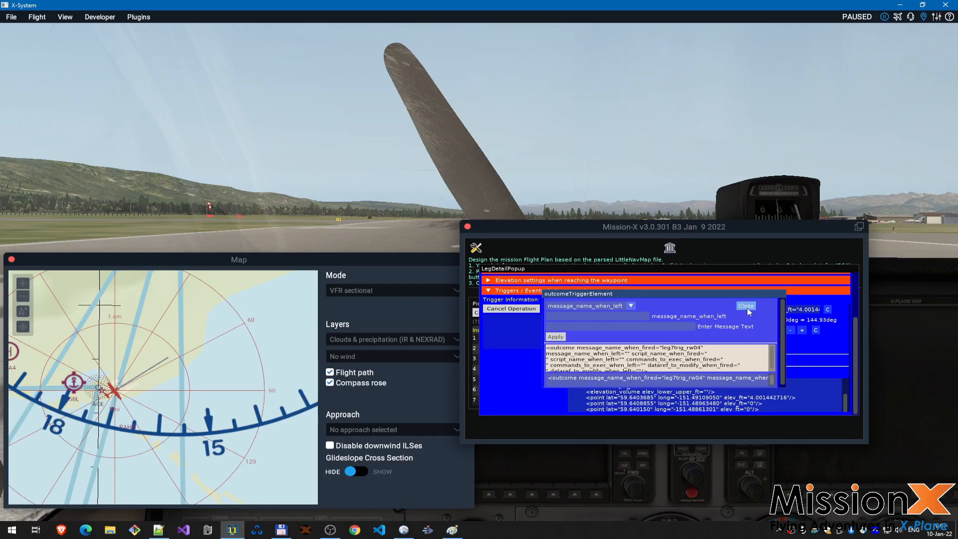
pyautogui.click(747, 306)
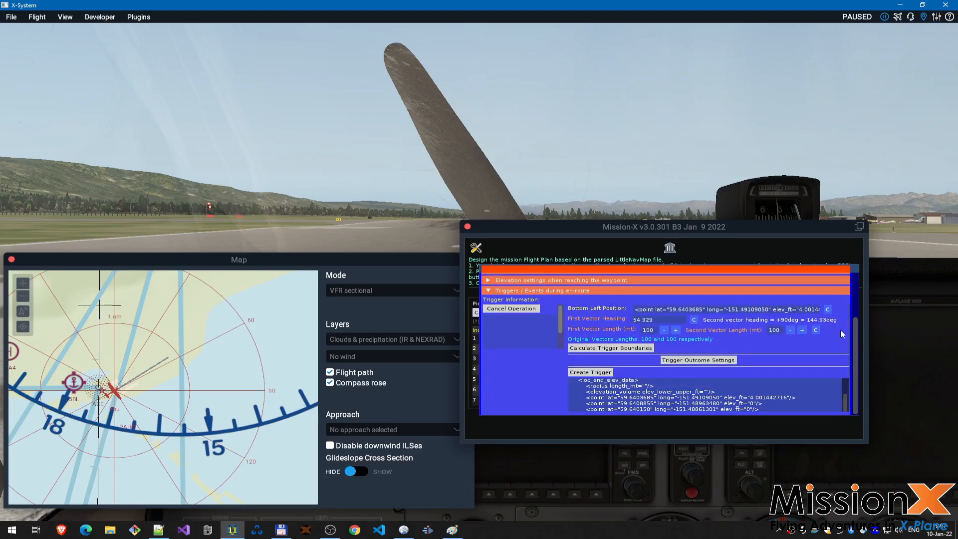
# Step: Review the trigger XML for the outcome message and boundary points, then check the box type and vector settings
pyautogui.scroll(-1, 840, 330)
pyautogui.scroll(1, 825, 383)
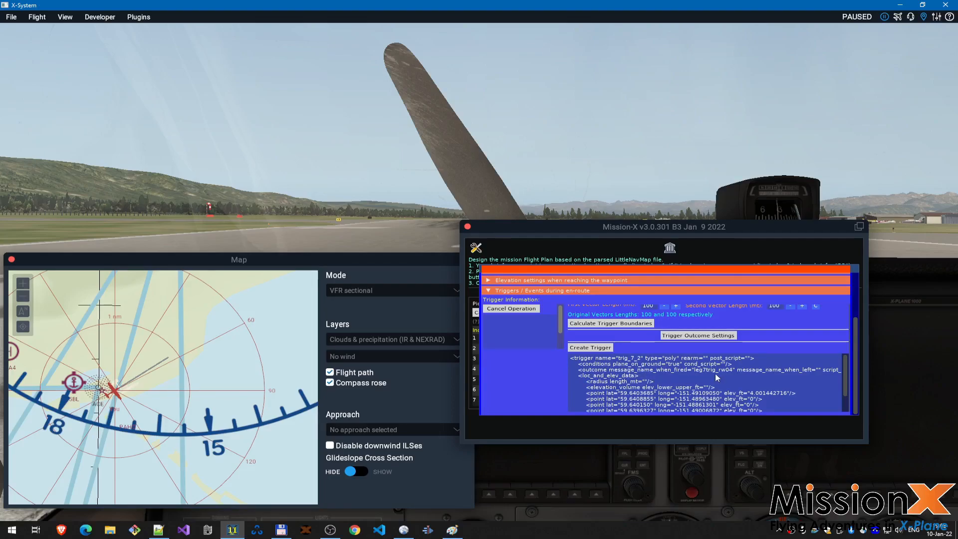
pyautogui.scroll(-1, 655, 376)
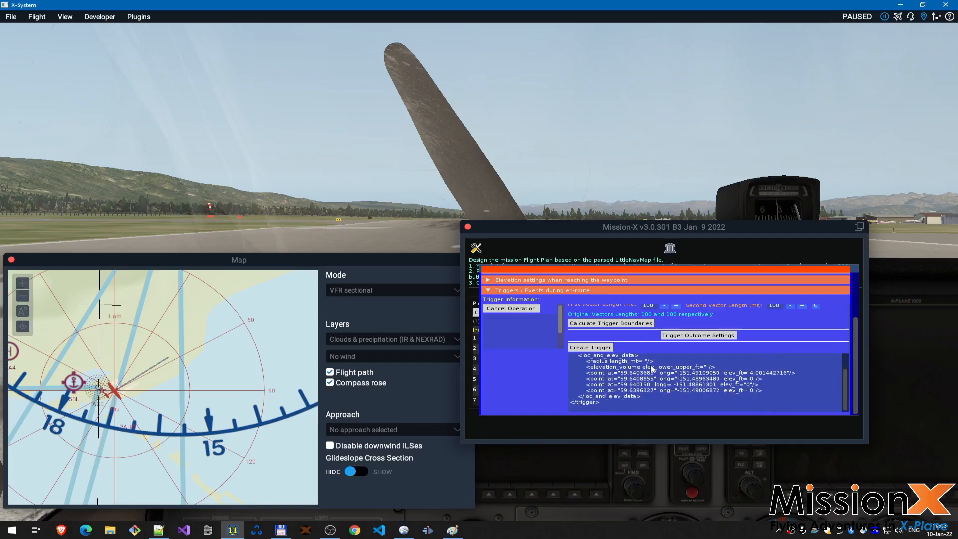
pyautogui.scroll(1, 655, 375)
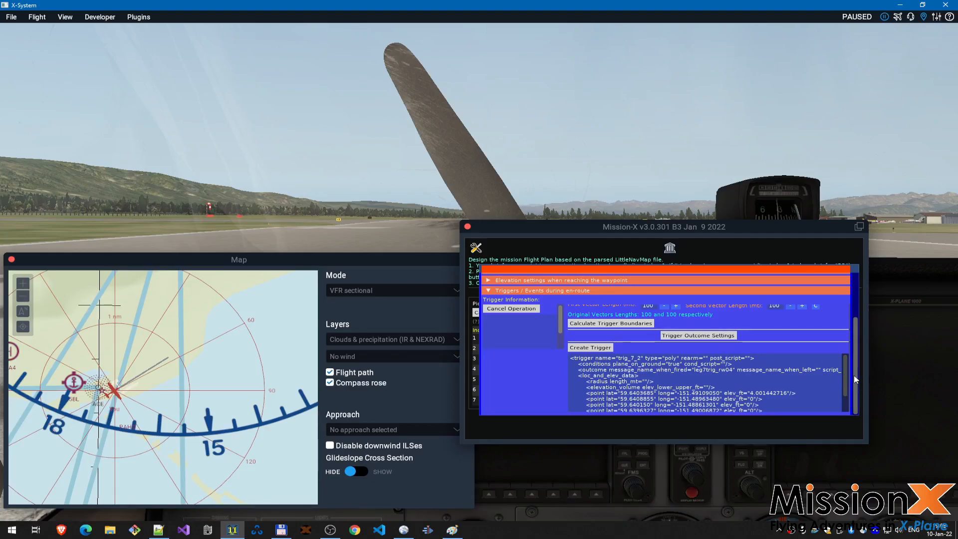
pyautogui.moveTo(854, 375); pyautogui.dragTo(857, 351)
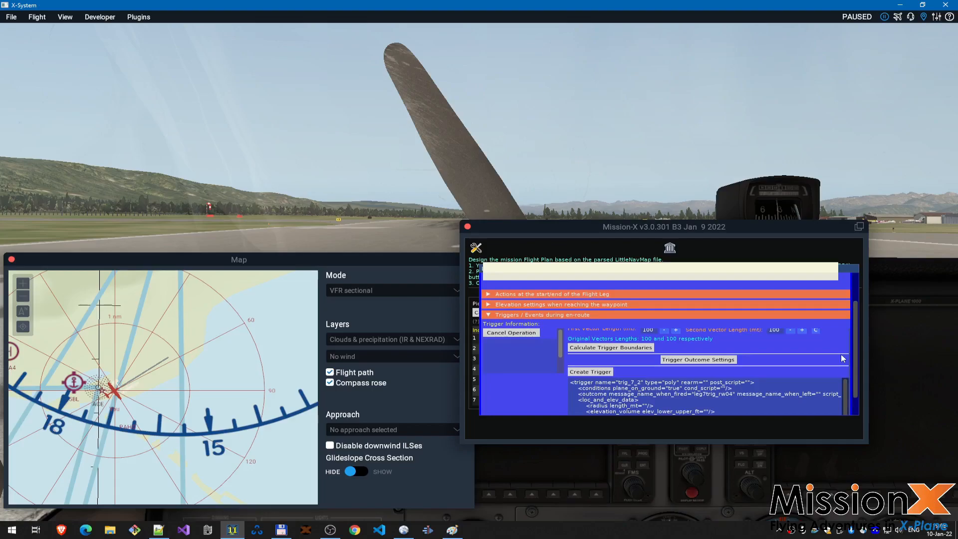
pyautogui.scroll(1, 841, 358)
pyautogui.scroll(1, 840, 358)
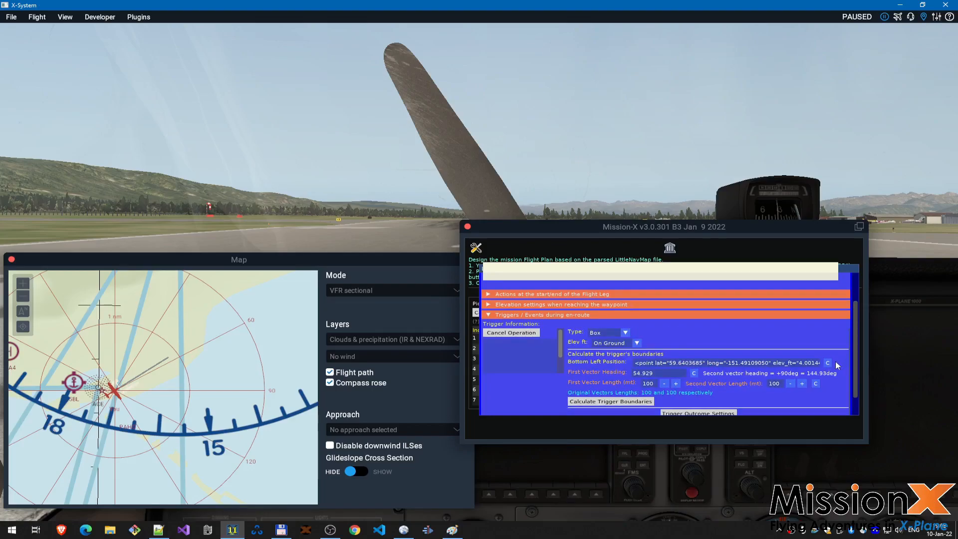
# Step: Try to set the trigger's second vector length to 20 m
pyautogui.click(773, 383)
pyautogui.press('BackSpace')
pyautogui.press('BackSpace')
pyautogui.press('BackSpace')
pyautogui.write('20')
pyautogui.scroll(-3, 778, 394)
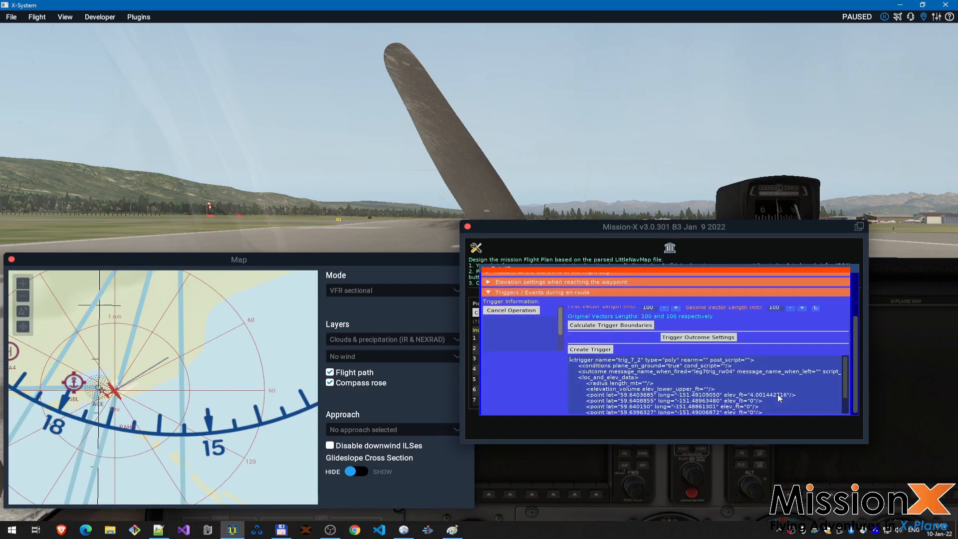
# Step: Create the box trigger for the WP6 flight leg from the current settings
pyautogui.moveTo(854, 345); pyautogui.dragTo(855, 332)
pyautogui.scroll(1, 821, 349)
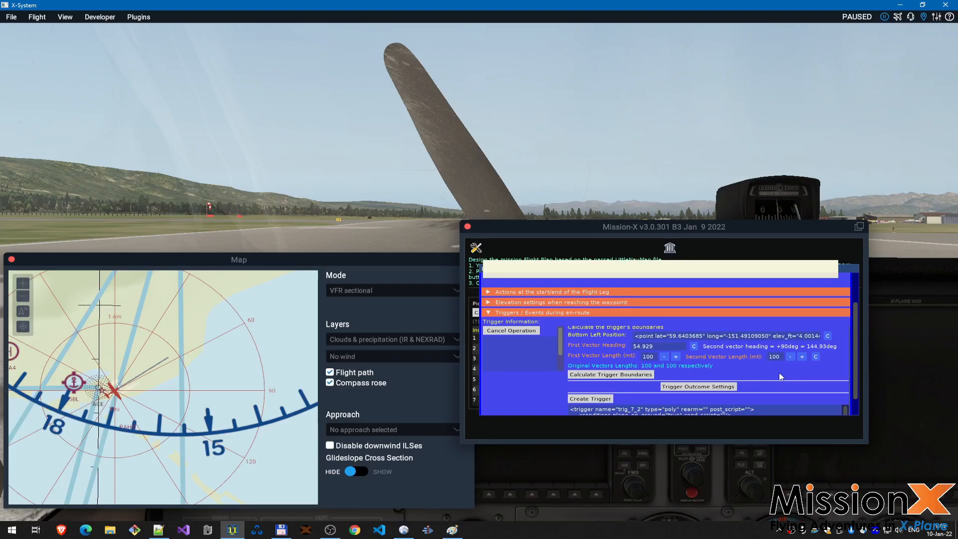
pyautogui.click(577, 401)
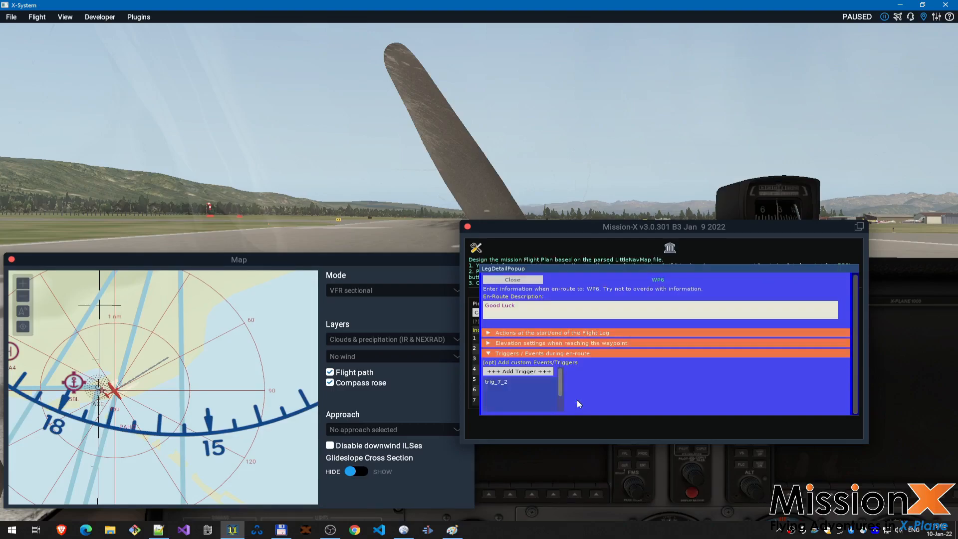
# Step: Reopen trig_7_2, examine its type, elevation, boundary settings and XML, and leave it without updating
pyautogui.click(493, 383)
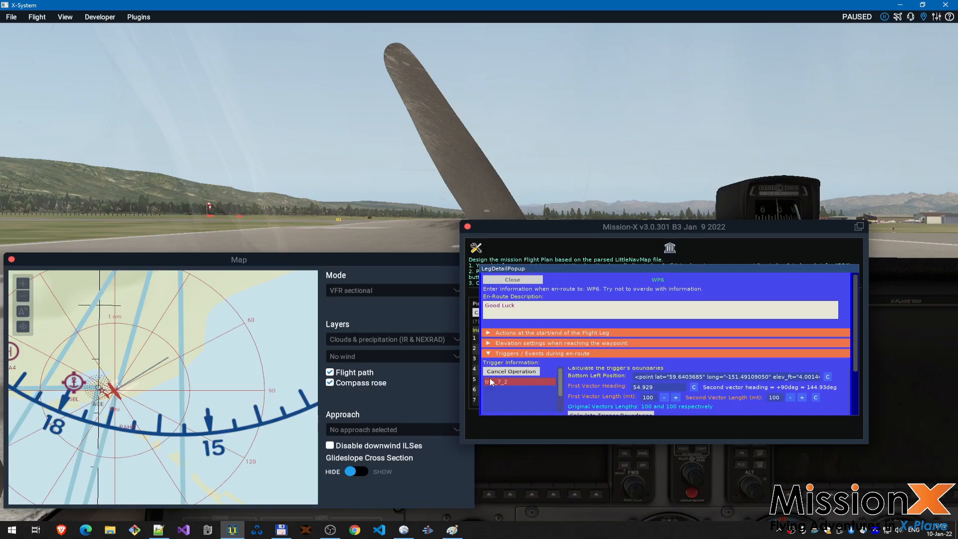
pyautogui.moveTo(855, 290); pyautogui.dragTo(855, 307)
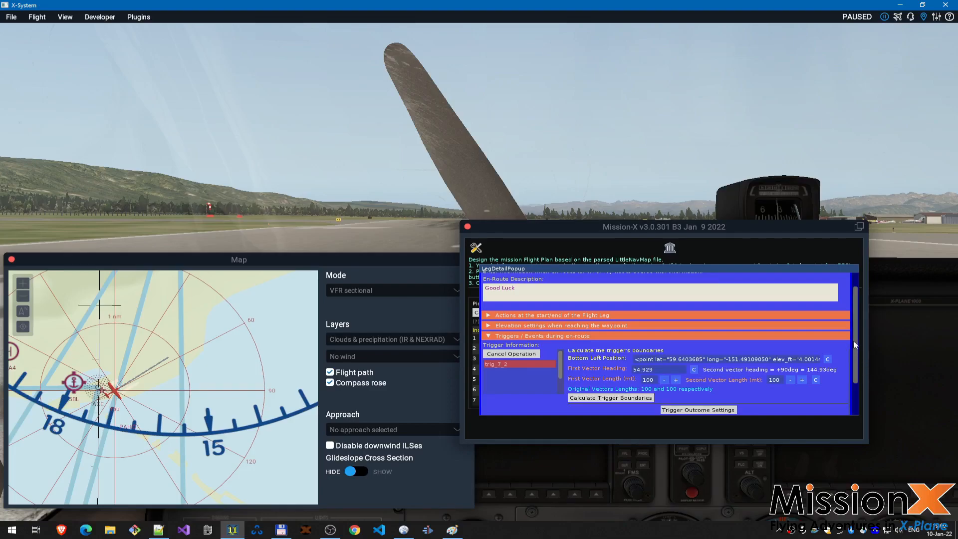
pyautogui.moveTo(854, 334); pyautogui.dragTo(859, 367)
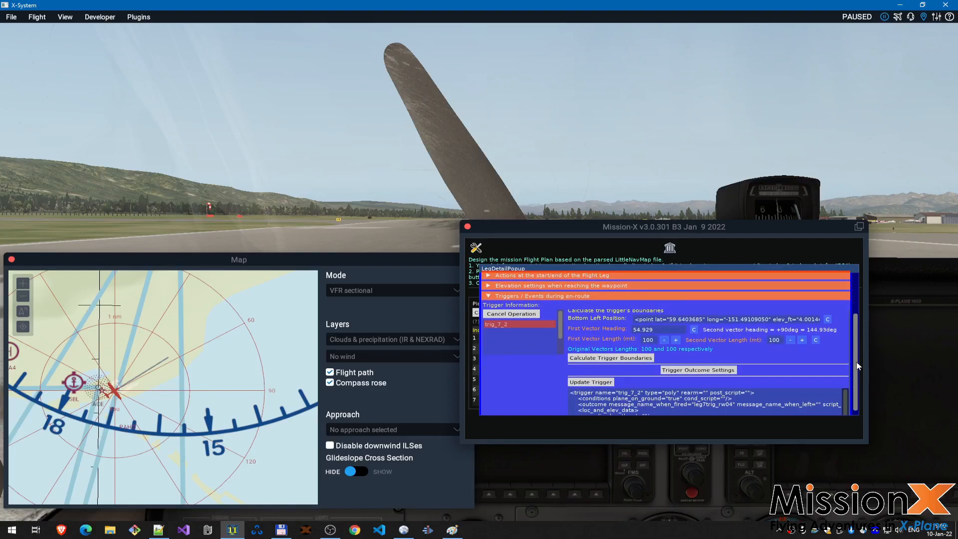
pyautogui.scroll(2, 859, 366)
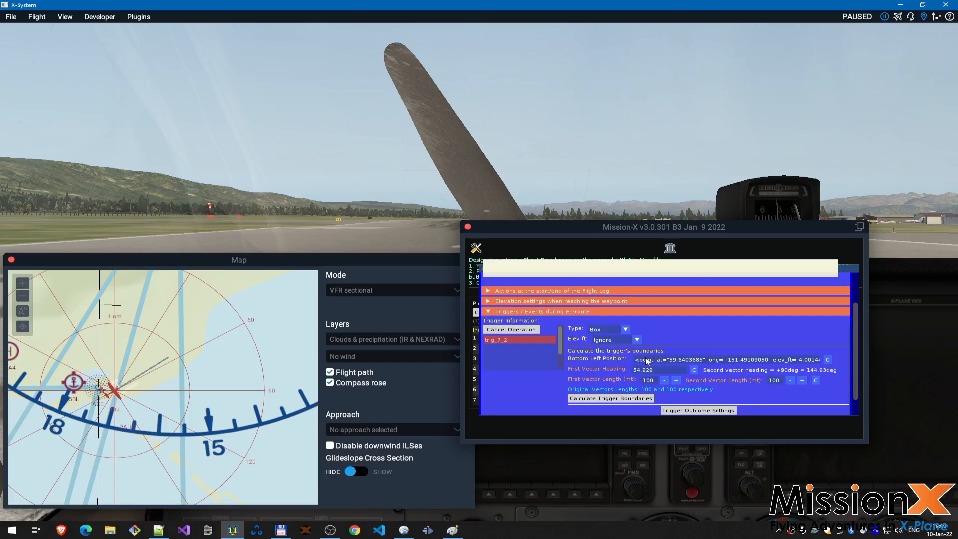
pyautogui.scroll(-1, 861, 352)
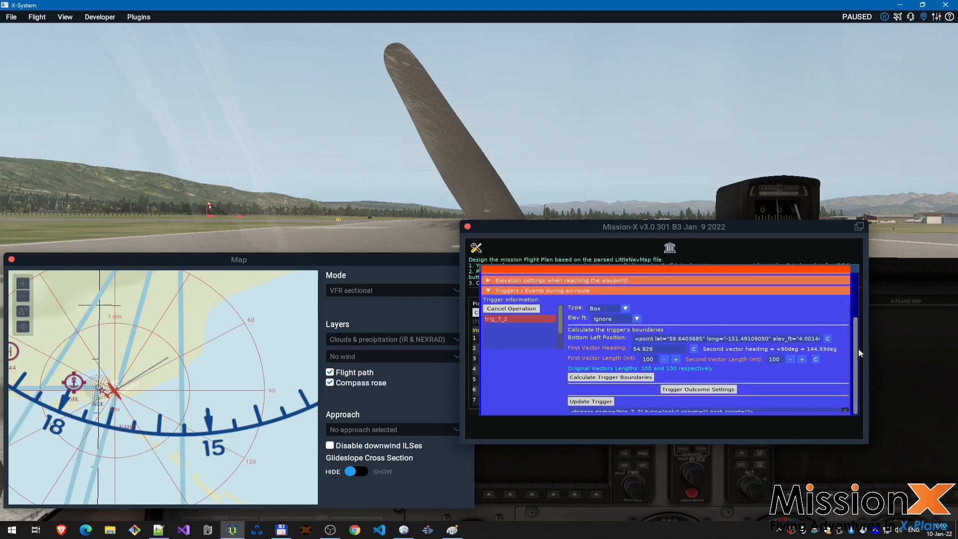
pyautogui.scroll(-3, 822, 377)
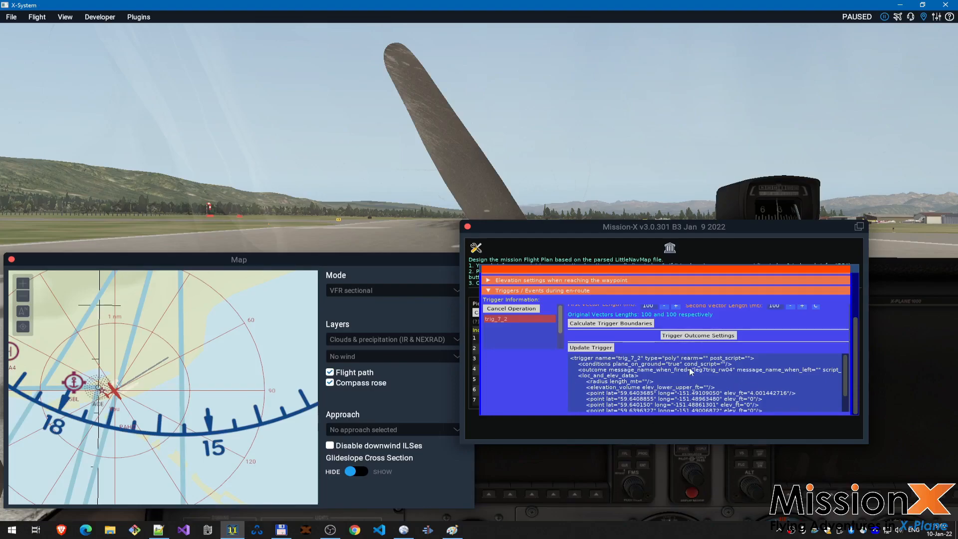
pyautogui.moveTo(847, 372)
pyautogui.mouseDown()
pyautogui.moveTo(846, 383)
pyautogui.moveTo(843, 367)
pyautogui.mouseUp()
pyautogui.scroll(2, 840, 346)
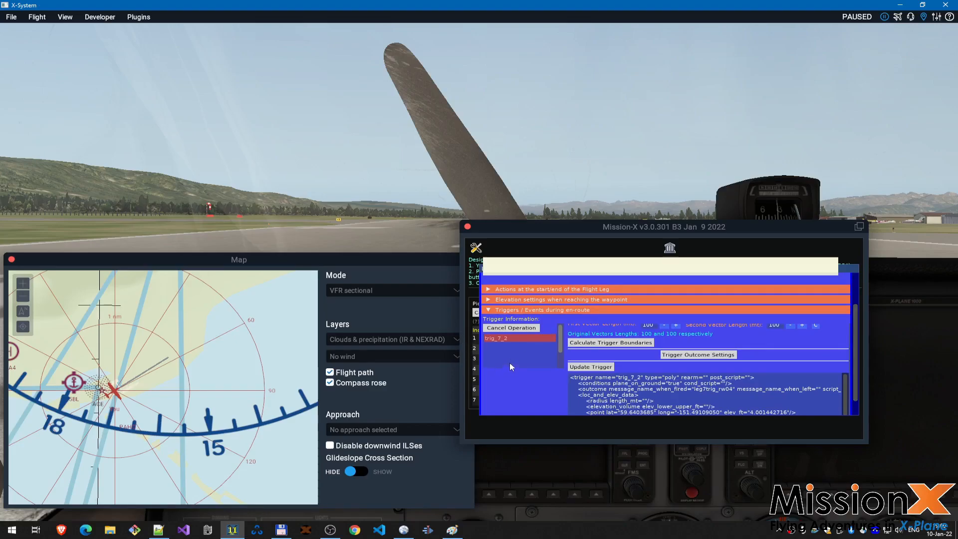
pyautogui.click(512, 328)
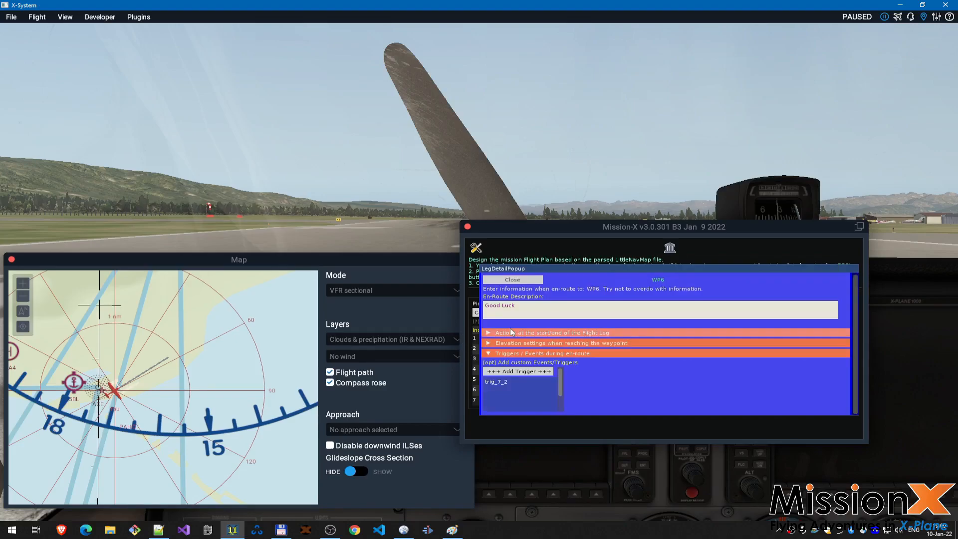
# Step: Add a radius trigger of 10 meters to the WP6 leg and fetch the plane's position for its center
pyautogui.click(529, 370)
pyautogui.scroll(1, 831, 379)
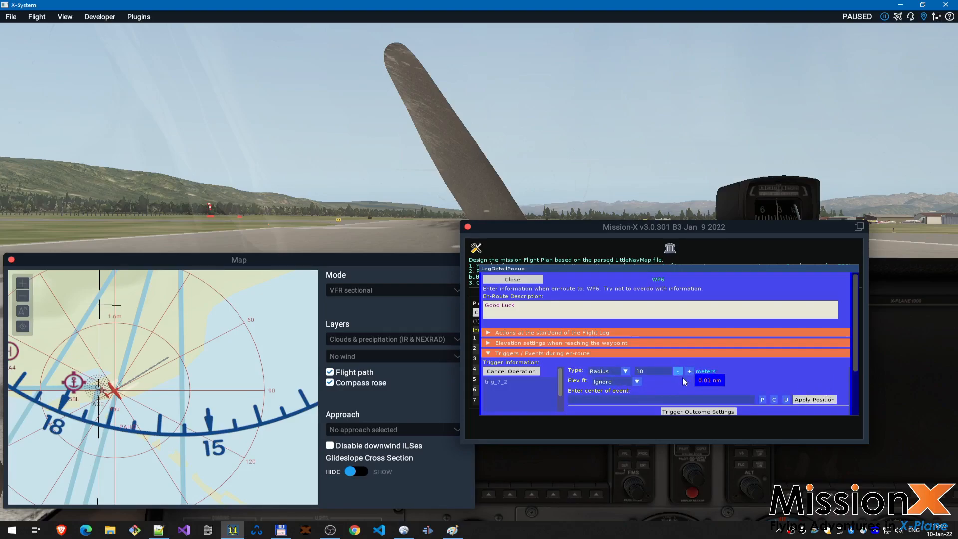
pyautogui.scroll(-1, 749, 376)
pyautogui.scroll(1, 744, 373)
pyautogui.moveTo(854, 352); pyautogui.dragTo(843, 397)
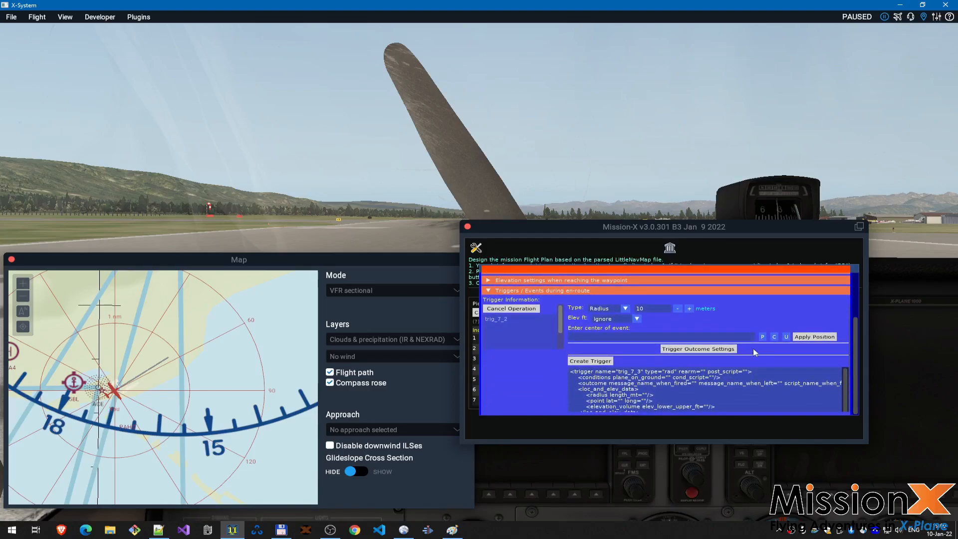
pyautogui.click(763, 337)
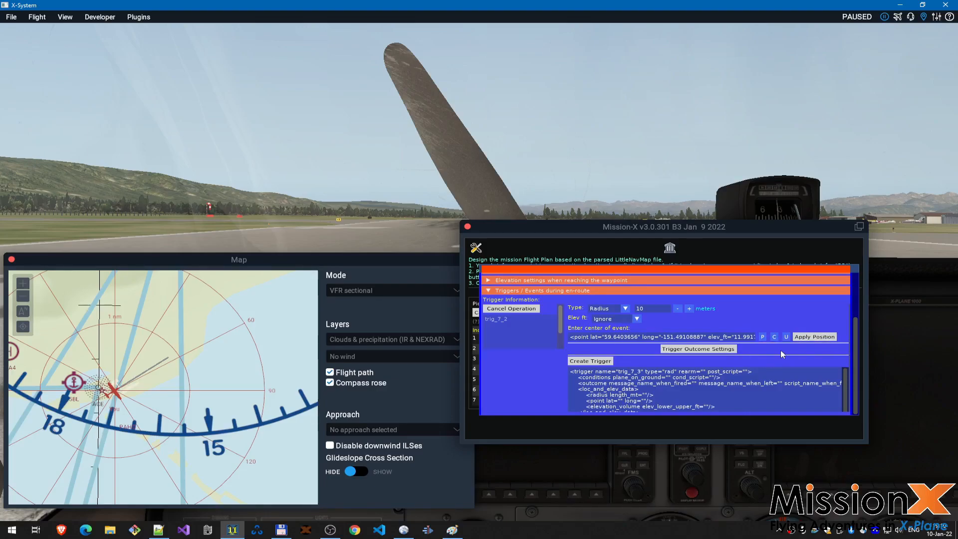
# Step: Set the radius trigger's message_name_when_fired outcome to leg7trig_rw4, leaving the message text empty
pyautogui.click(697, 348)
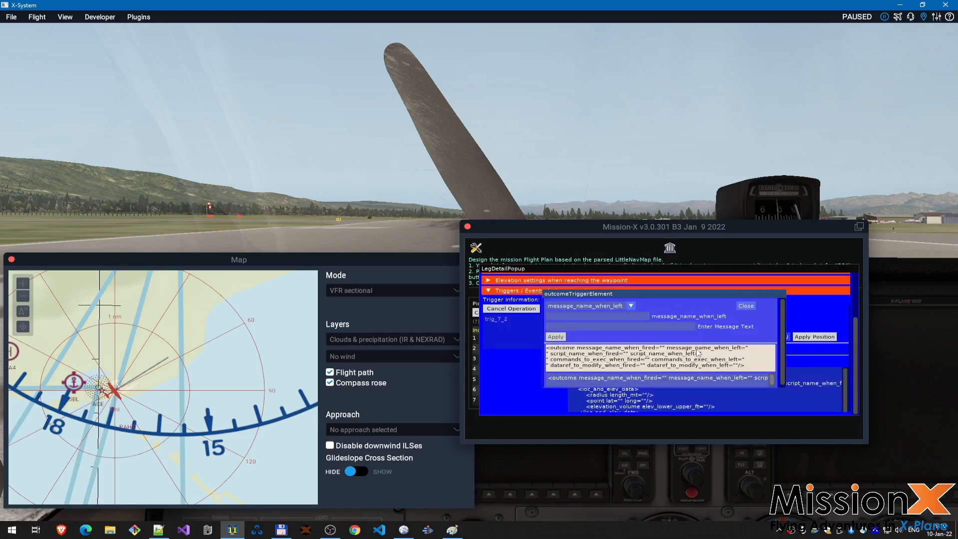
pyautogui.click(571, 307)
pyautogui.click(573, 317)
pyautogui.write('leg7trig_rw')
pyautogui.press('BackSpace')
pyautogui.press('BackSpace')
pyautogui.press('BackSpace')
pyautogui.click(555, 338)
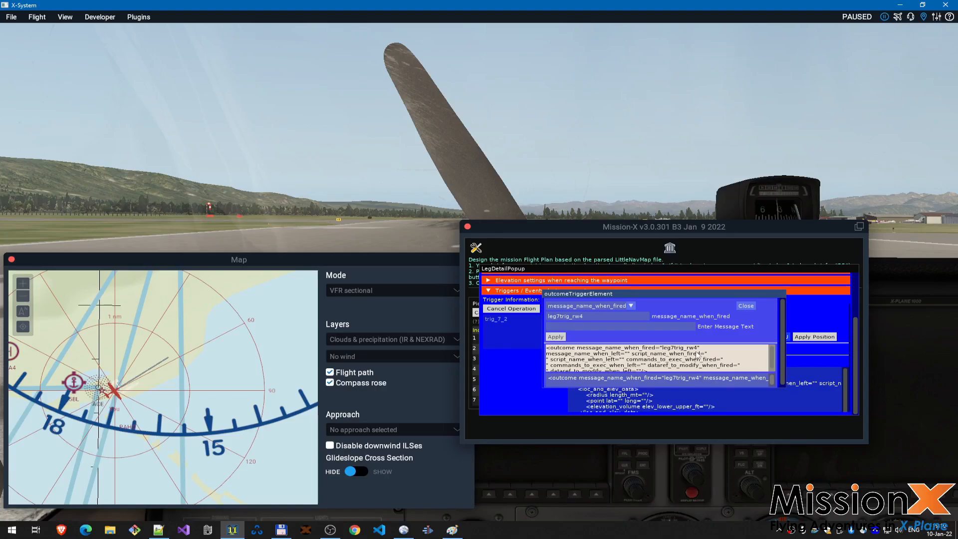
pyautogui.click(746, 307)
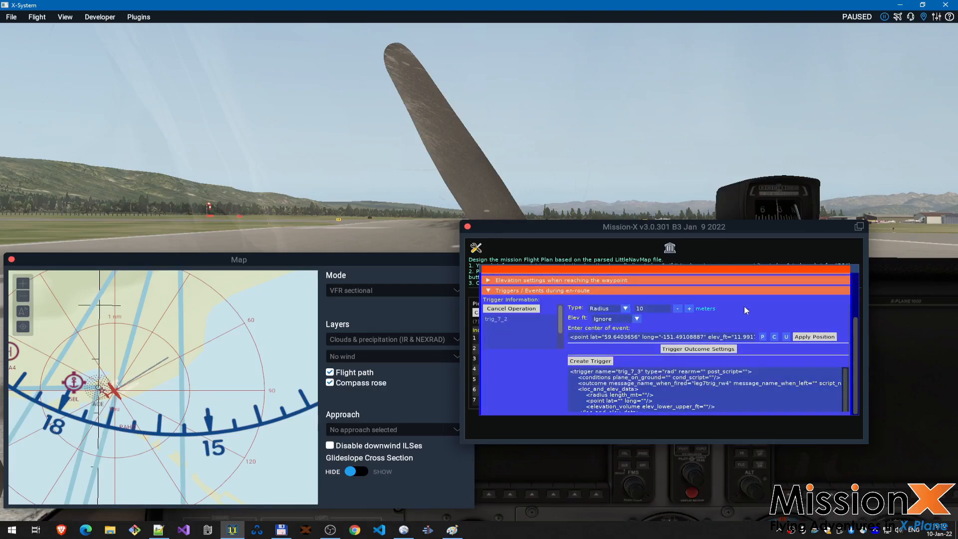
# Step: Apply the fetched center position to the radius trigger's XML and create the trigger
pyautogui.scroll(-1, 823, 307)
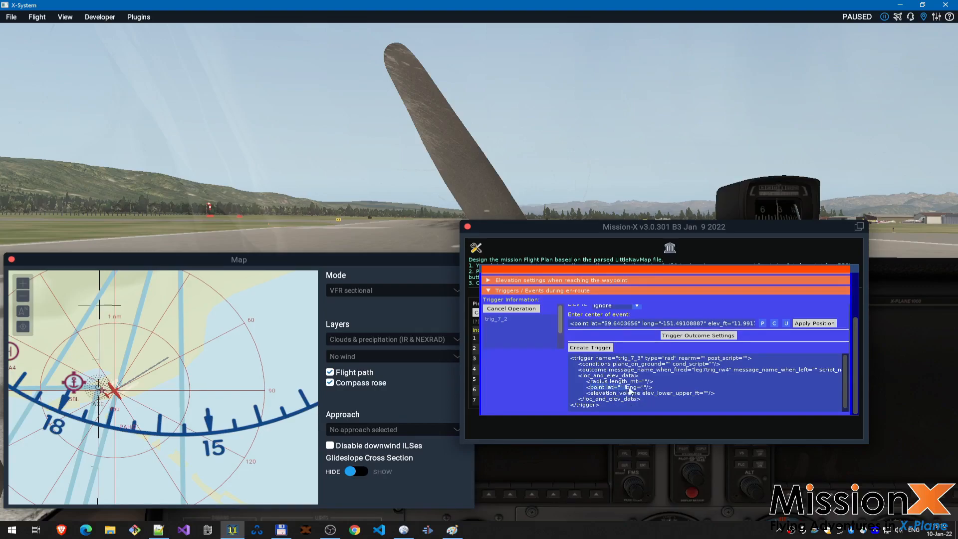
pyautogui.moveTo(586, 388); pyautogui.dragTo(657, 388)
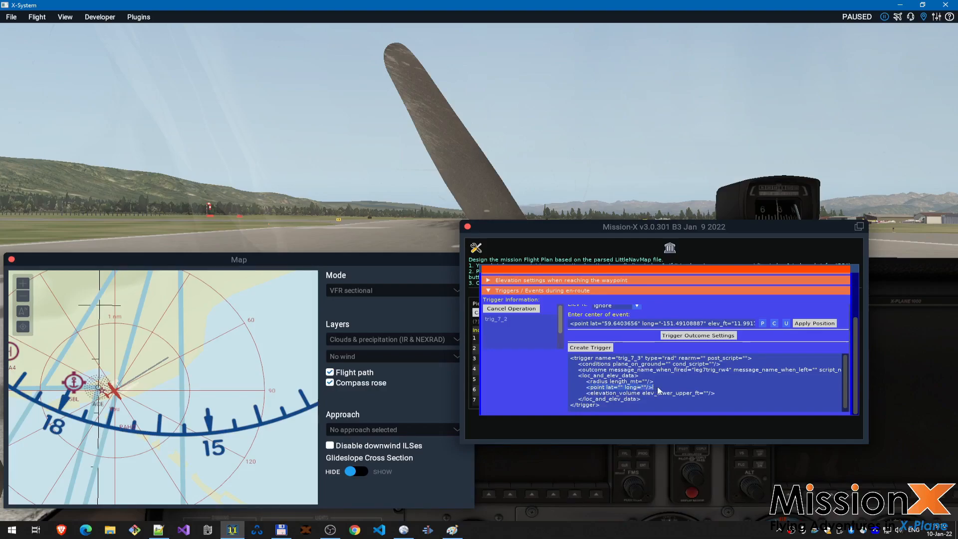
pyautogui.click(806, 324)
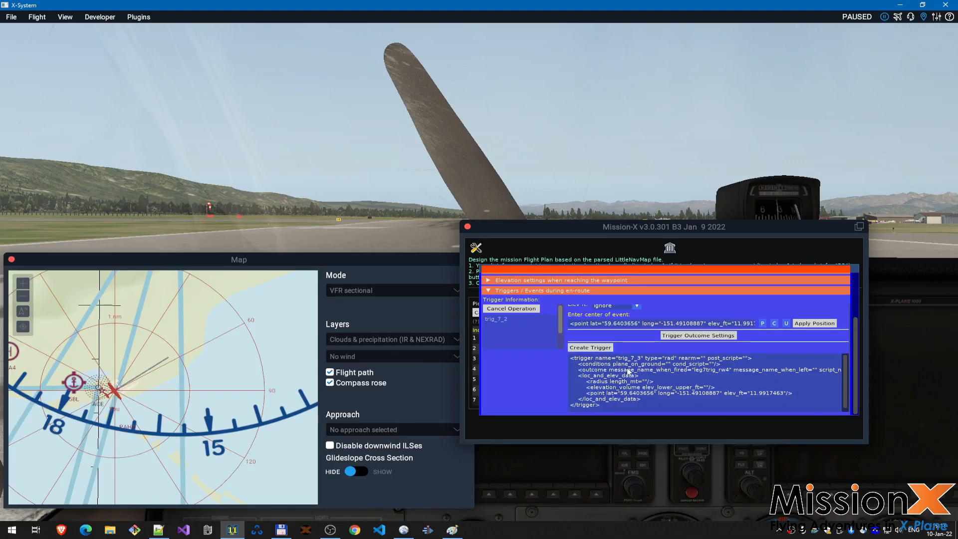
pyautogui.moveTo(658, 269); pyautogui.dragTo(610, 262)
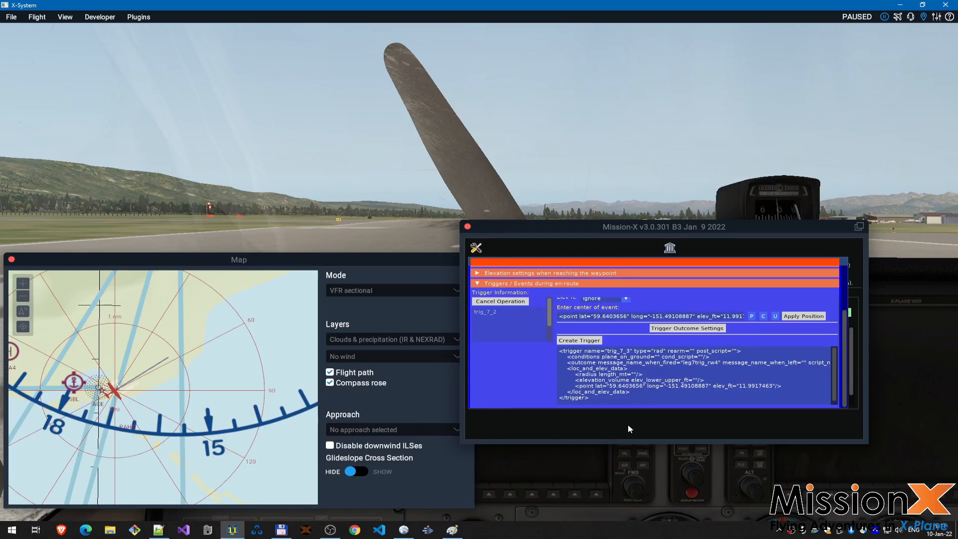
pyautogui.click(579, 340)
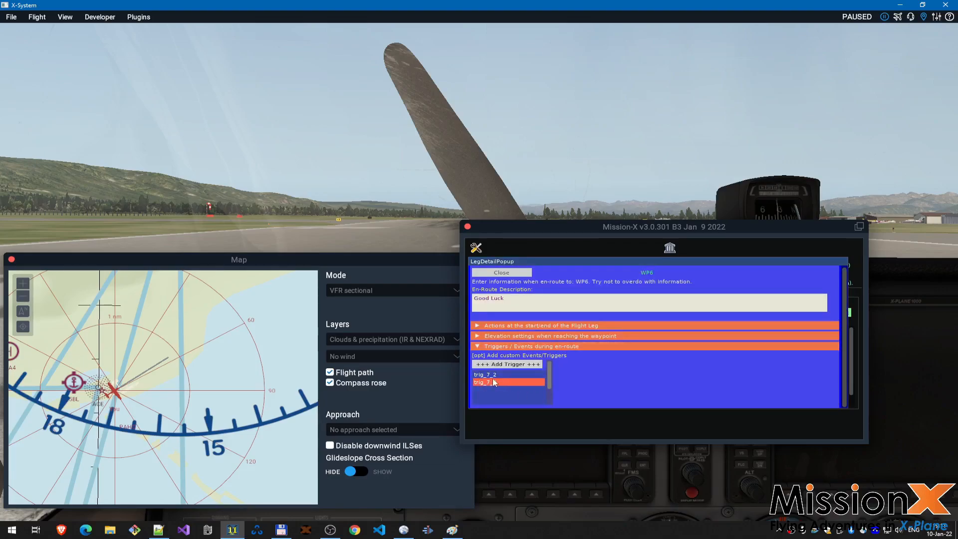
# Step: Reopen trig_7_2 and trig_7_3 to compare their type, position settings and XML, leaving each without updating
pyautogui.click(492, 377)
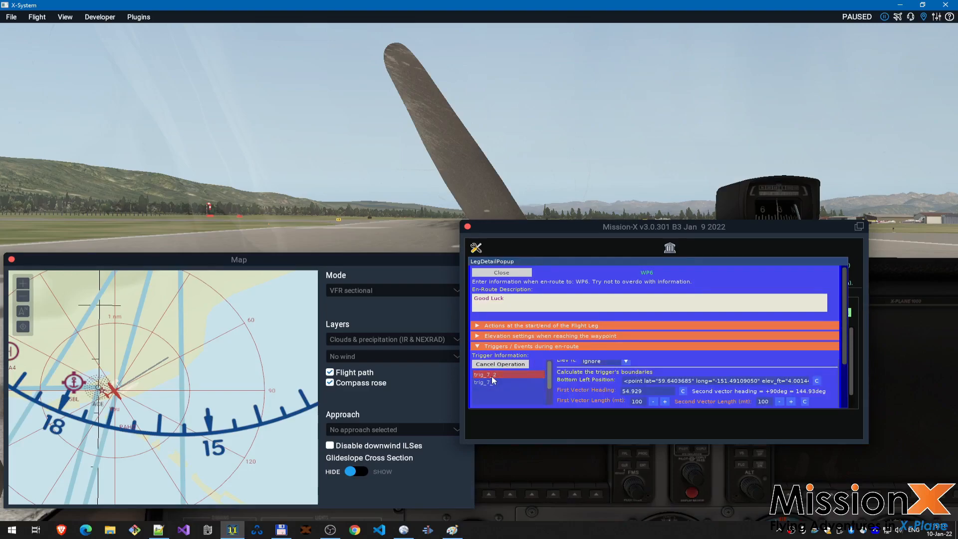
pyautogui.moveTo(848, 351); pyautogui.dragTo(847, 377)
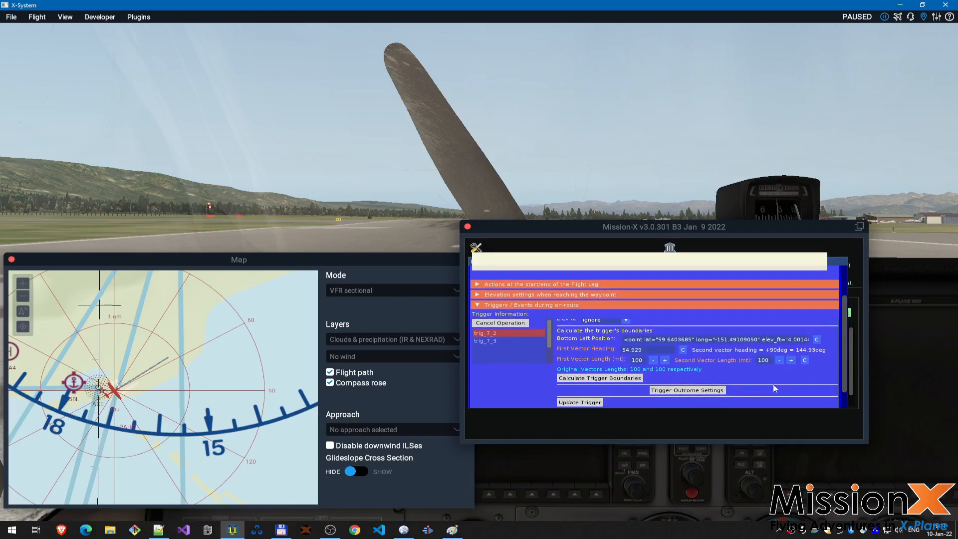
pyautogui.scroll(1, 772, 383)
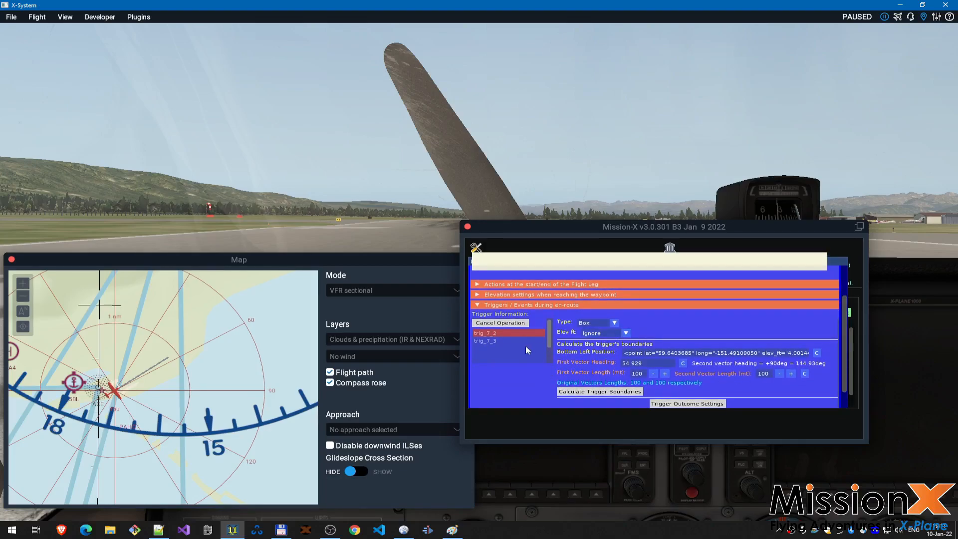
pyautogui.click(494, 323)
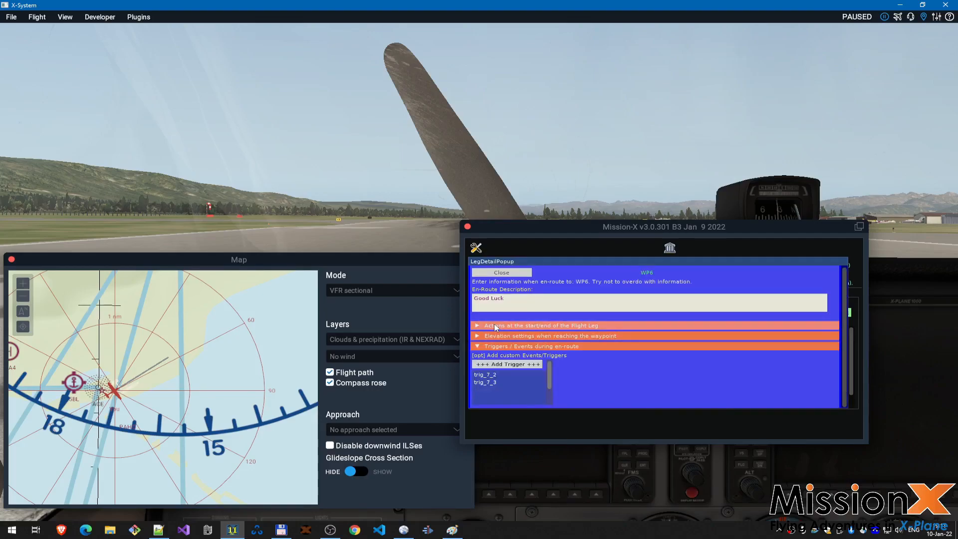
pyautogui.click(494, 381)
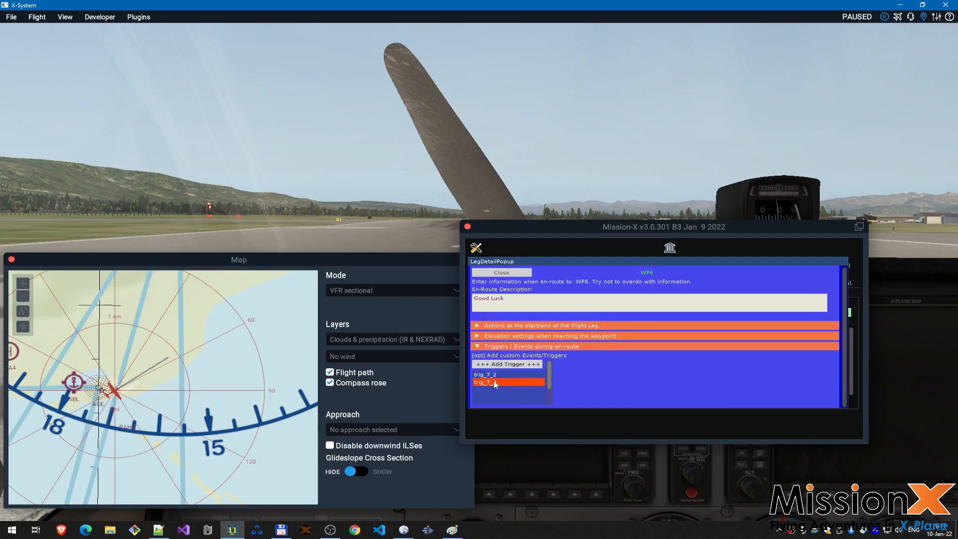
pyautogui.moveTo(844, 311); pyautogui.dragTo(843, 355)
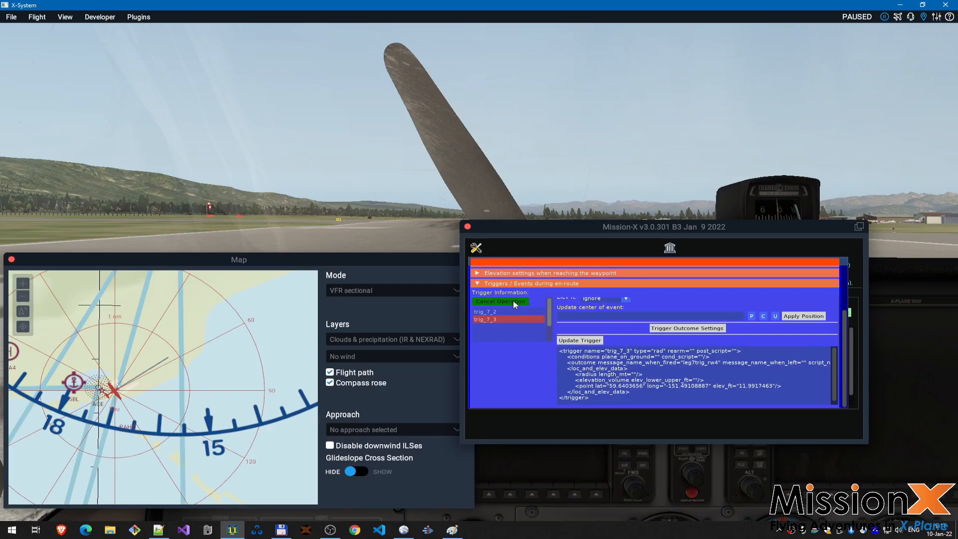
pyautogui.click(514, 302)
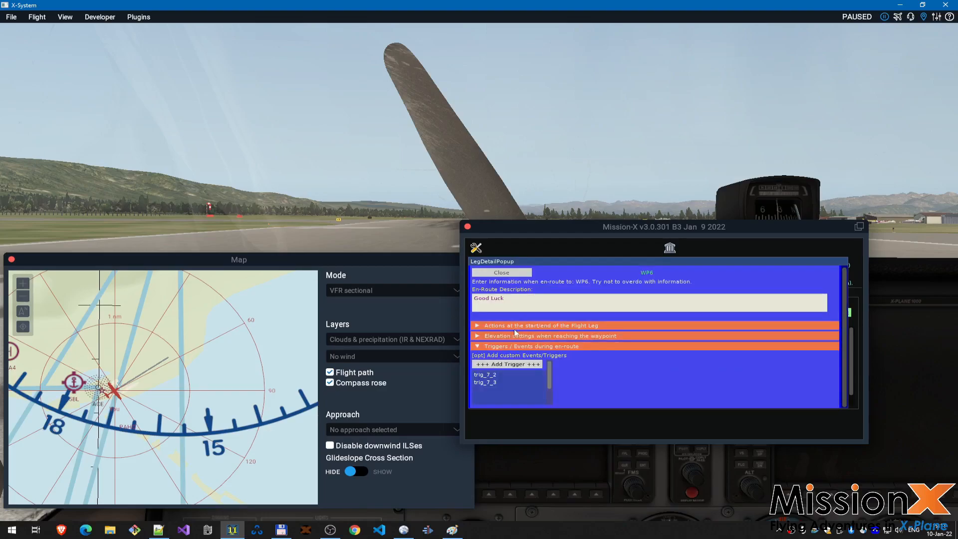
# Step: Start another trigger for the WP6 leg and set its type to Box
pyautogui.click(511, 366)
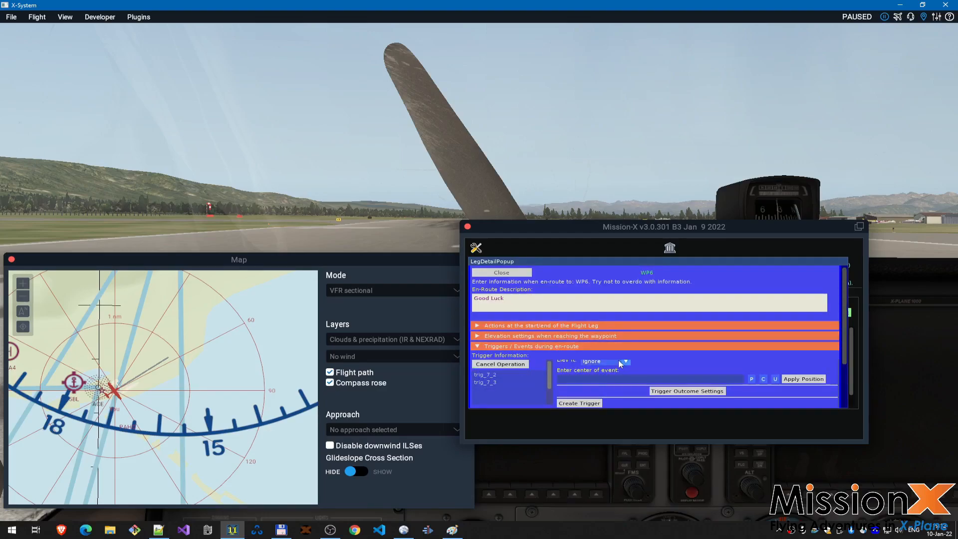
pyautogui.click(582, 363)
pyautogui.click(595, 391)
pyautogui.scroll(-2, 694, 367)
pyautogui.scroll(2, 694, 371)
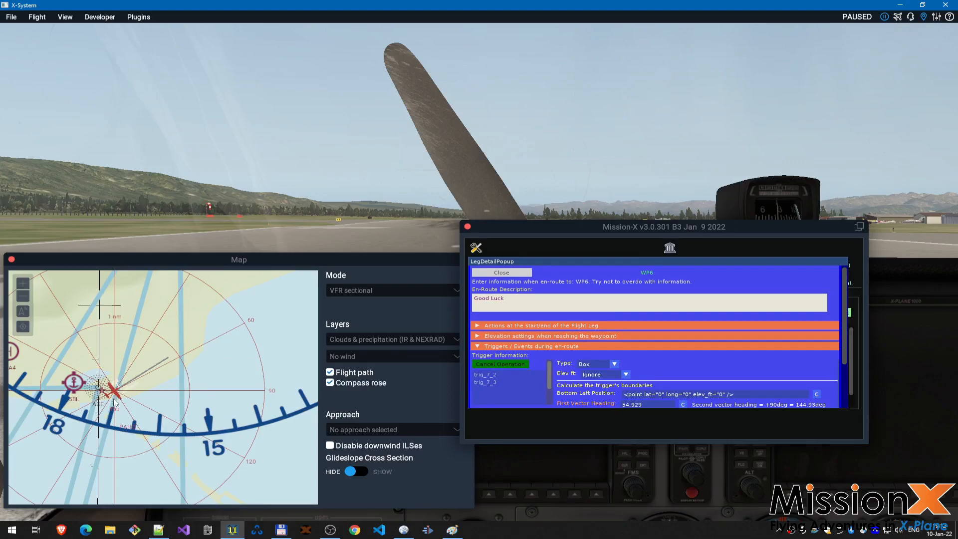
# Step: Move the aircraft on the map to northeast of the Homer airport and raise its altitude to about 437 ft MSL
pyautogui.scroll(2, 117, 389)
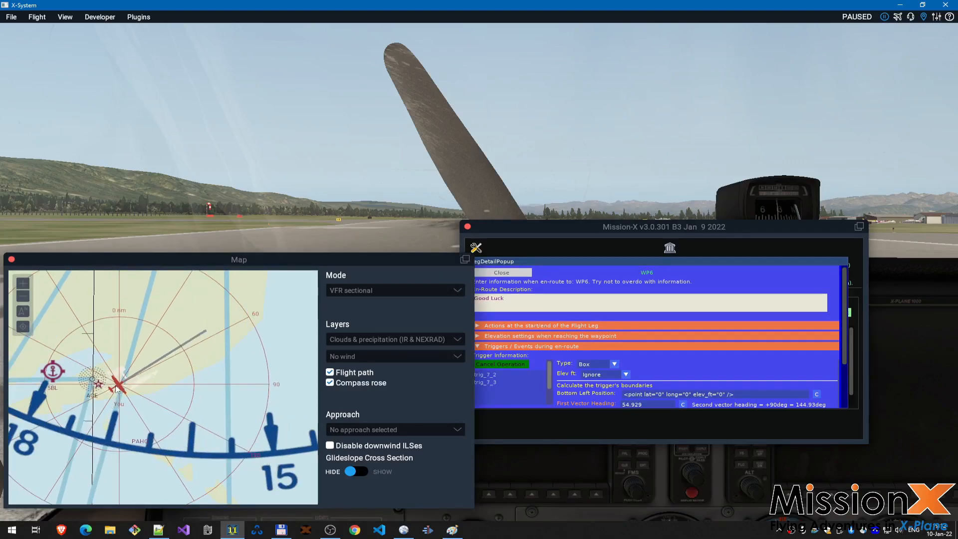
pyautogui.moveTo(119, 386); pyautogui.dragTo(207, 322)
pyautogui.click(135, 376)
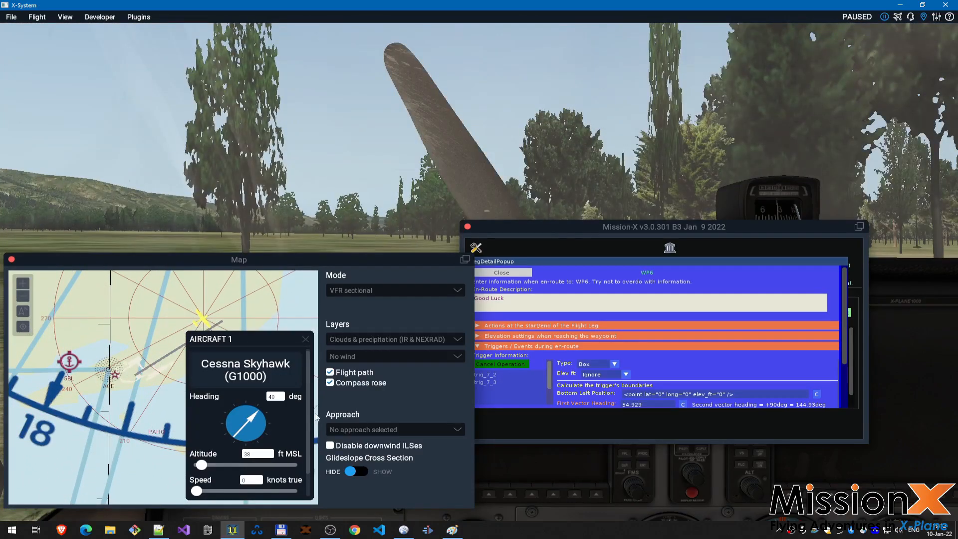
pyautogui.moveTo(200, 466); pyautogui.dragTo(209, 465)
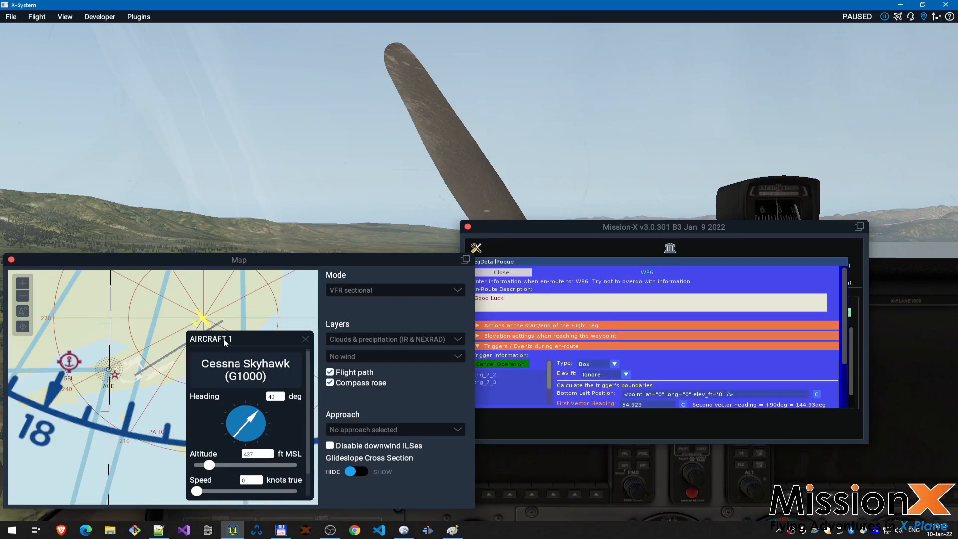
# Step: Enlarge the map window and shift the aircraft slightly further northeast, just beyond the end of the flight path line
pyautogui.moveTo(271, 257); pyautogui.dragTo(265, 128)
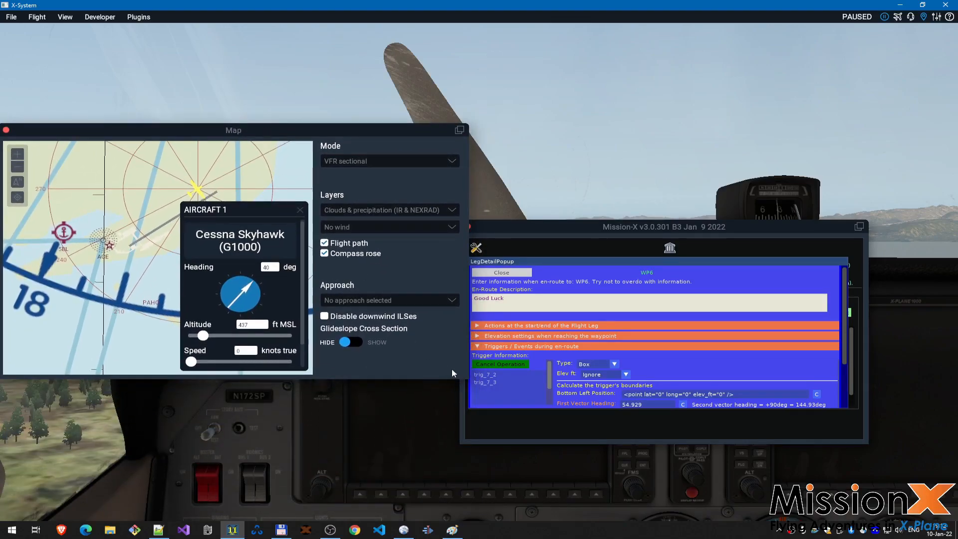
pyautogui.moveTo(468, 379); pyautogui.dragTo(590, 450)
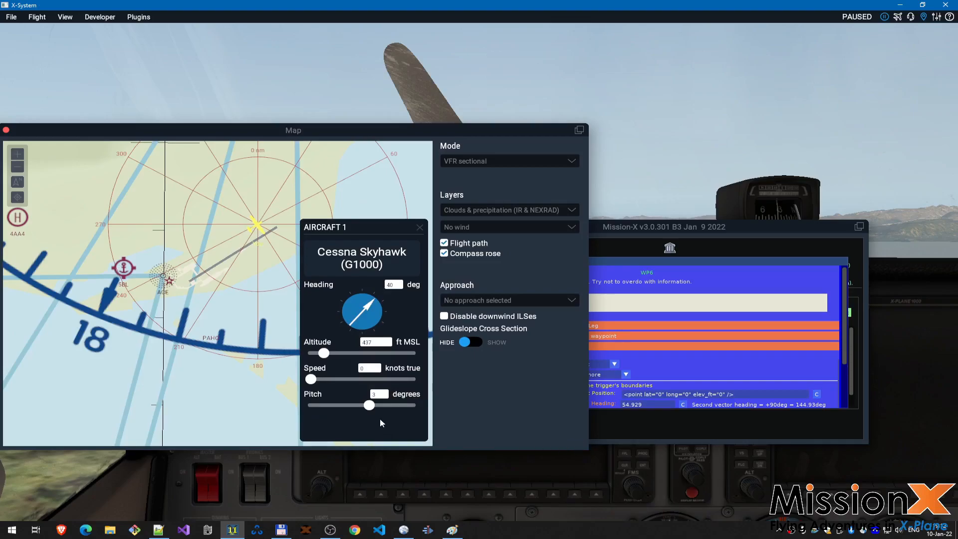
pyautogui.moveTo(257, 225); pyautogui.dragTo(269, 214)
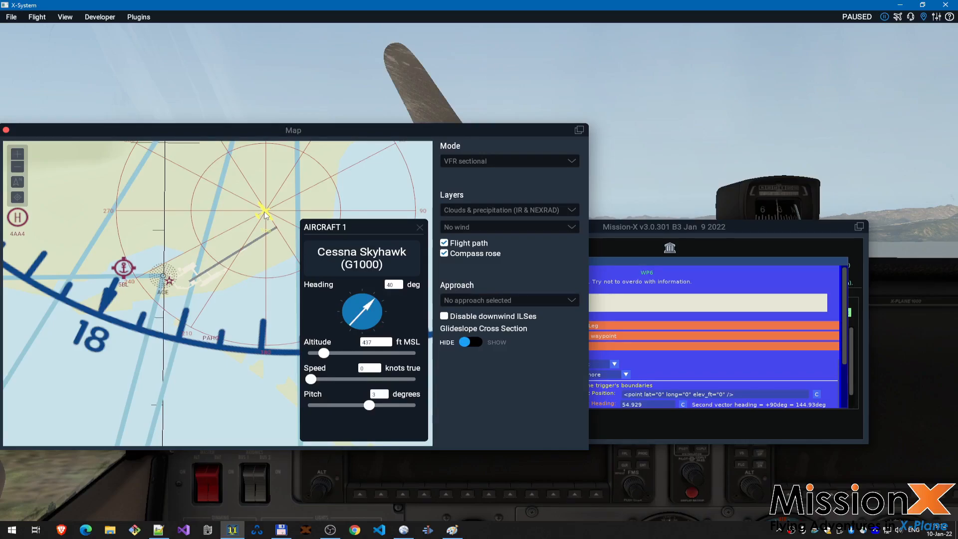
# Step: Set the box trigger's elevation to Airborne, above than 20 ft
pyautogui.click(741, 266)
pyautogui.moveTo(845, 316); pyautogui.dragTo(841, 360)
pyautogui.click(626, 312)
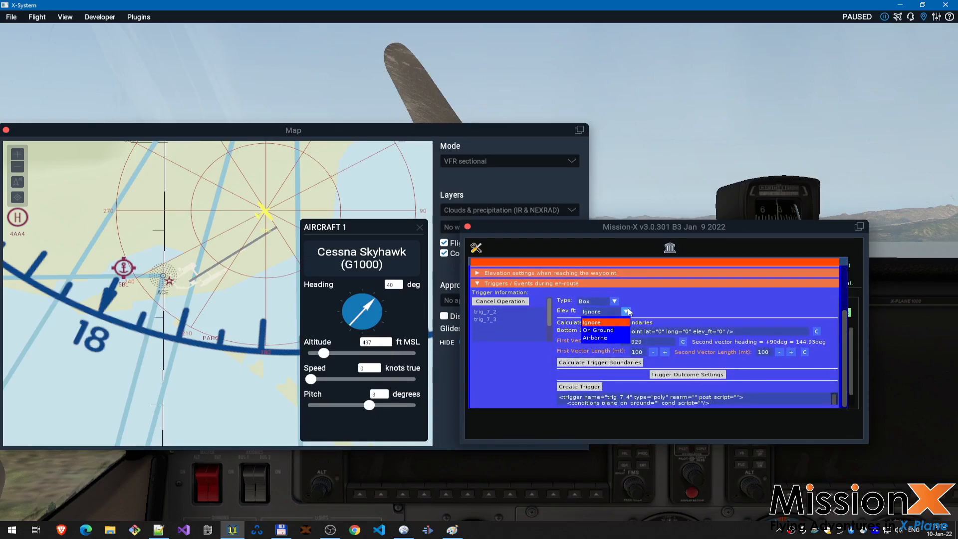
pyautogui.click(605, 338)
pyautogui.click(701, 312)
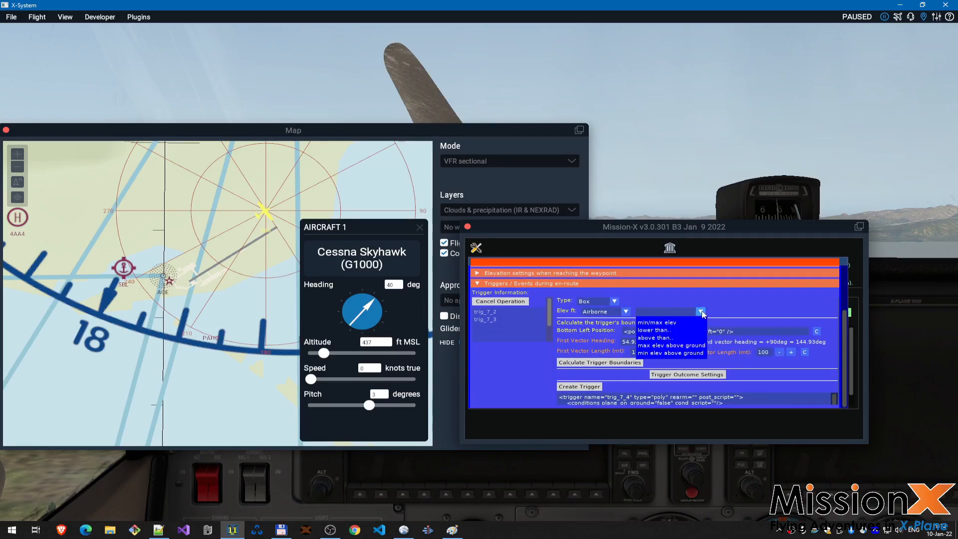
pyautogui.click(672, 339)
pyautogui.click(765, 312)
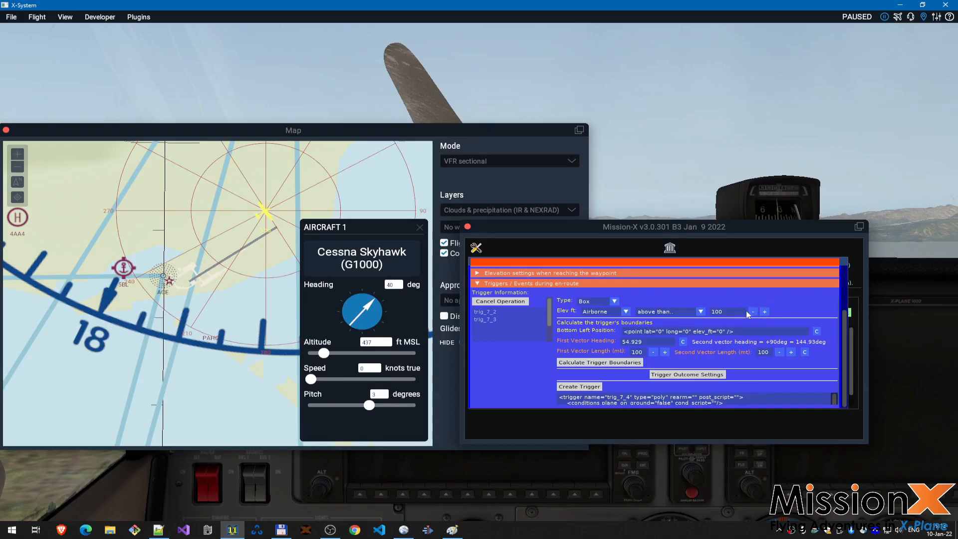
pyautogui.write('20')
pyautogui.press('Tab')
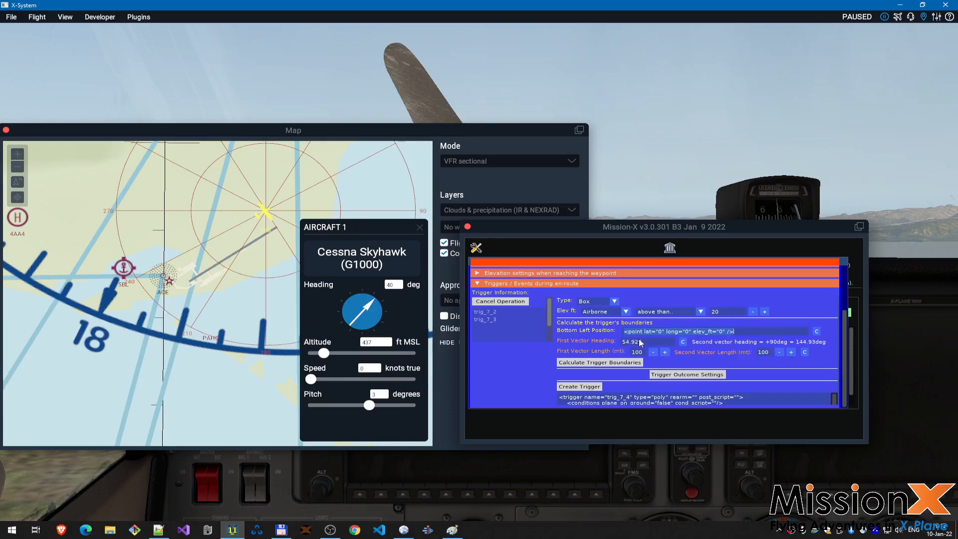
# Step: Fetch the camera position as the box's bottom left point and set the first vector length to 400 m and the second to 2300 m
pyautogui.click(818, 333)
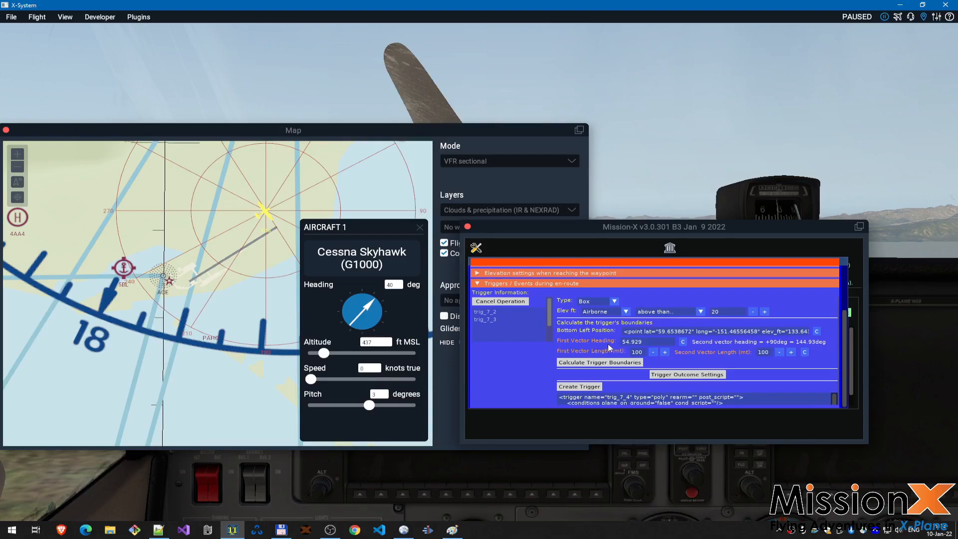
pyautogui.click(500, 301)
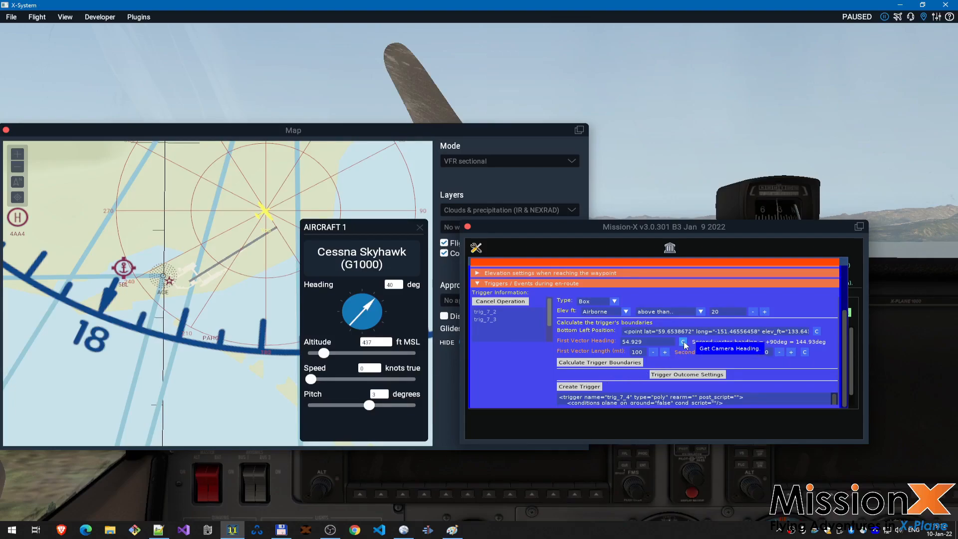
pyautogui.click(613, 364)
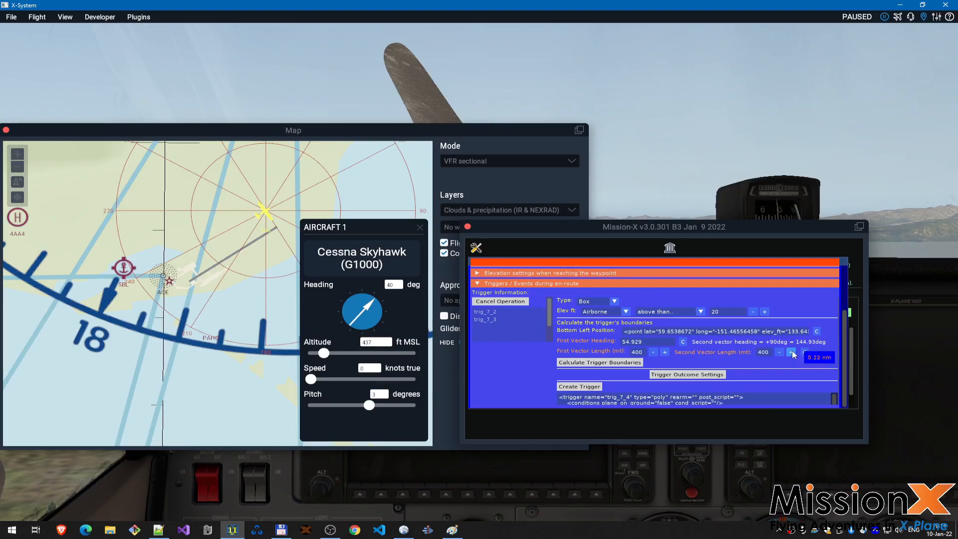
pyautogui.click(791, 353)
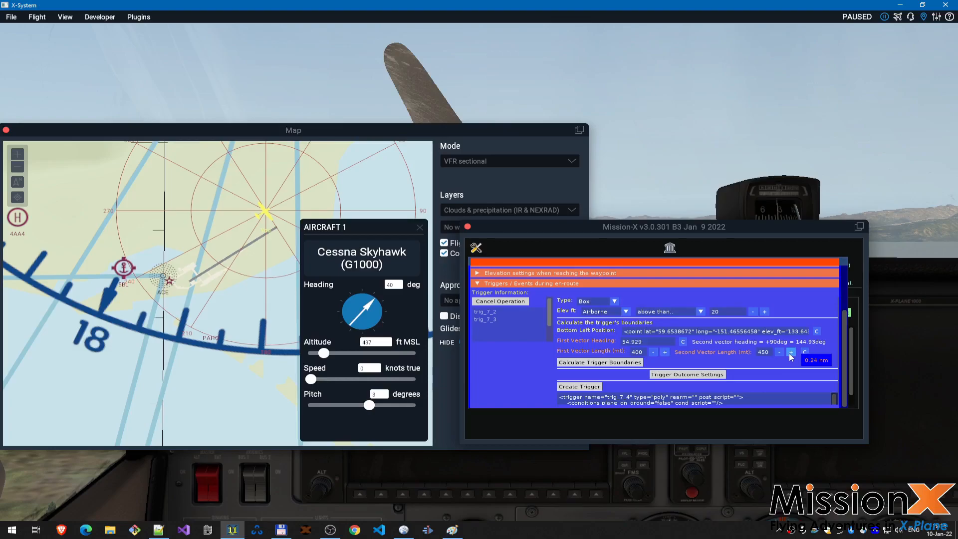
pyautogui.click(791, 353)
pyautogui.click(267, 216)
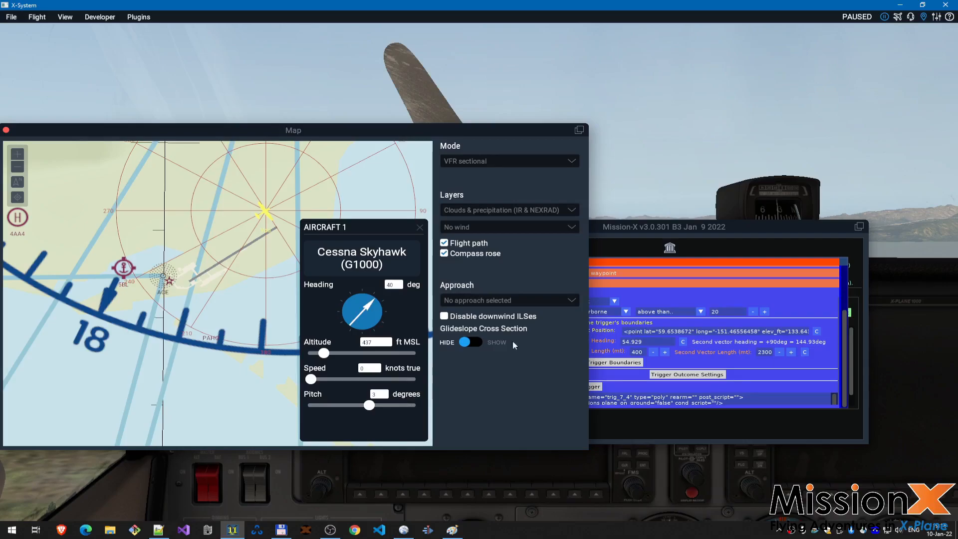
# Step: Move the aircraft on the map to the southeast, across the flight path line, and set the second vector length from the camera position, 780 m
pyautogui.moveTo(267, 216); pyautogui.dragTo(290, 247)
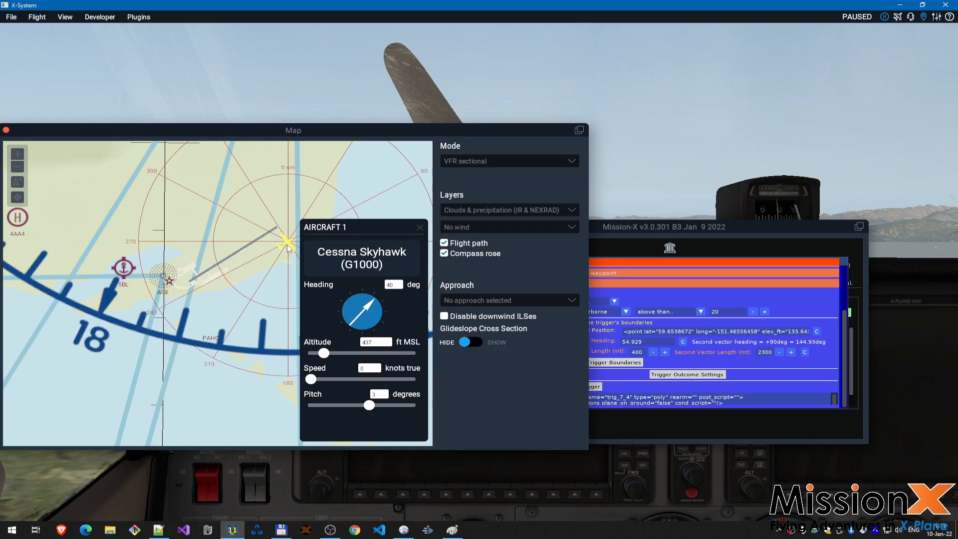
pyautogui.click(805, 353)
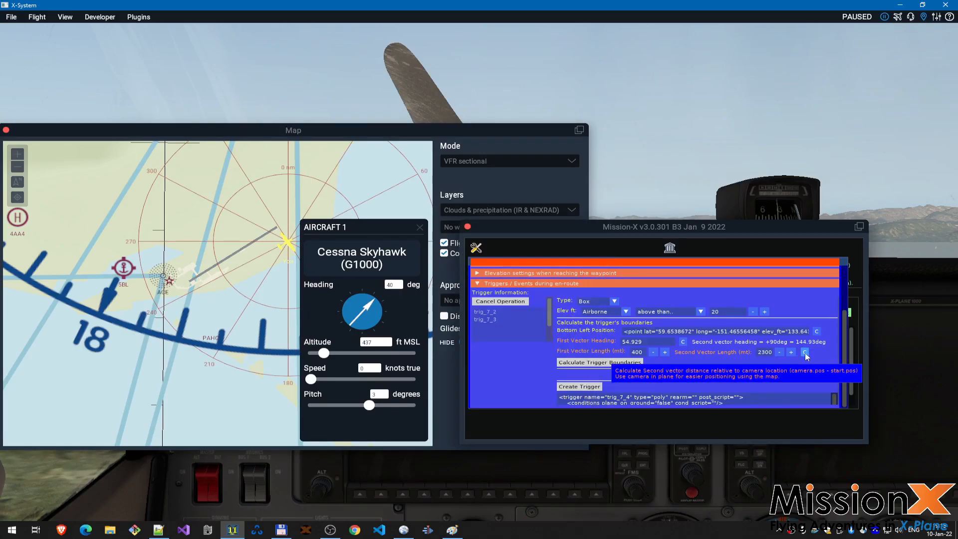
pyautogui.click(805, 353)
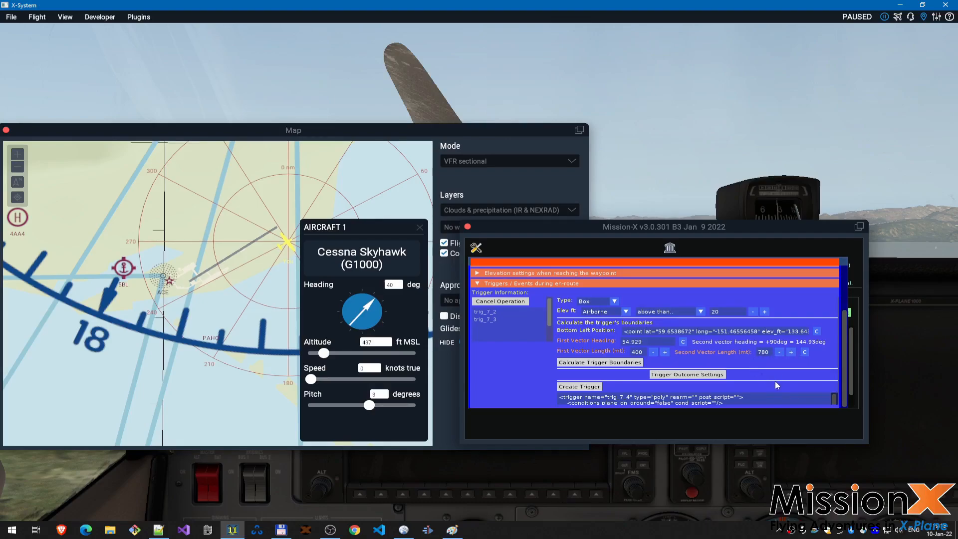
# Step: Calculate the box trigger's boundaries and check the four corner points in the trigger XML
pyautogui.click(637, 362)
pyautogui.click(604, 363)
pyautogui.scroll(-3, 828, 342)
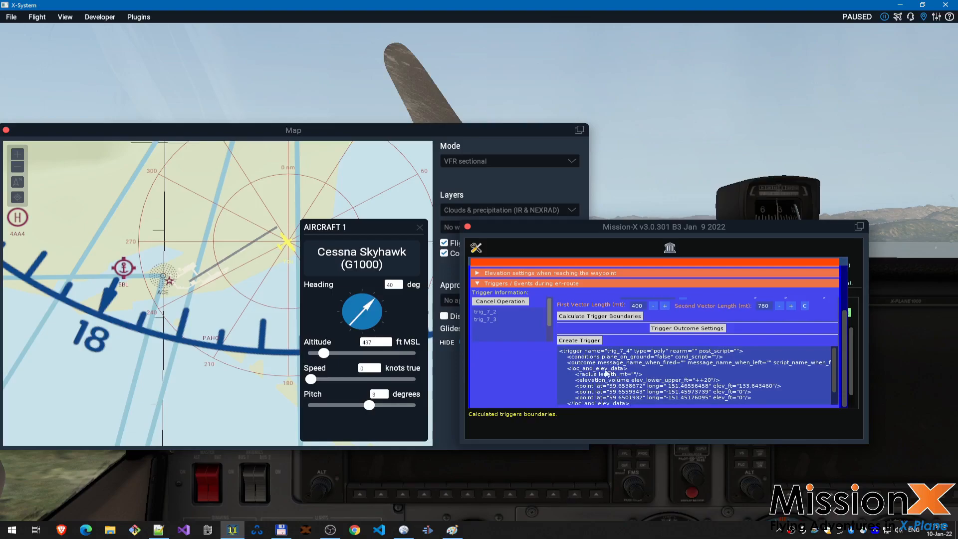
pyautogui.scroll(-1, 654, 385)
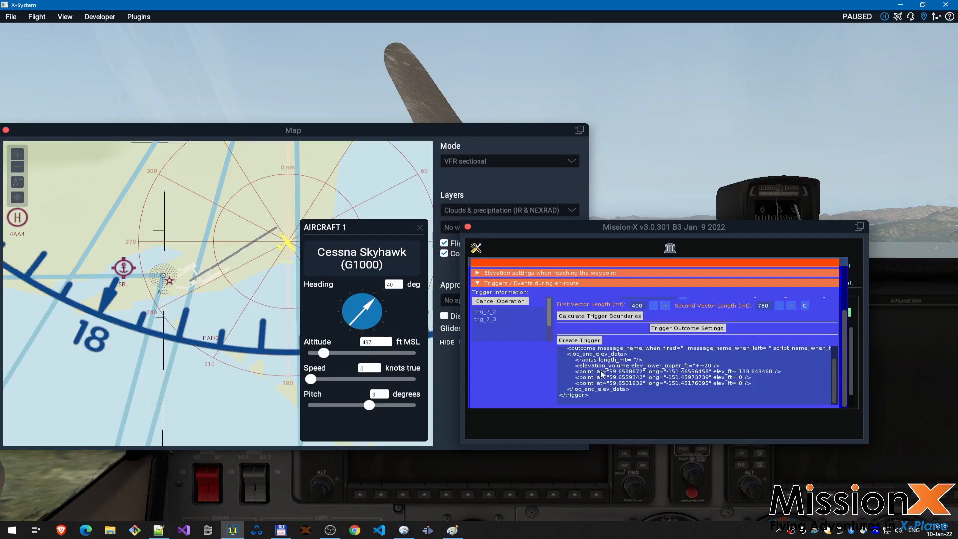
pyautogui.click(607, 317)
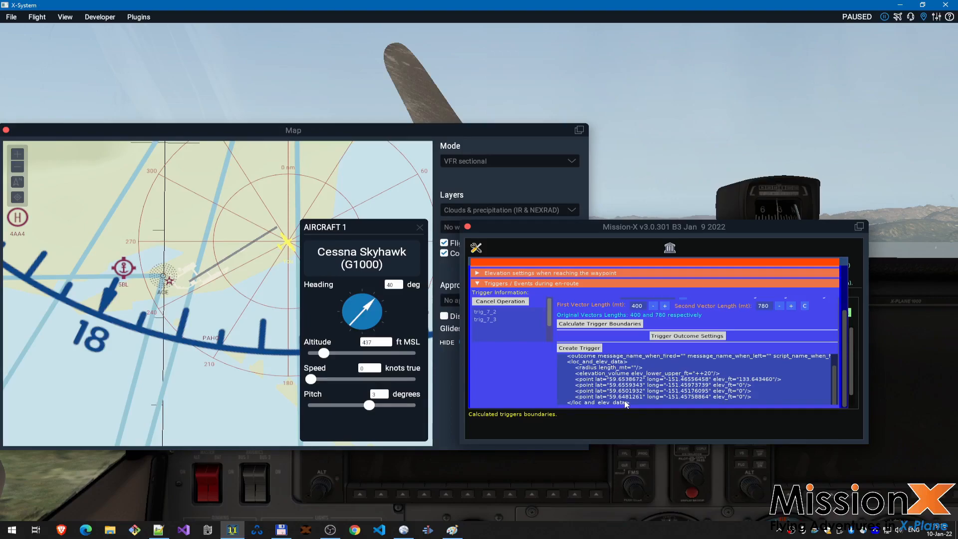
pyautogui.click(607, 323)
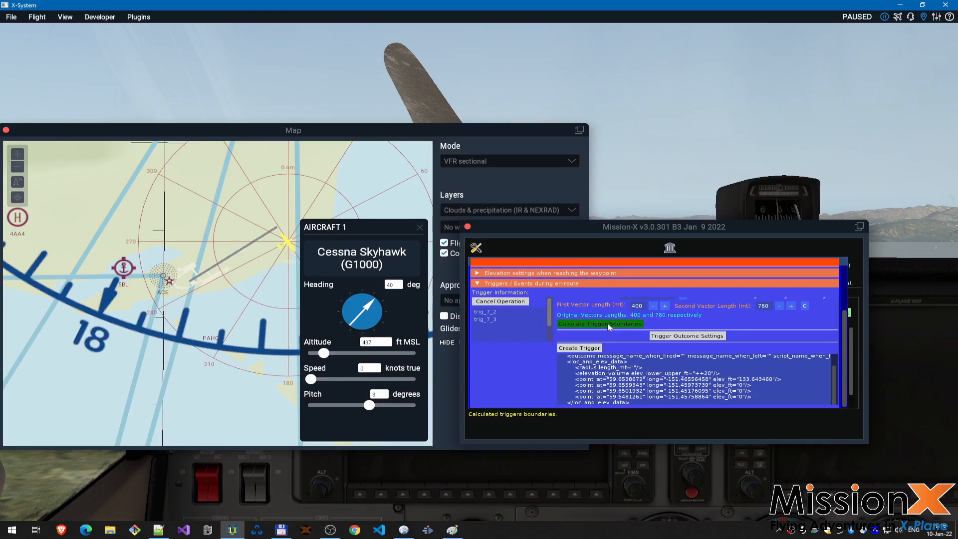
pyautogui.scroll(1, 759, 341)
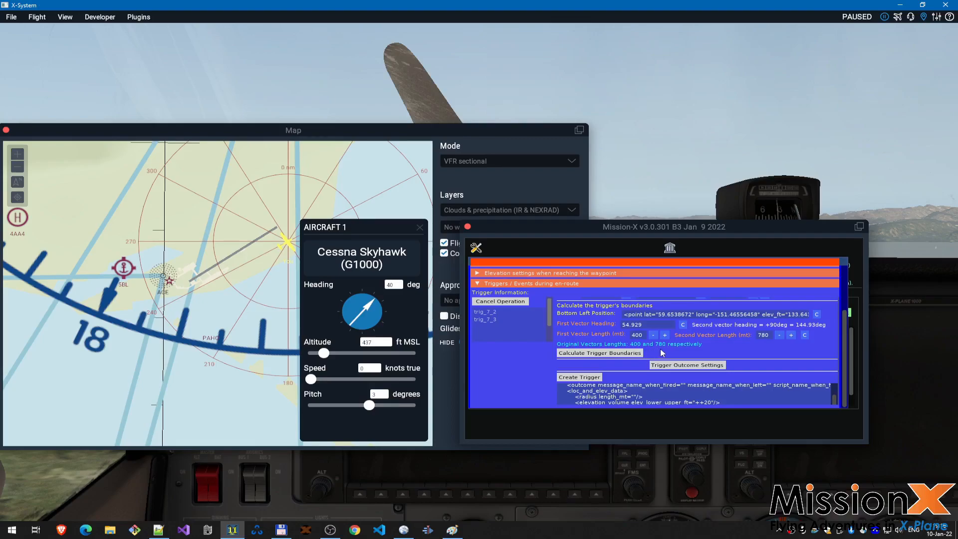
# Step: Add a message_name_when_fired outcome with the alias "leg7trig_end_of_rw" and the text "You depart from rw4.....", and apply it
pyautogui.click(681, 365)
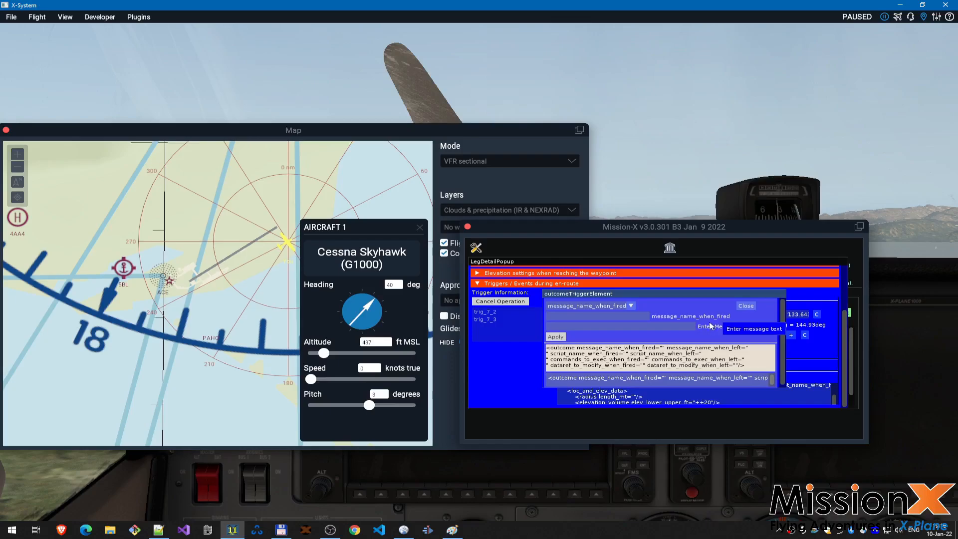
pyautogui.click(619, 316)
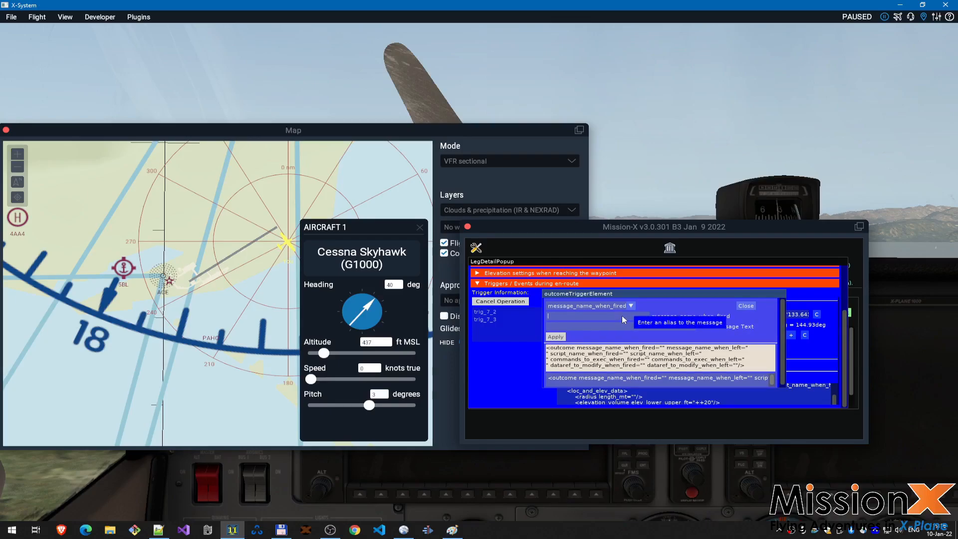
pyautogui.click(631, 307)
pyautogui.click(631, 306)
pyautogui.click(586, 316)
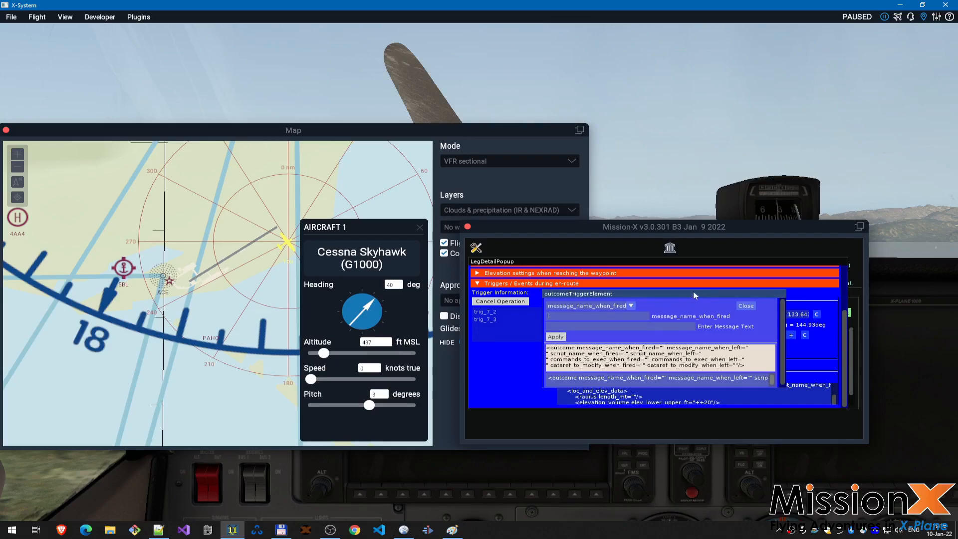
pyautogui.write('leg7trig_end_of_rw')
pyautogui.click(663, 324)
pyautogui.write('You depart from')
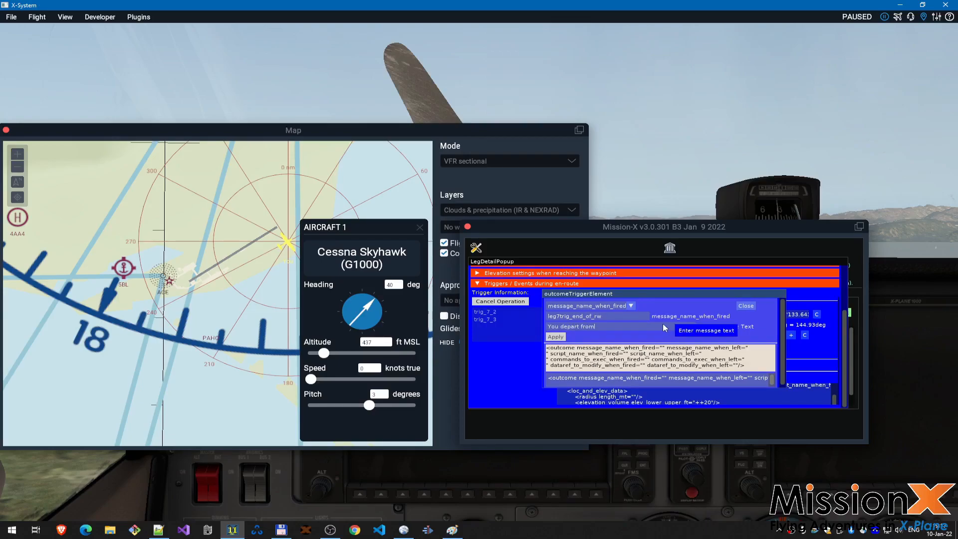
pyautogui.write(' rw4.....')
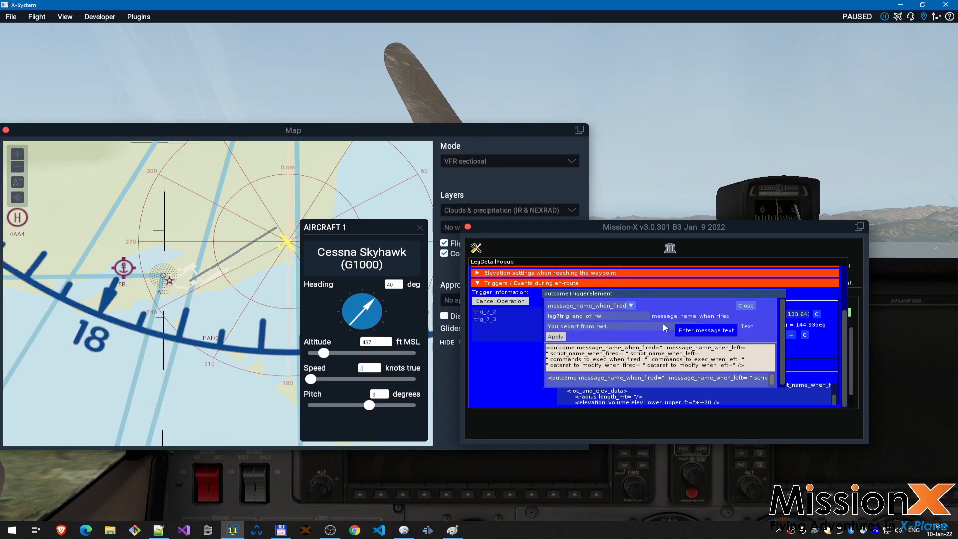
pyautogui.click(553, 338)
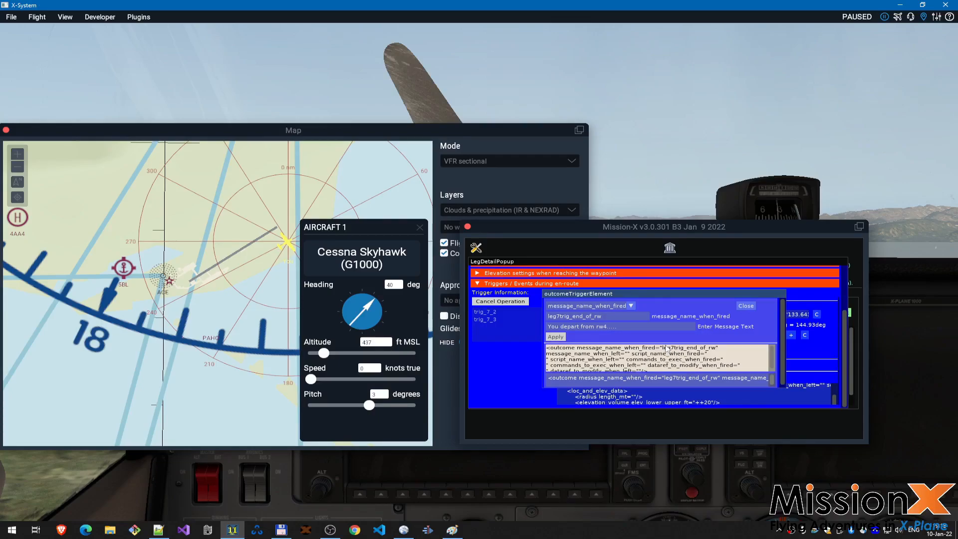
# Step: Select the generated outcome text, close the outcome settings and create the box trigger
pyautogui.click(578, 380)
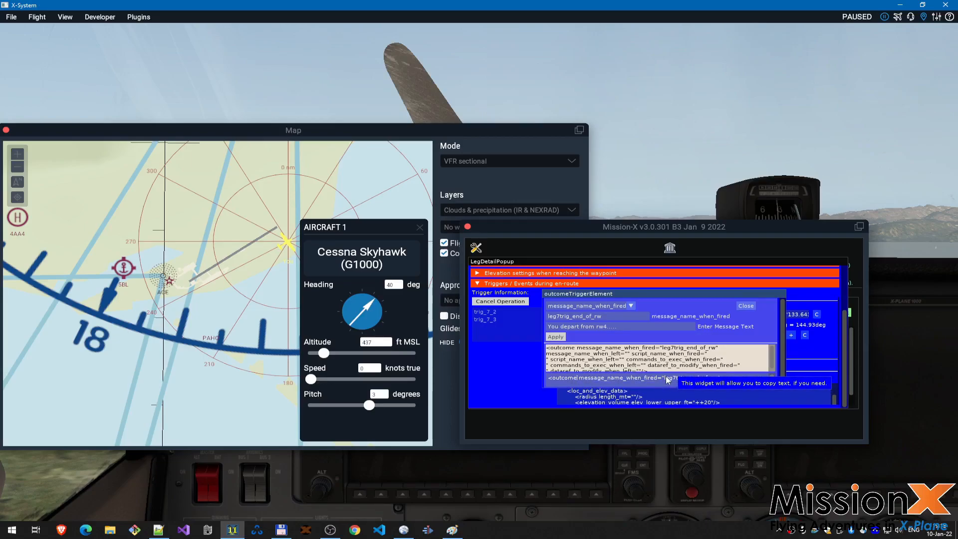
pyautogui.hotkey('ctrl', 'a')
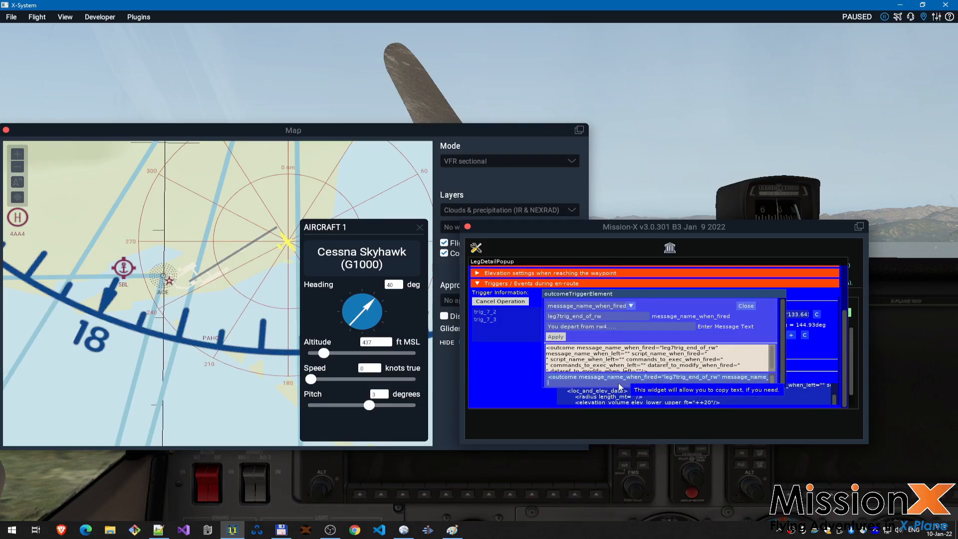
pyautogui.click(746, 306)
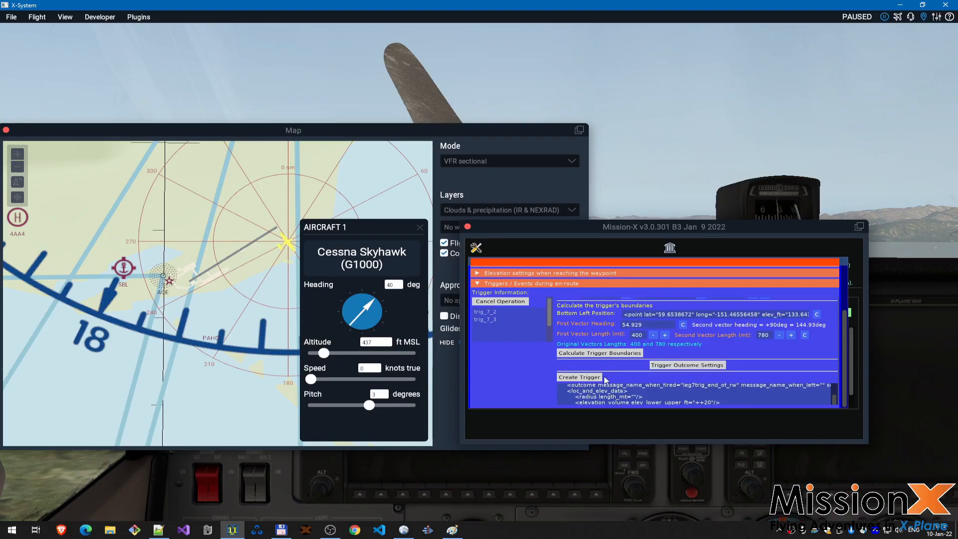
pyautogui.click(587, 379)
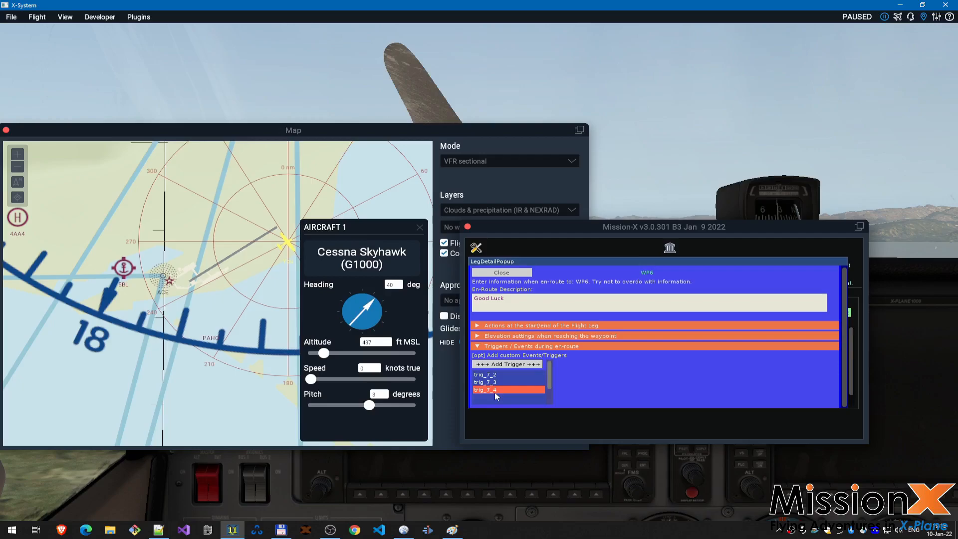
# Step: Review the position, vector and outcome settings of trigger trig_7_2 and leave it without updating
pyautogui.click(494, 377)
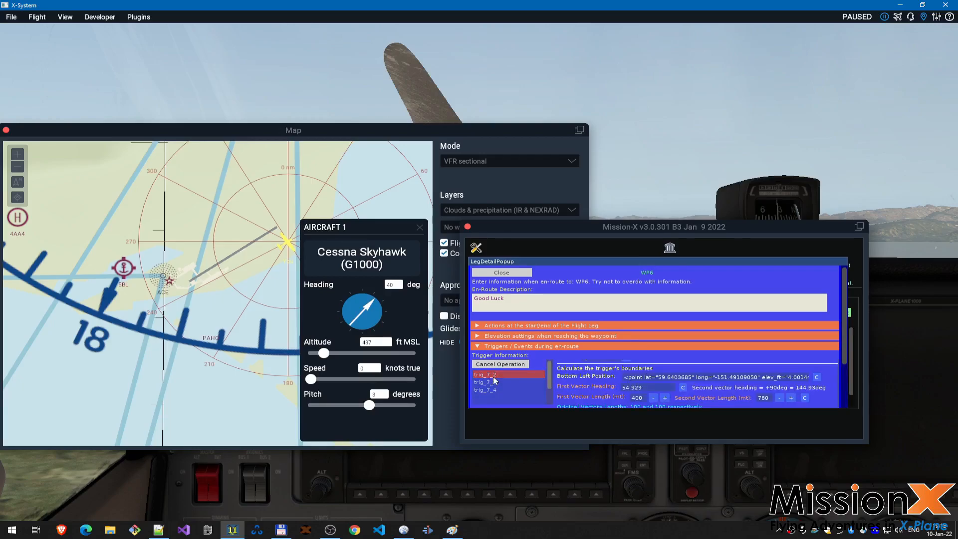
pyautogui.scroll(-2, 850, 309)
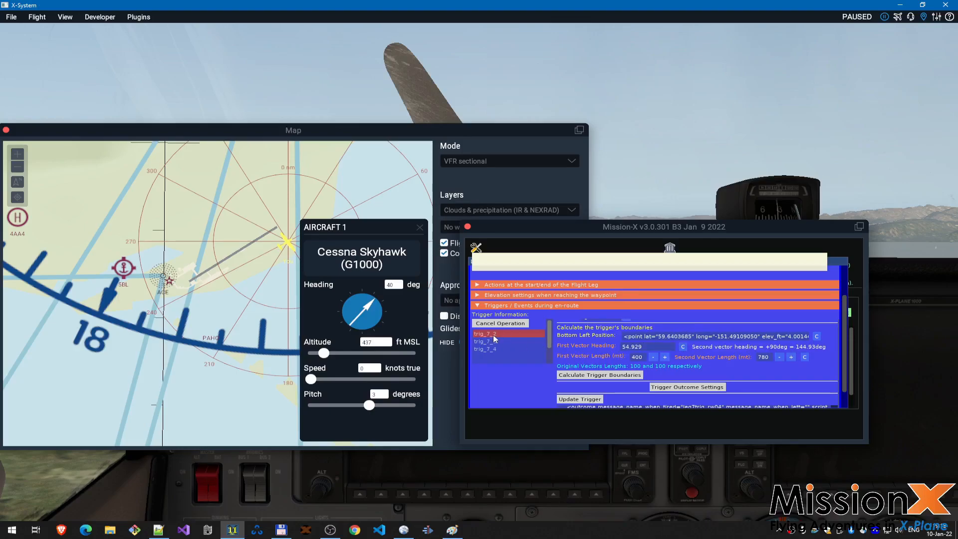
pyautogui.moveTo(633, 358)
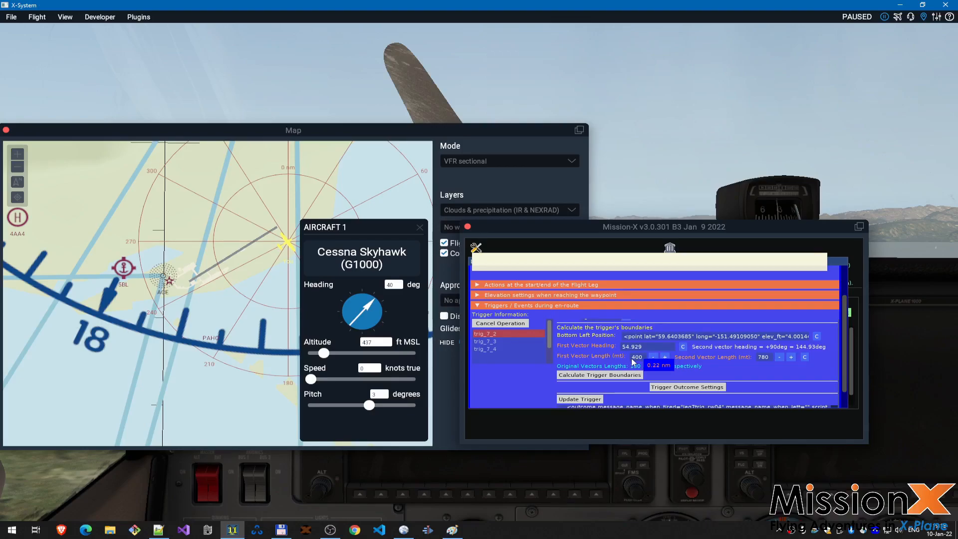
pyautogui.scroll(-1, 670, 385)
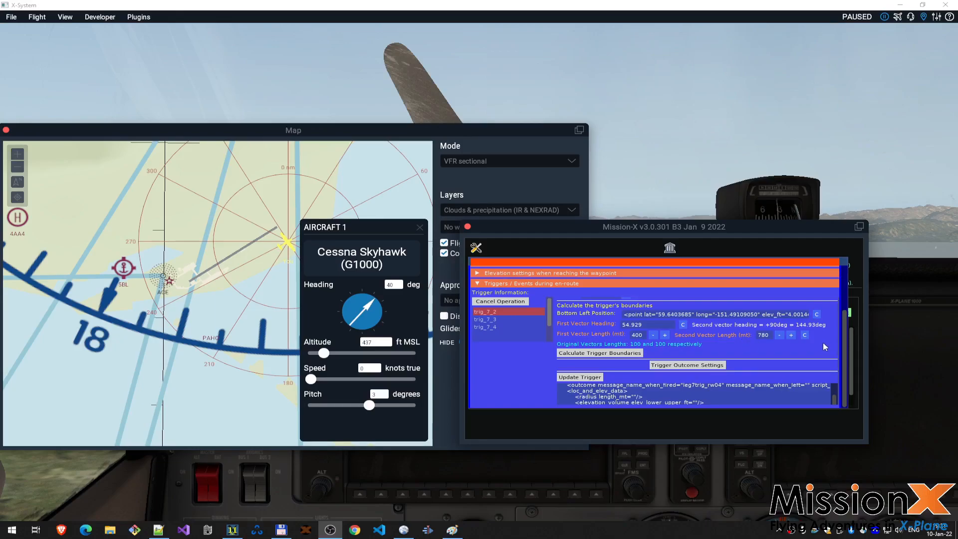
pyautogui.click(782, 356)
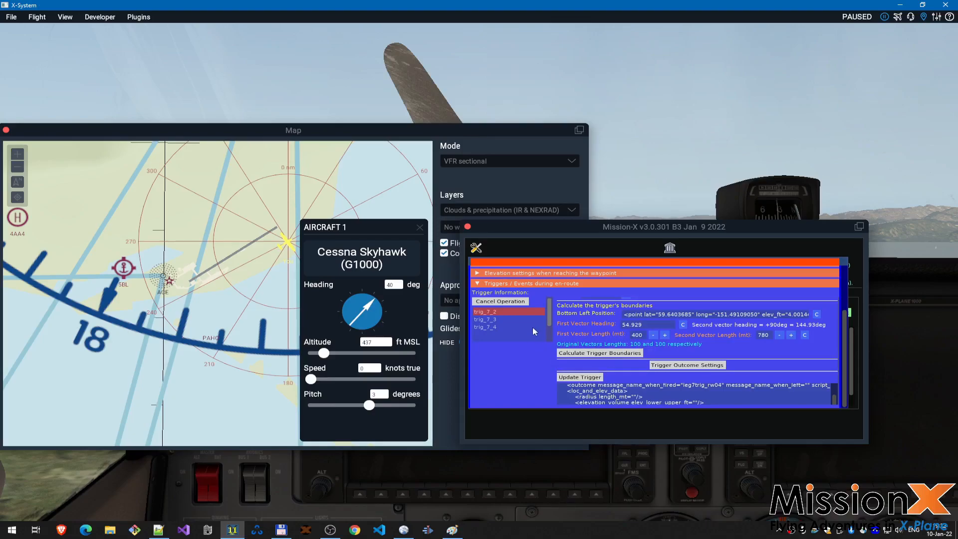
pyautogui.click(503, 302)
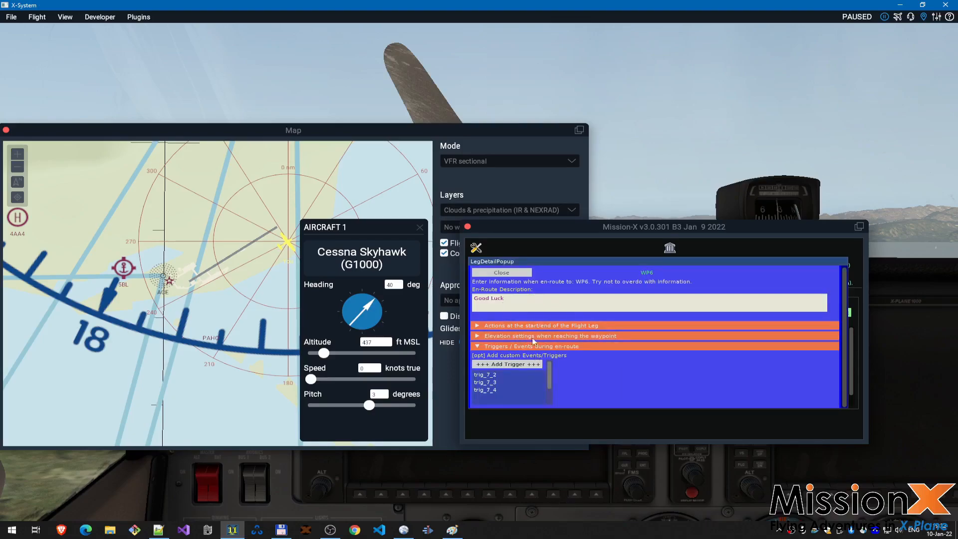
# Step: Close the WP6 flight leg details and generate the mission file
pyautogui.click(509, 273)
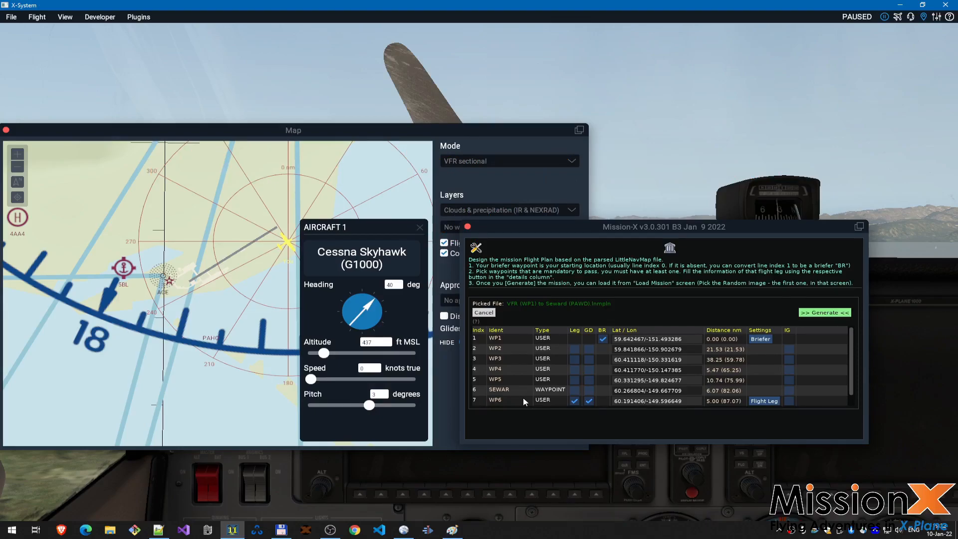
pyautogui.click(824, 313)
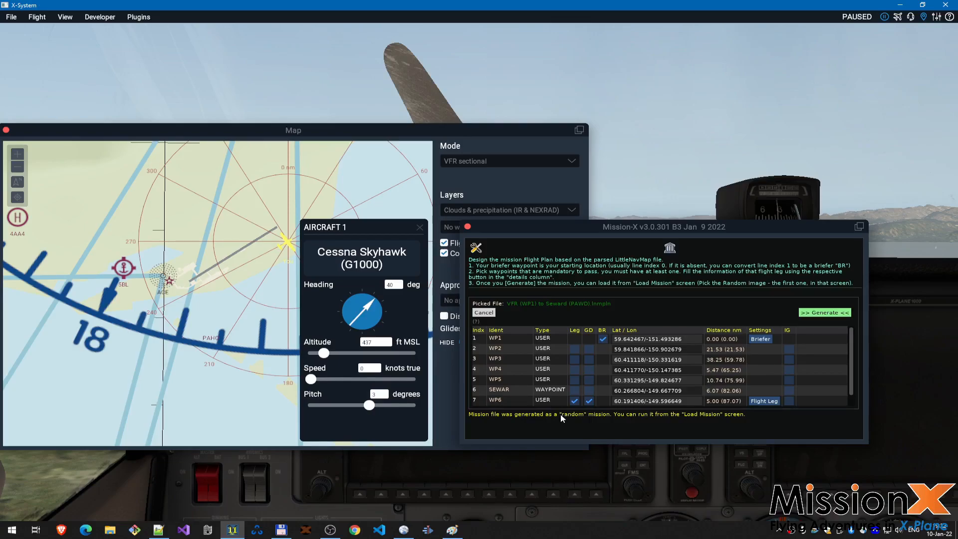
# Step: Try to generate the mission with WP6's Leg and GD flags cleared, and flag WP6 as a leg again
pyautogui.click(575, 401)
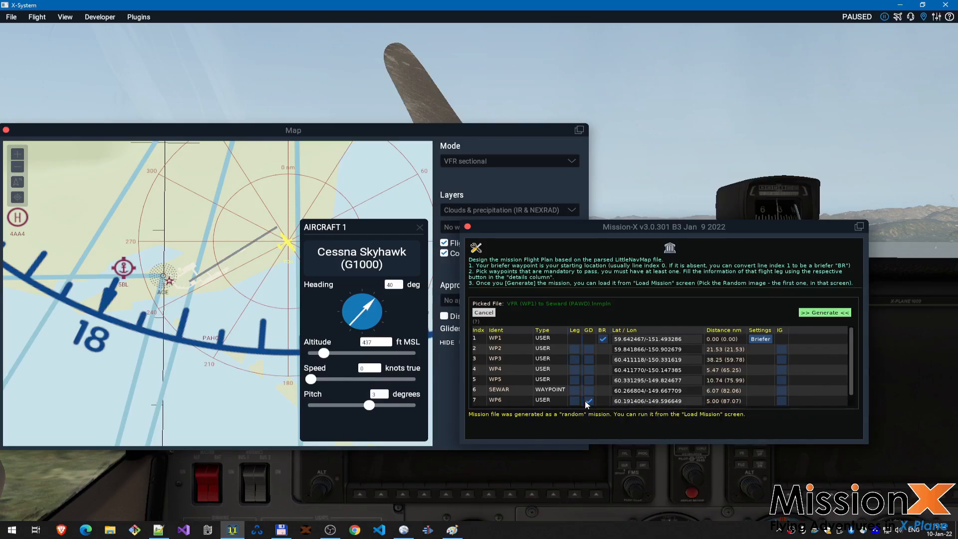
pyautogui.click(589, 401)
pyautogui.click(839, 312)
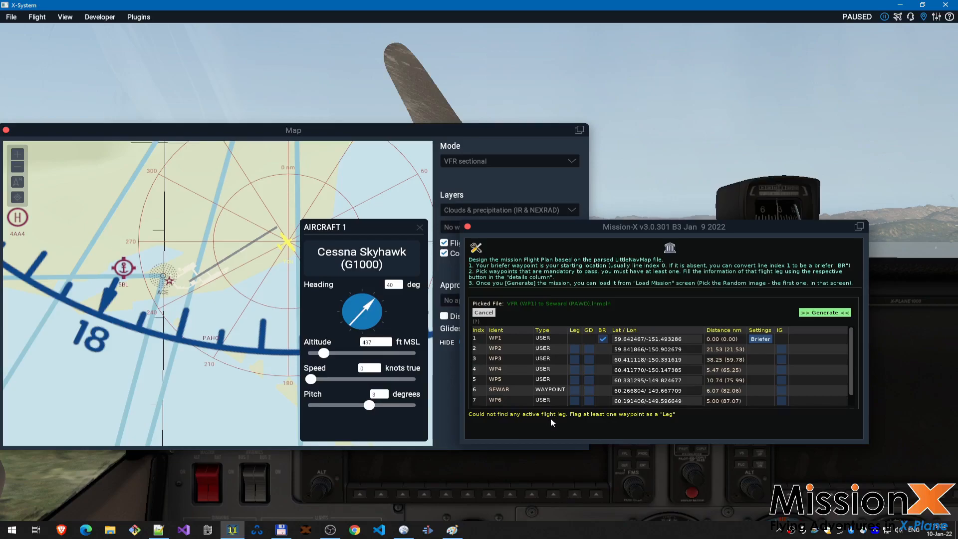
pyautogui.click(574, 401)
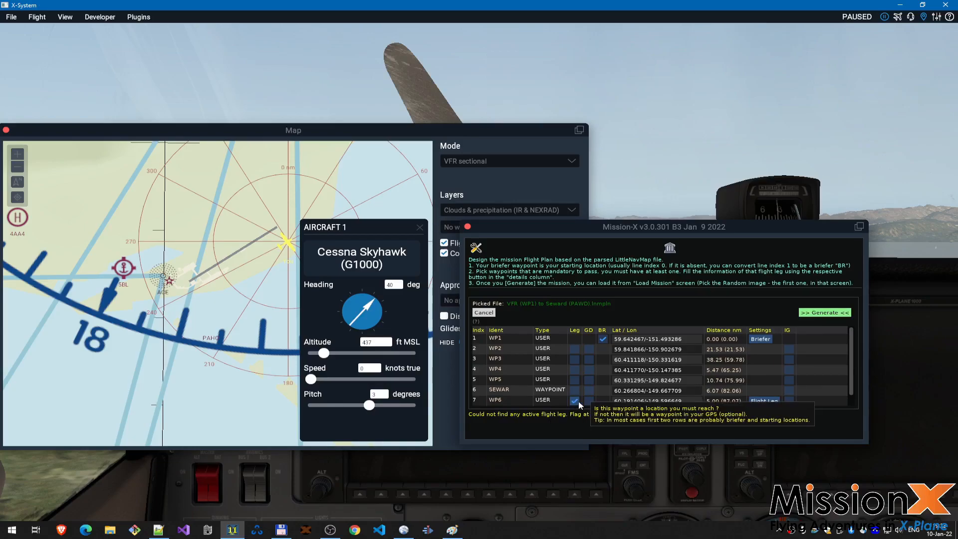
# Step: Open WP6's flight leg details and examine the XML of the leg7_task_trig trigger
pyautogui.click(763, 401)
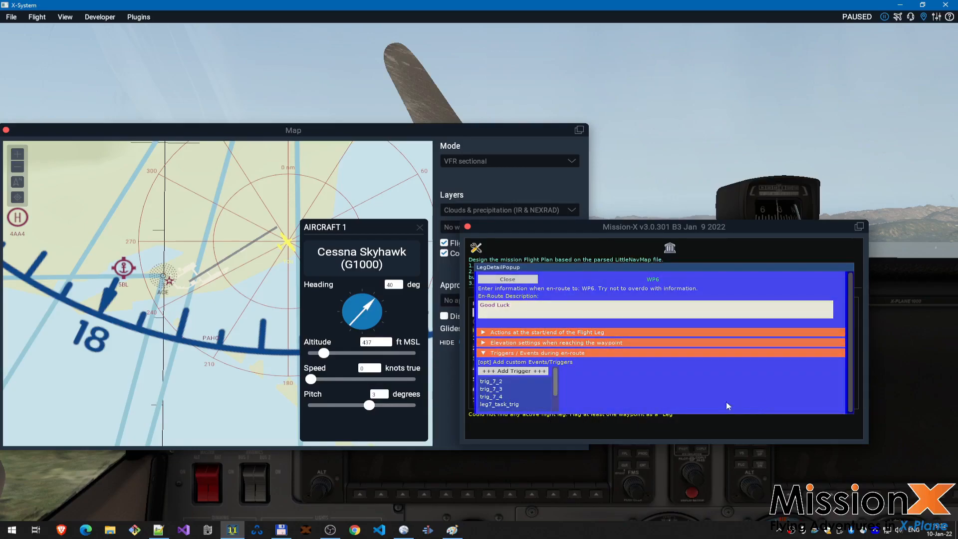
pyautogui.click(520, 403)
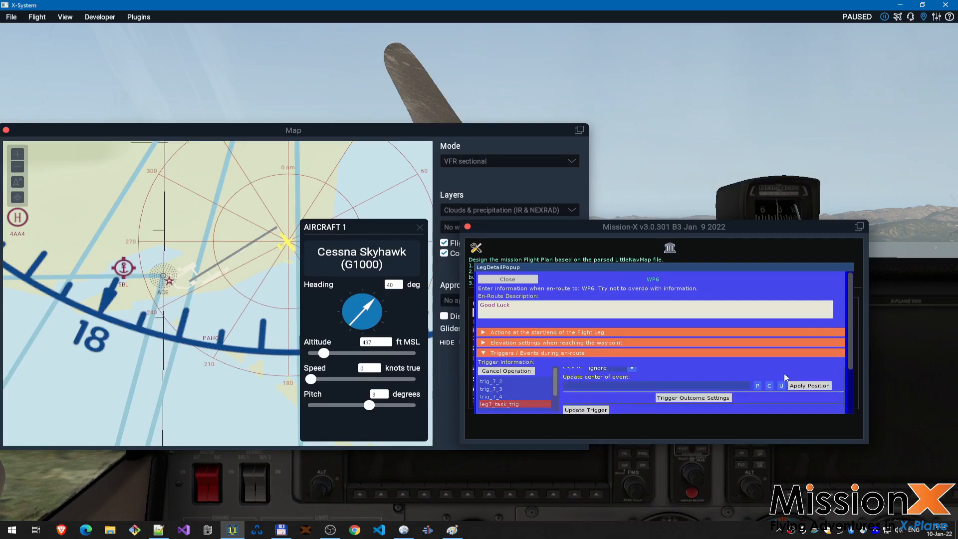
pyautogui.moveTo(849, 350); pyautogui.dragTo(852, 403)
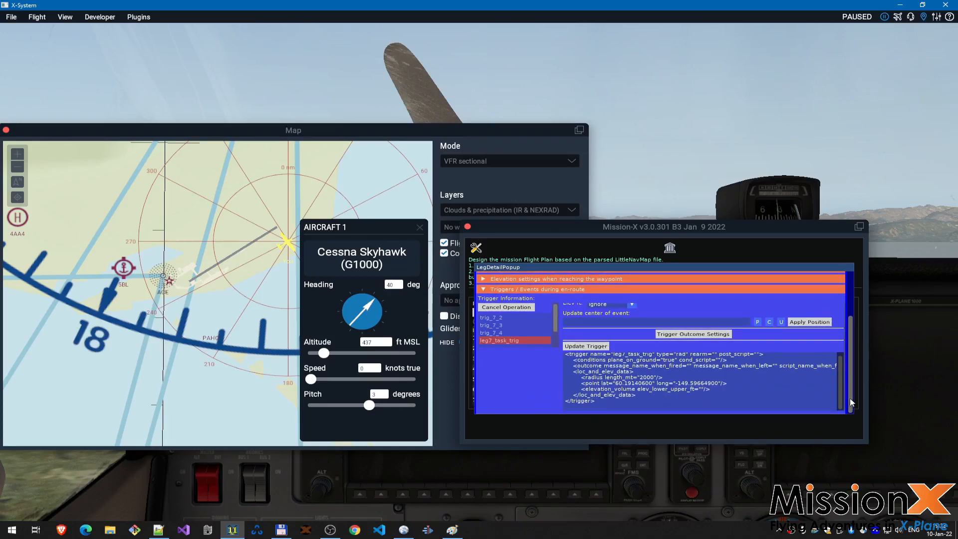
# Step: Switch to Notepad++ to view the generated random.xml mission file in a maximized window
pyautogui.moveTo(160, 532)
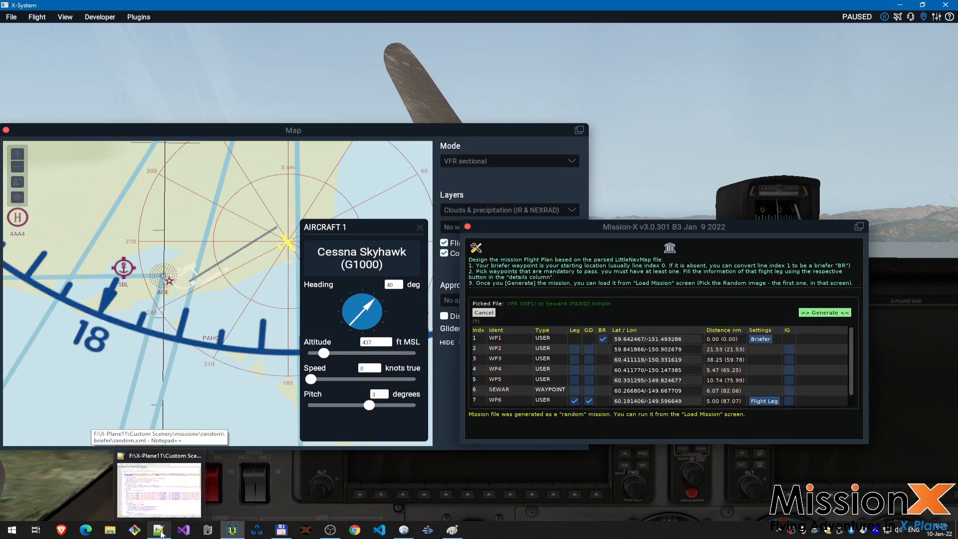
pyautogui.click(160, 531)
pyautogui.press('Return')
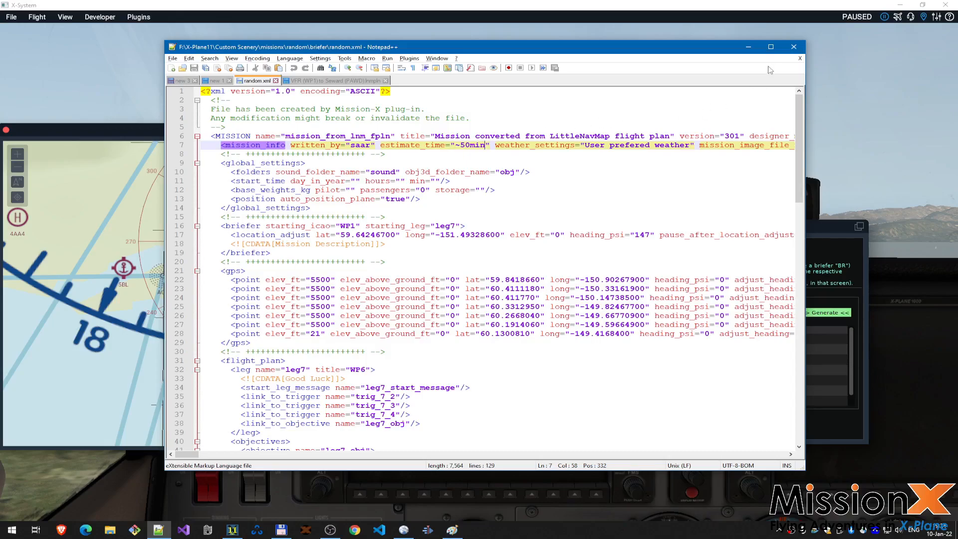
pyautogui.click(771, 48)
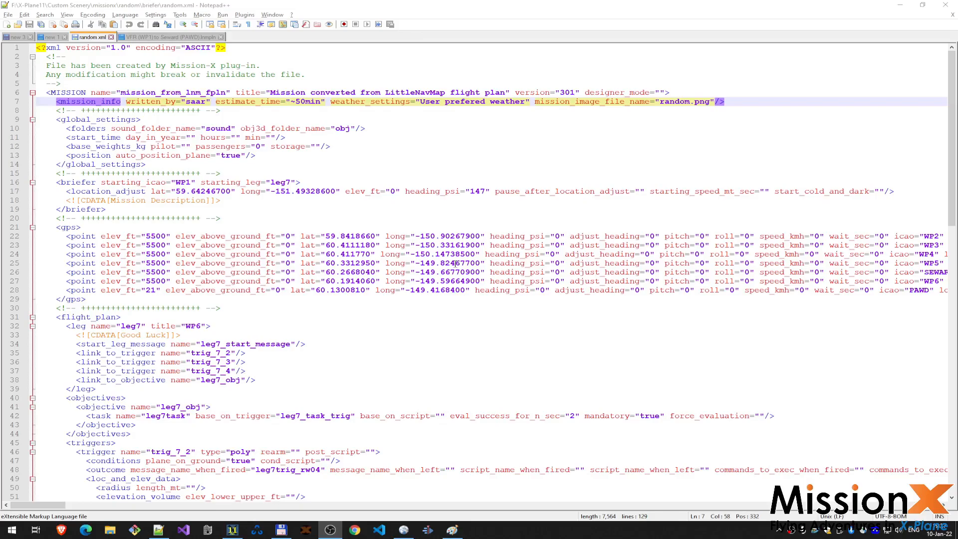
# Step: Examine the MISSION name, the mission_info attributes and the global_settings element in random.xml
pyautogui.click(258, 115)
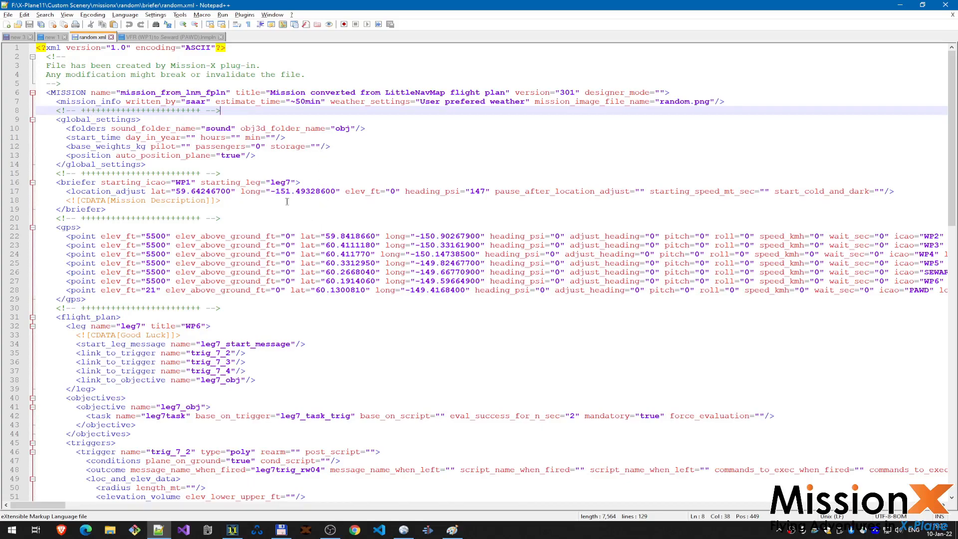
pyautogui.click(199, 105)
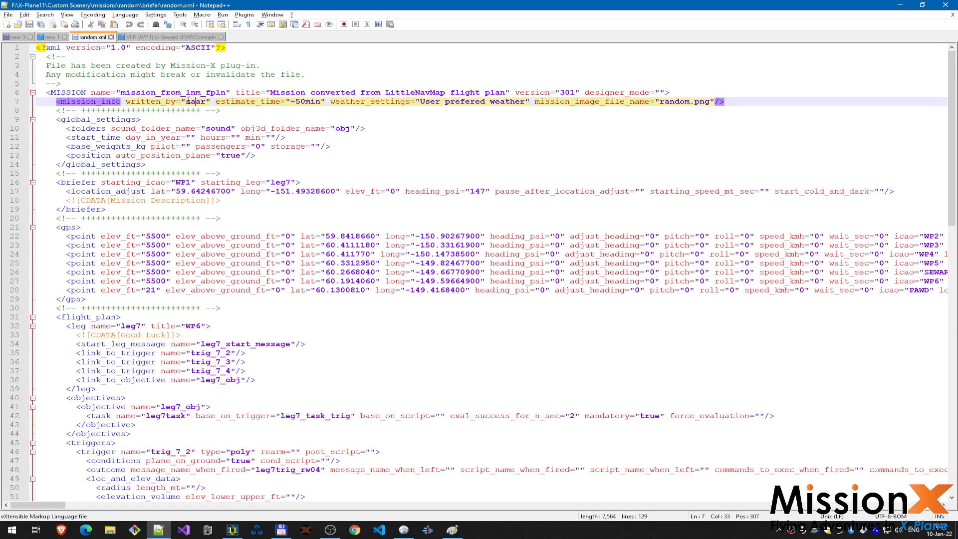
pyautogui.doubleClick(170, 93)
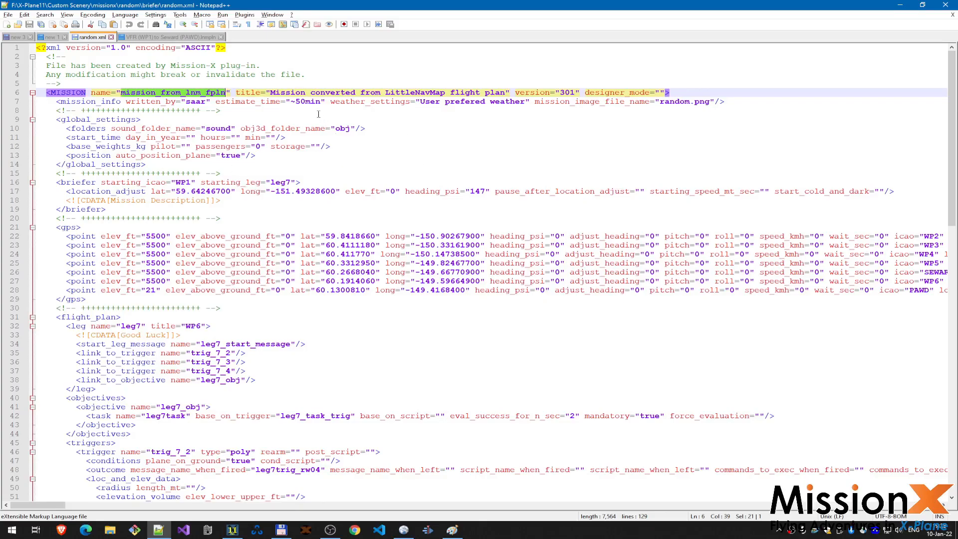
pyautogui.doubleClick(250, 102)
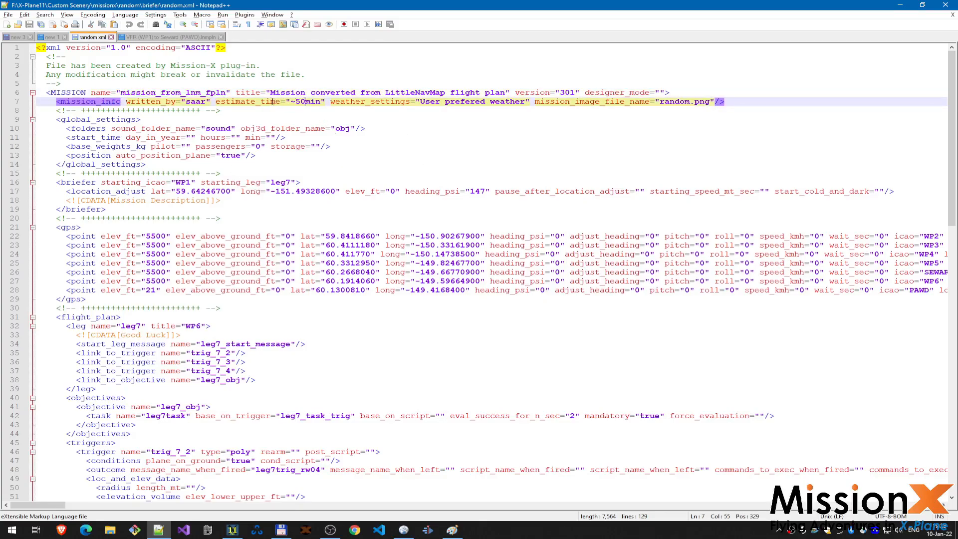
pyautogui.doubleClick(161, 102)
pyautogui.click(381, 102)
pyautogui.click(560, 102)
pyautogui.click(81, 120)
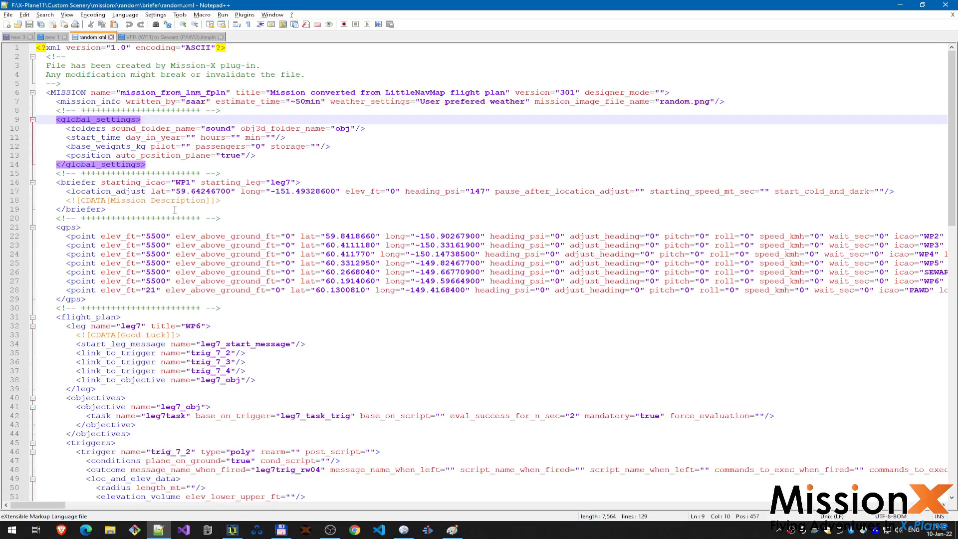
# Step: Examine the briefer element's starting_icao and starting_leg attributes in random.xml
pyautogui.scroll(-1, 214, 213)
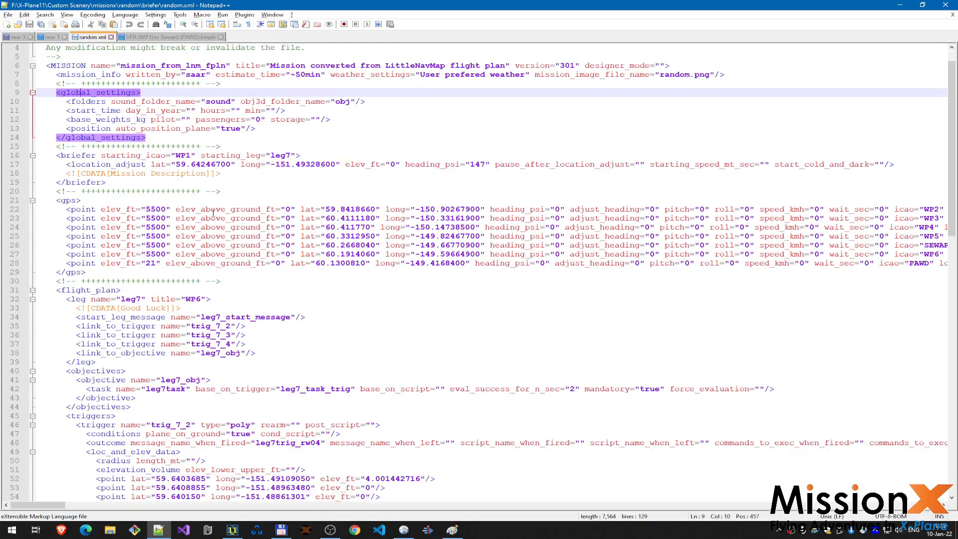
pyautogui.scroll(-1, 213, 213)
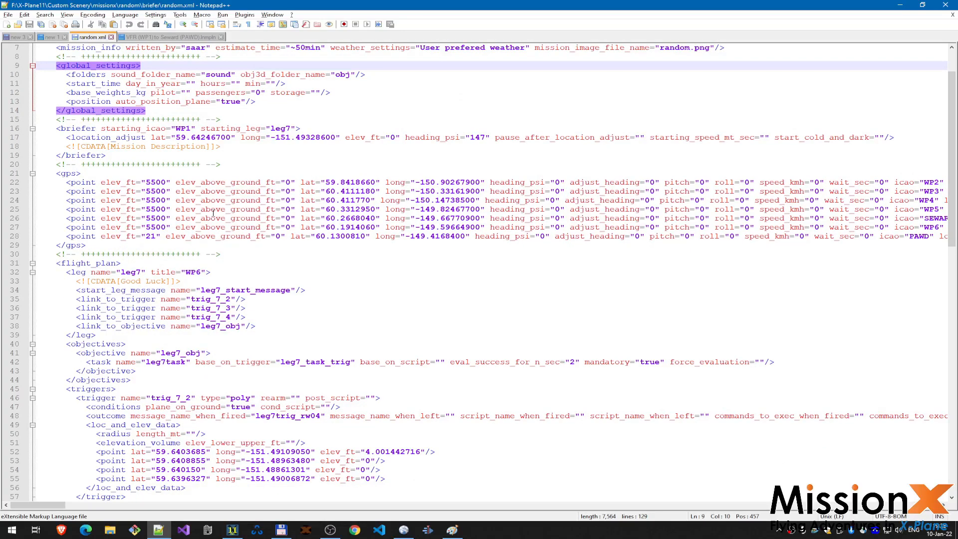
pyautogui.click(80, 128)
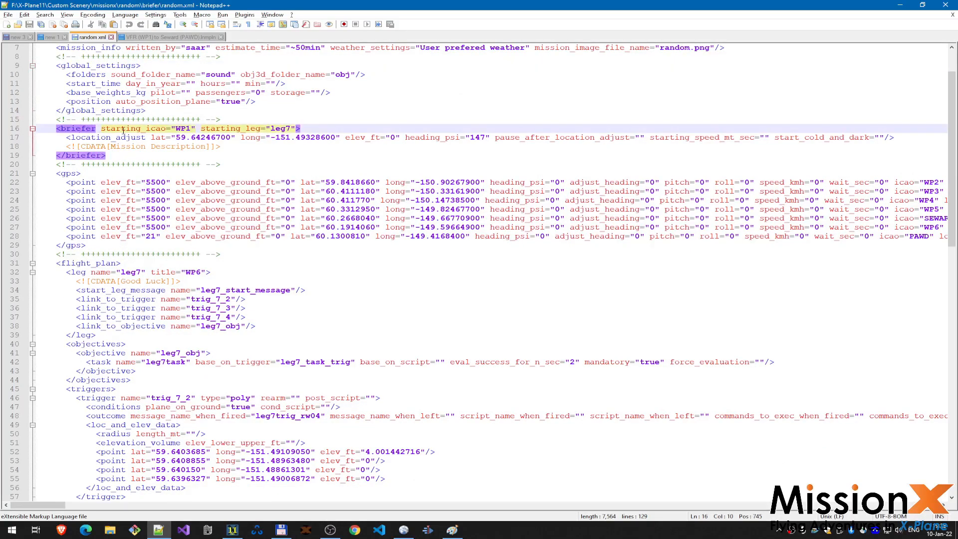
pyautogui.click(181, 129)
pyautogui.doubleClick(286, 129)
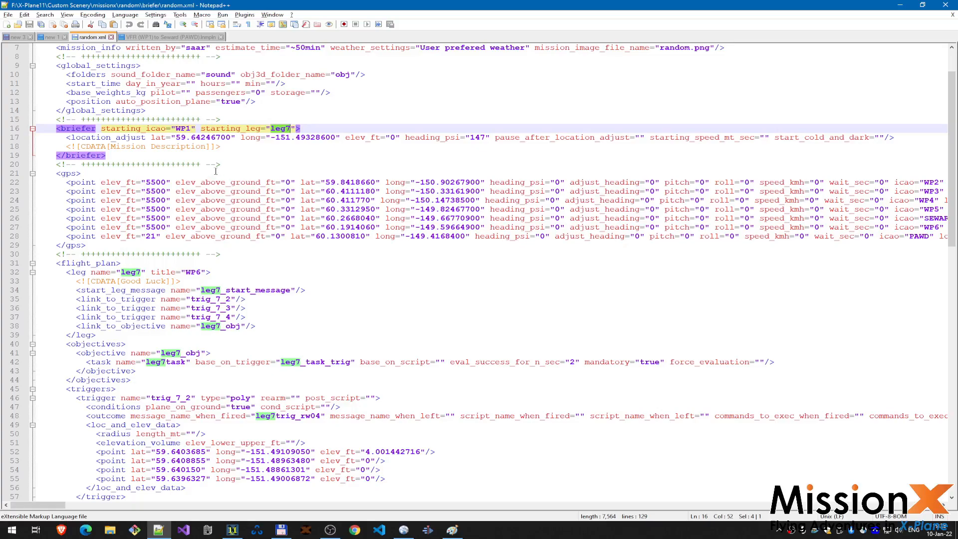
# Step: Examine the latitude, longitude, elevation and heading attributes of the briefer's location_adjust element
pyautogui.click(78, 138)
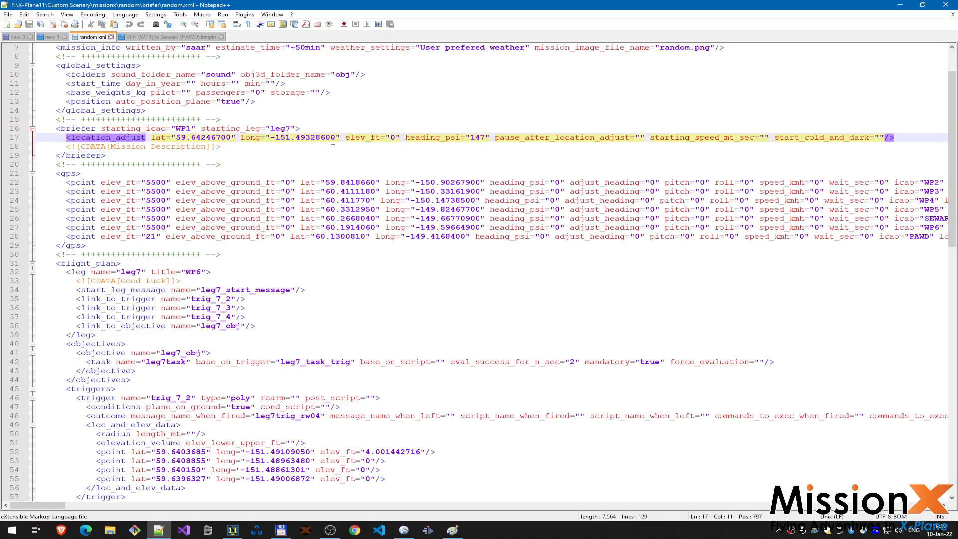
pyautogui.moveTo(335, 137); pyautogui.dragTo(177, 138)
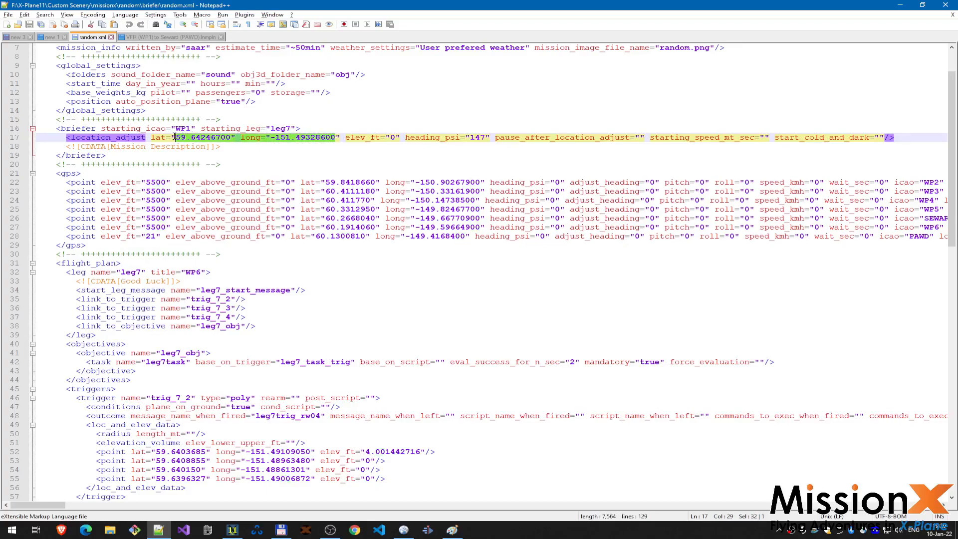
pyautogui.click(220, 138)
pyautogui.moveTo(339, 137); pyautogui.dragTo(178, 137)
pyautogui.click(393, 137)
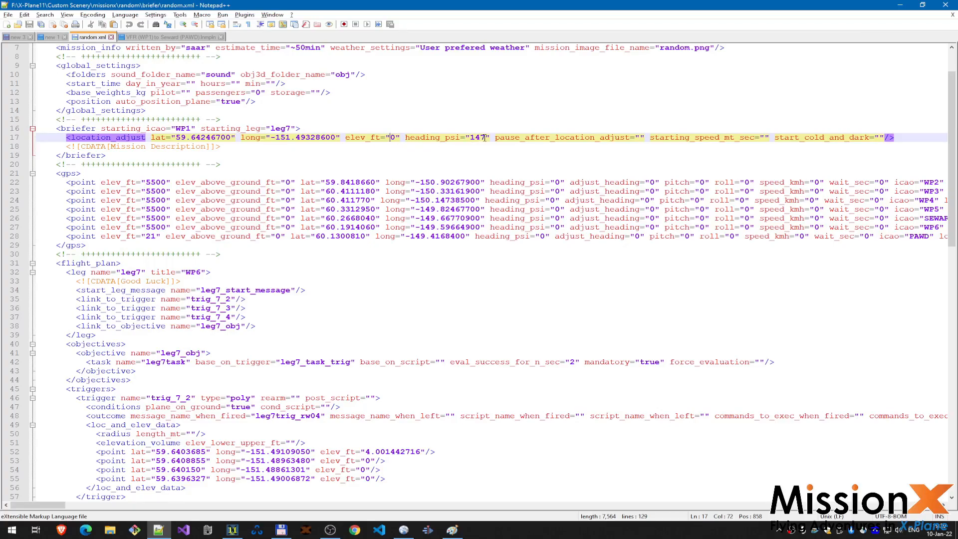
pyautogui.moveTo(484, 137); pyautogui.dragTo(471, 138)
pyautogui.click(529, 145)
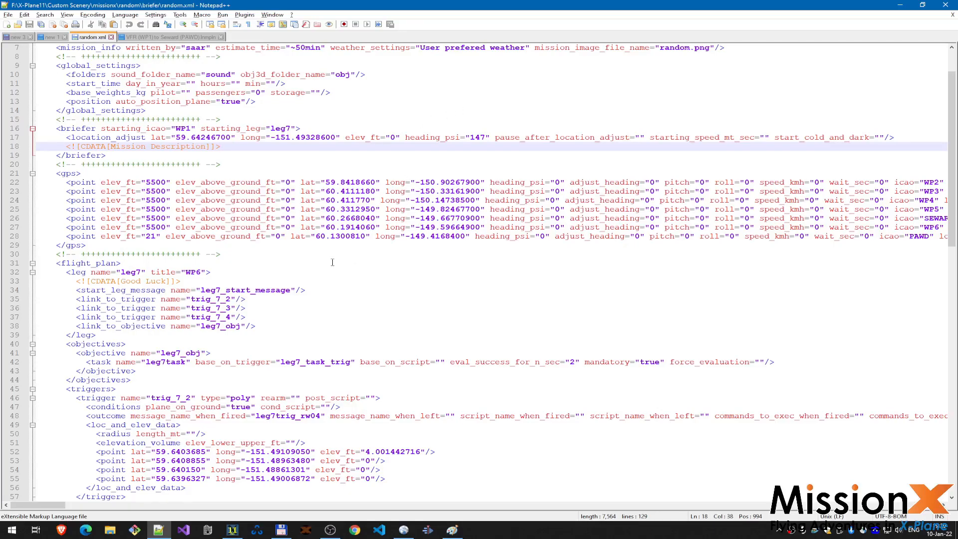
# Step: Examine the leg7 element in the flight plan, including its linked triggers and linked objective
pyautogui.scroll(-4, 320, 280)
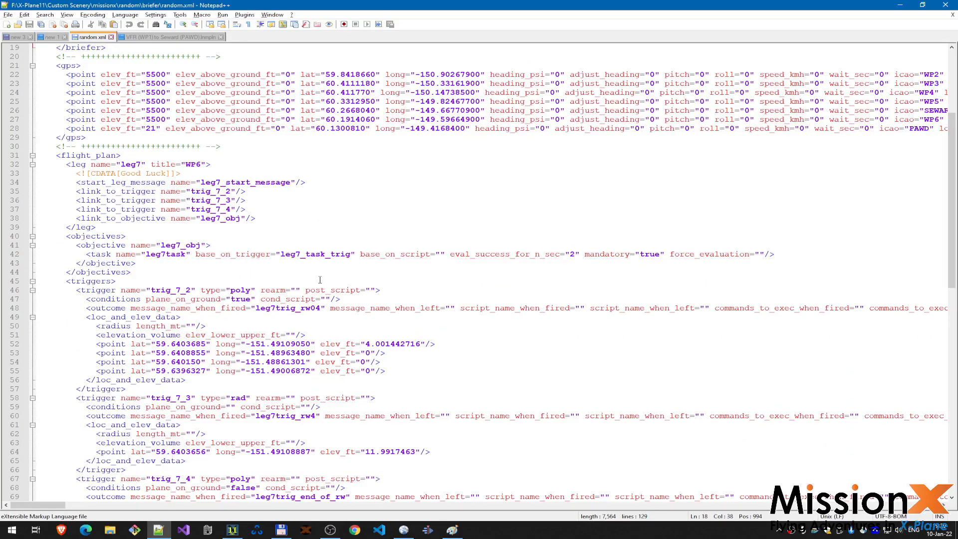
pyautogui.scroll(-3, 320, 280)
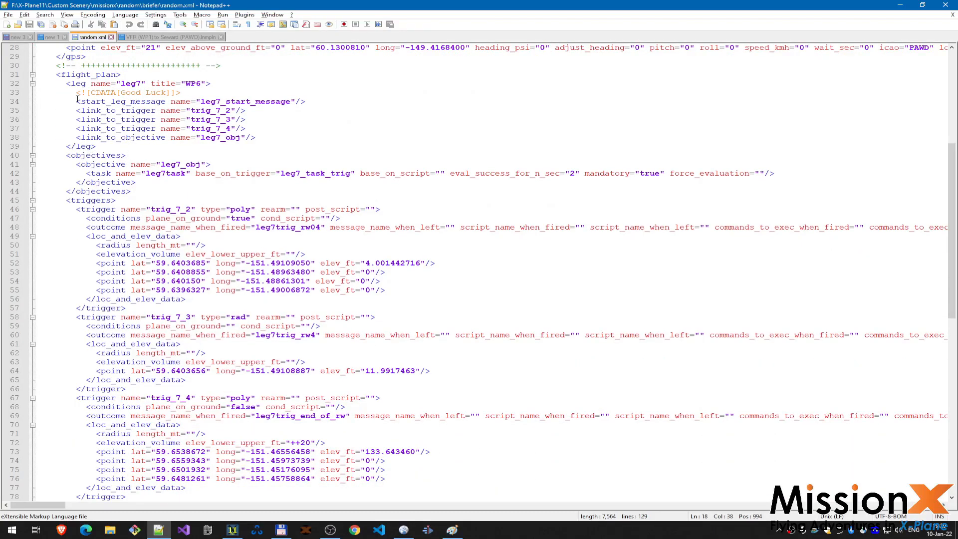
pyautogui.doubleClick(78, 83)
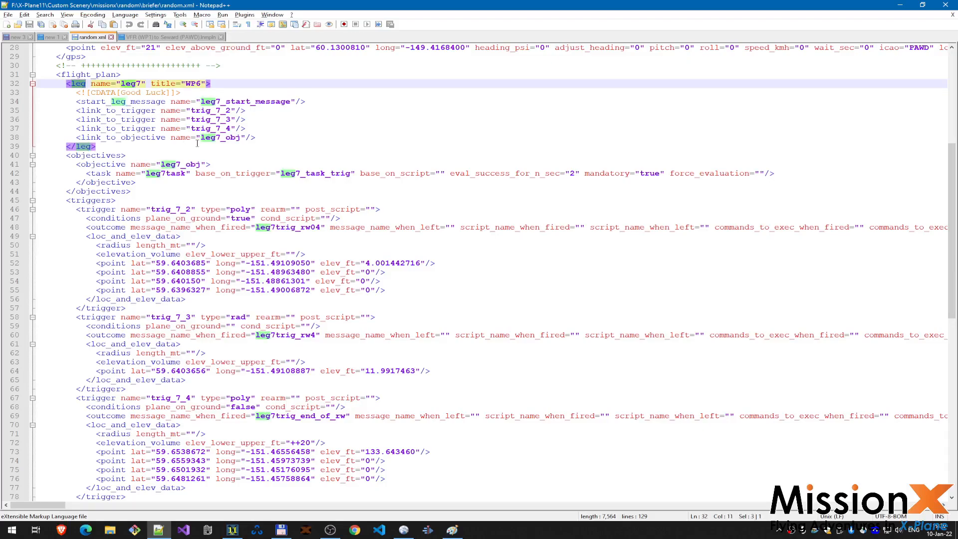
pyautogui.click(205, 111)
pyautogui.click(199, 120)
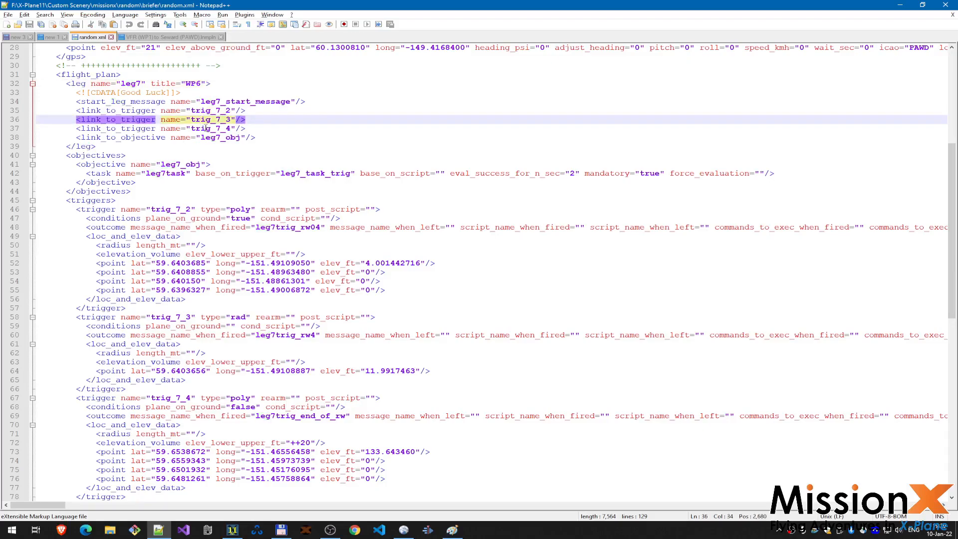
pyautogui.click(207, 129)
pyautogui.doubleClick(149, 137)
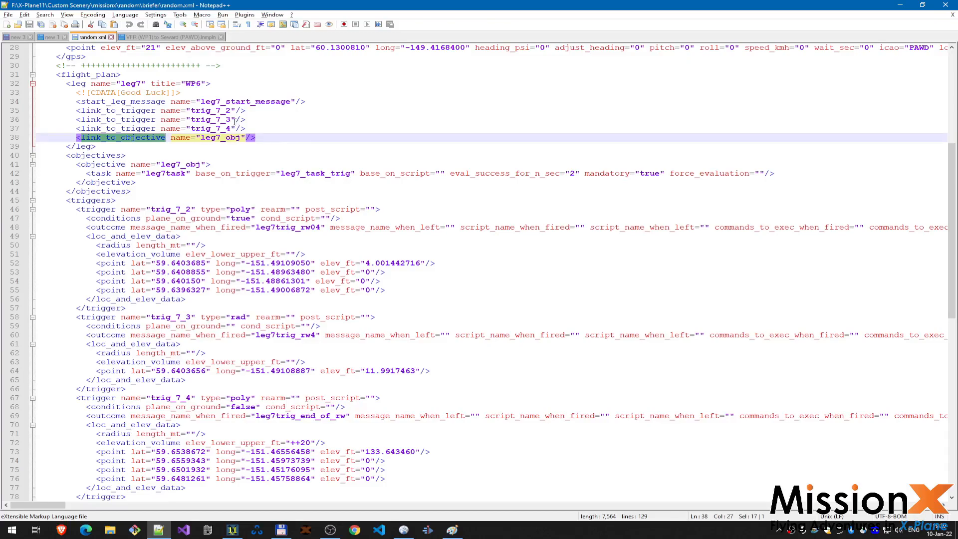
pyautogui.click(108, 120)
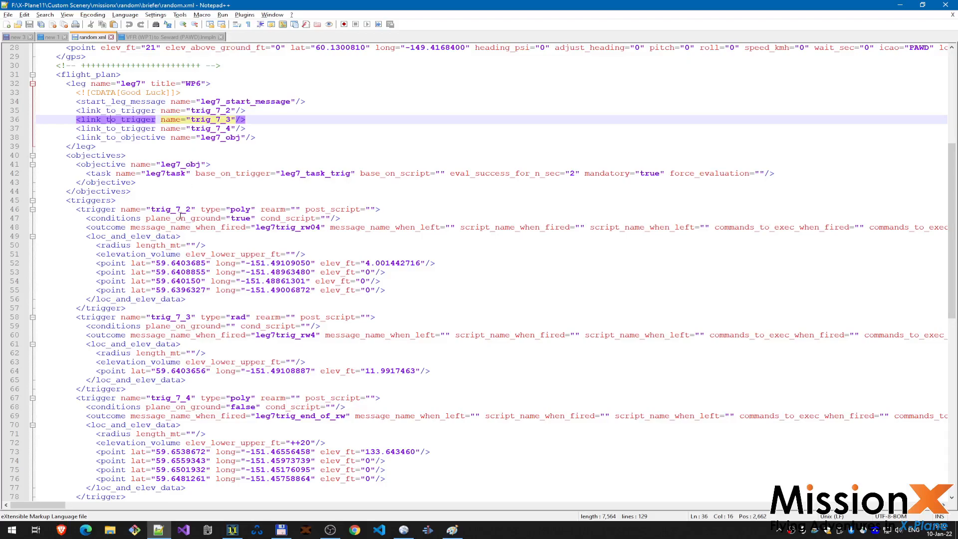
pyautogui.click(139, 111)
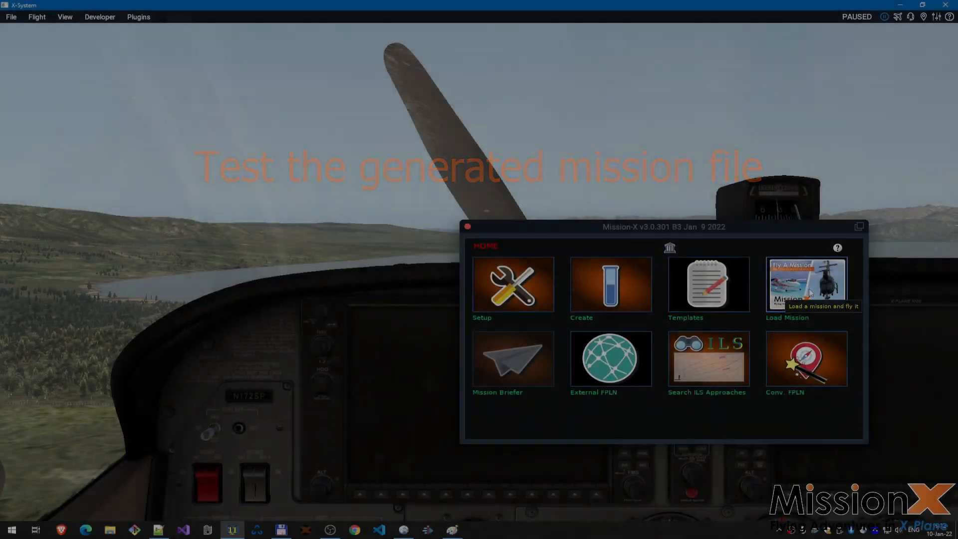
# Step: In X-Plane's Mission-X window, load the generated random.xml mission and start it
pyautogui.click(810, 293)
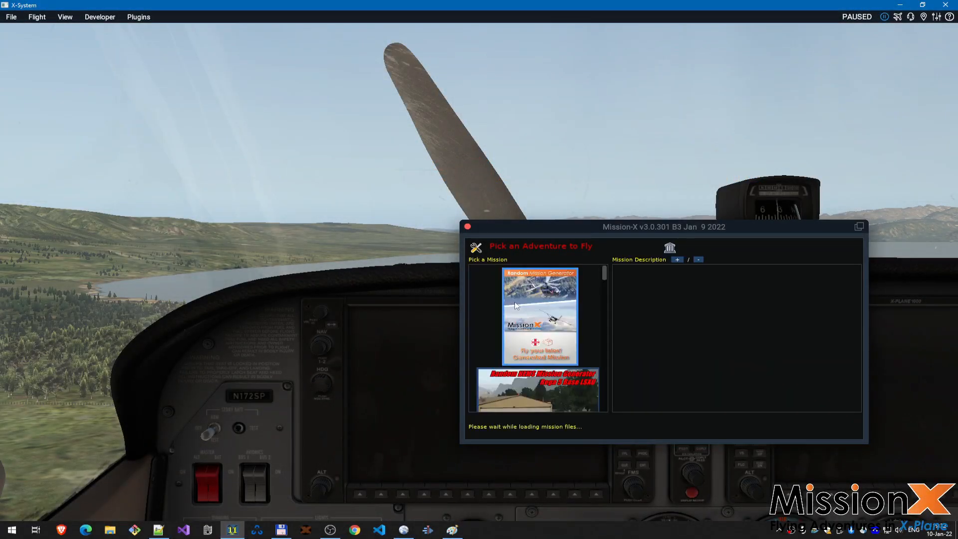
pyautogui.click(540, 322)
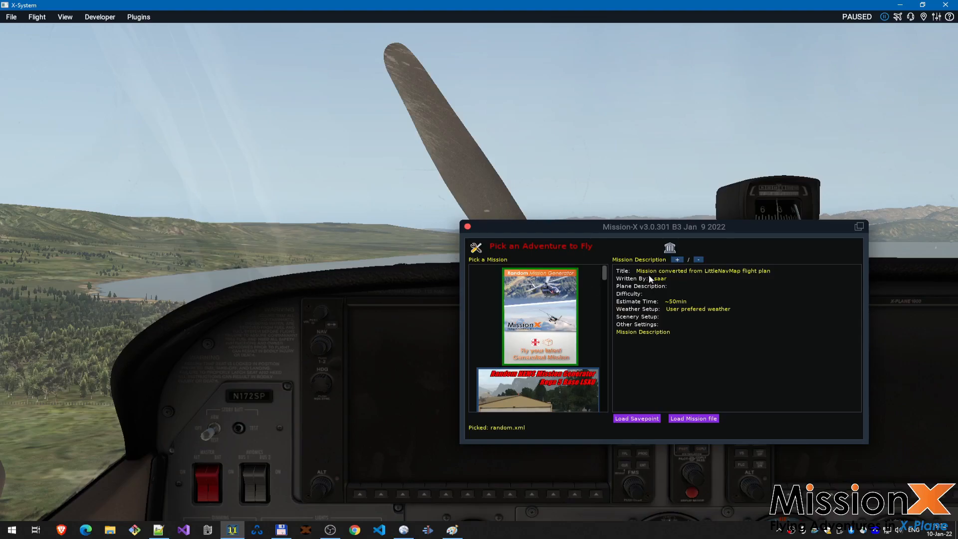
pyautogui.click(680, 418)
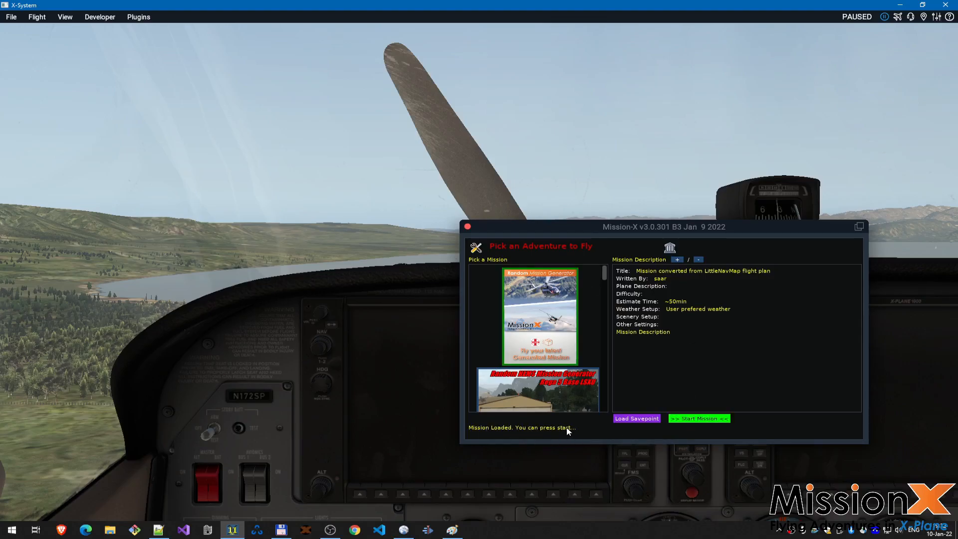
pyautogui.click(708, 420)
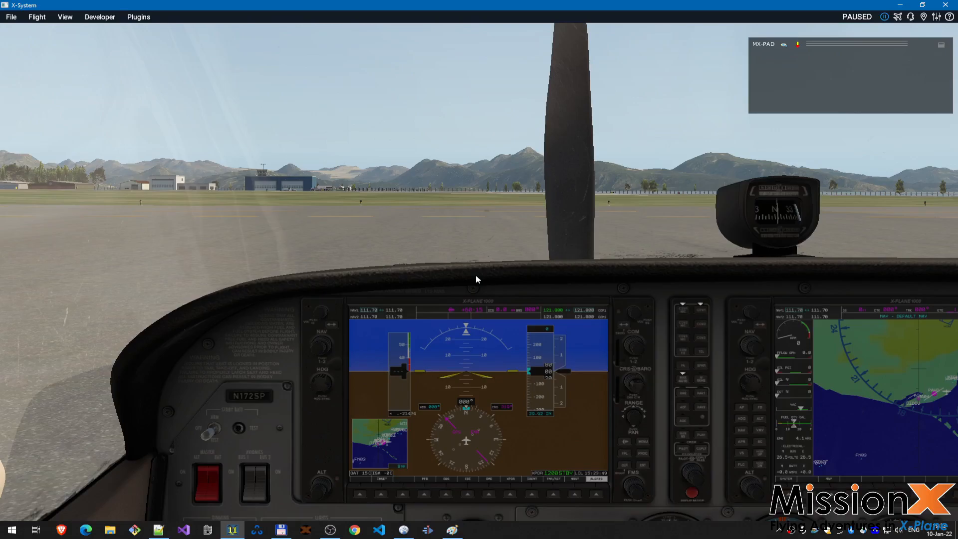
# Step: Run the simulation briefly, pause it again, and inspect the aircraft's starting position at Homer from outside
pyautogui.press('p')
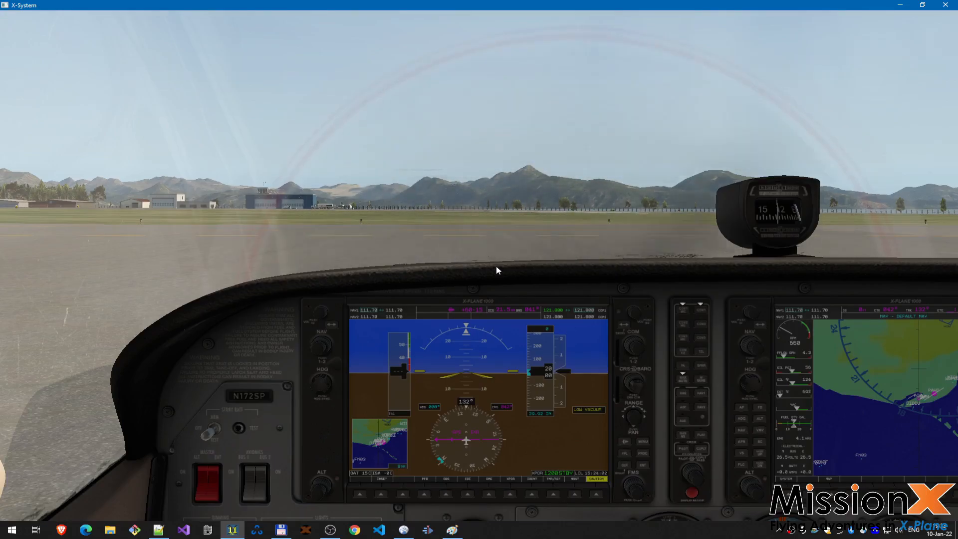
pyautogui.press('p')
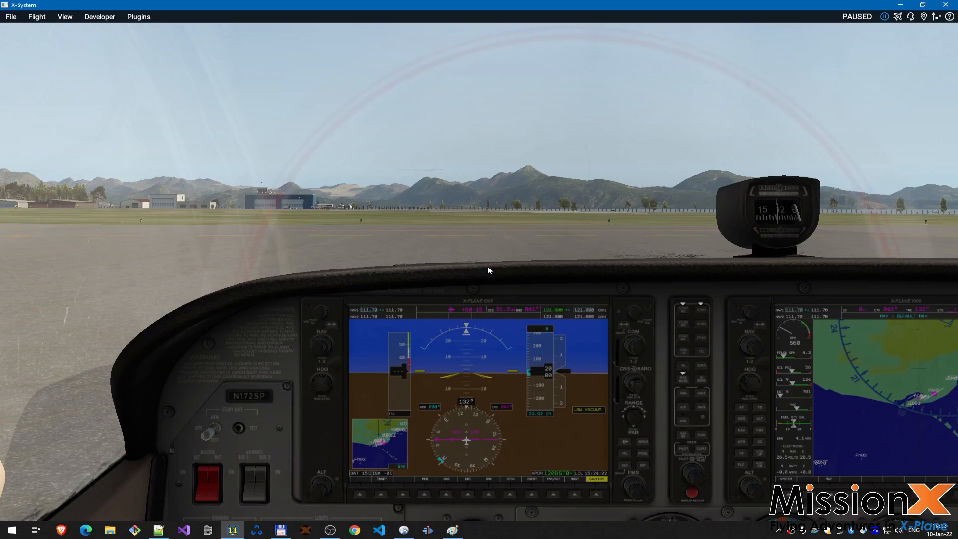
pyautogui.hotkey('shift', '7')
pyautogui.moveTo(459, 250); pyautogui.dragTo(886, 364)
pyautogui.scroll(-10, 885, 361)
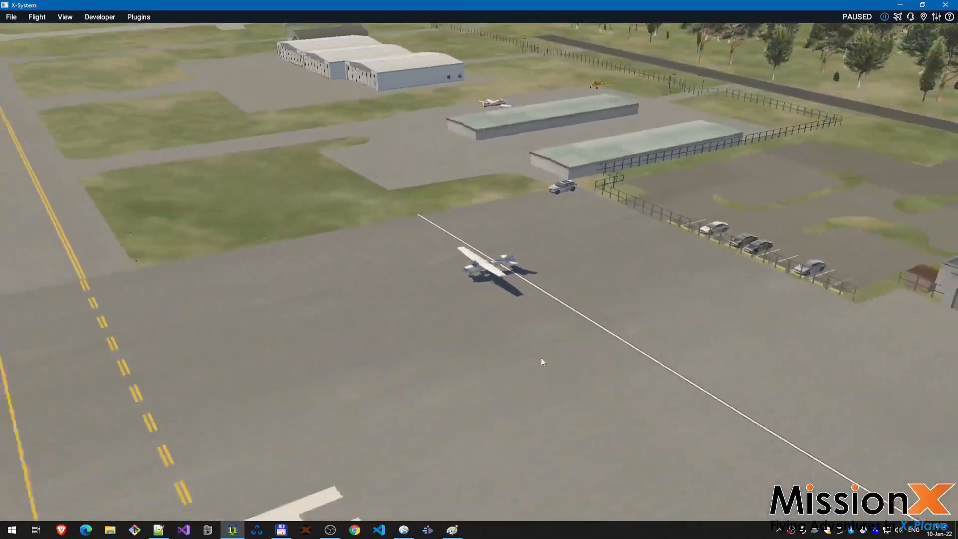
pyautogui.moveTo(431, 336); pyautogui.dragTo(678, 303)
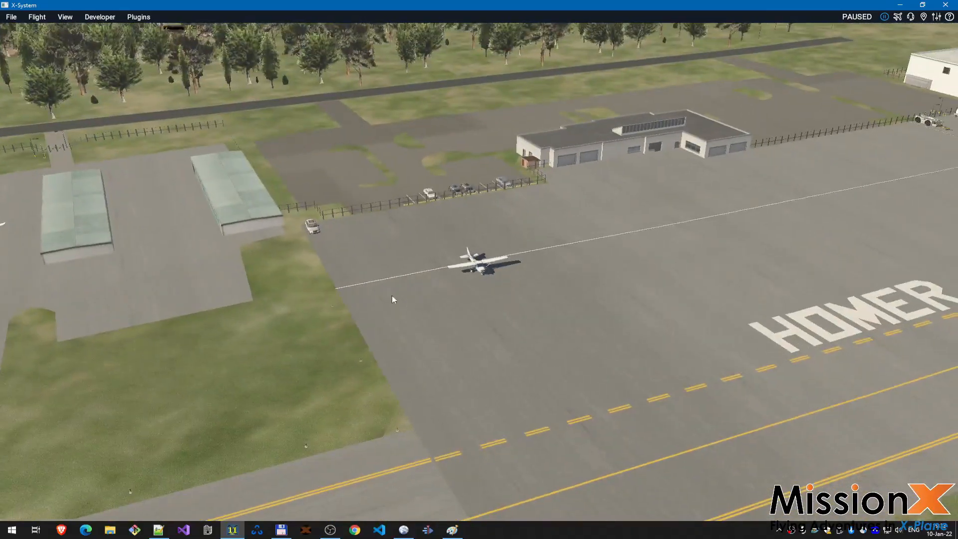
pyautogui.moveTo(380, 296); pyautogui.dragTo(617, 298)
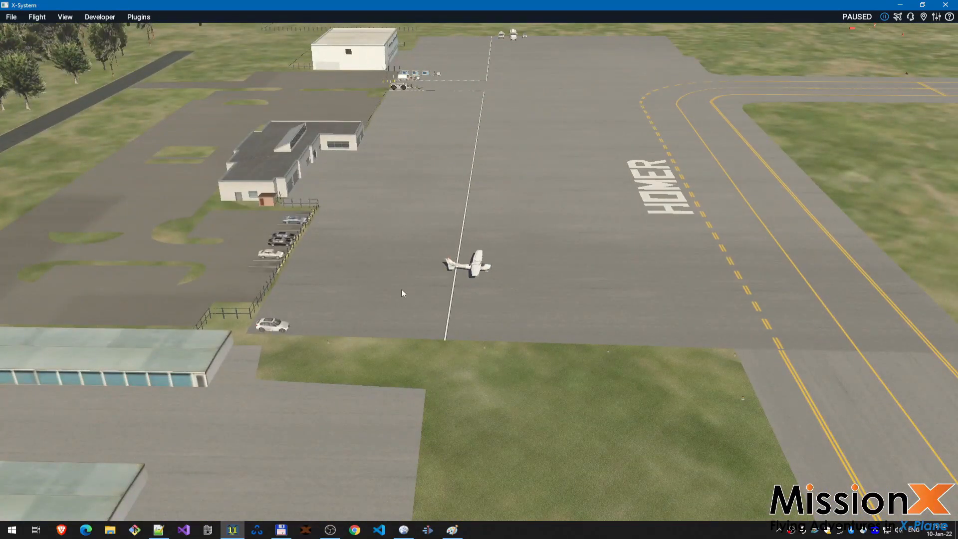
pyautogui.moveTo(402, 289); pyautogui.dragTo(669, 299)
pyautogui.moveTo(471, 297); pyautogui.dragTo(522, 269)
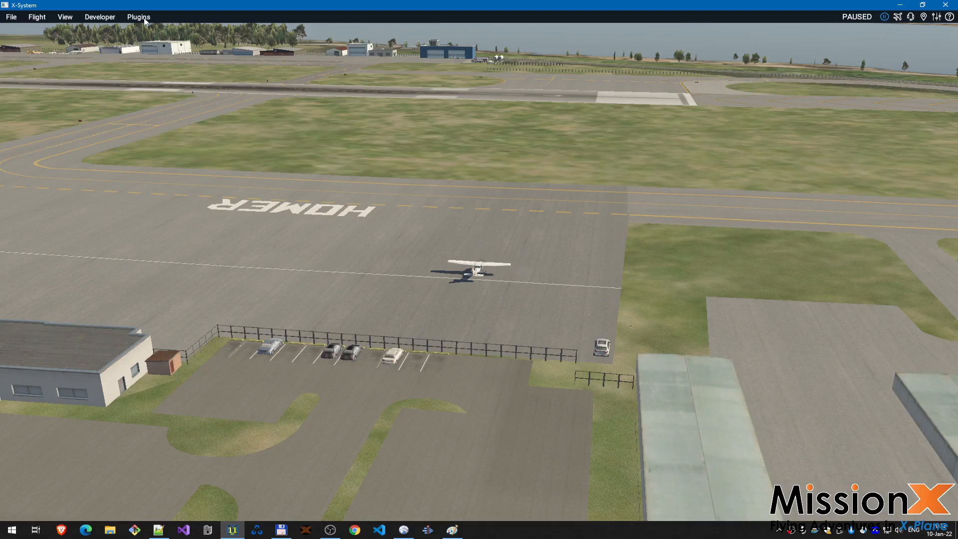
# Step: Show the Mission-X window, read the WP6 flight leg description, and close the window
pyautogui.hotkey('ctrl', 'm')
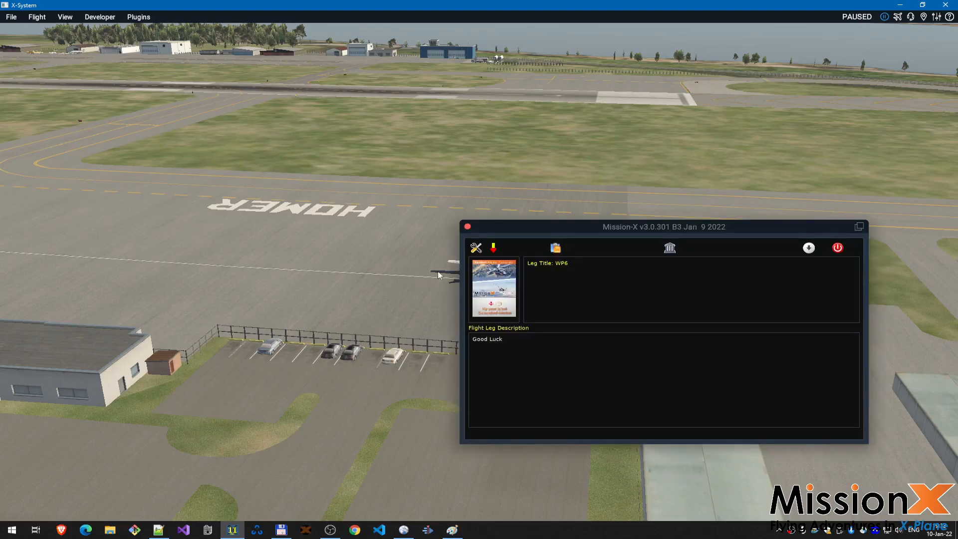
pyautogui.moveTo(656, 233); pyautogui.dragTo(547, 208)
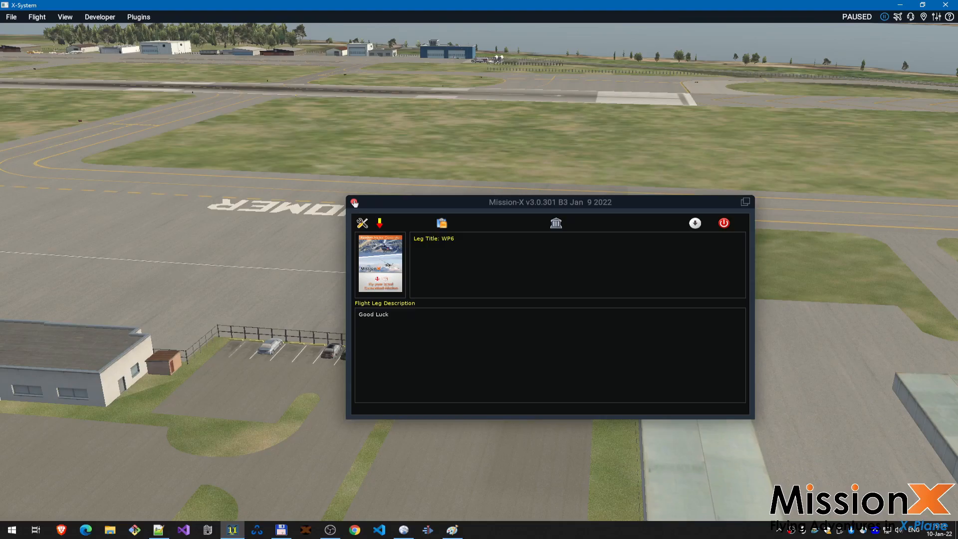
pyautogui.click(354, 203)
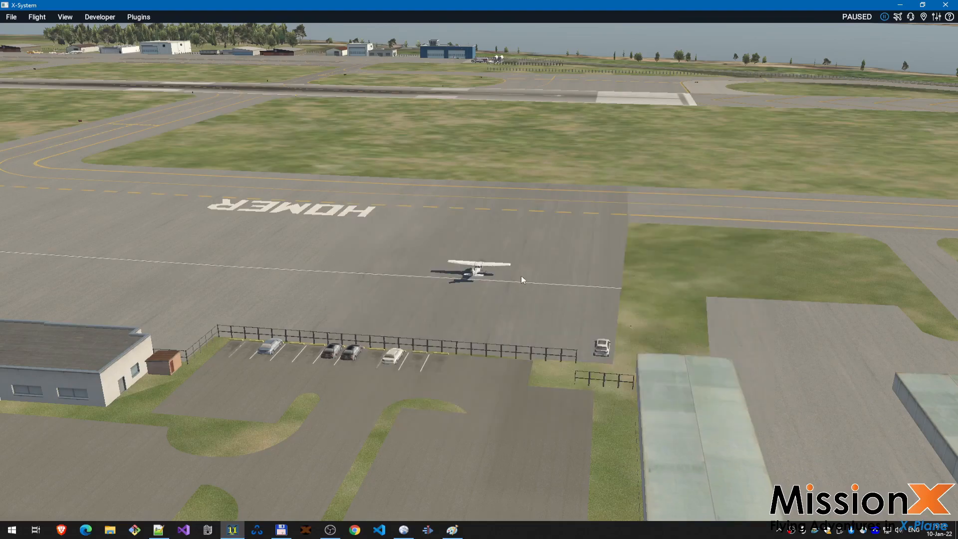
# Step: Enable Designer Mode and CueInfo in the Mission-X plugin options
pyautogui.click(139, 17)
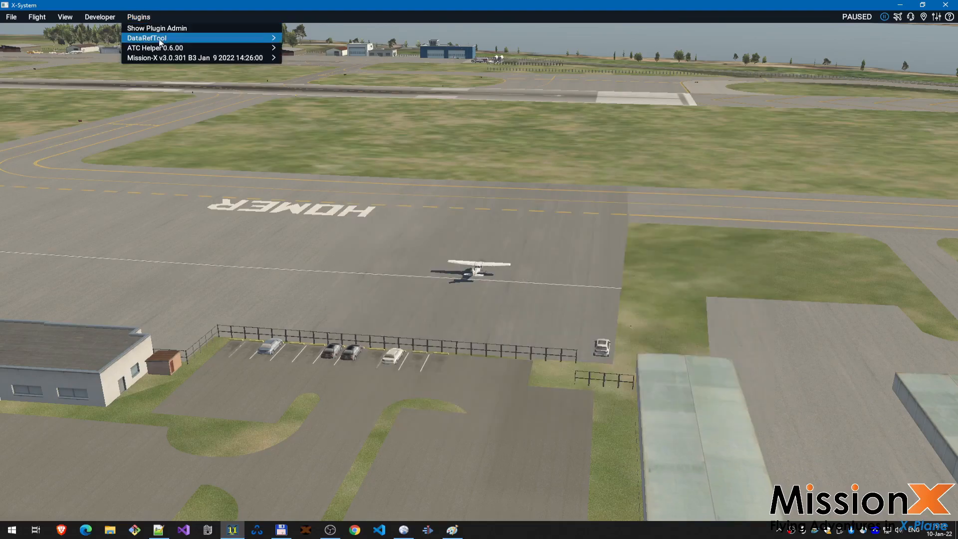
pyautogui.moveTo(235, 58)
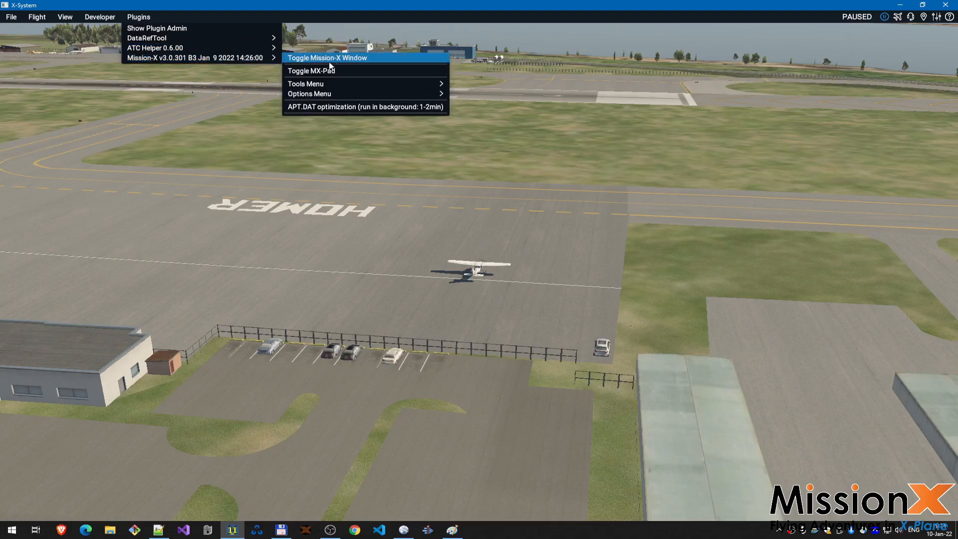
pyautogui.moveTo(399, 94)
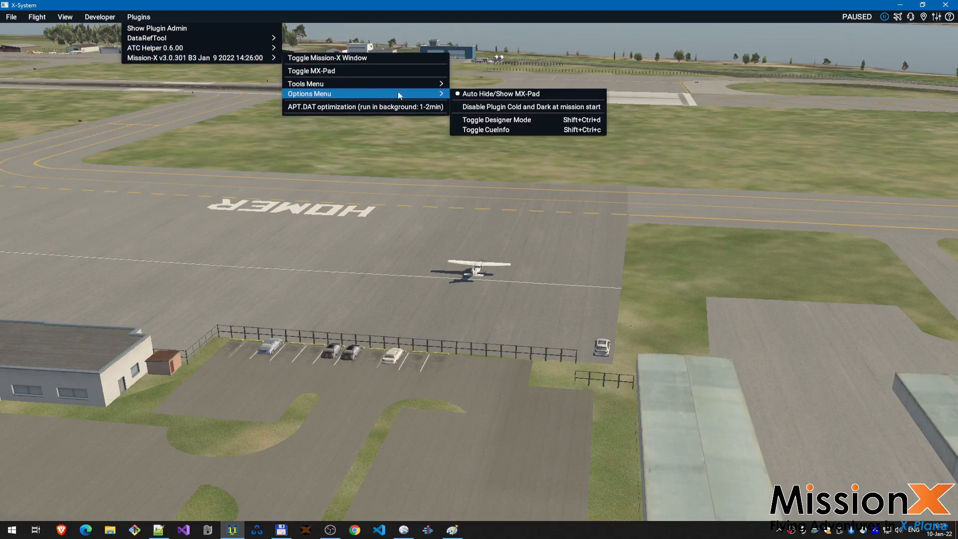
pyautogui.click(492, 120)
pyautogui.click(140, 18)
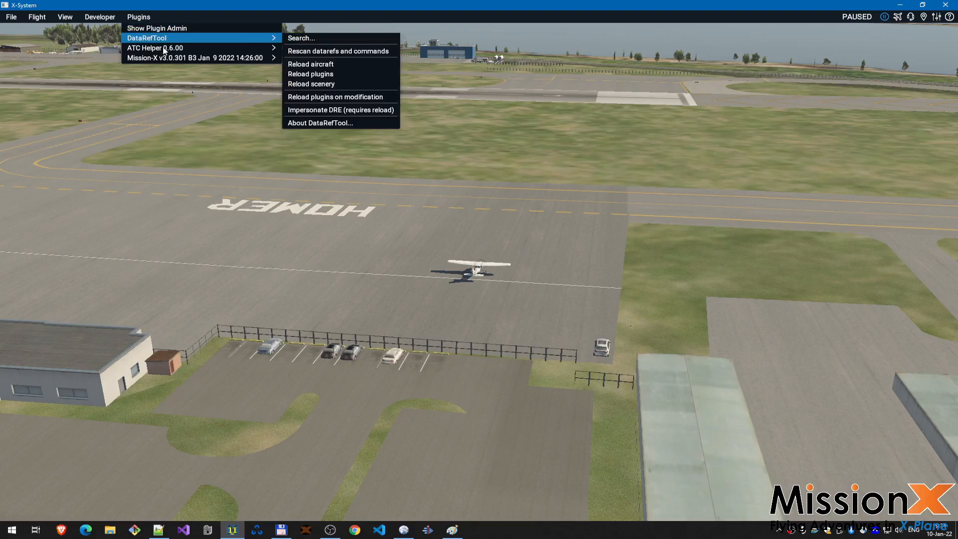
pyautogui.moveTo(257, 57)
pyautogui.moveTo(379, 93)
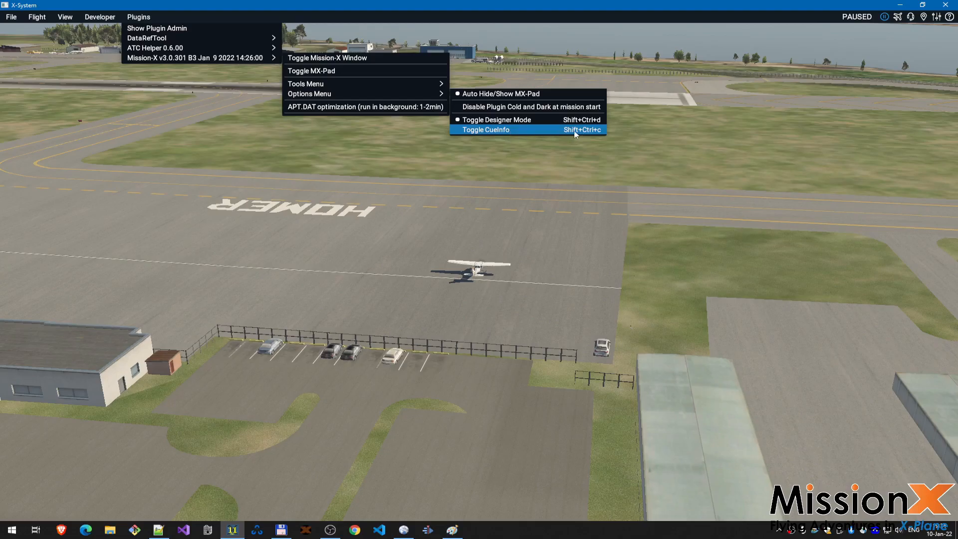
pyautogui.click(492, 132)
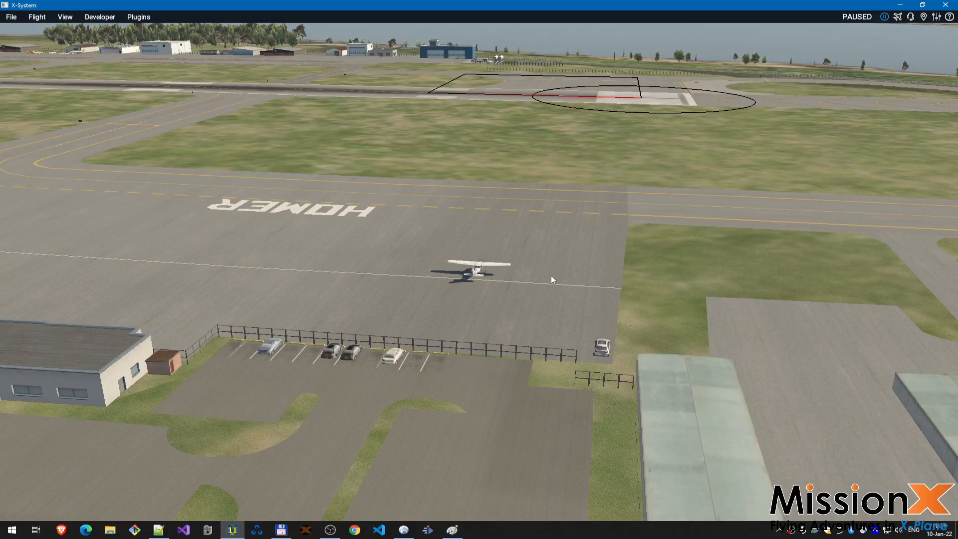
# Step: Inspect the trigger outlines drawn along the Homer runway, from the near threshold to the far end
pyautogui.moveTo(562, 281); pyautogui.dragTo(593, 232)
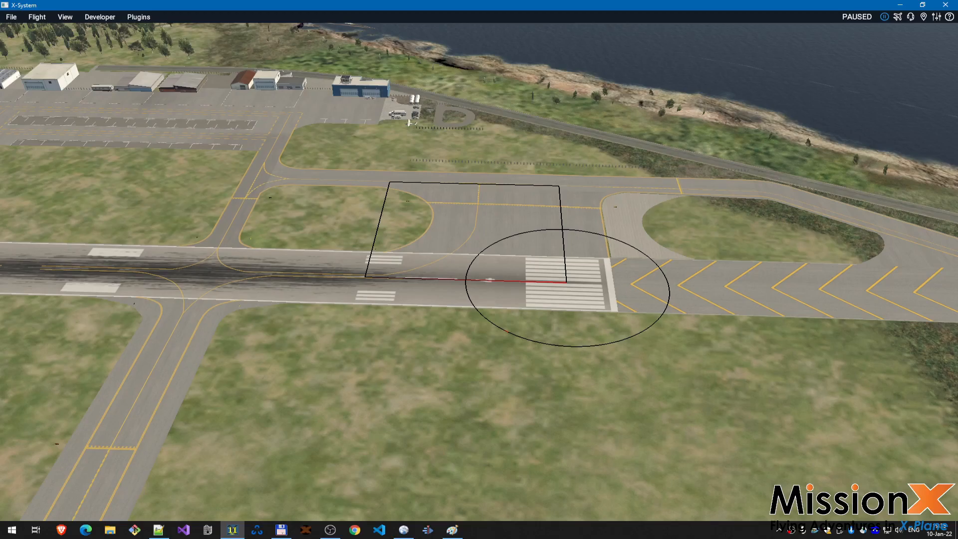
pyautogui.moveTo(717, 308)
pyautogui.mouseDown()
pyautogui.moveTo(645, 282)
pyautogui.moveTo(577, 288)
pyautogui.mouseUp()
pyautogui.moveTo(855, 391); pyautogui.dragTo(180, 280)
pyautogui.press('Up')
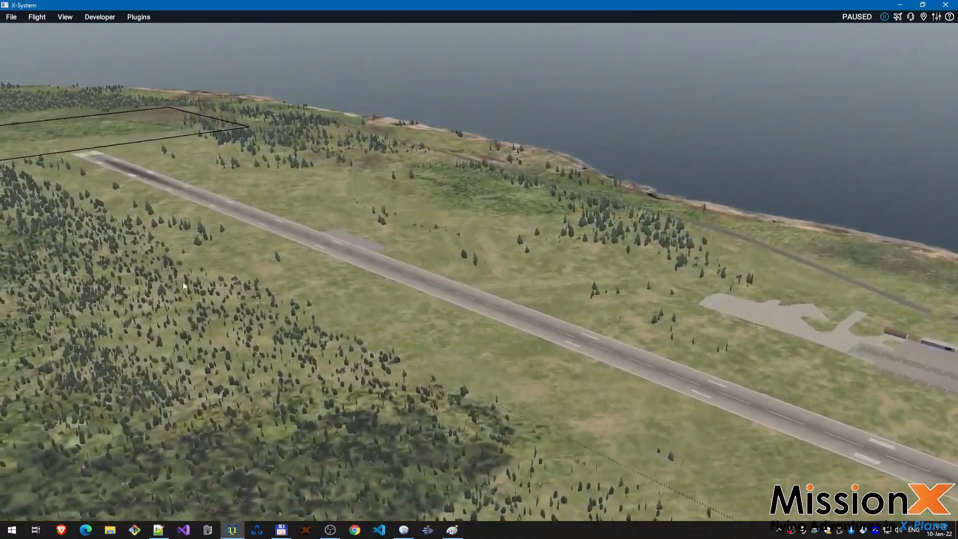
pyautogui.press('Left')
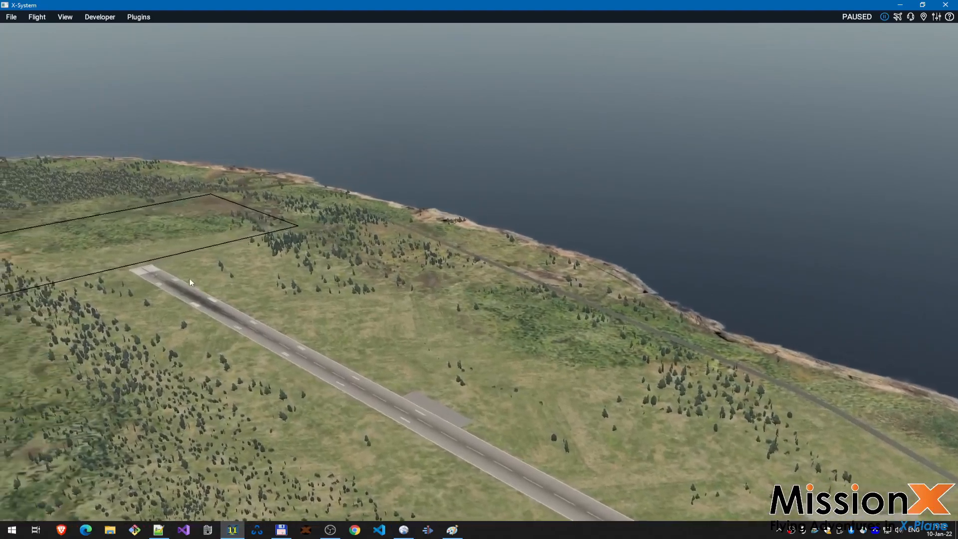
pyautogui.press('Left')
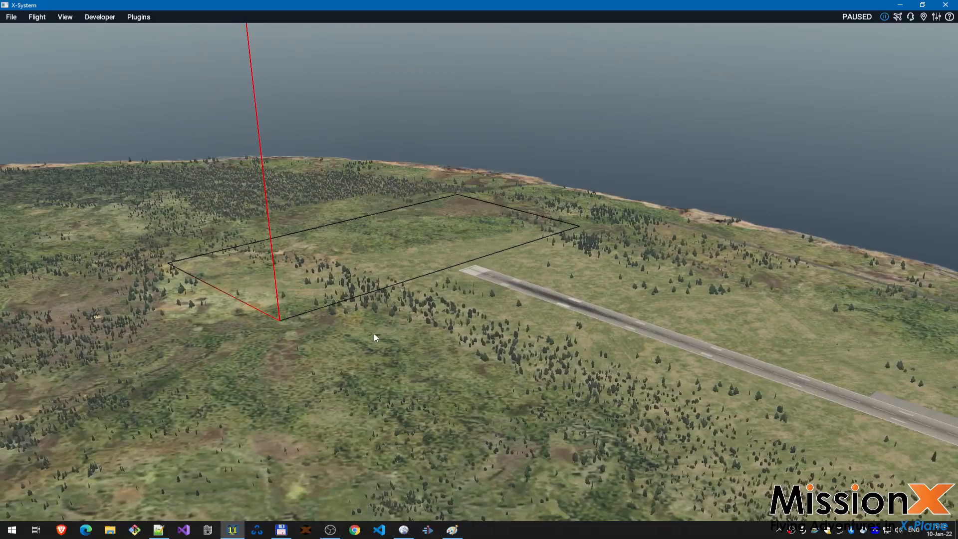
# Step: Examine the box trigger beyond the far end of the runway from ground level and from above
pyautogui.press(',')
pyautogui.moveTo(536, 367); pyautogui.dragTo(437, 334)
pyautogui.press(',')
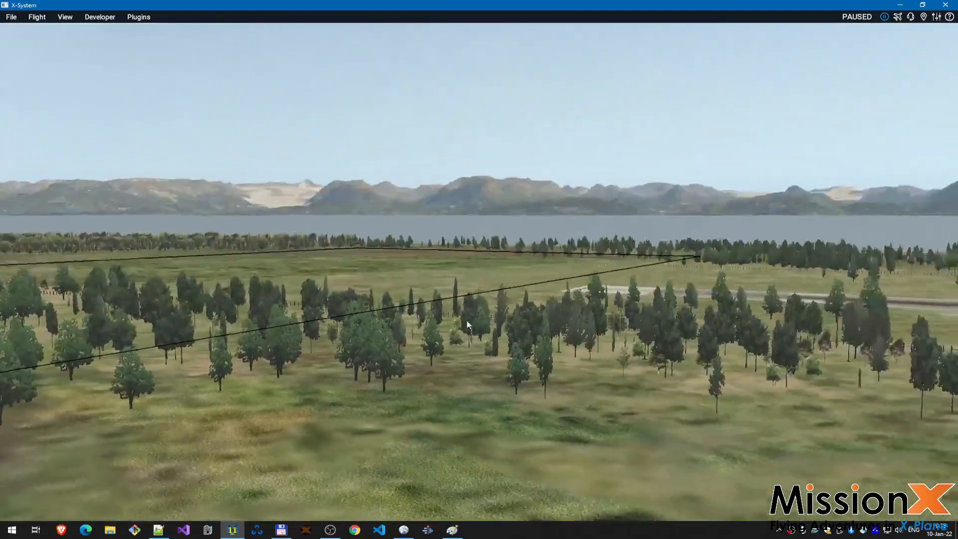
pyautogui.moveTo(468, 325); pyautogui.dragTo(445, 329)
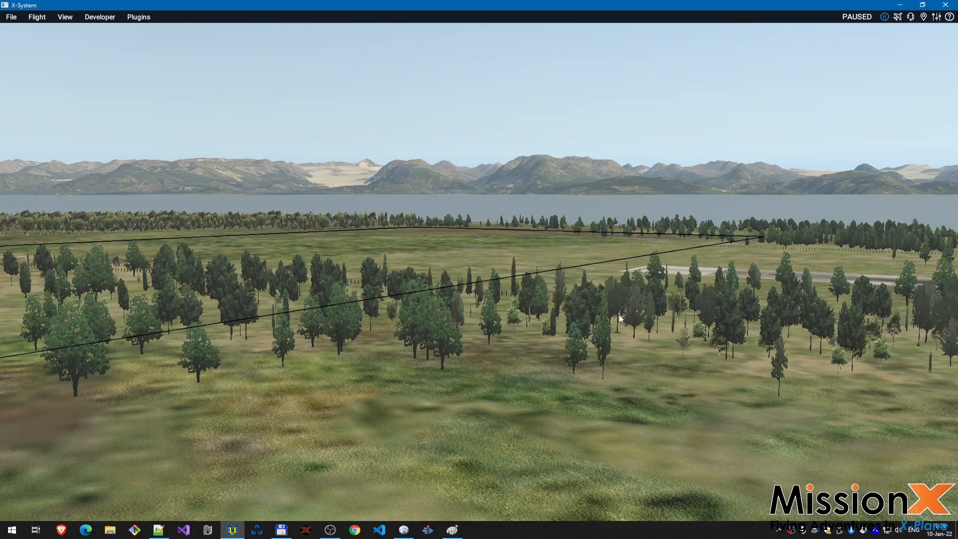
pyautogui.moveTo(540, 445)
pyautogui.mouseDown()
pyautogui.moveTo(348, 426)
pyautogui.moveTo(376, 387)
pyautogui.moveTo(420, 248)
pyautogui.moveTo(475, 208)
pyautogui.moveTo(388, 349)
pyautogui.moveTo(377, 435)
pyautogui.mouseUp()
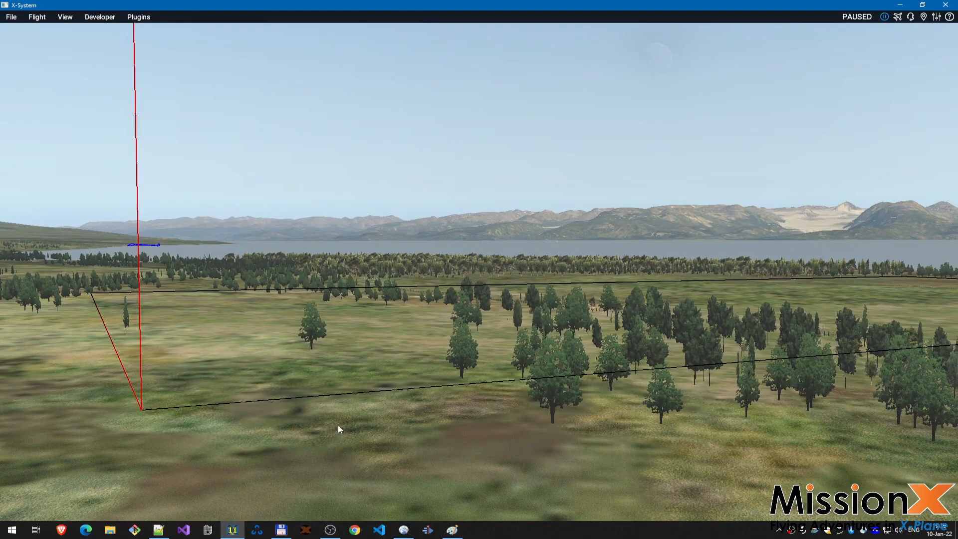
pyautogui.moveTo(338, 426); pyautogui.dragTo(343, 432)
pyautogui.scroll(5, 343, 424)
pyautogui.scroll(-10, 344, 425)
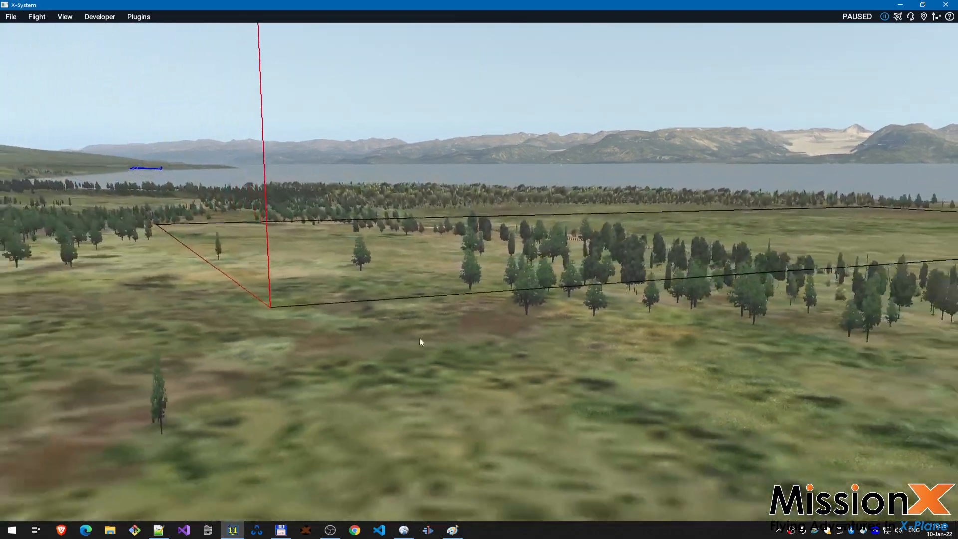
pyautogui.moveTo(423, 311)
pyautogui.mouseDown()
pyautogui.moveTo(427, 342)
pyautogui.moveTo(465, 301)
pyautogui.mouseUp()
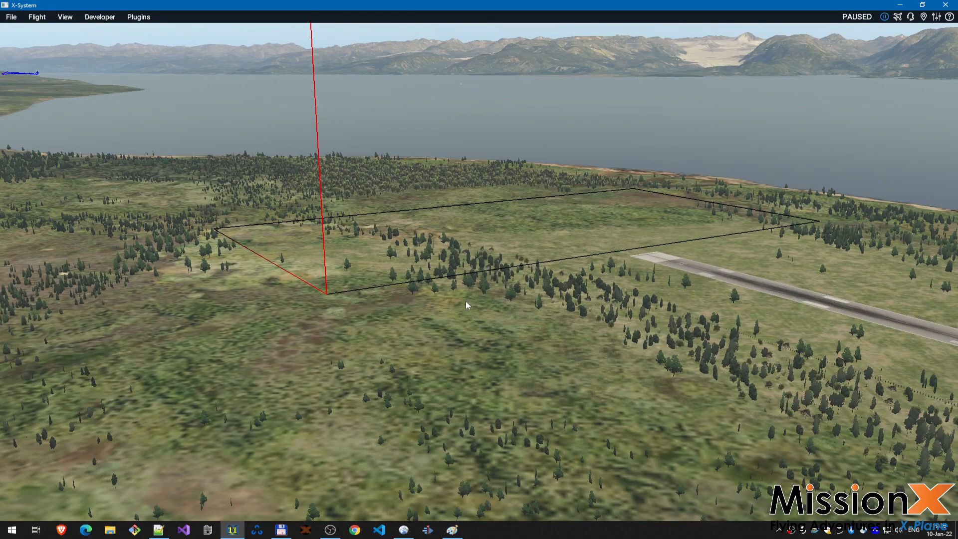
pyautogui.moveTo(466, 301)
pyautogui.mouseDown()
pyautogui.moveTo(442, 344)
pyautogui.moveTo(375, 320)
pyautogui.mouseUp()
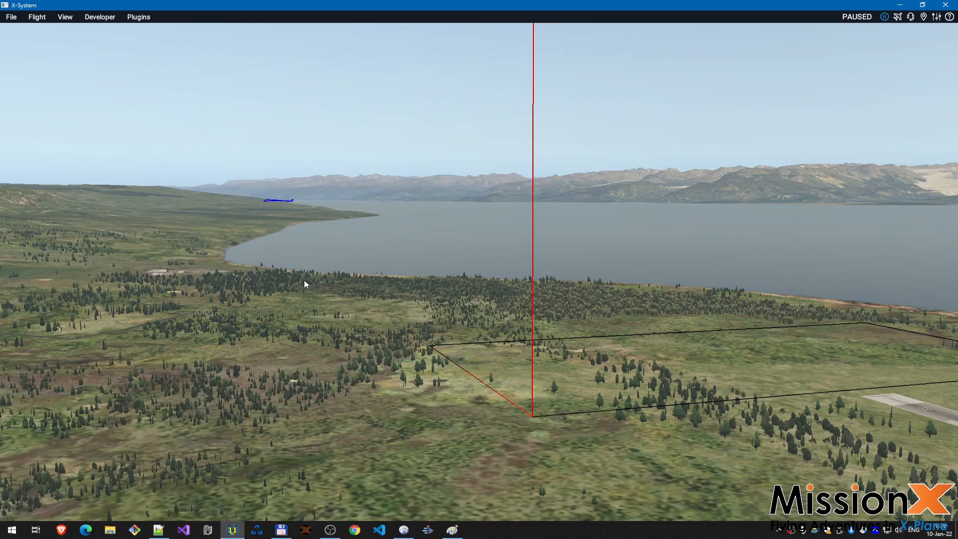
# Step: Return to the cockpit view, show the Mission-X window, and quit the running mission without saving
pyautogui.hotkey('shift', '9')
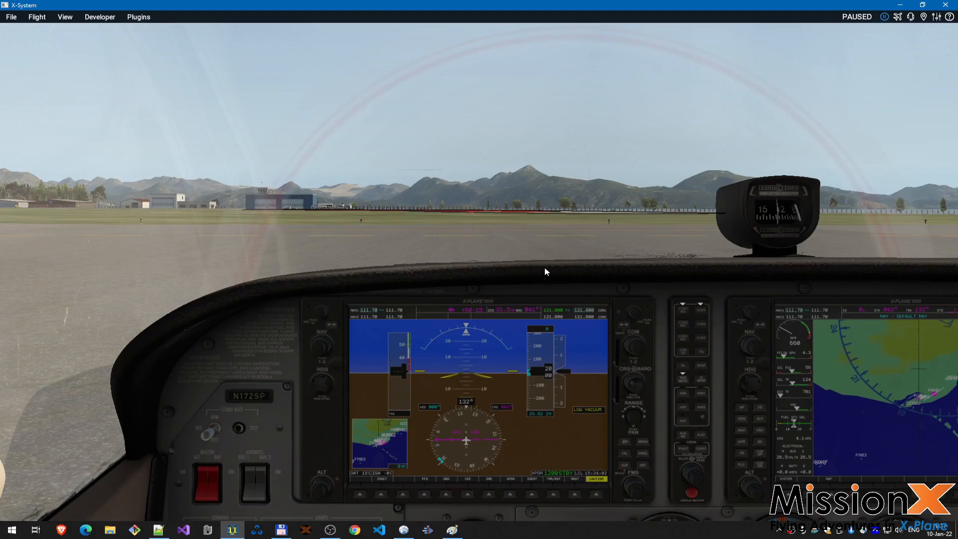
pyautogui.hotkey('ctrl', 'm')
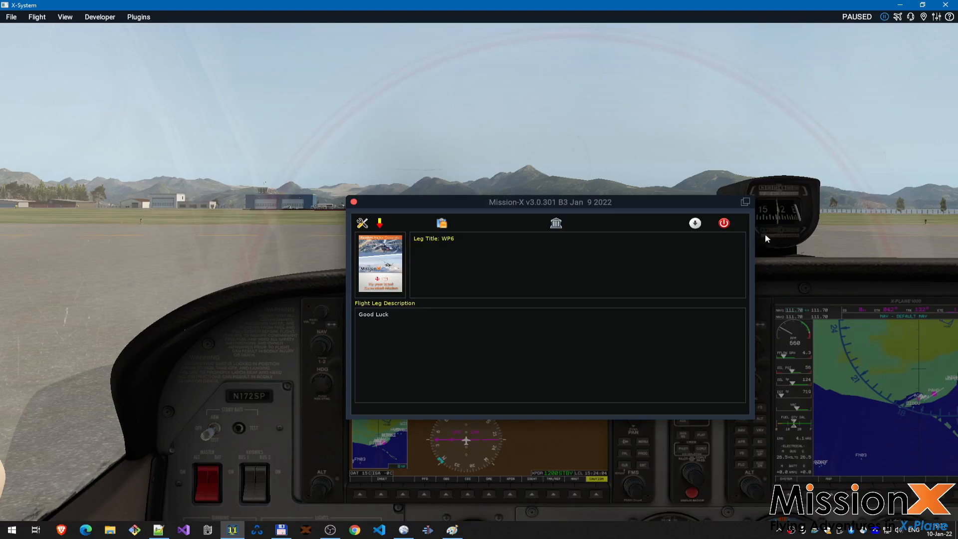
pyautogui.click(725, 223)
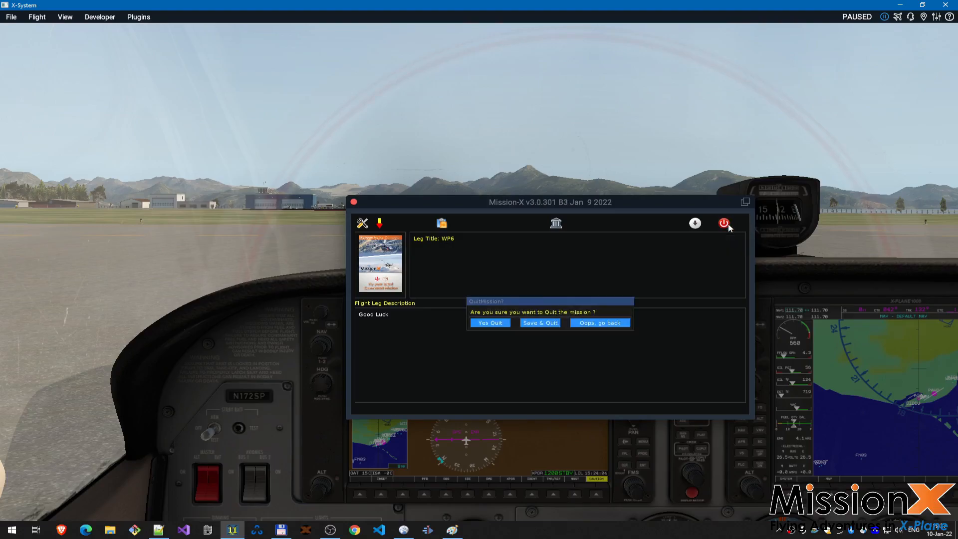
pyautogui.click(488, 325)
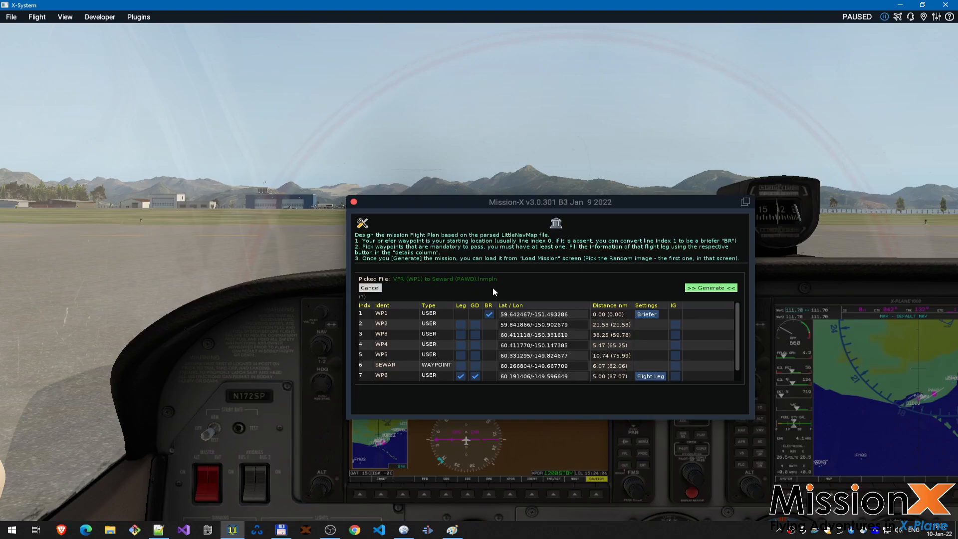
# Step: Open the WP6 flight leg settings and review the boundary settings of trig_7_2 and trig_7_4
pyautogui.click(654, 377)
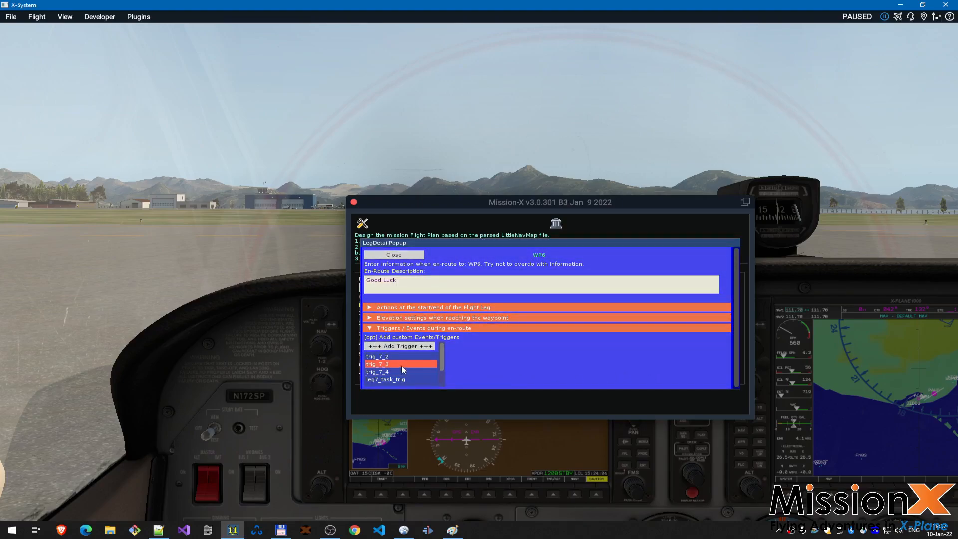
pyautogui.click(385, 359)
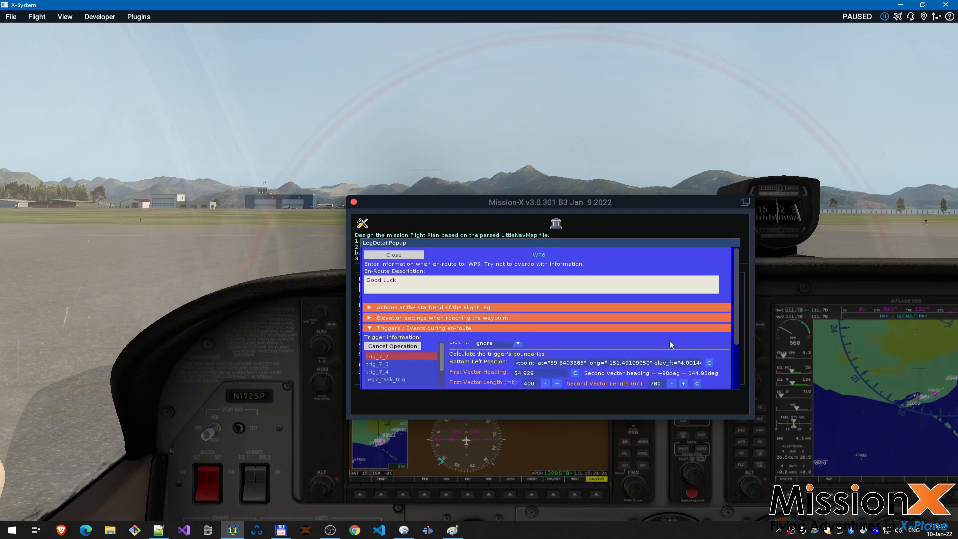
pyautogui.scroll(-2, 584, 343)
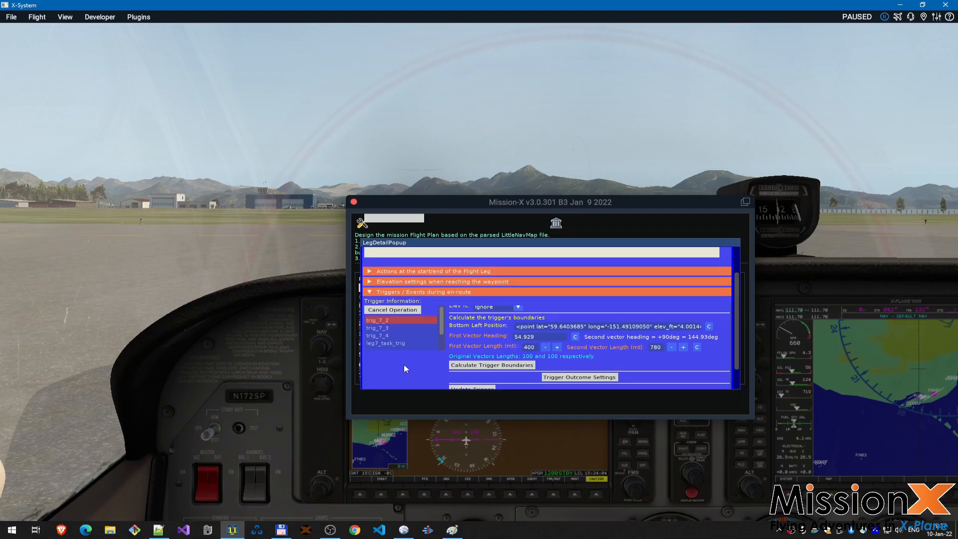
pyautogui.click(388, 372)
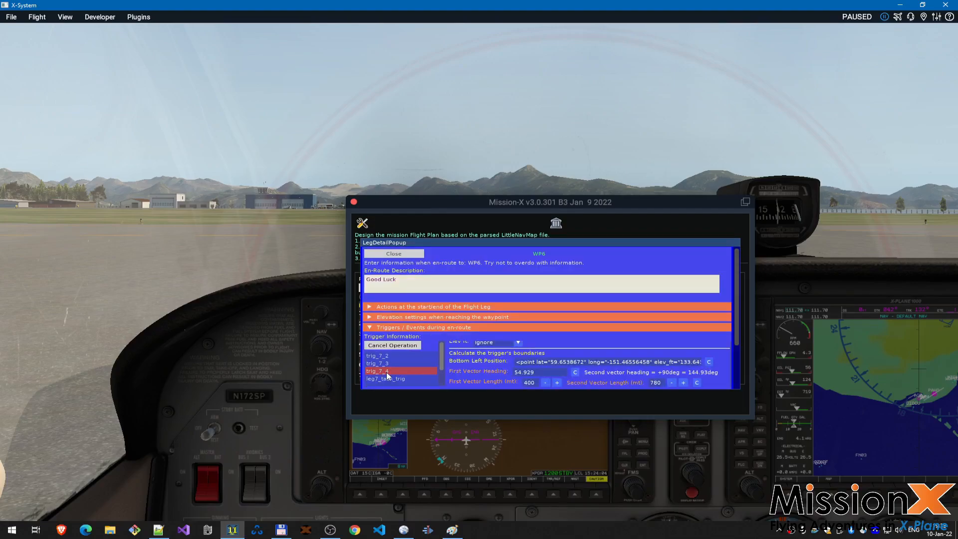
pyautogui.scroll(-3, 729, 366)
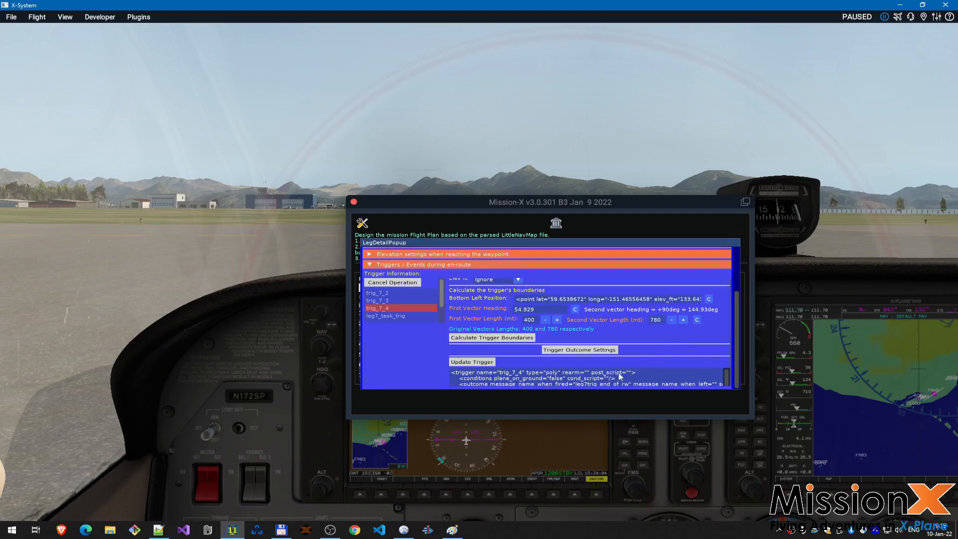
# Step: Check trig_7_4's outcome settings and find its leg7trig_end_of_rw message in random.xml in Notepad++, then minimize the editor
pyautogui.click(597, 376)
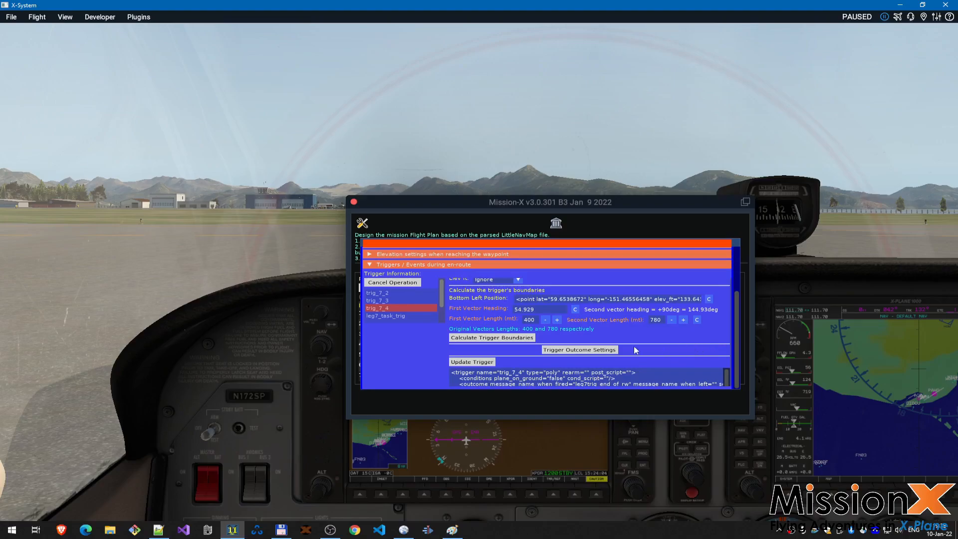
pyautogui.click(599, 349)
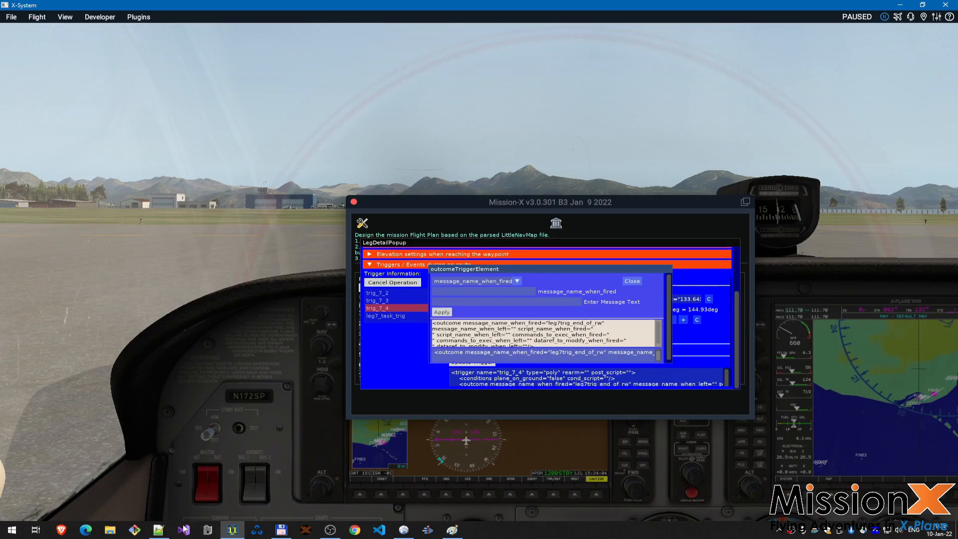
pyautogui.click(159, 531)
pyautogui.scroll(-13, 299, 337)
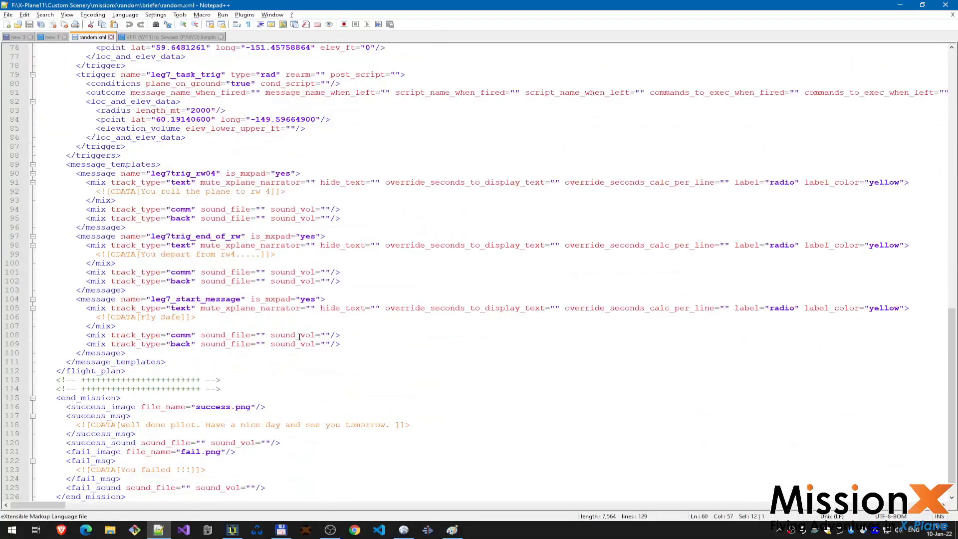
pyautogui.doubleClick(208, 237)
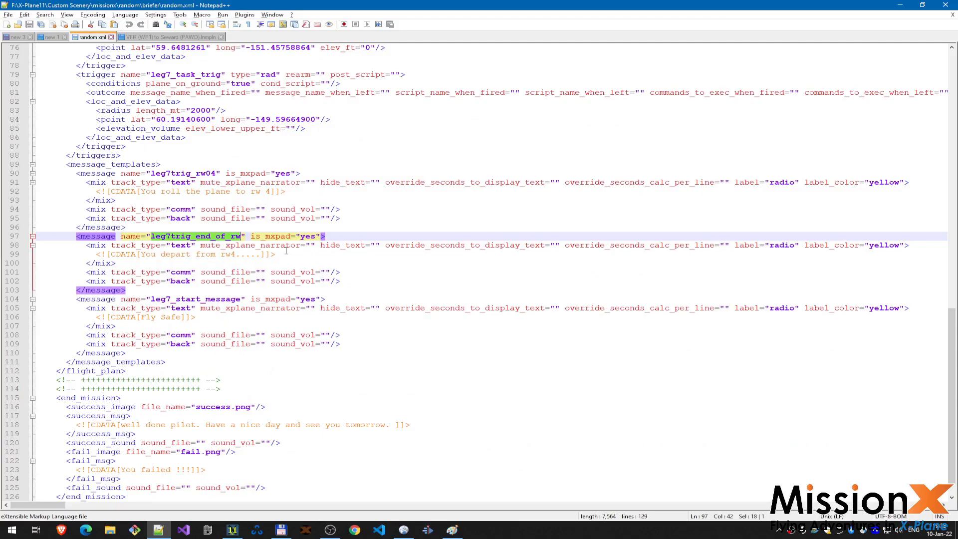
pyautogui.click(899, 5)
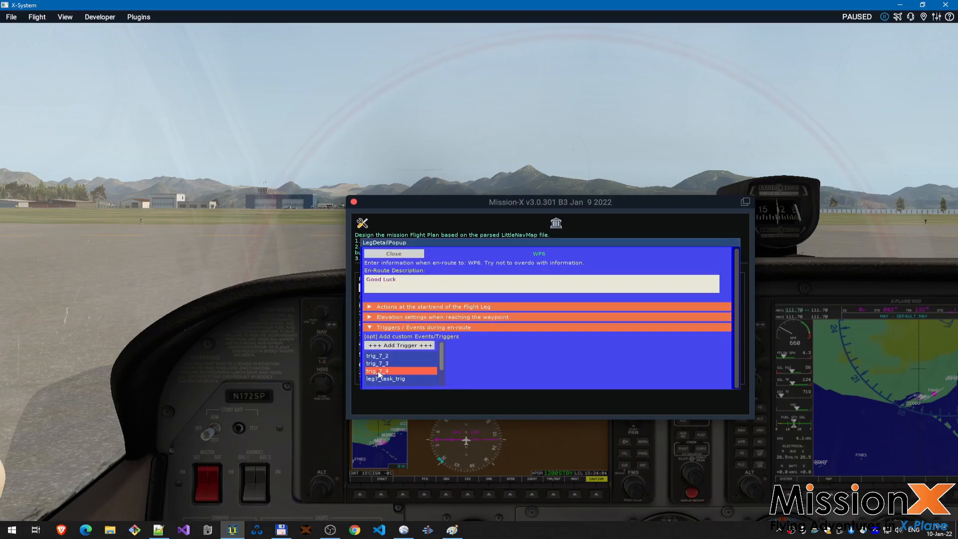
# Step: Reopen trig_7_4 in the Mission-X window and confirm an input field to restore scrolling of its settings
pyautogui.click(378, 372)
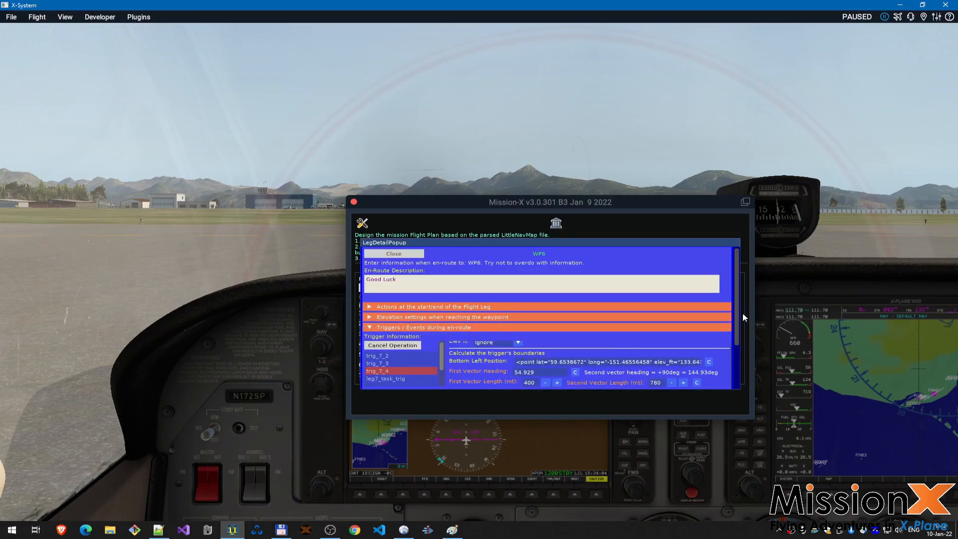
pyautogui.moveTo(739, 314); pyautogui.dragTo(739, 371)
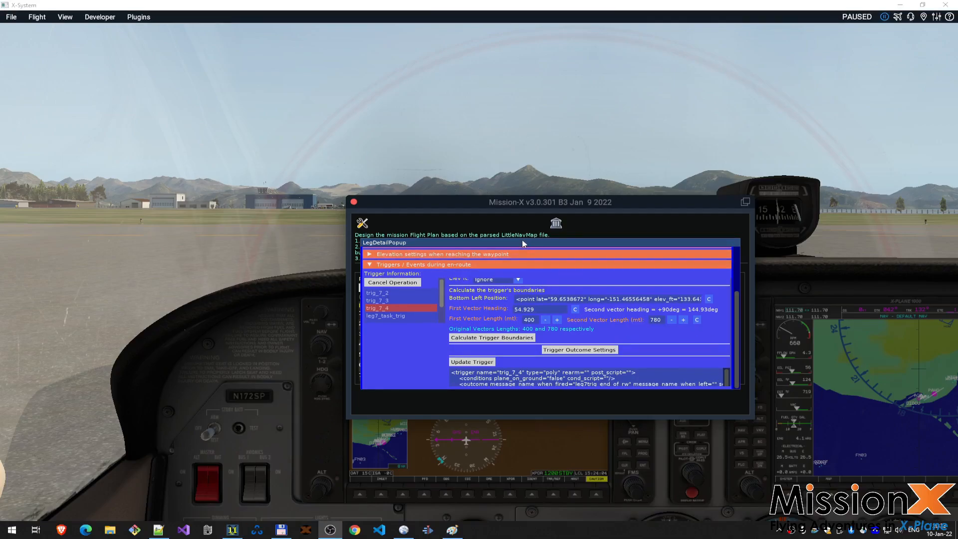
pyautogui.click(629, 331)
pyautogui.moveTo(738, 328)
pyautogui.mouseDown()
pyautogui.moveTo(736, 309)
pyautogui.moveTo(735, 325)
pyautogui.mouseUp()
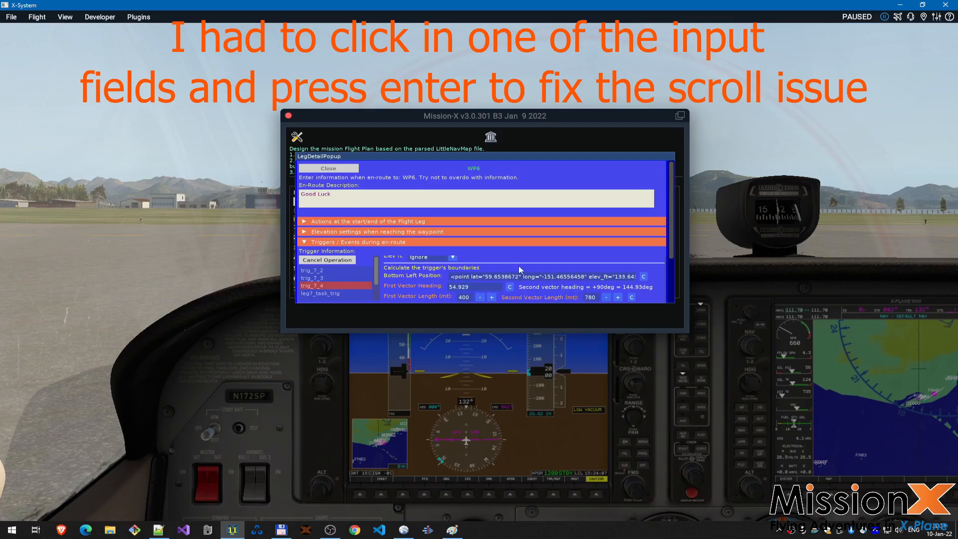
pyautogui.press('Return')
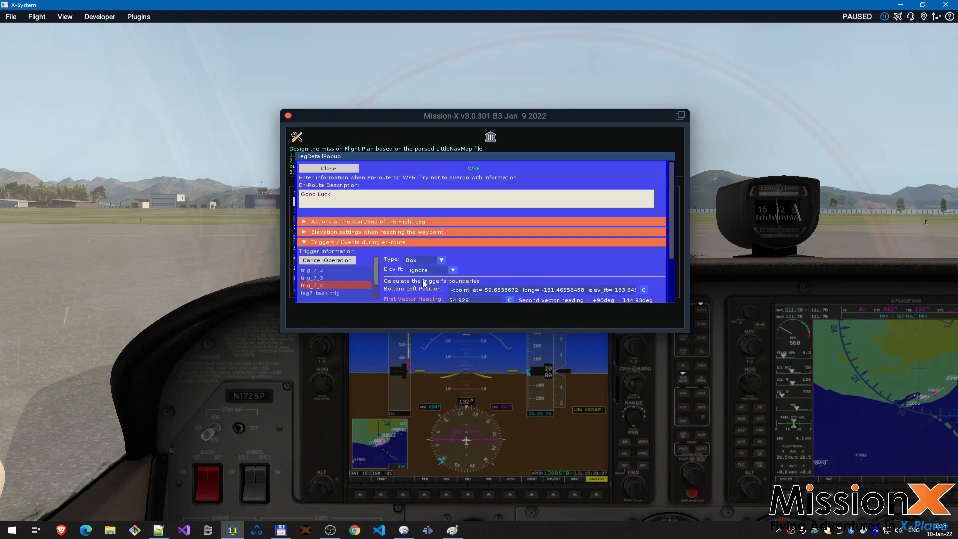
# Step: Review trig_7_4's elevation options and its XML definition, including the elevation volume and boundary points
pyautogui.click(453, 270)
pyautogui.click(454, 269)
pyautogui.moveTo(674, 214); pyautogui.dragTo(678, 270)
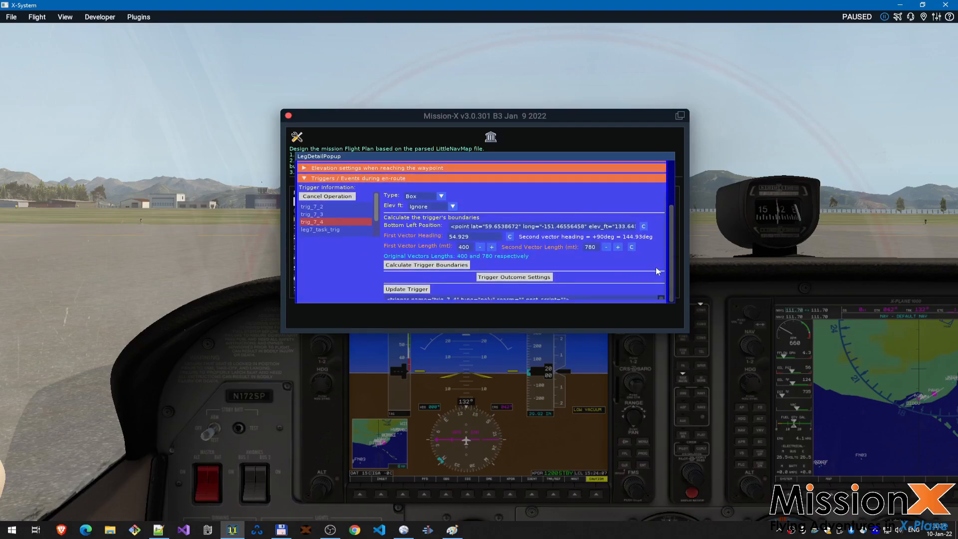
pyautogui.scroll(-3, 646, 265)
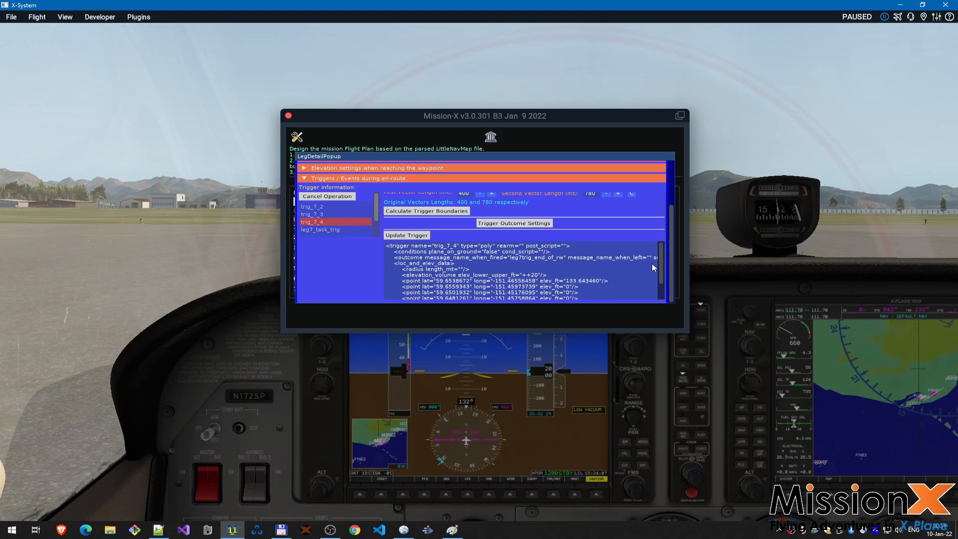
pyautogui.scroll(2, 654, 238)
pyautogui.scroll(-1, 624, 247)
pyautogui.scroll(1, 600, 260)
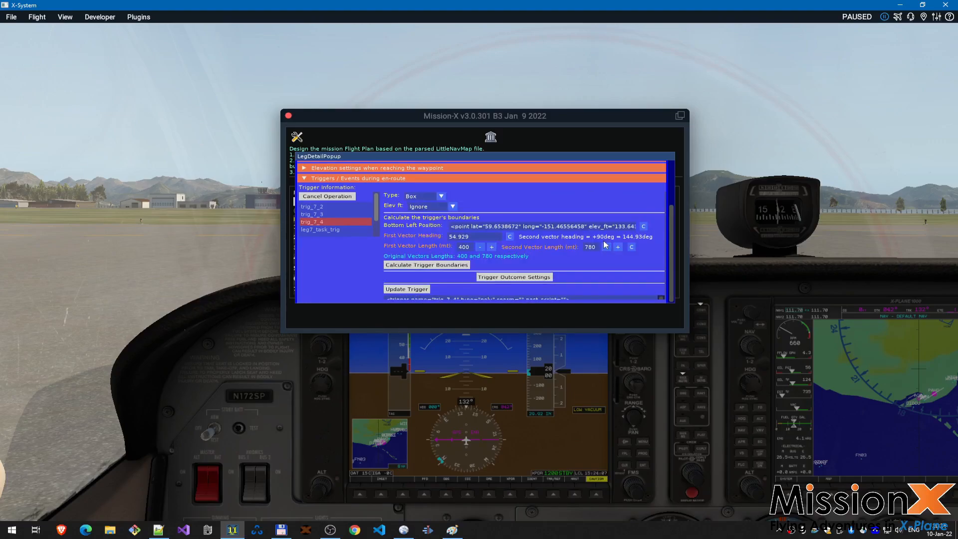
# Step: Set trig_7_4's elevation condition to Airborne and show the available elevation limit options
pyautogui.click(447, 207)
pyautogui.click(426, 233)
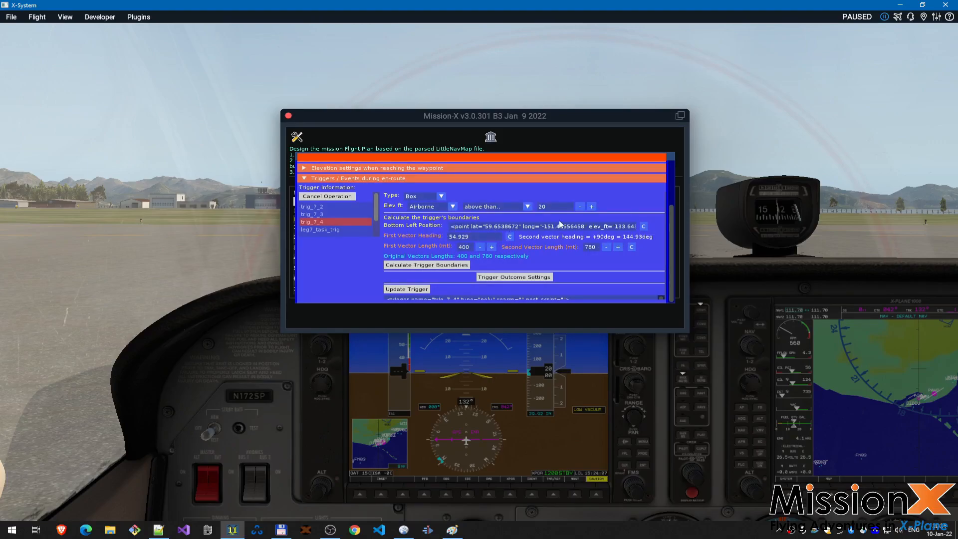
pyautogui.click(526, 208)
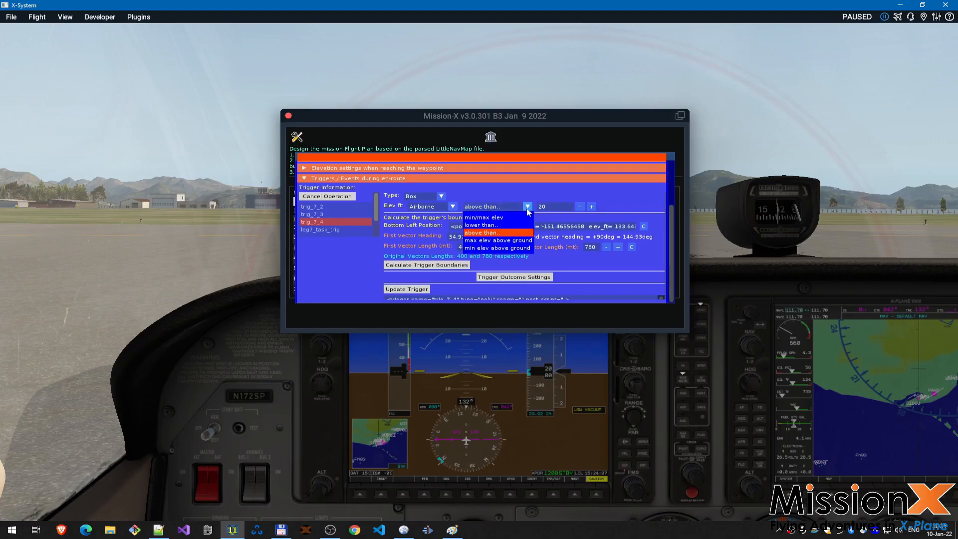
# Step: Give trigger trig_7_4 a minimum elevation above ground of 100 ft, recalculate its boundaries and update the trigger
pyautogui.click(508, 248)
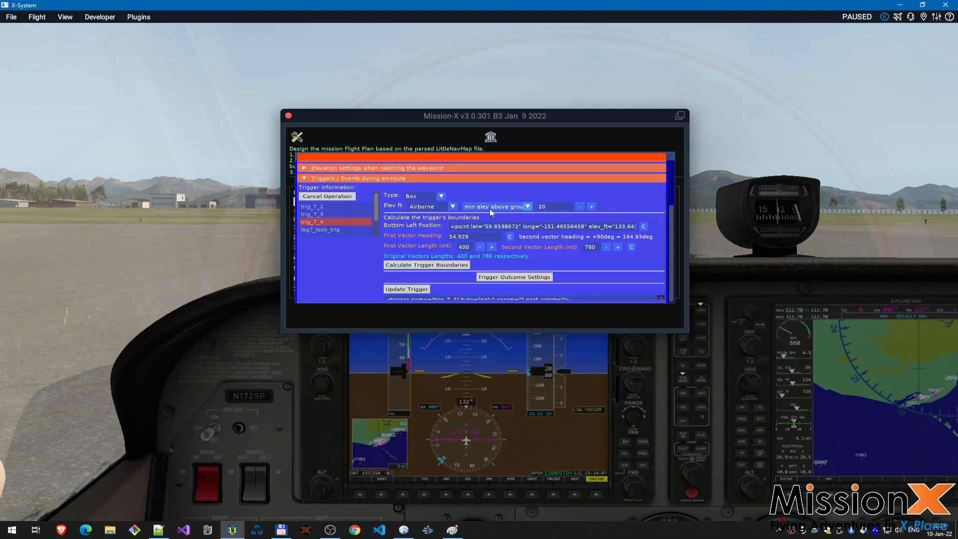
pyautogui.click(592, 207)
pyautogui.click(540, 207)
pyautogui.press('BackSpace')
pyautogui.press('BackSpace')
pyautogui.write('0')
pyautogui.click(420, 265)
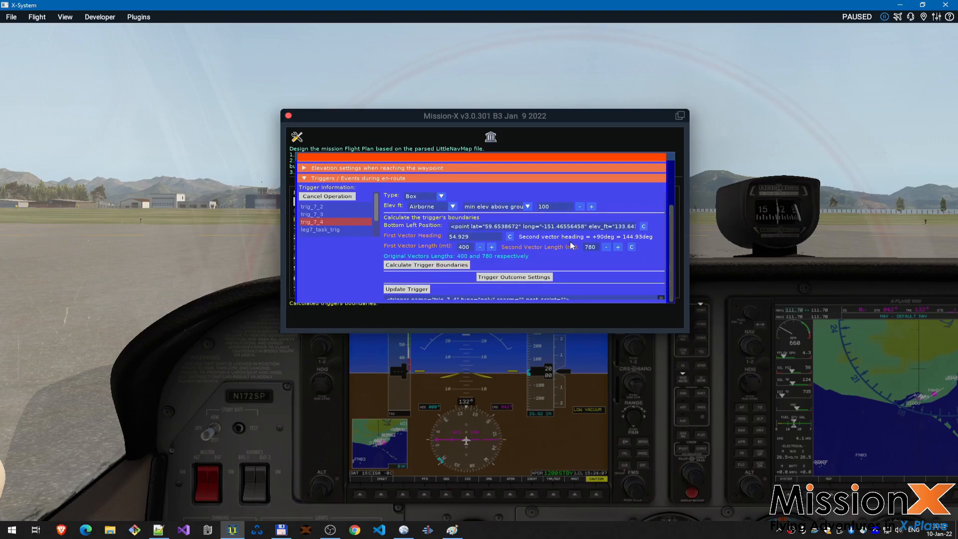
pyautogui.click(407, 289)
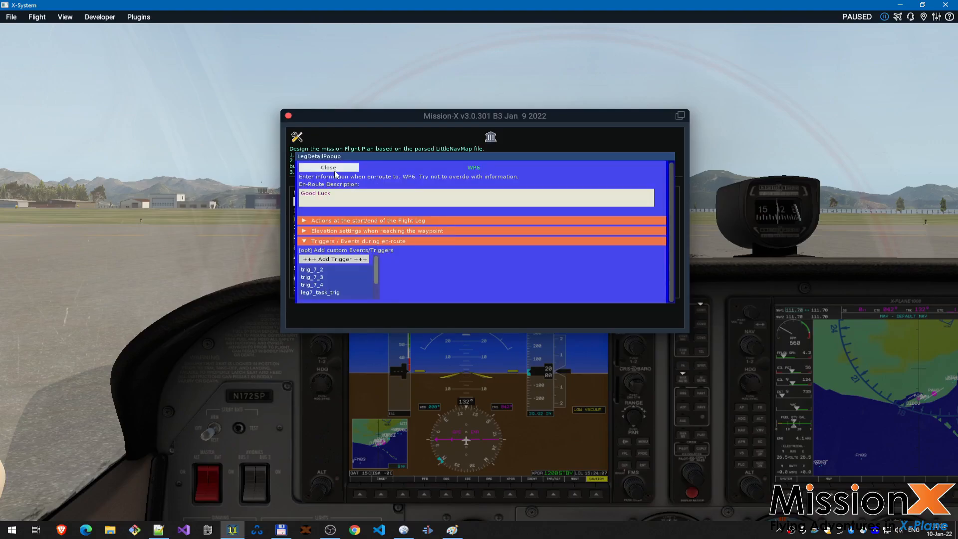
# Step: Close the leg details, generate the mission, and load the resulting random mission
pyautogui.click(335, 171)
pyautogui.click(646, 202)
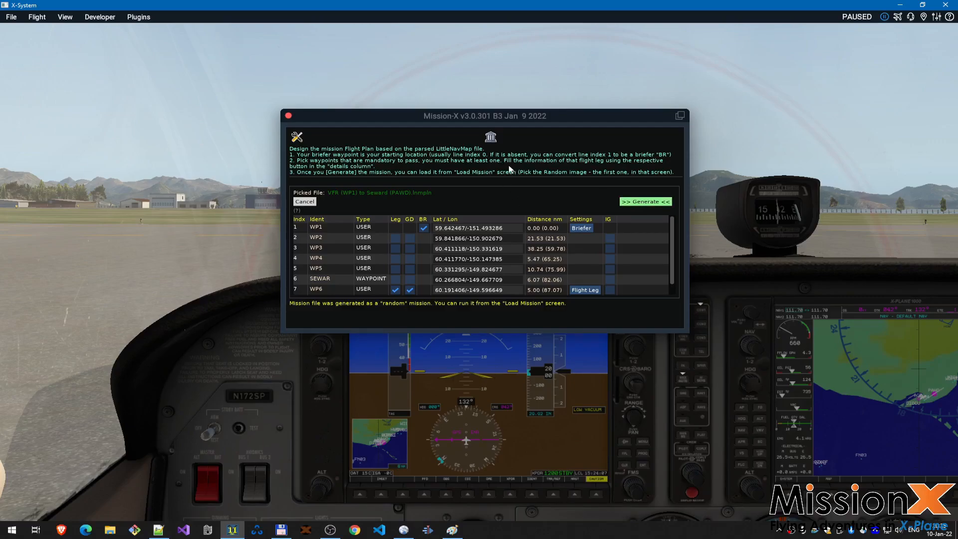
pyautogui.click(492, 138)
pyautogui.click(589, 176)
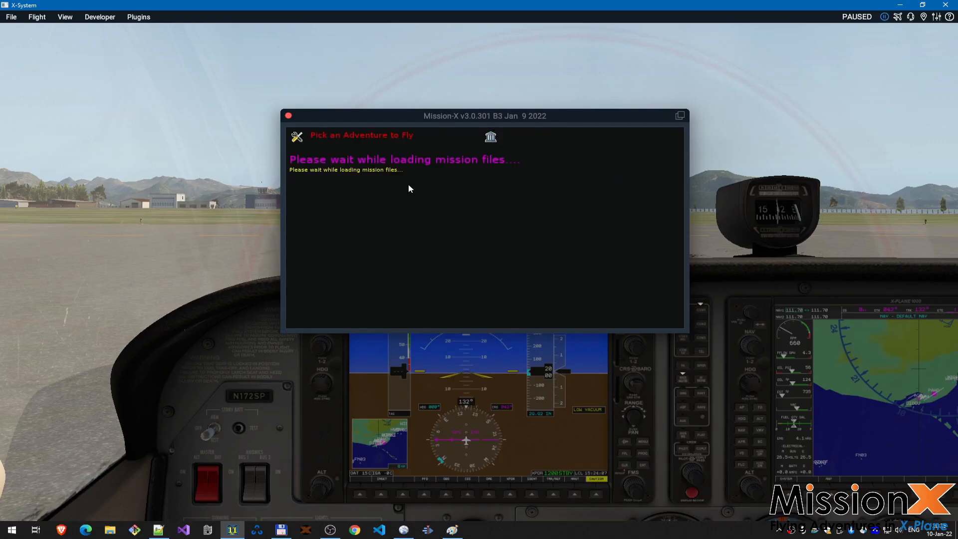
pyautogui.click(367, 197)
pyautogui.click(509, 307)
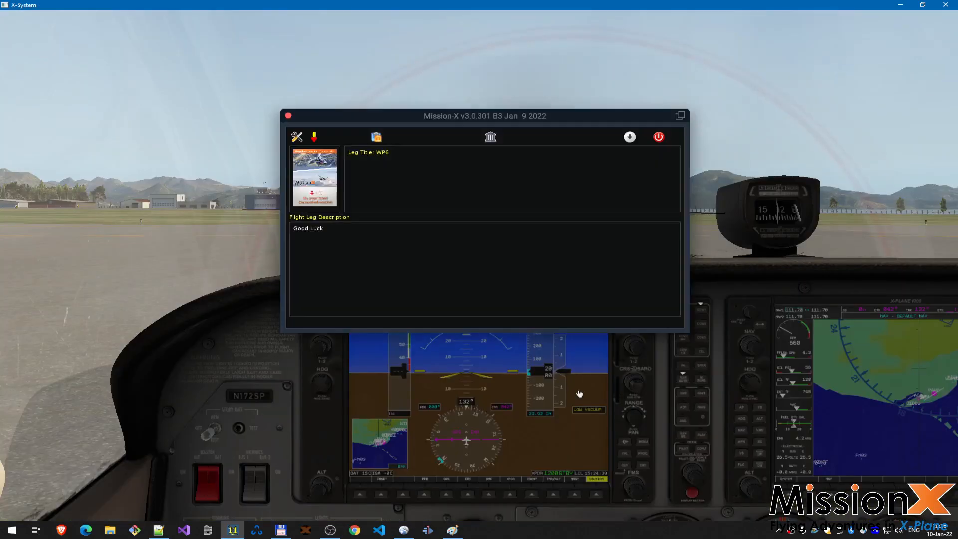
# Step: Quit the loaded mission without saving and return to the flight plan conversion screen
pyautogui.click(659, 137)
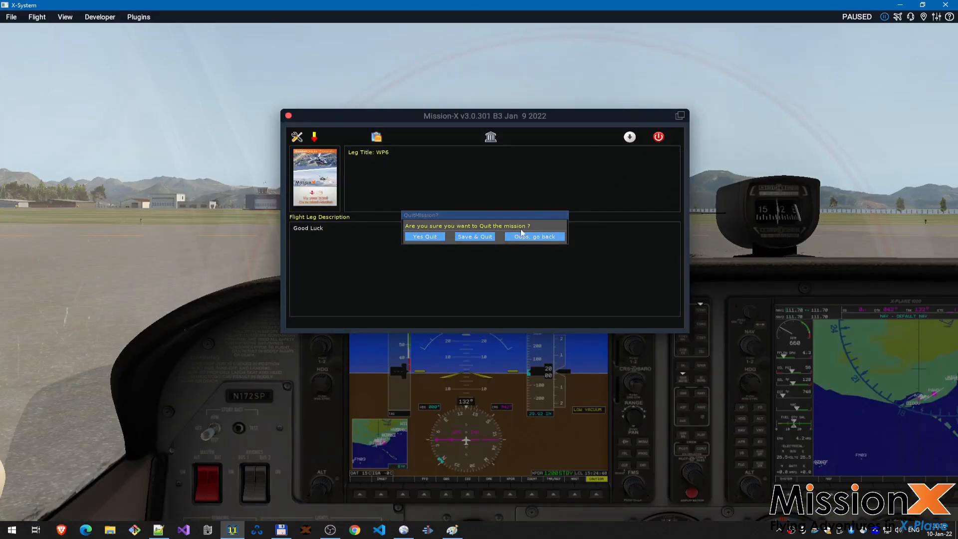
pyautogui.click(427, 237)
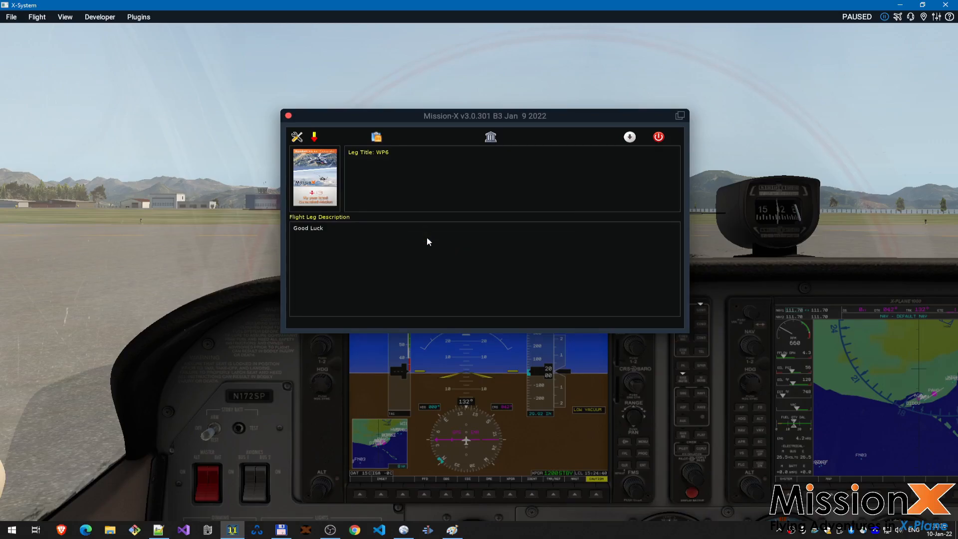
pyautogui.click(640, 256)
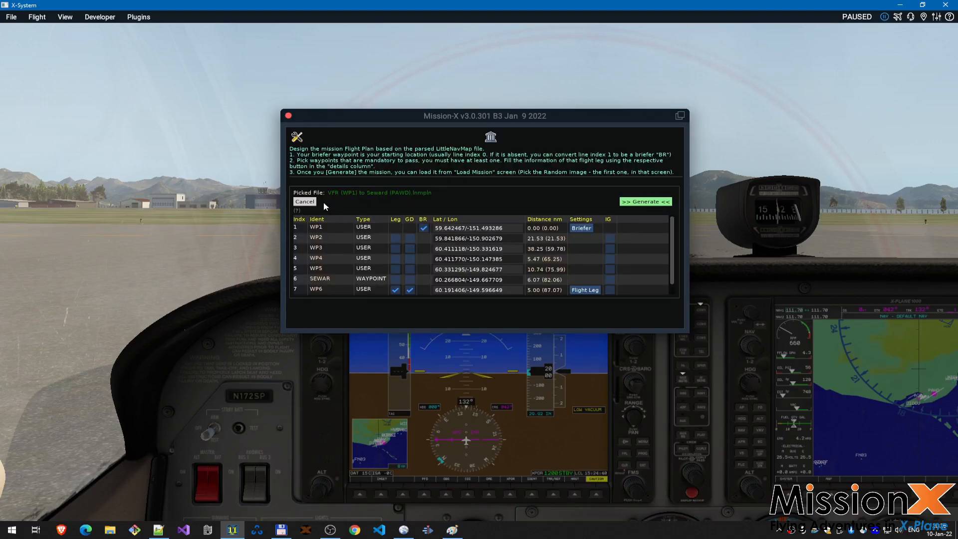
# Step: In the WP6 flight leg, set trigger trig_7_2 to Airborne with a minimum elevation above ground of 20 ft
pyautogui.click(585, 291)
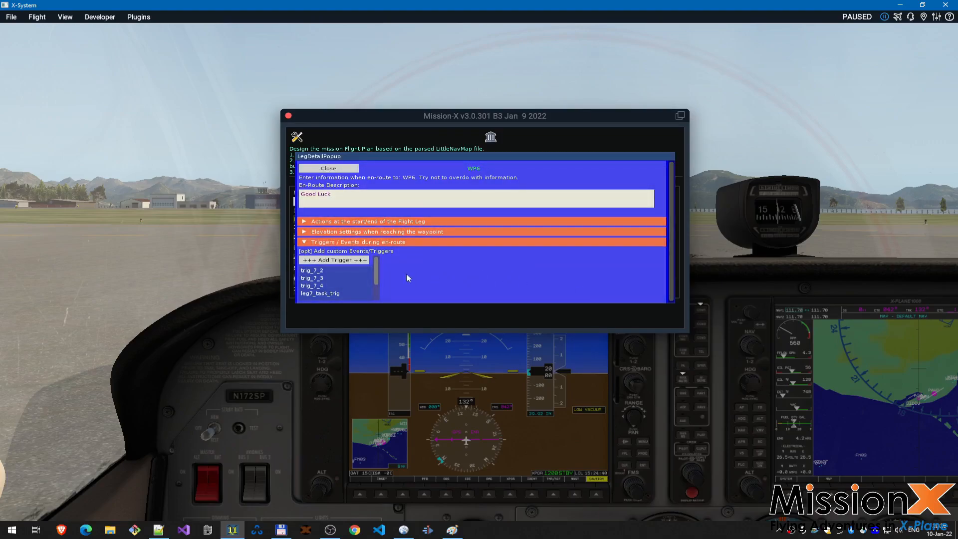
pyautogui.click(322, 269)
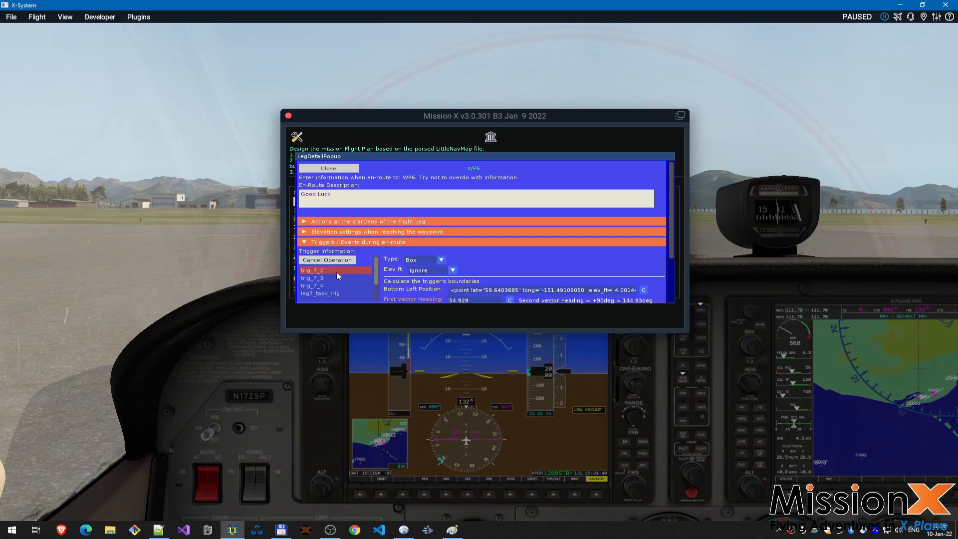
pyautogui.scroll(-2, 556, 251)
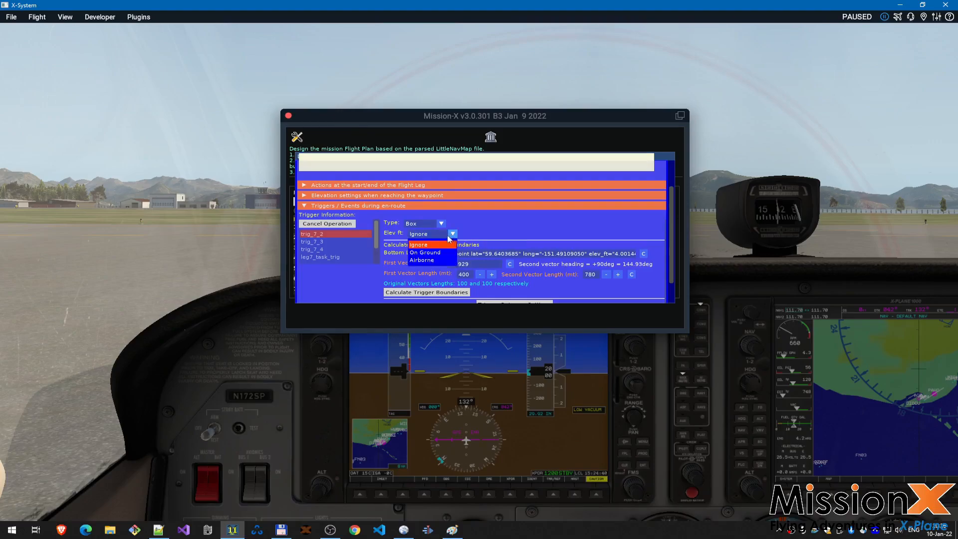
pyautogui.click(432, 260)
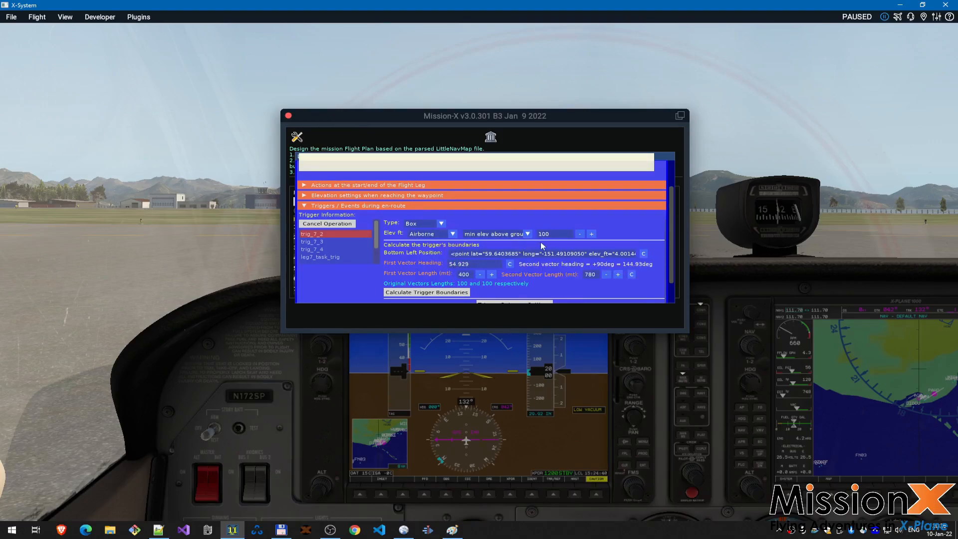
pyautogui.click(564, 235)
pyautogui.press('BackSpace')
pyautogui.press('BackSpace')
pyautogui.press('BackSpace')
pyautogui.write('20')
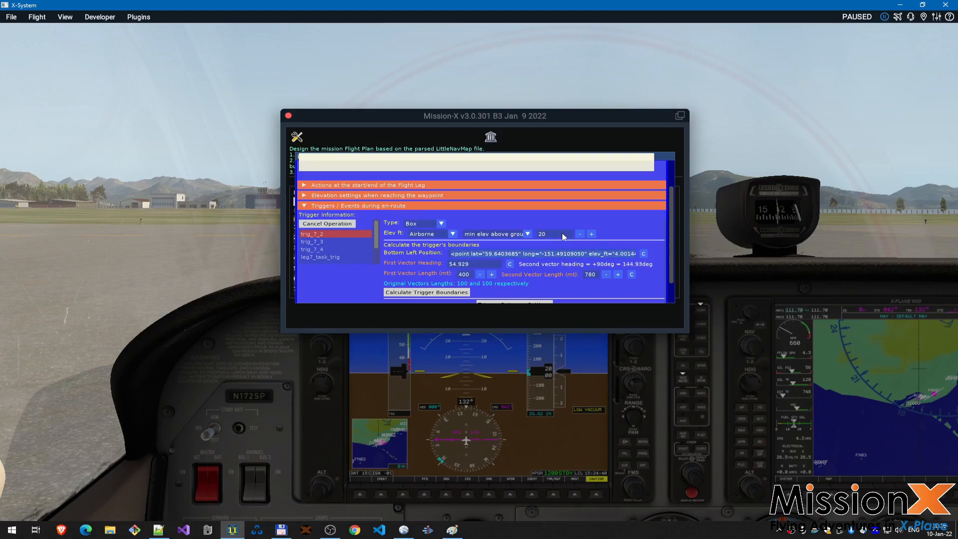
# Step: Update trigger trig_7_2, then leave the leg details and generate the mission
pyautogui.moveTo(671, 204); pyautogui.dragTo(672, 257)
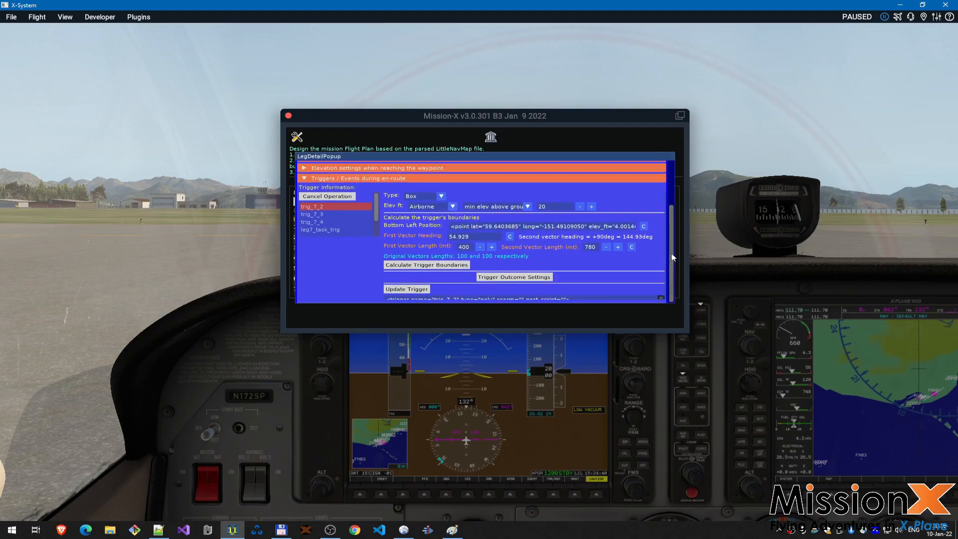
pyautogui.scroll(-3, 658, 249)
pyautogui.scroll(2, 643, 235)
pyautogui.scroll(2, 644, 235)
pyautogui.click(409, 290)
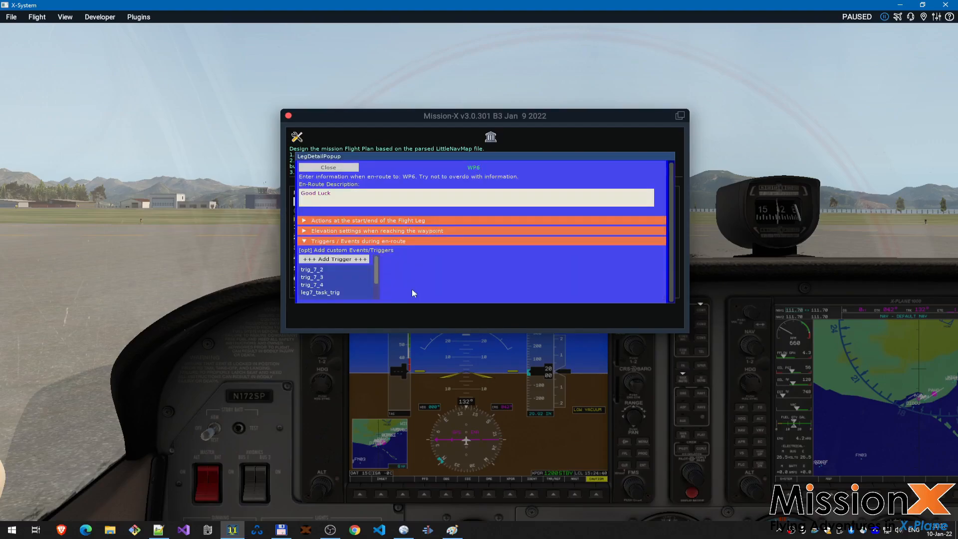
pyautogui.click(329, 168)
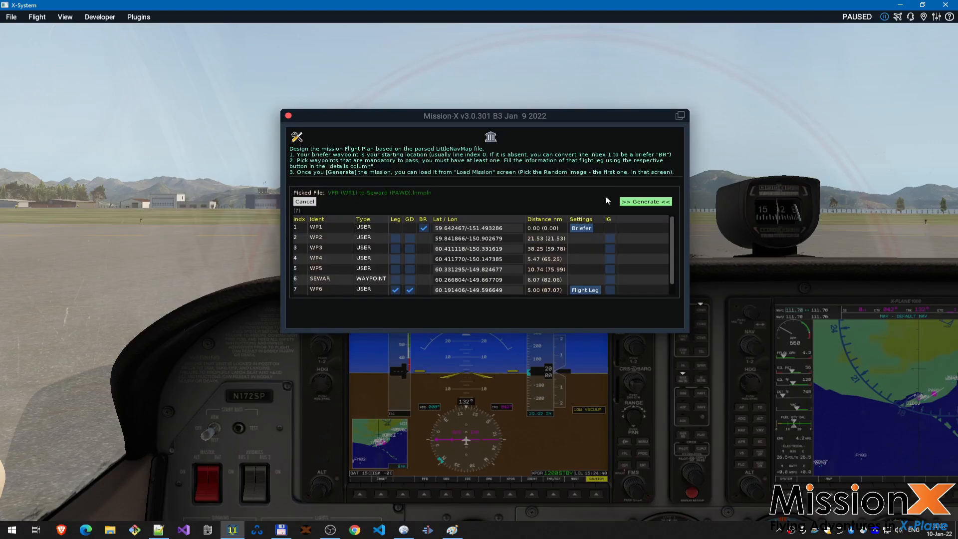
pyautogui.click(648, 202)
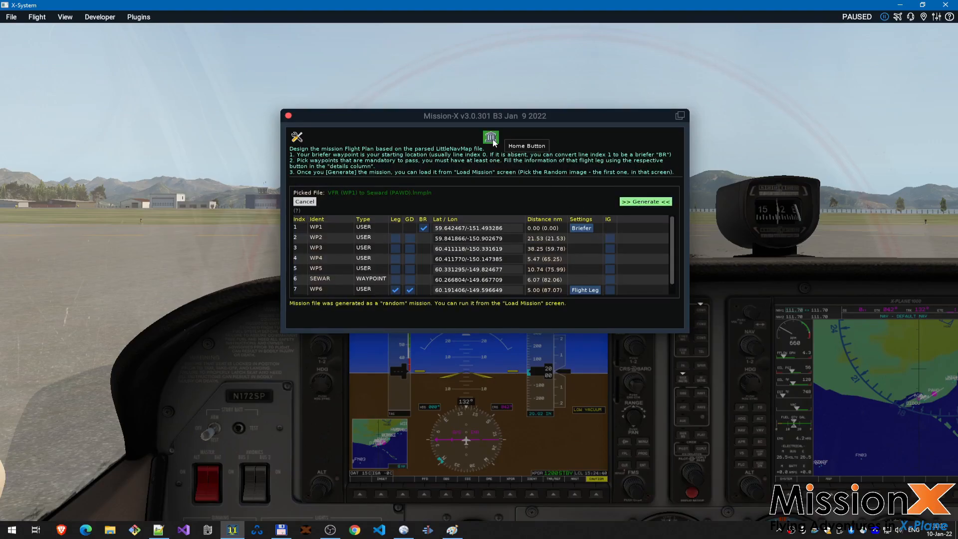
# Step: Load the generated random.xml mission from the mission list and start it
pyautogui.click(491, 138)
pyautogui.click(617, 183)
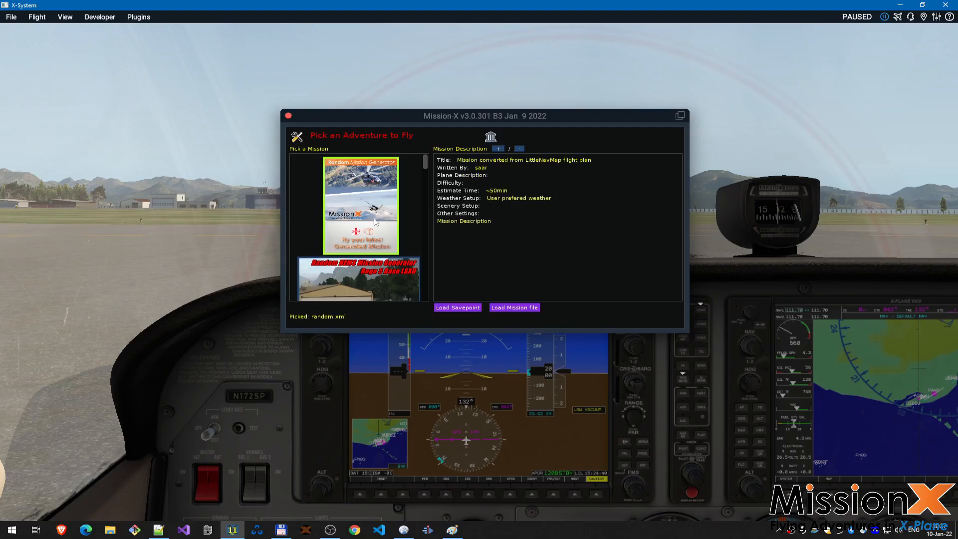
pyautogui.click(513, 311)
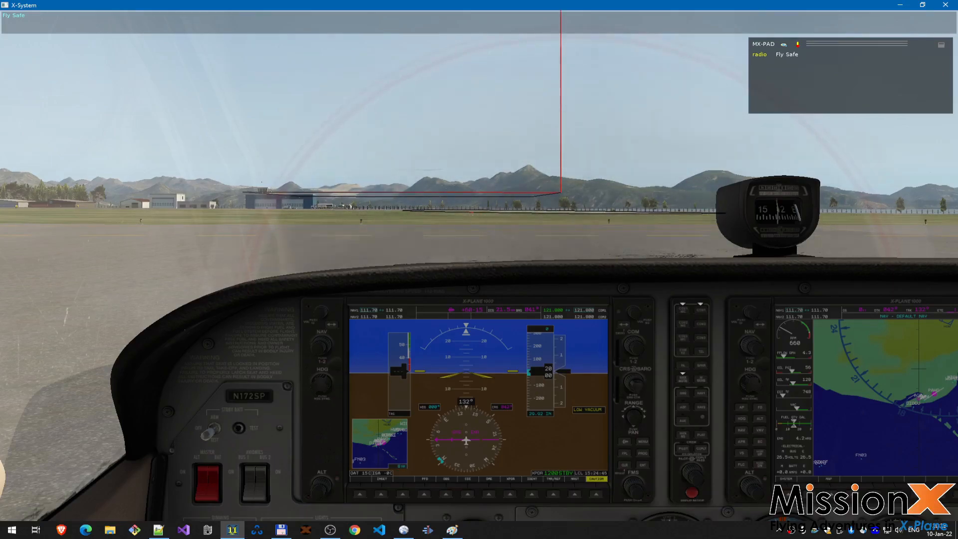
pyautogui.click(470, 256)
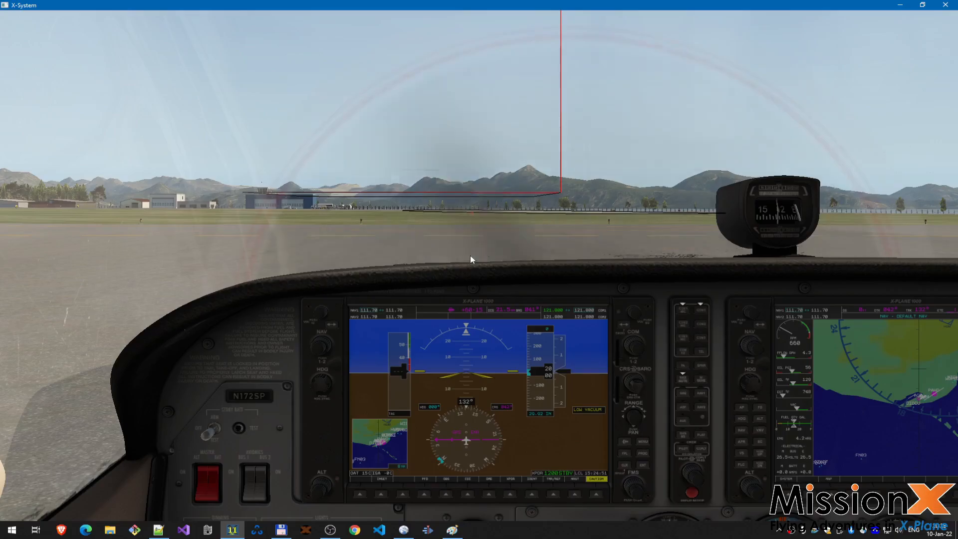
# Step: Examine the drawn trigger zones around the airport from a raised outside camera, then return to the cockpit view
pyautogui.press('c')
pyautogui.press('Up')
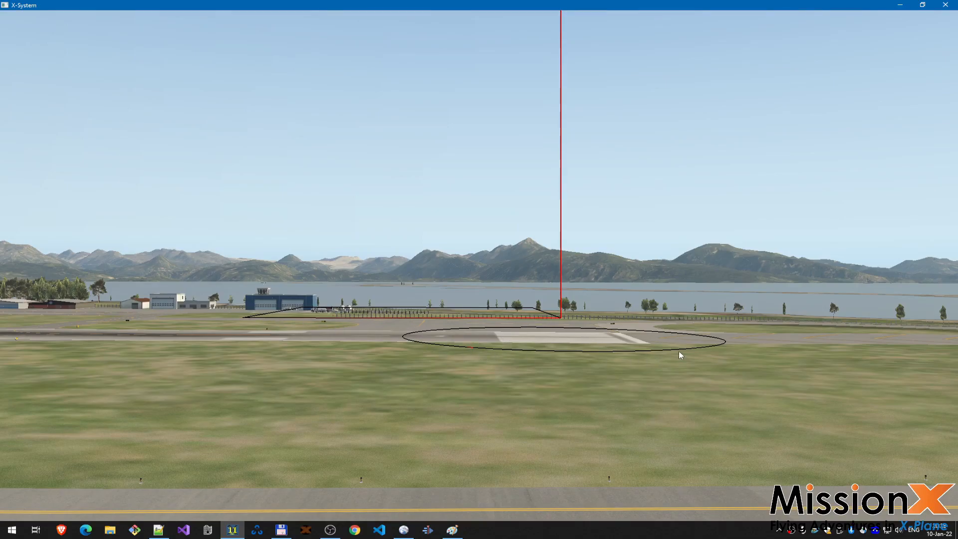
pyautogui.moveTo(736, 380)
pyautogui.mouseDown()
pyautogui.moveTo(350, 363)
pyautogui.moveTo(301, 334)
pyautogui.mouseUp()
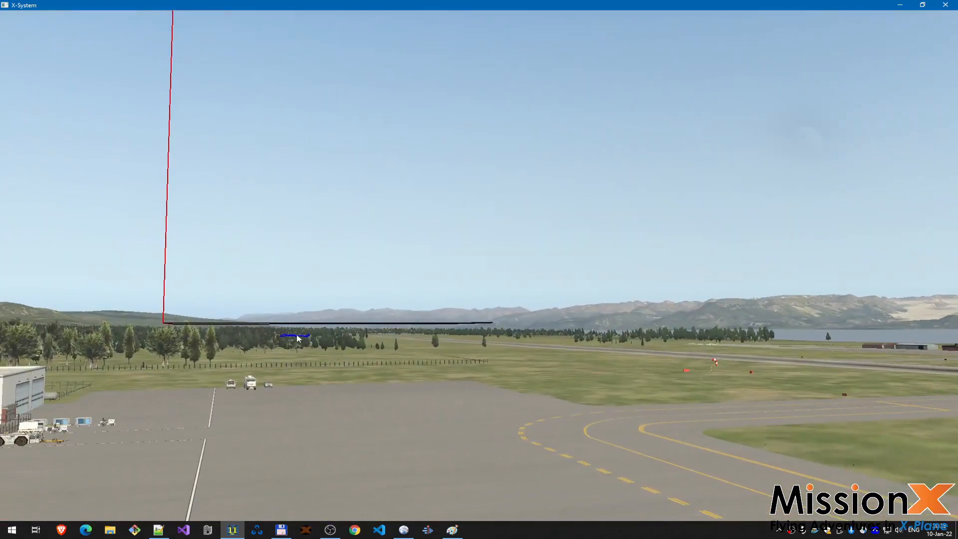
pyautogui.moveTo(385, 384)
pyautogui.mouseDown()
pyautogui.moveTo(733, 402)
pyautogui.moveTo(534, 388)
pyautogui.mouseUp()
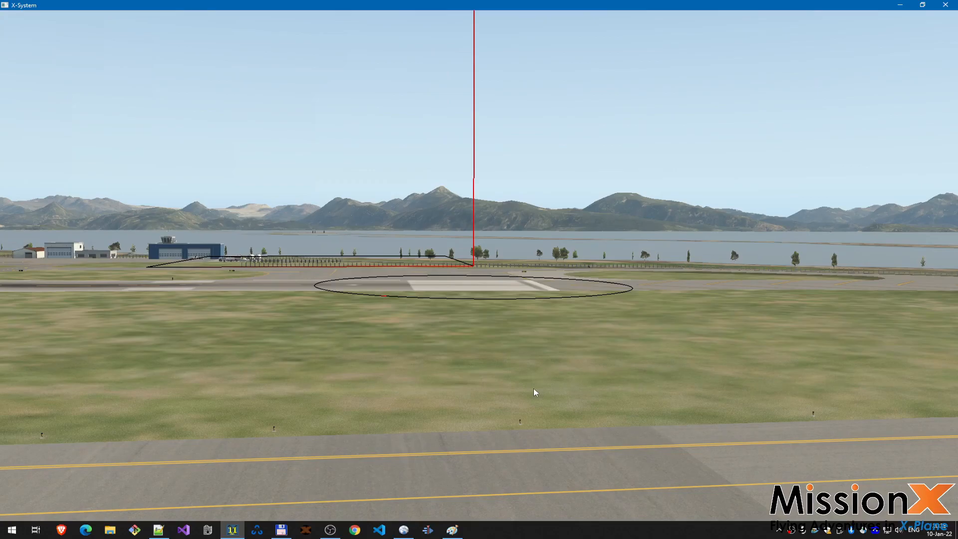
pyautogui.hotkey('shift', '9')
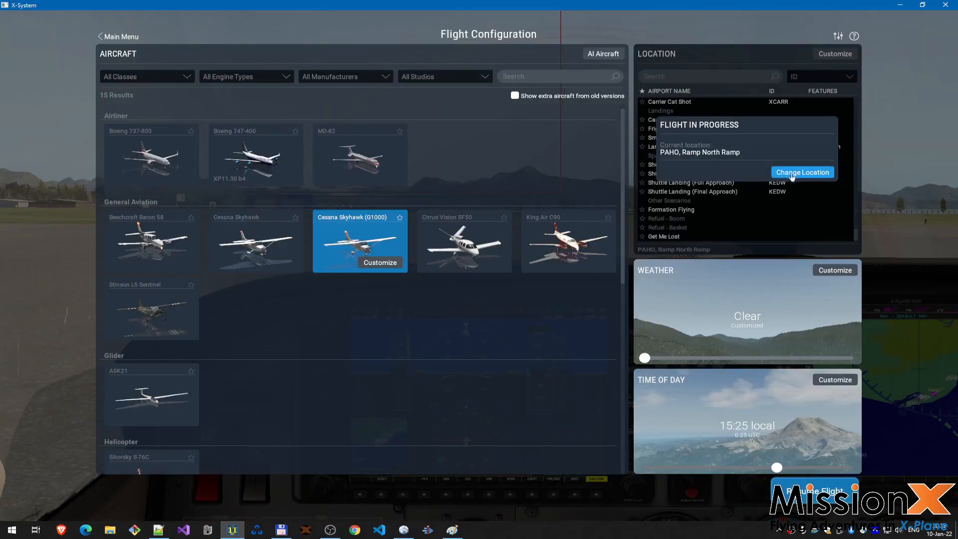
# Step: Relocate the aircraft to Runway 04 at Homer (PAHO) and look ahead through the cockpit windshield
pyautogui.click(795, 173)
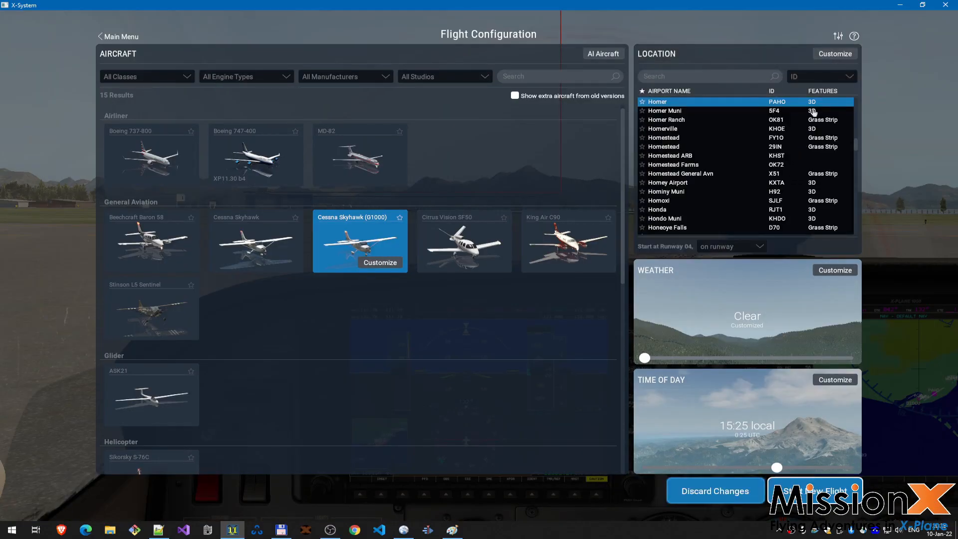
pyautogui.click(838, 55)
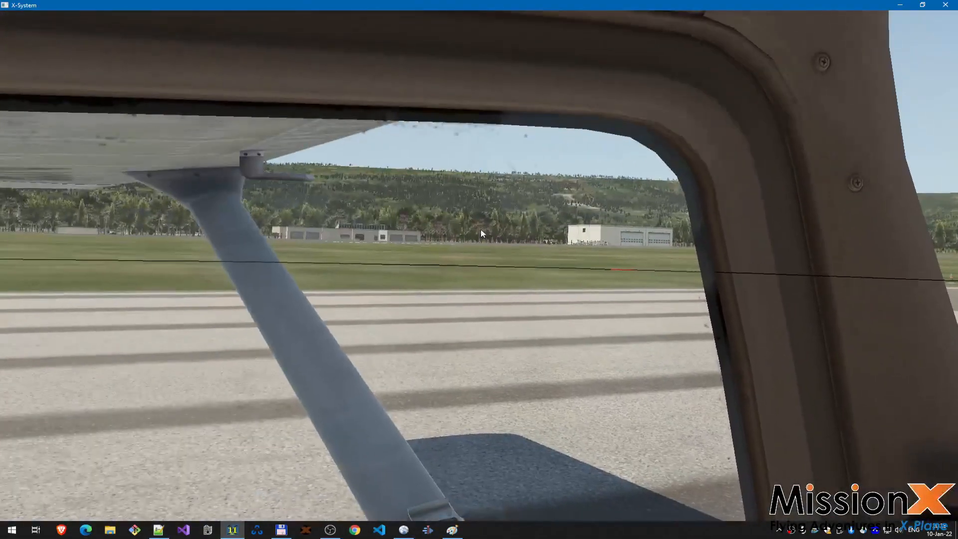
pyautogui.moveTo(480, 229); pyautogui.dragTo(643, 253)
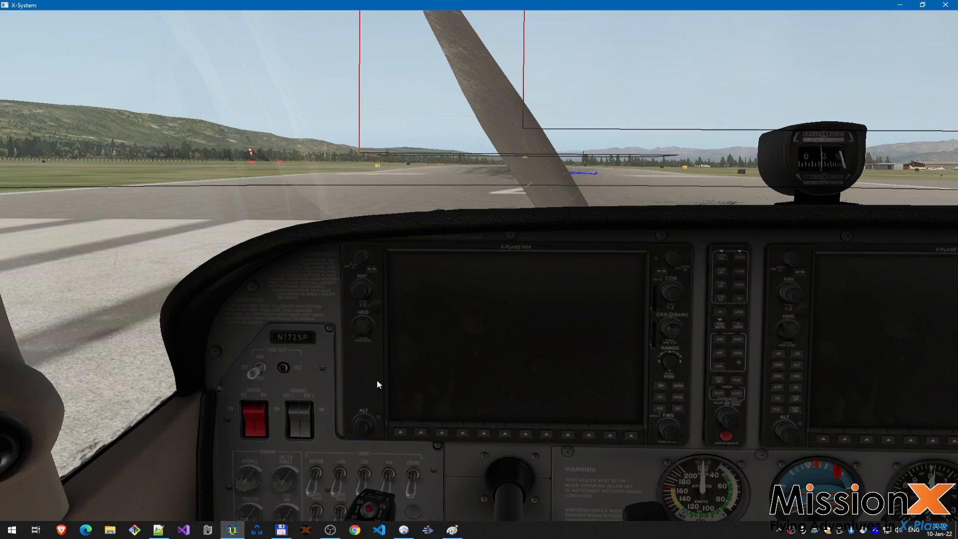
# Step: Toggle the MX-Pad on from the Mission-X plugin and close the mission window
pyautogui.hotkey('ctrl', 'm')
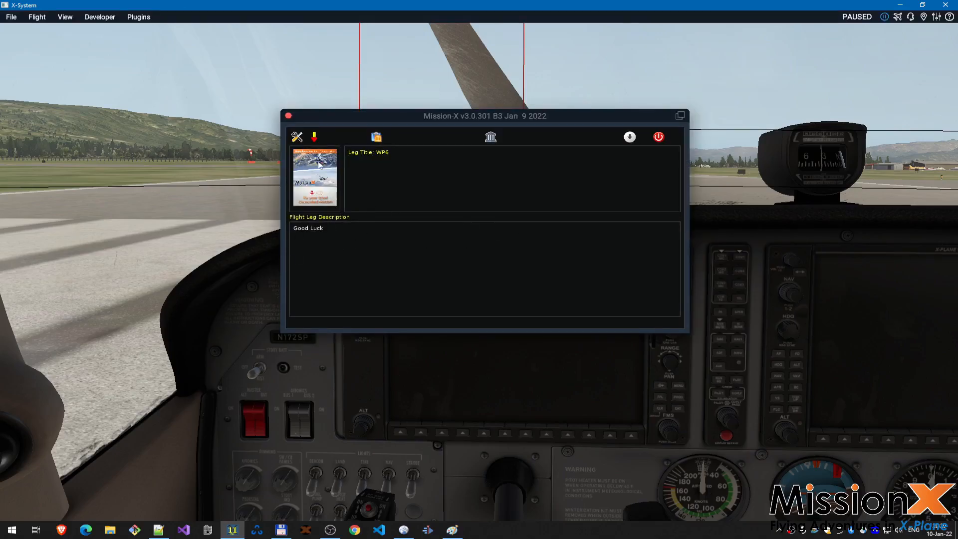
pyautogui.click(148, 19)
pyautogui.moveTo(260, 59)
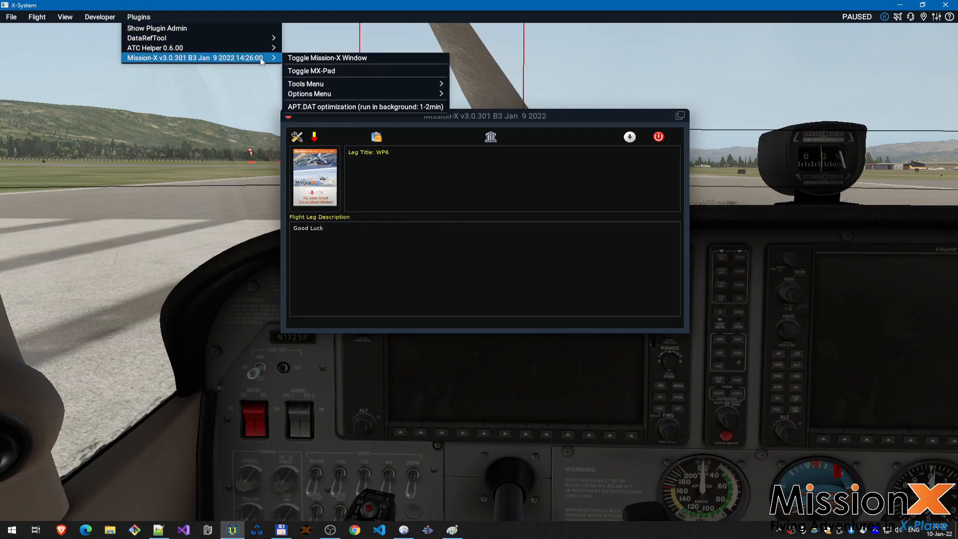
pyautogui.click(346, 70)
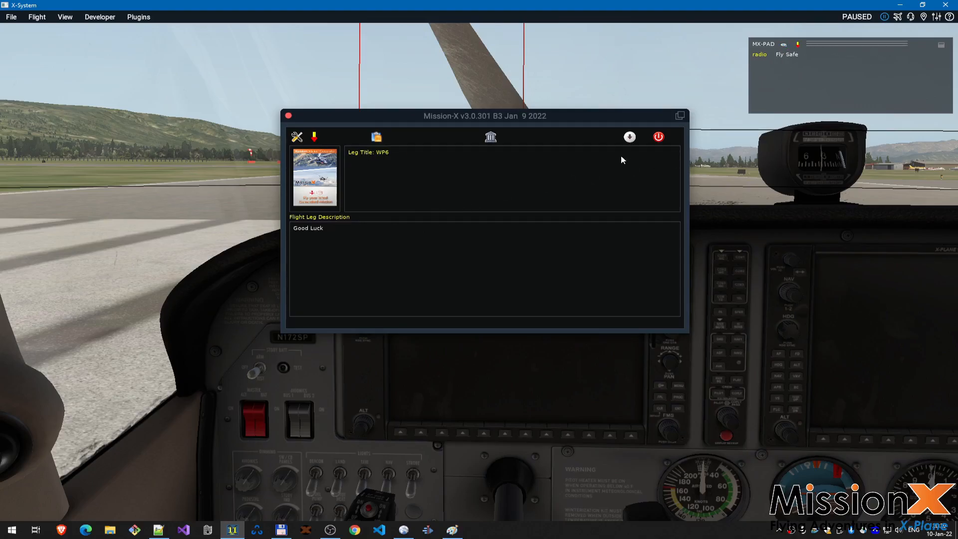
pyautogui.click(288, 116)
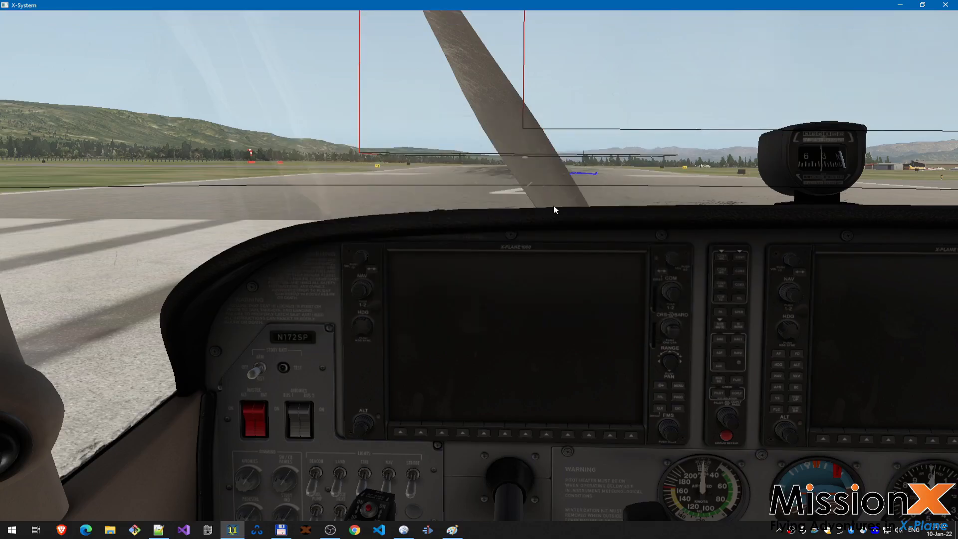
# Step: Switch to Notepad++, reload the modified random.xml and examine its trigger definitions
pyautogui.click(158, 530)
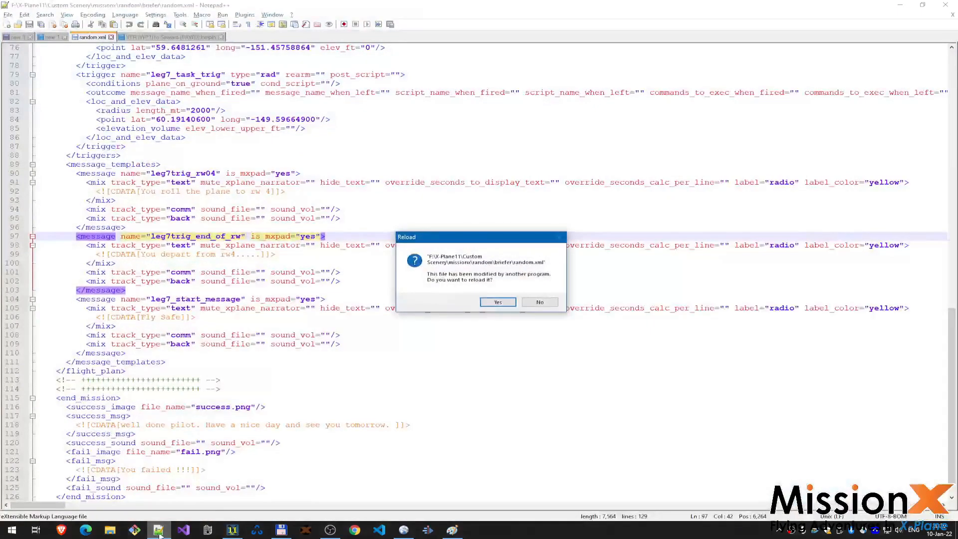
pyautogui.click(497, 303)
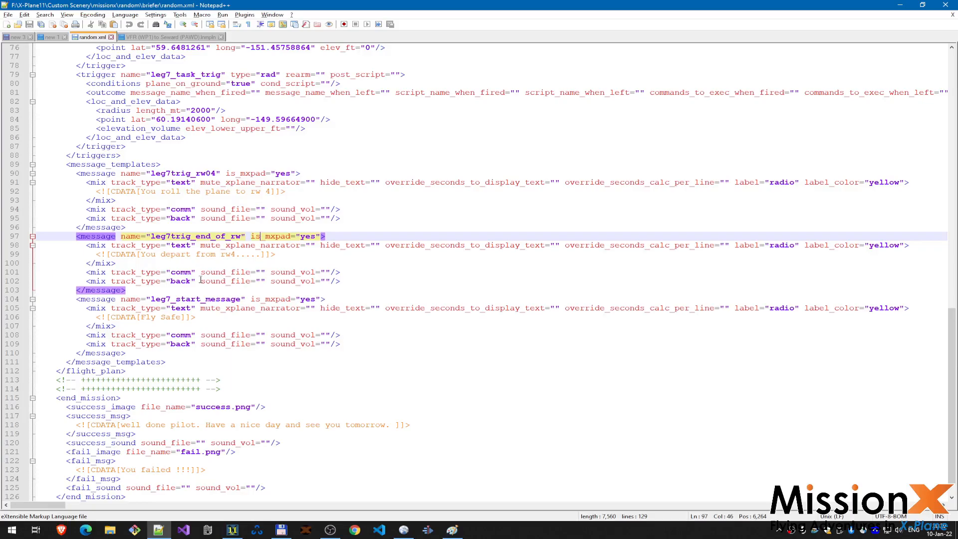
pyautogui.scroll(5, 201, 280)
pyautogui.scroll(11, 218, 281)
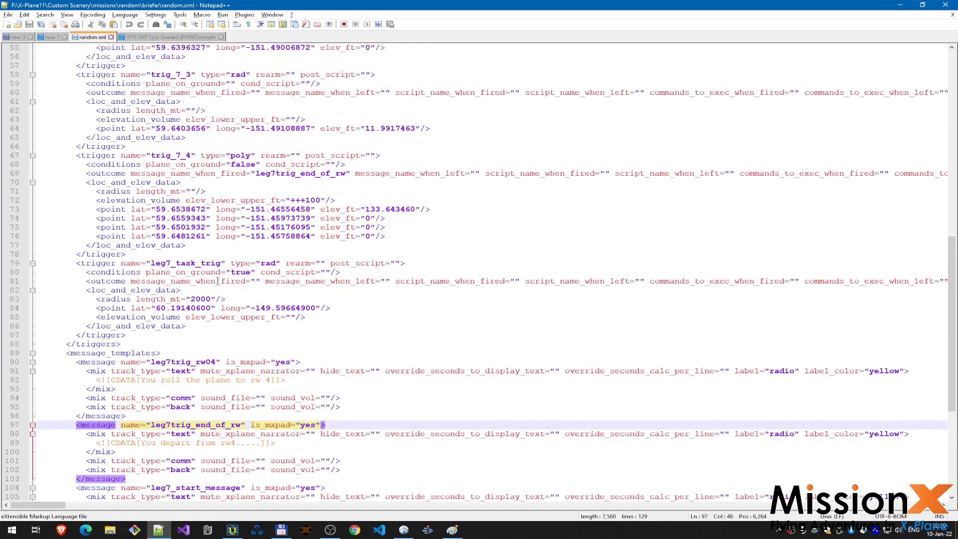
# Step: Examine the leg links, the trig_7_3 trigger definition with its outcome, and the message templates in random.xml
pyautogui.scroll(4, 218, 281)
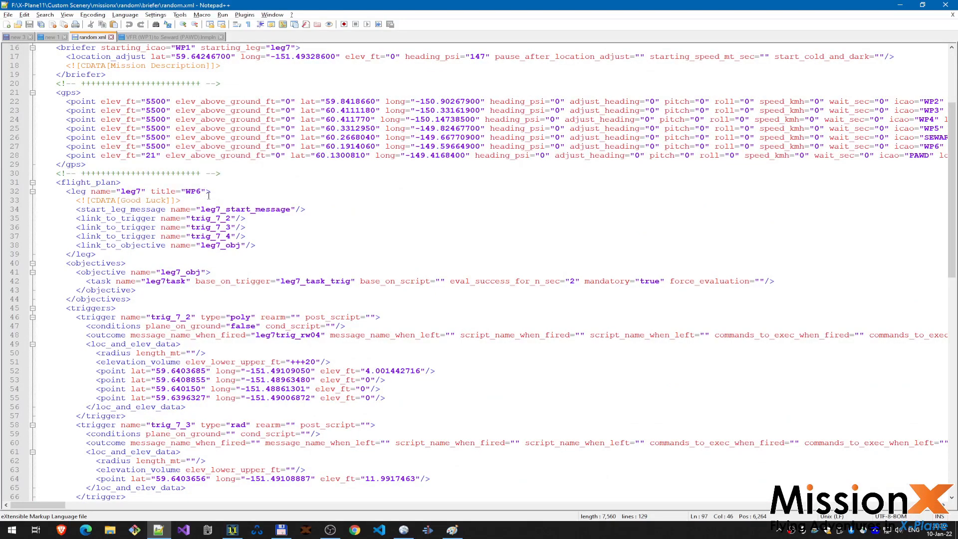
pyautogui.scroll(-5, 208, 270)
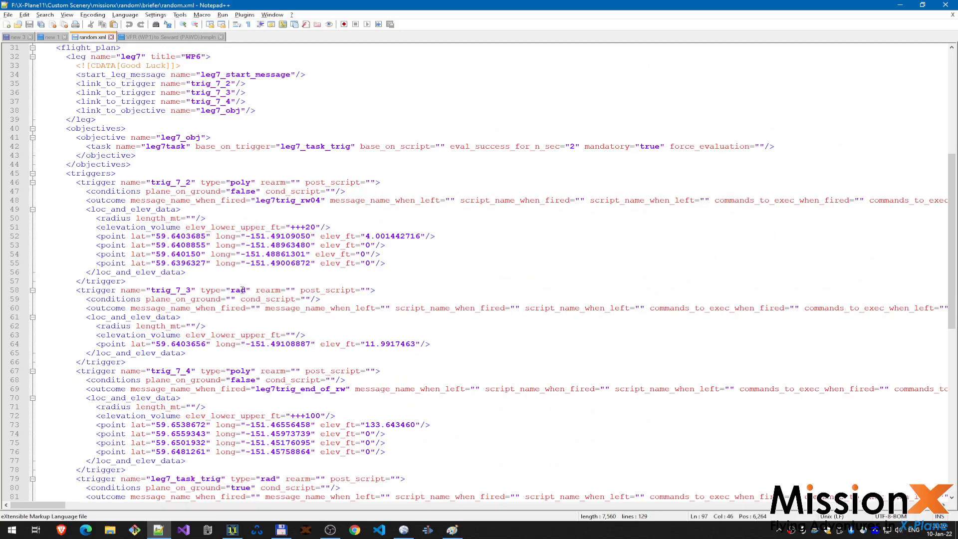
pyautogui.click(172, 291)
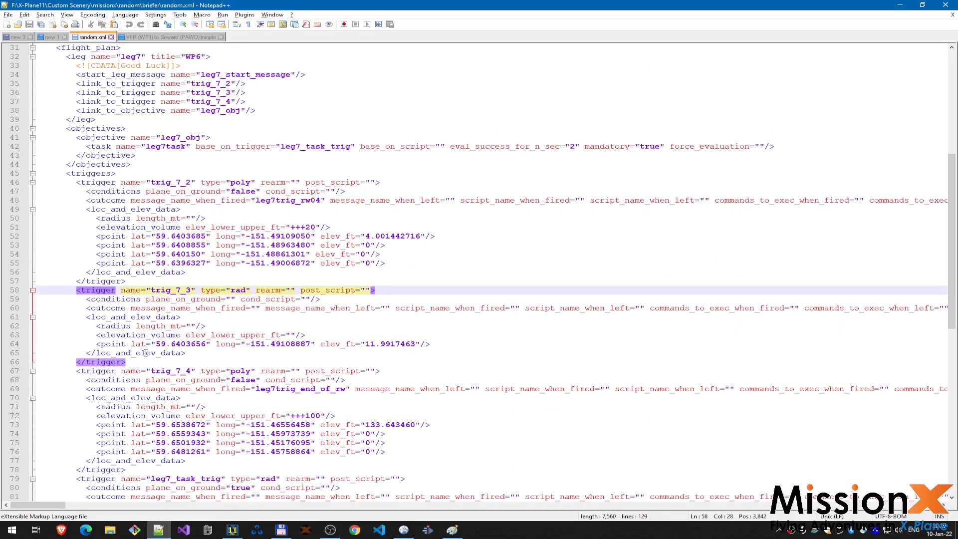
pyautogui.scroll(-1, 256, 358)
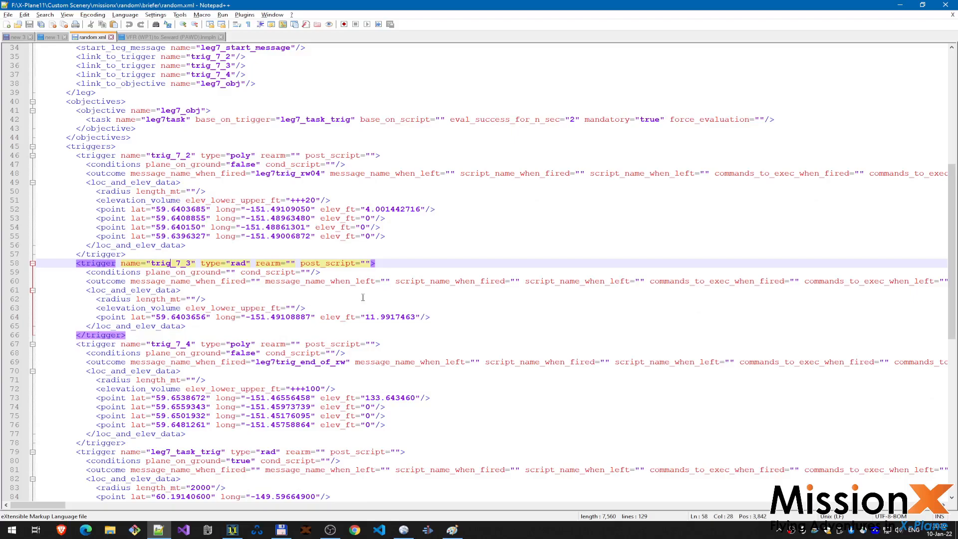
pyautogui.click(255, 282)
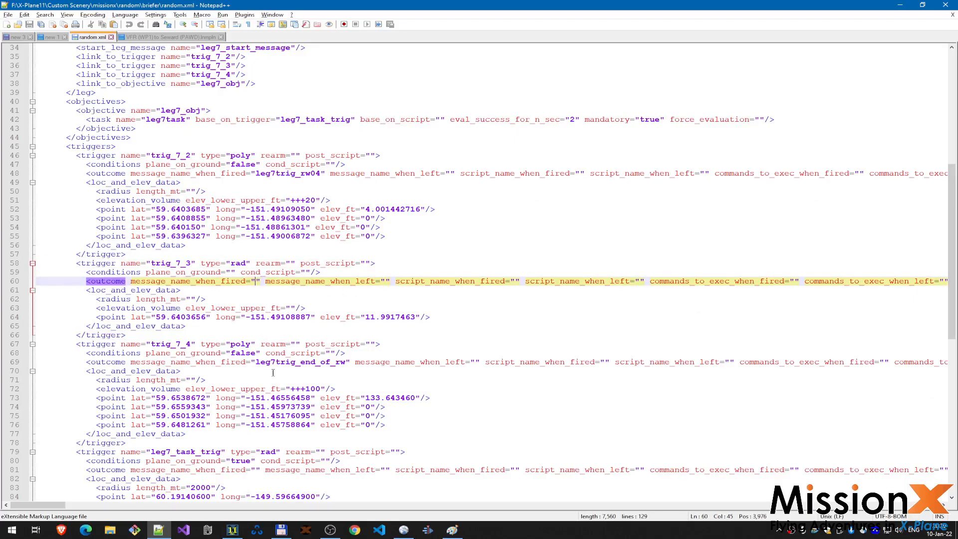
pyautogui.scroll(-12, 273, 373)
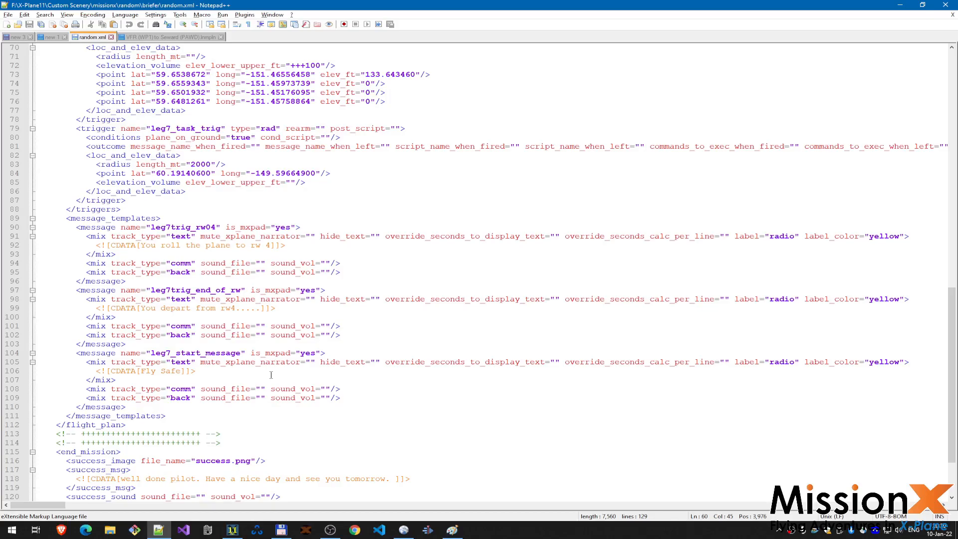
# Step: Switch to X-Plane, quit the running mission without saving and open the LittleNavMap flight plan conversion screen
pyautogui.click(232, 531)
pyautogui.hotkey('ctrl', 'm')
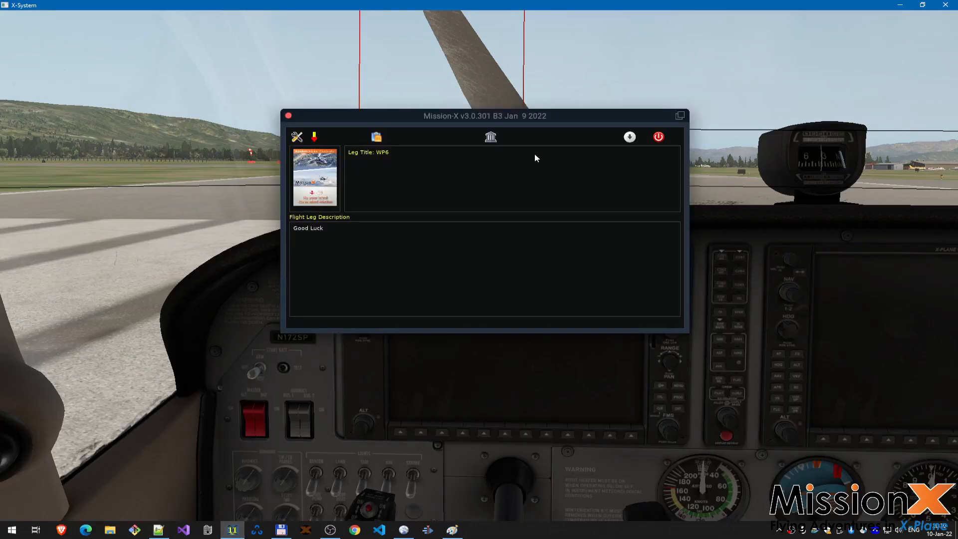
pyautogui.click(659, 137)
pyautogui.click(425, 237)
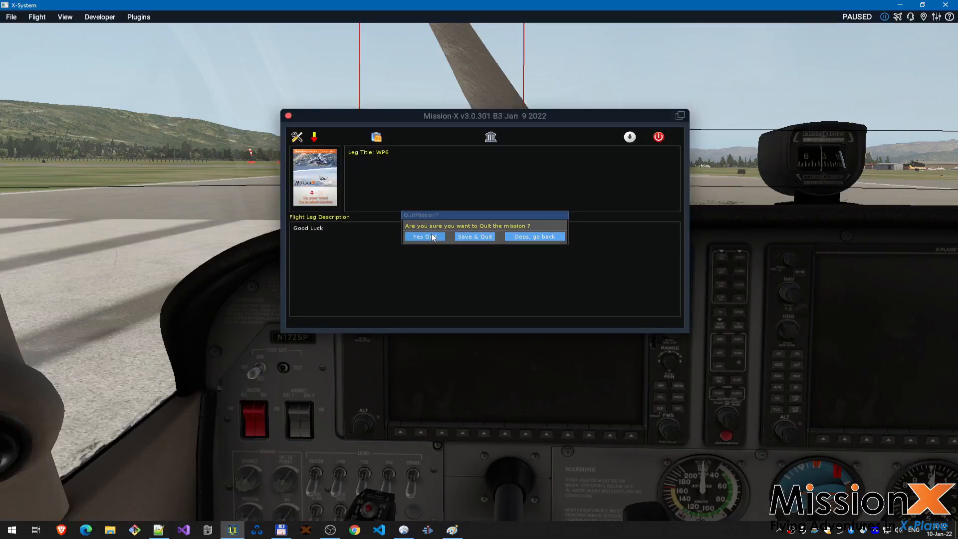
pyautogui.click(621, 190)
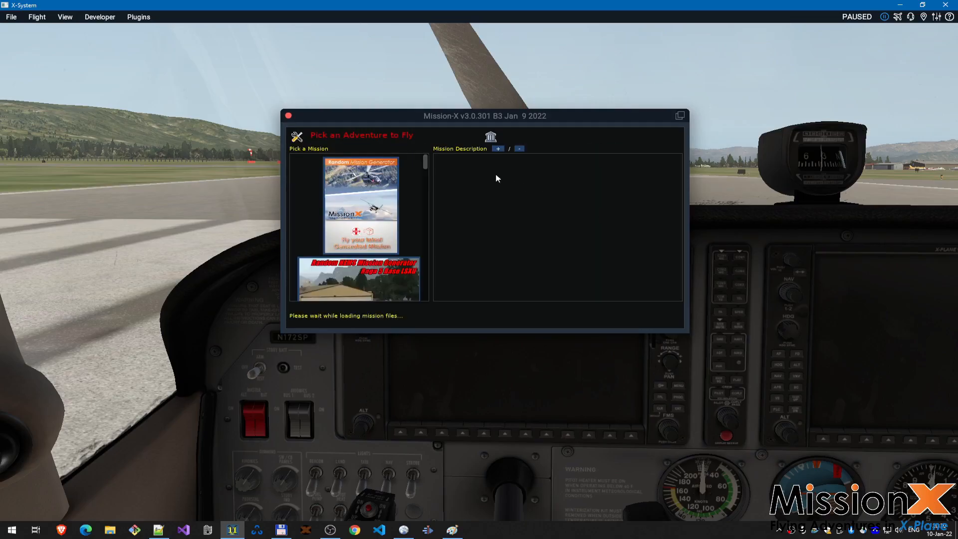
pyautogui.click(487, 143)
pyautogui.click(627, 260)
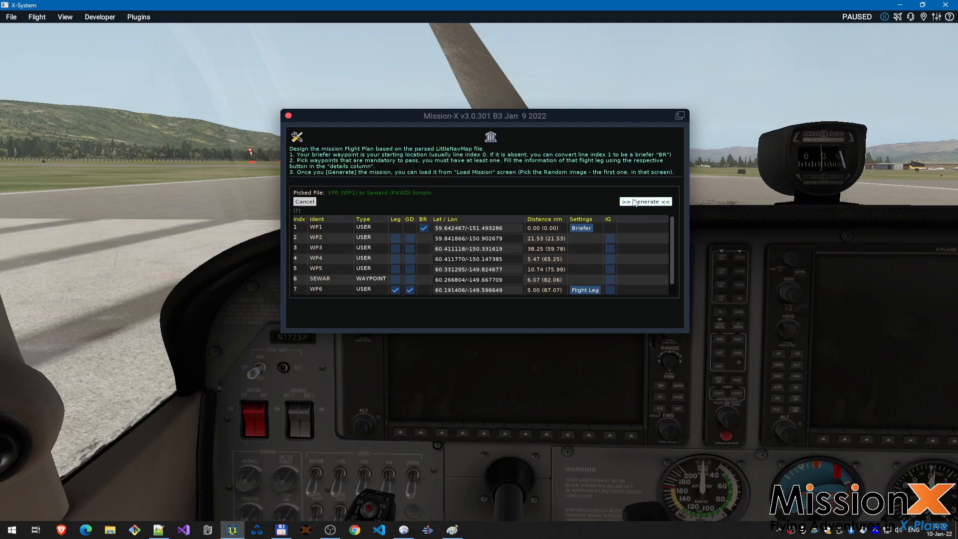
# Step: In Notepad++, copy the message name leg7trig_rw04 from its template into message_name_when_fired of trigger trig_7_3 in random.xml
pyautogui.click(162, 531)
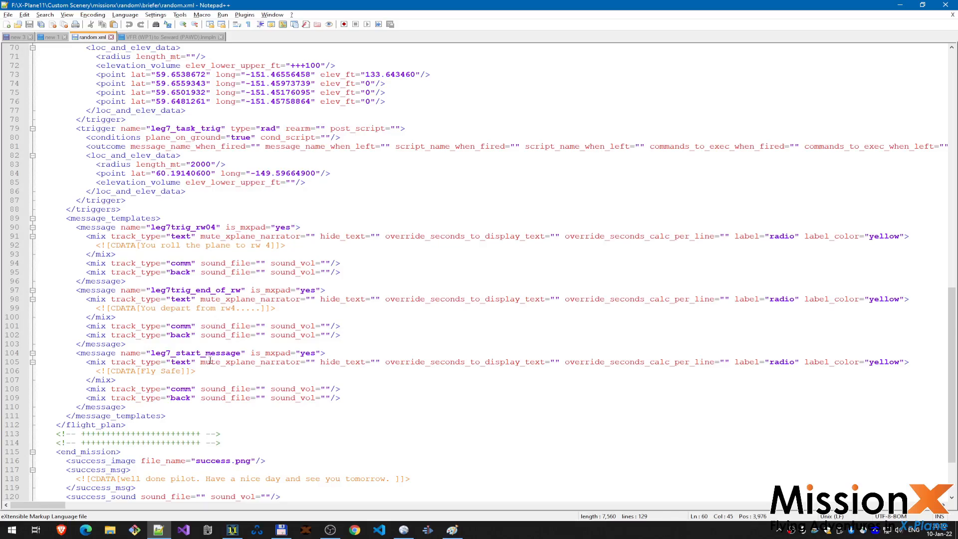
pyautogui.click(177, 309)
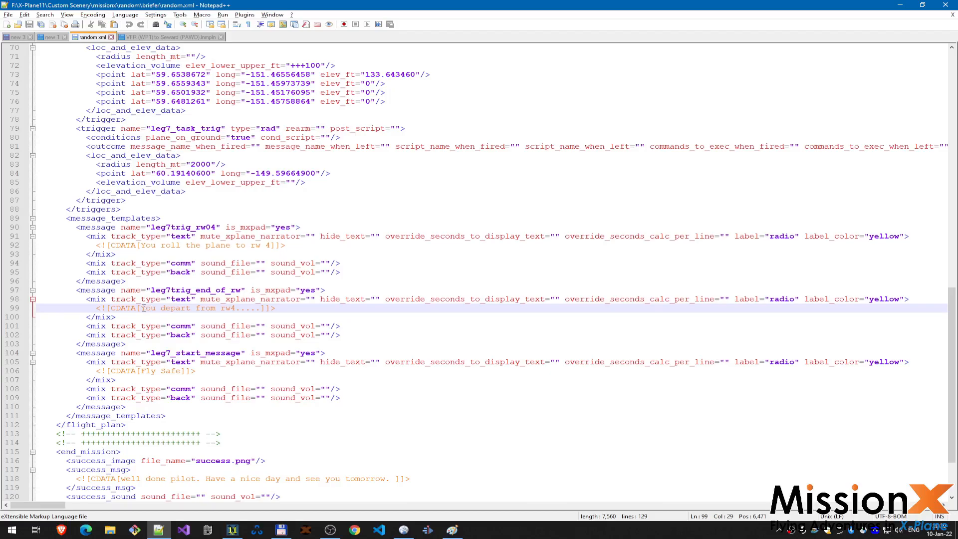
pyautogui.doubleClick(201, 290)
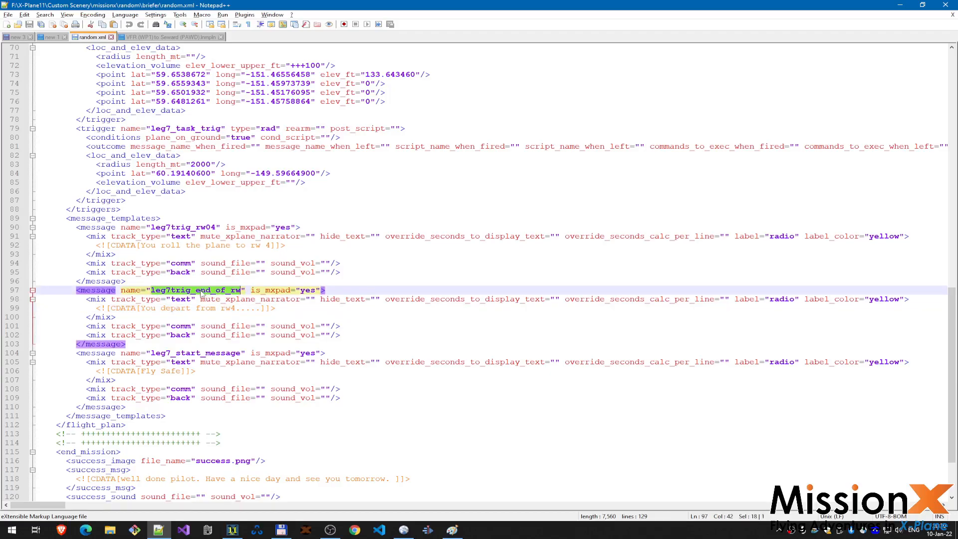
pyautogui.doubleClick(195, 227)
pyautogui.hotkey('ctrl', 'c')
pyautogui.scroll(4, 382, 383)
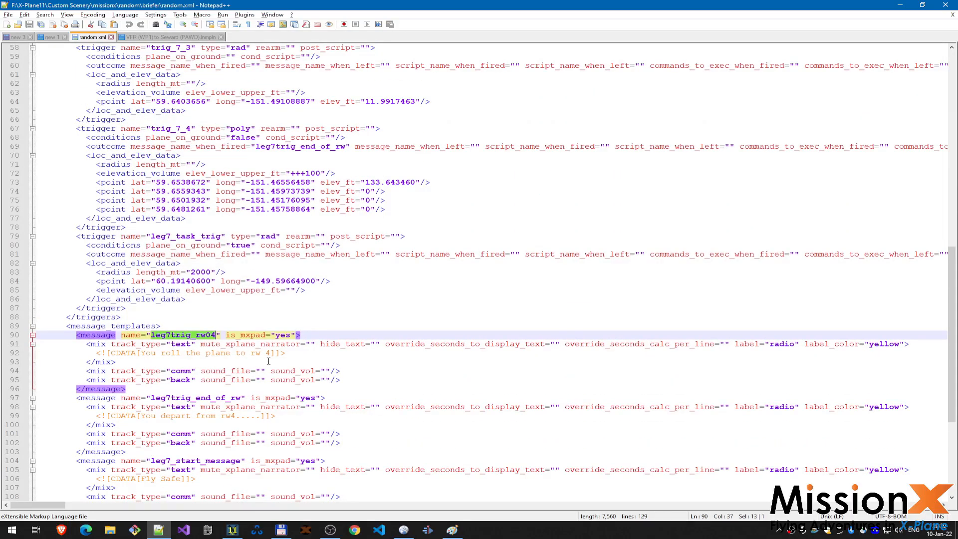
pyautogui.scroll(7, 368, 394)
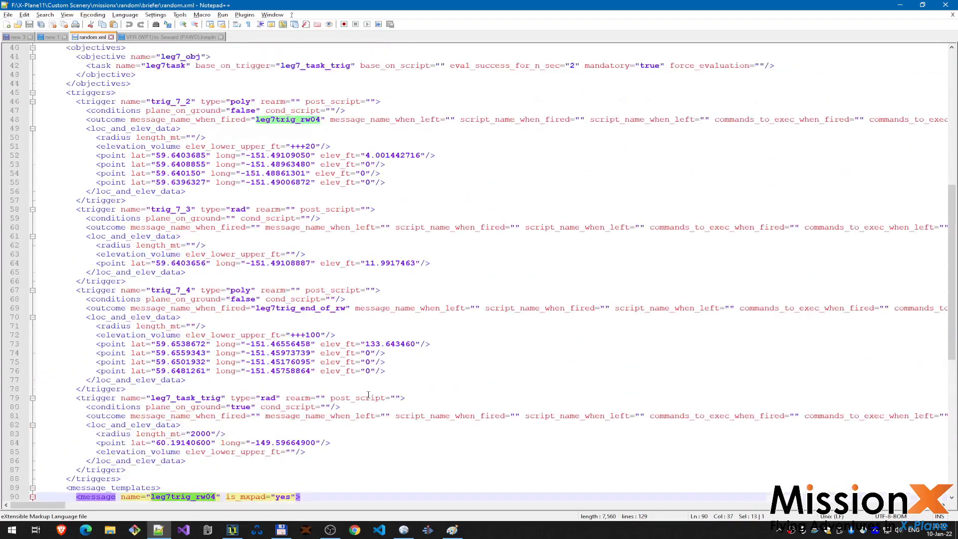
pyautogui.scroll(4, 368, 394)
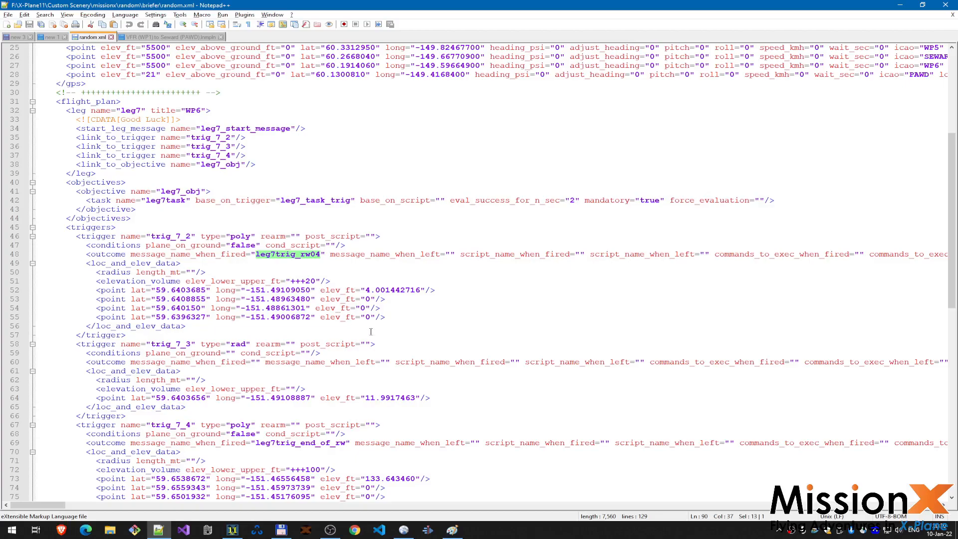
pyautogui.scroll(-8, 370, 332)
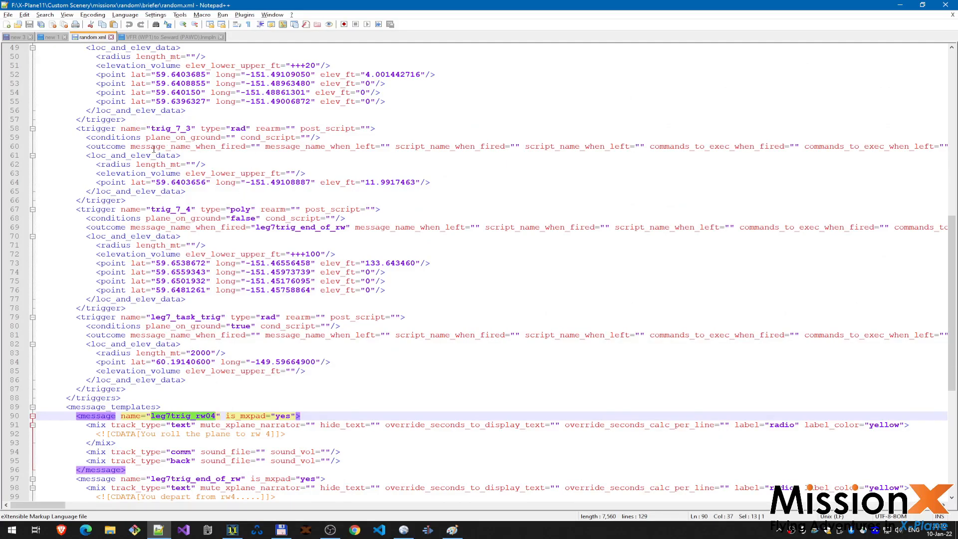
pyautogui.click(255, 146)
pyautogui.hotkey('ctrl', 'v')
pyautogui.doubleClick(305, 146)
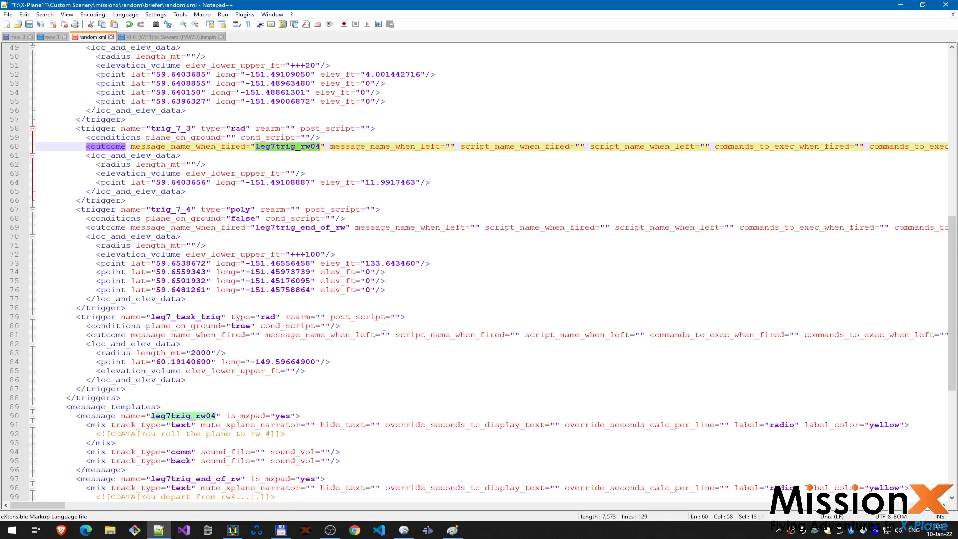
# Step: Check trig_7_2's elevation volume, copy its fired message name leg7trig_rw04 and save random.xml
pyautogui.scroll(5, 384, 328)
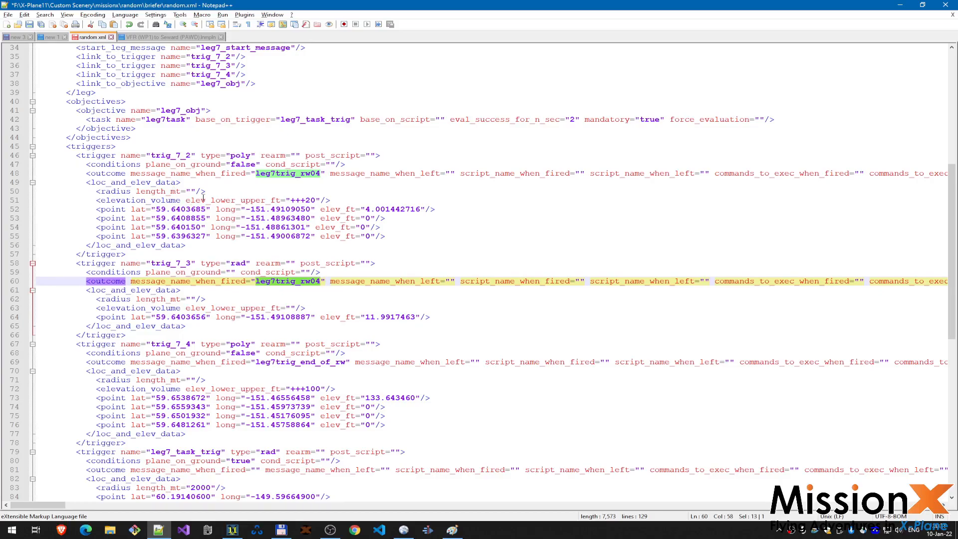
pyautogui.moveTo(291, 200); pyautogui.dragTo(315, 200)
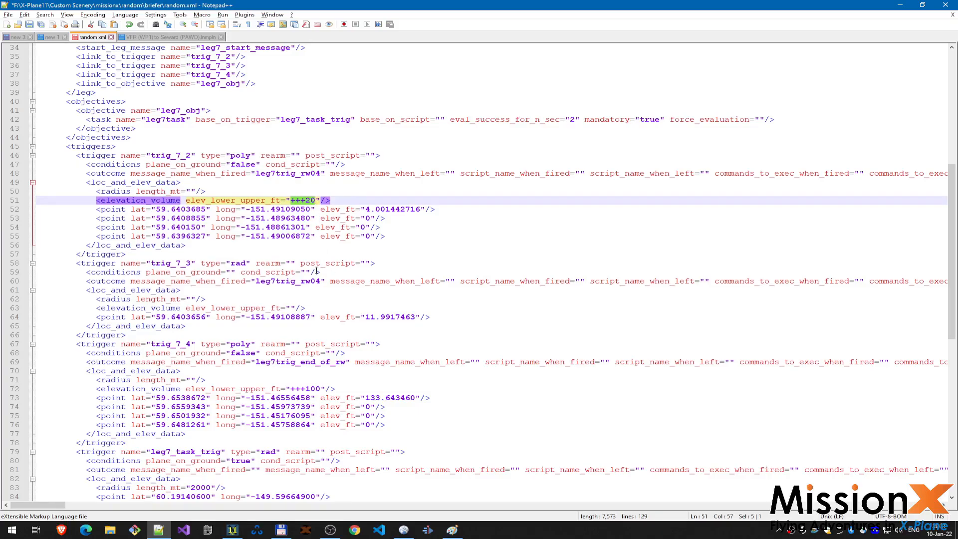
pyautogui.doubleClick(288, 174)
pyautogui.hotkey('ctrl', 'c')
pyautogui.hotkey('ctrl', 's')
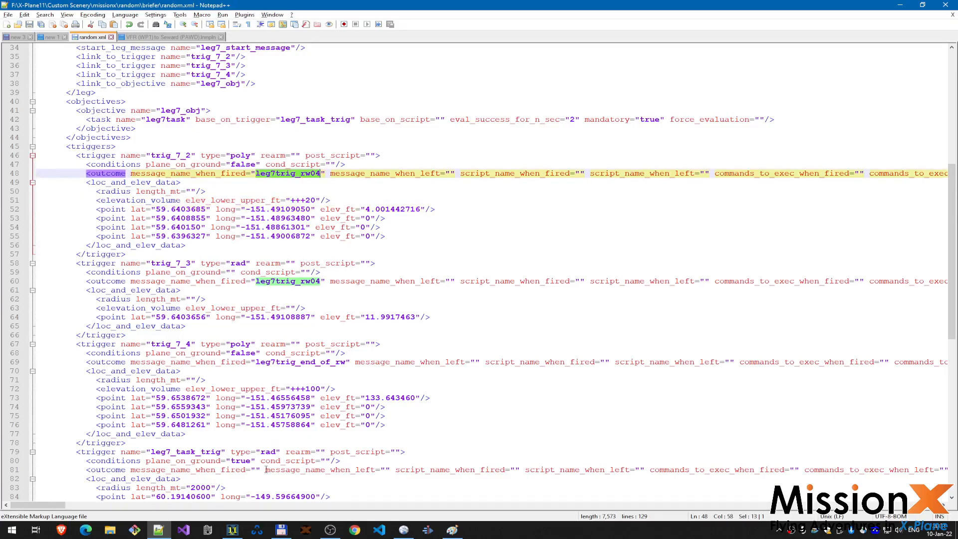
# Step: Switch to X-Plane, load the edited Random mission from the mission list and start it
pyautogui.click(232, 531)
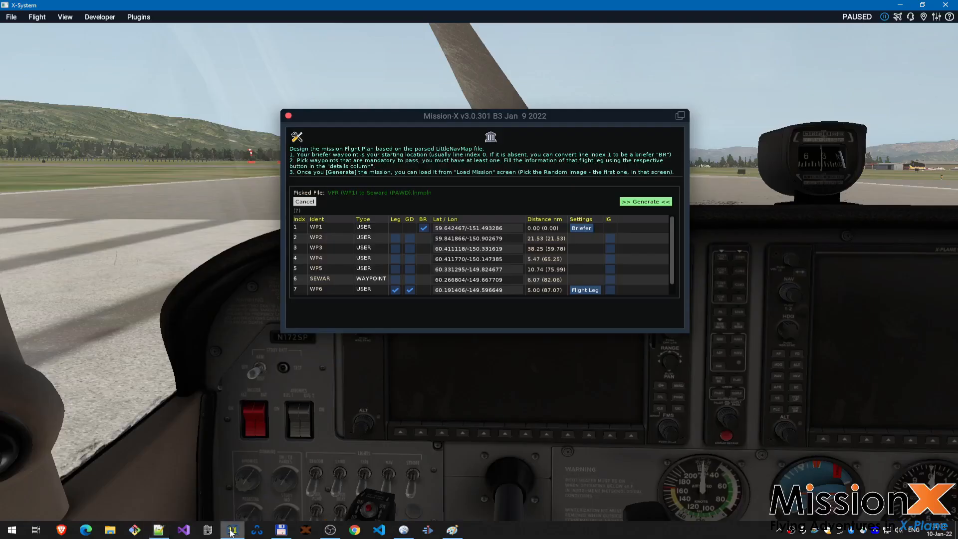
pyautogui.click(490, 137)
pyautogui.click(635, 178)
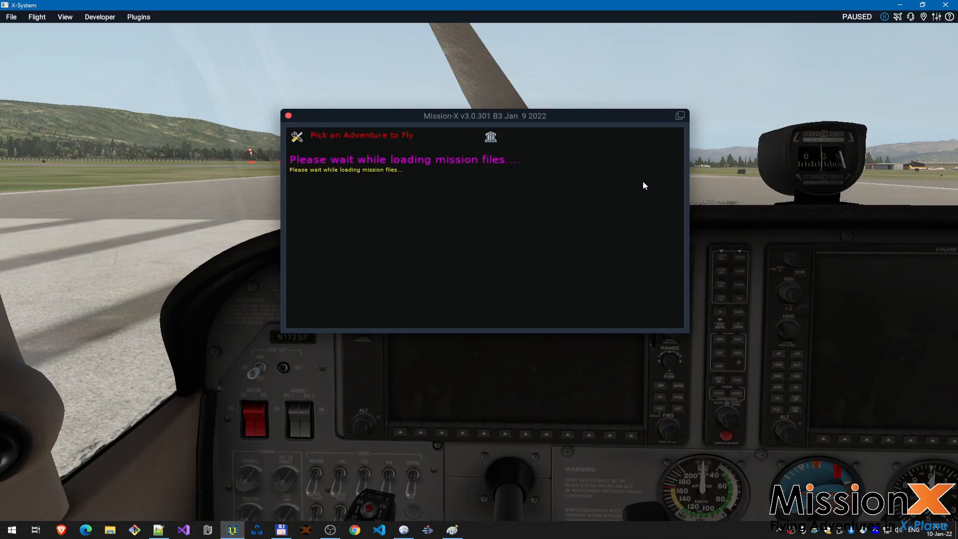
pyautogui.click(348, 244)
pyautogui.click(514, 308)
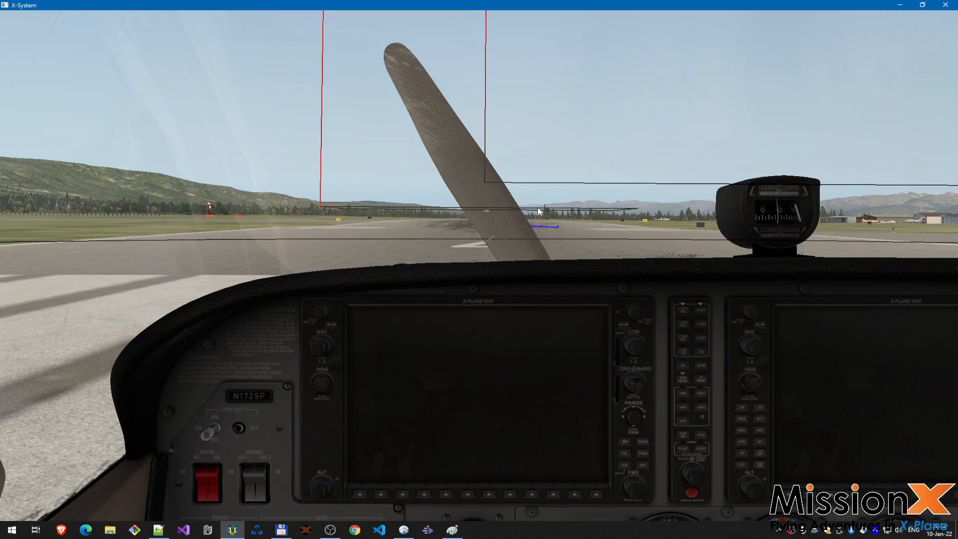
# Step: Quit the started mission without saving, glance at random.xml in Notepad++ and return to the waypoint design of the converted plan
pyautogui.click(659, 137)
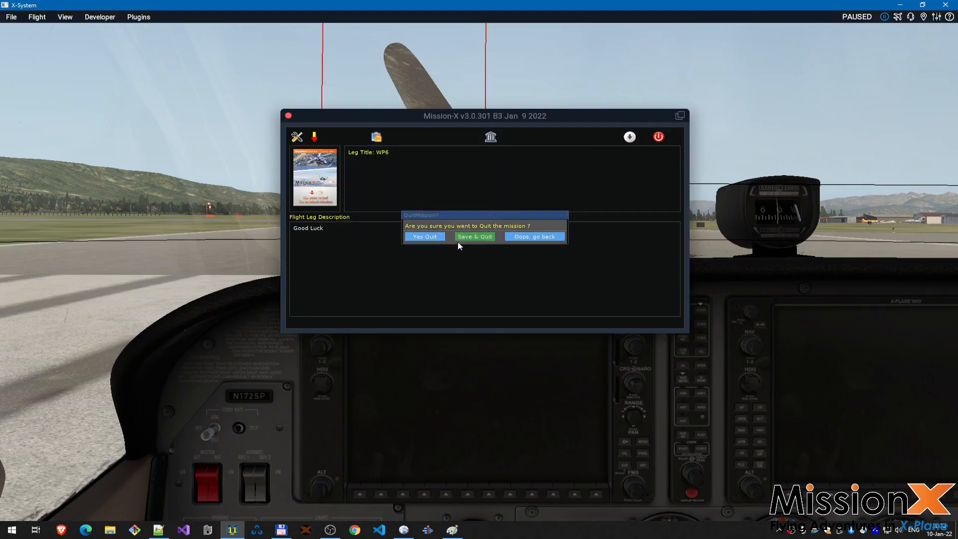
pyautogui.click(428, 238)
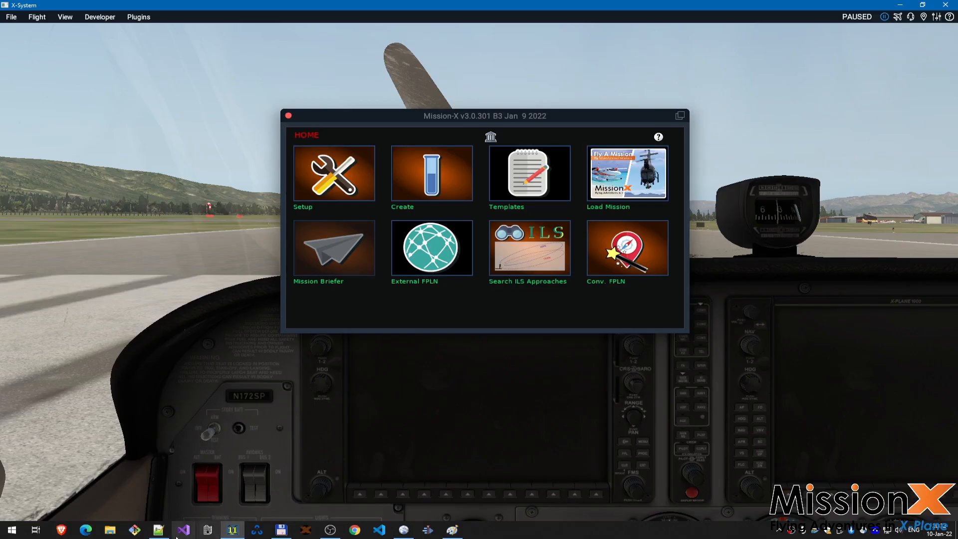
pyautogui.click(158, 530)
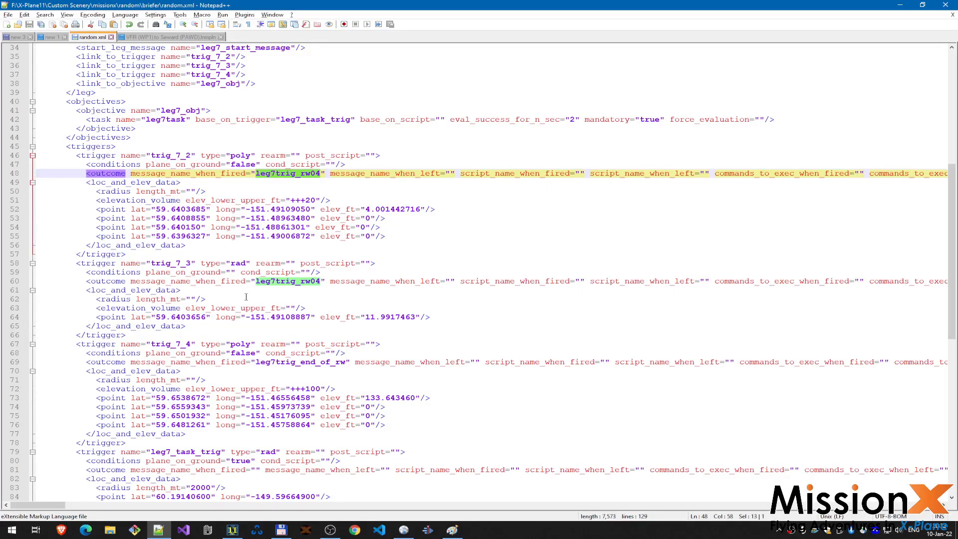
pyautogui.click(159, 530)
pyautogui.click(647, 260)
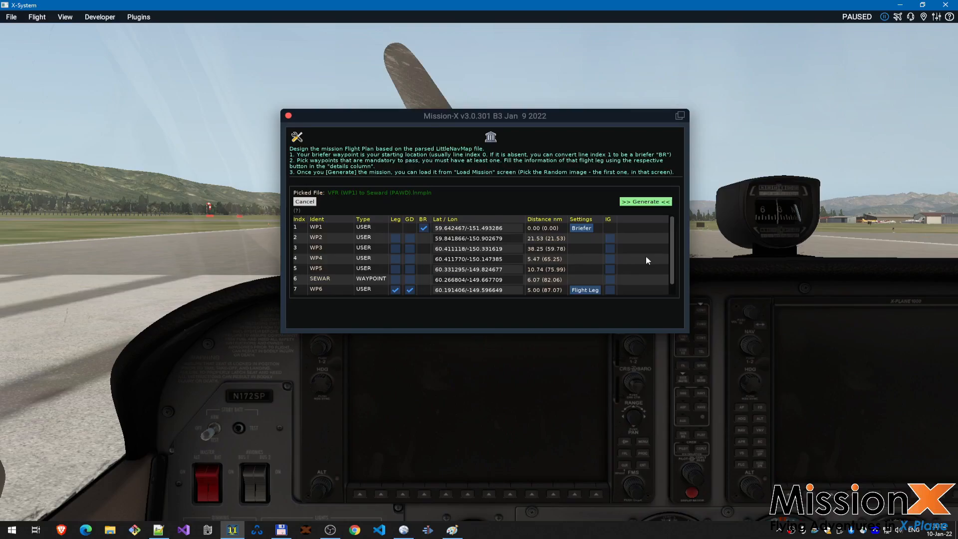
# Step: Open the WP6 flight leg details, select trigger trig_7_3 and open its outcome settings
pyautogui.click(584, 292)
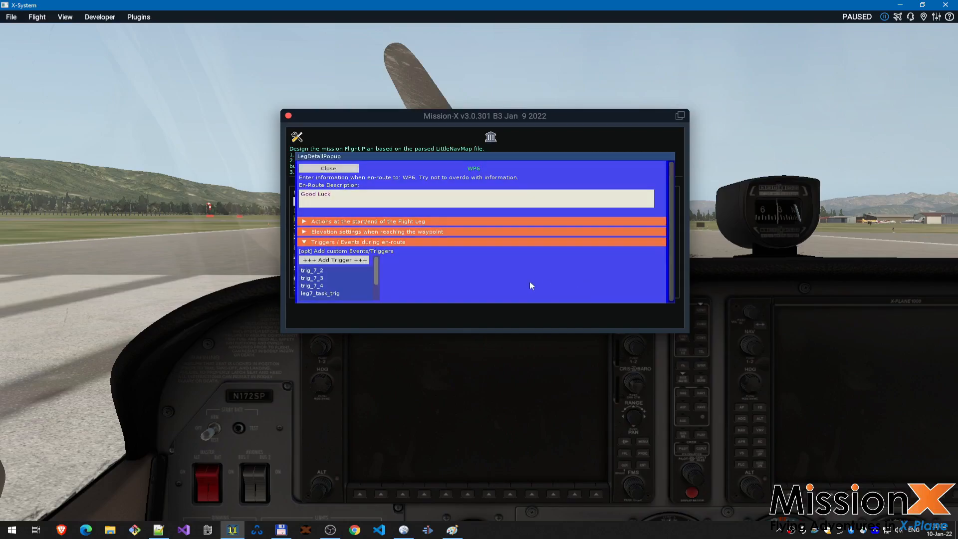
pyautogui.click(321, 279)
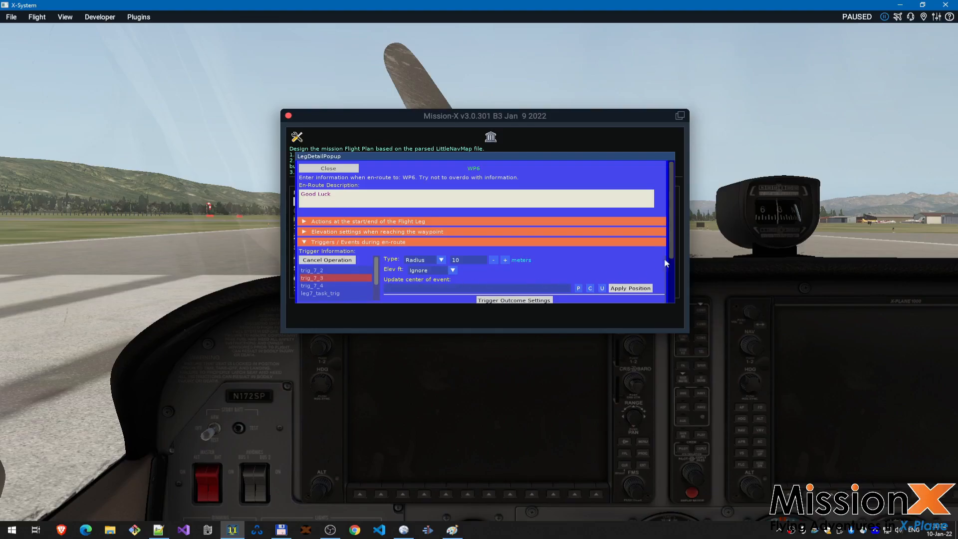
pyautogui.moveTo(672, 227); pyautogui.dragTo(671, 263)
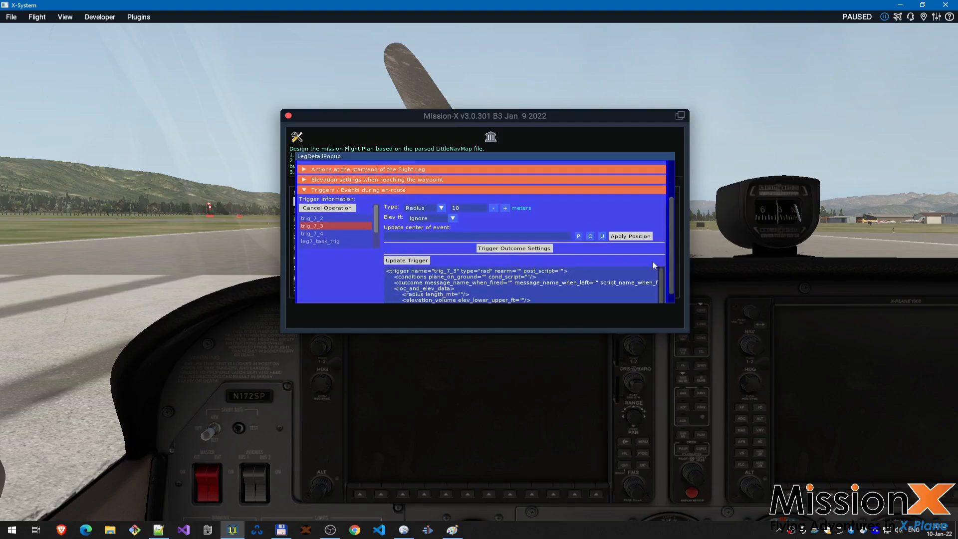
pyautogui.click(502, 249)
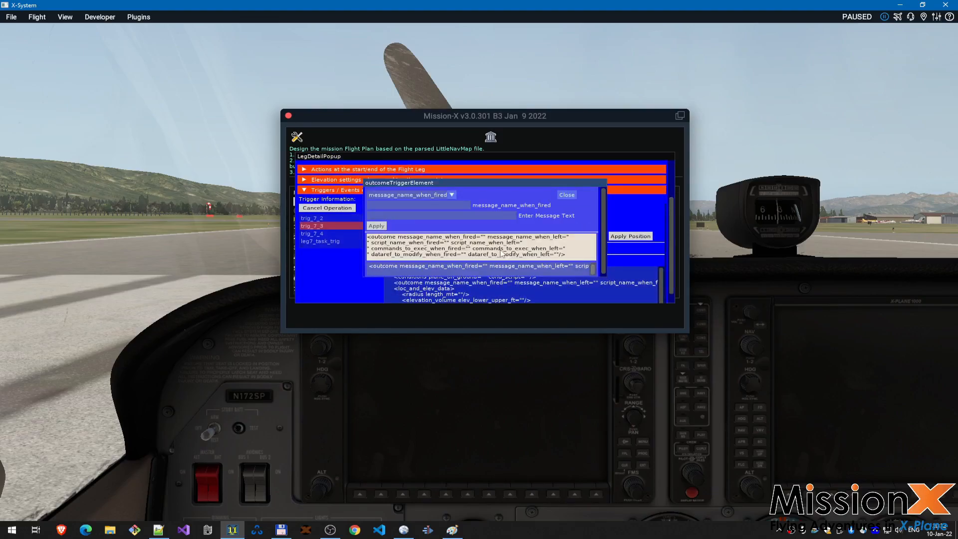
# Step: Set trig_7_3's message_name_when_fired to leg7trig_rw04, the name copied from random.xml, and apply it to the outcome
pyautogui.click(445, 205)
pyautogui.click(158, 529)
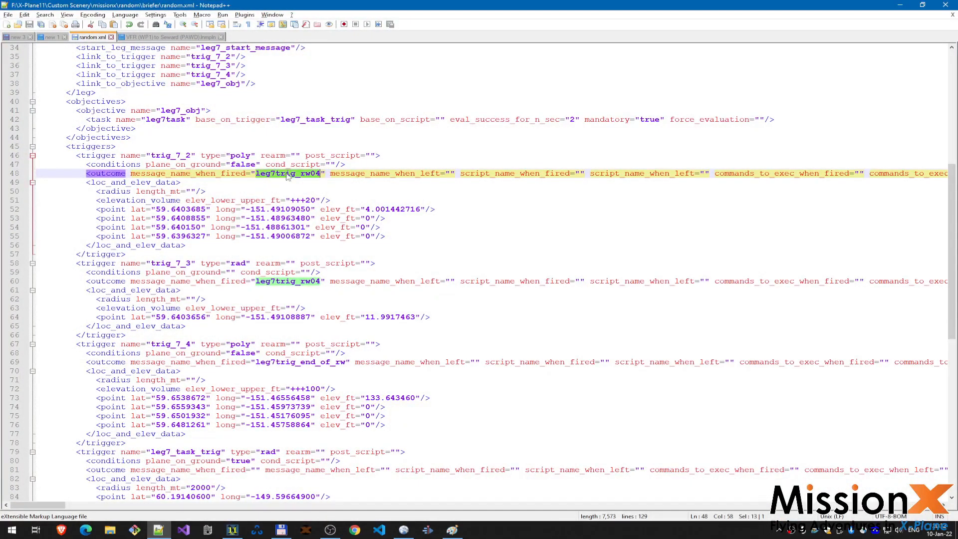
pyautogui.hotkey('alt', 'Tab')
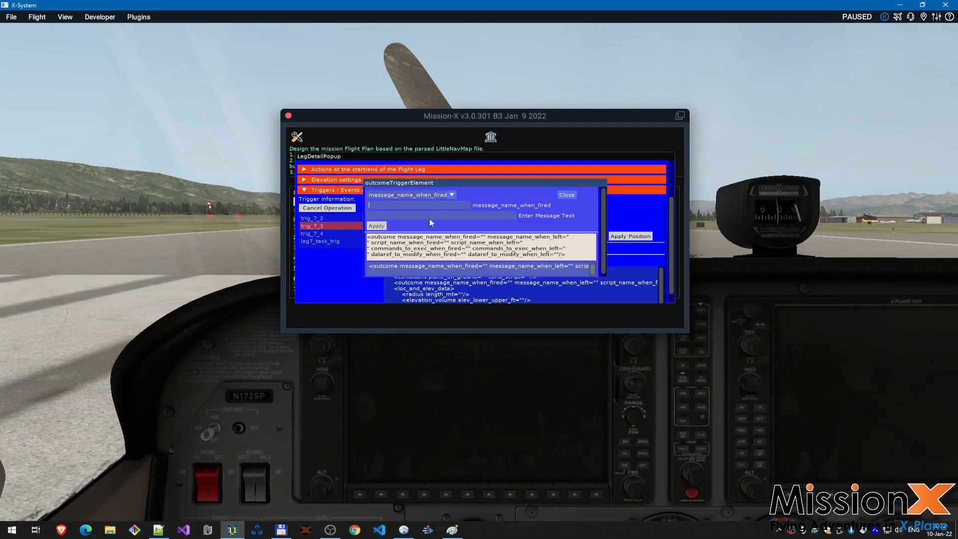
pyautogui.hotkey('ctrl', 'v')
pyautogui.click(377, 226)
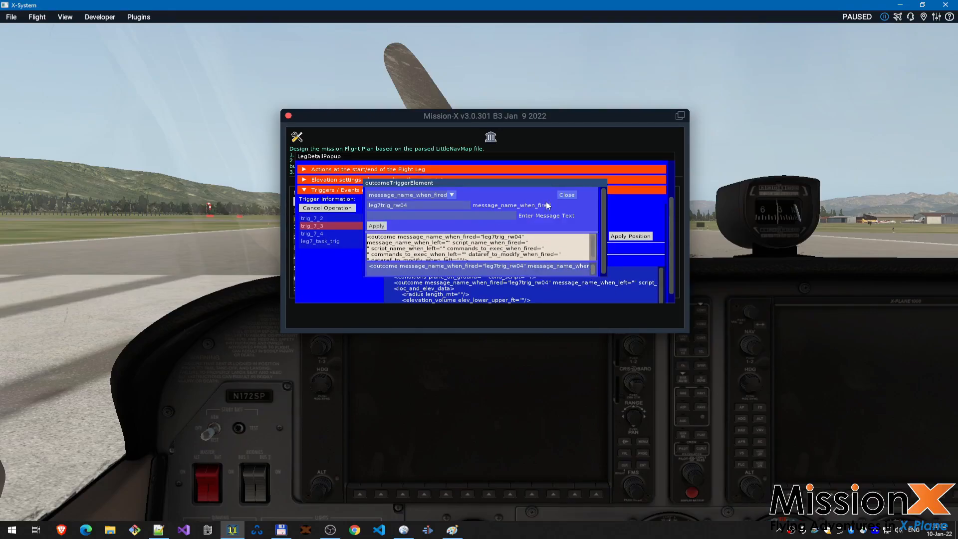
# Step: Close the outcome settings and save the changes to trigger trig_7_3
pyautogui.click(567, 196)
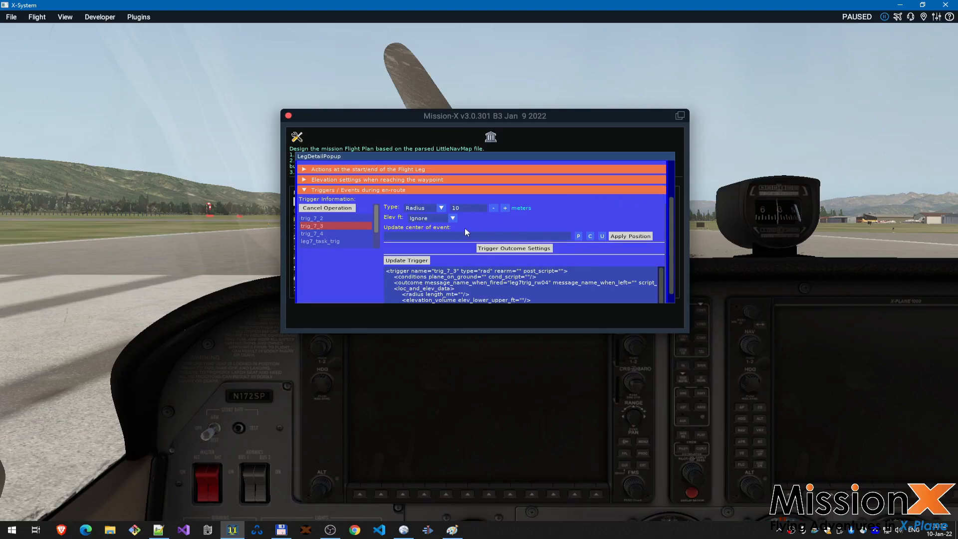
pyautogui.click(405, 261)
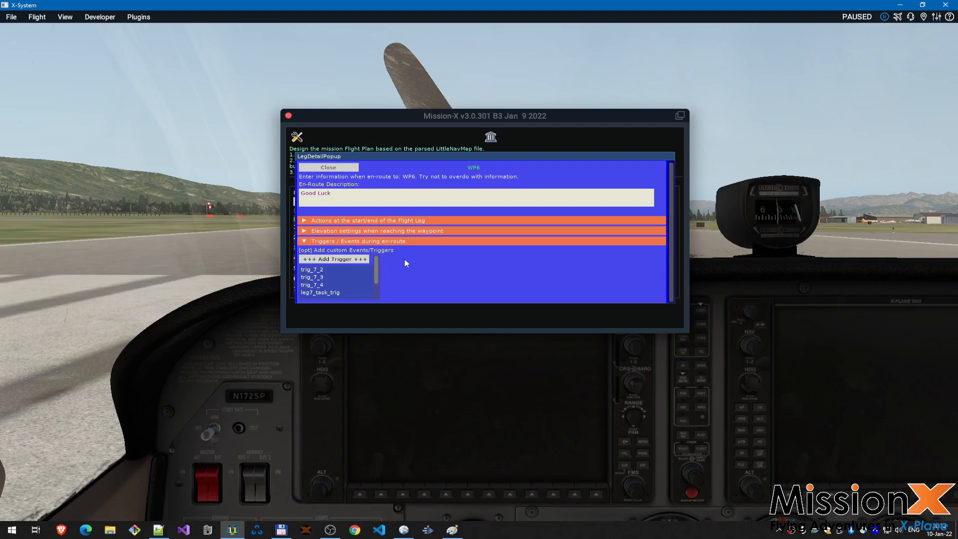
# Step: Set the radius of trigger leg7_task_trig to 60 meters and update the trigger
pyautogui.click(320, 293)
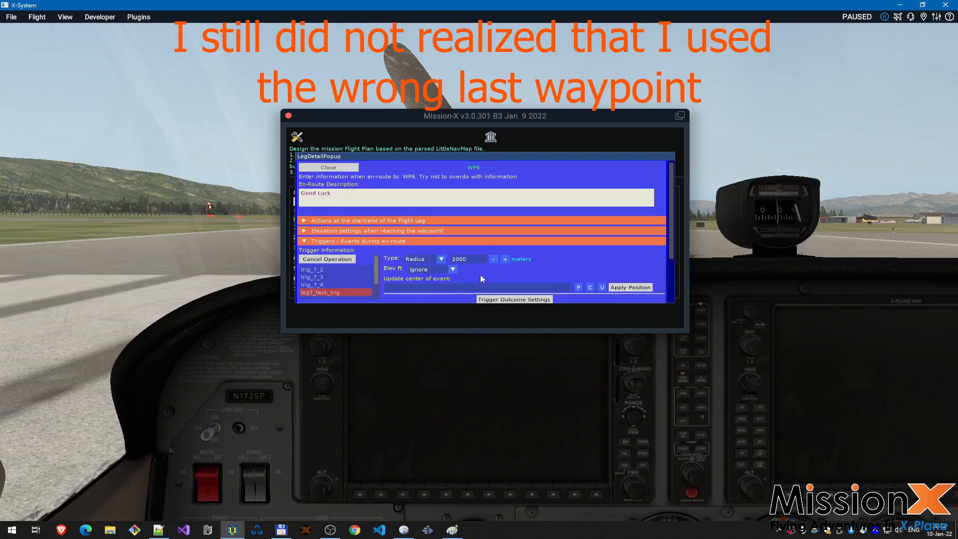
pyautogui.moveTo(457, 262)
pyautogui.press('BackSpace')
pyautogui.press('BackSpace')
pyautogui.press('BackSpace')
pyautogui.press('BackSpace')
pyautogui.write('60')
pyautogui.moveTo(672, 185); pyautogui.dragTo(672, 217)
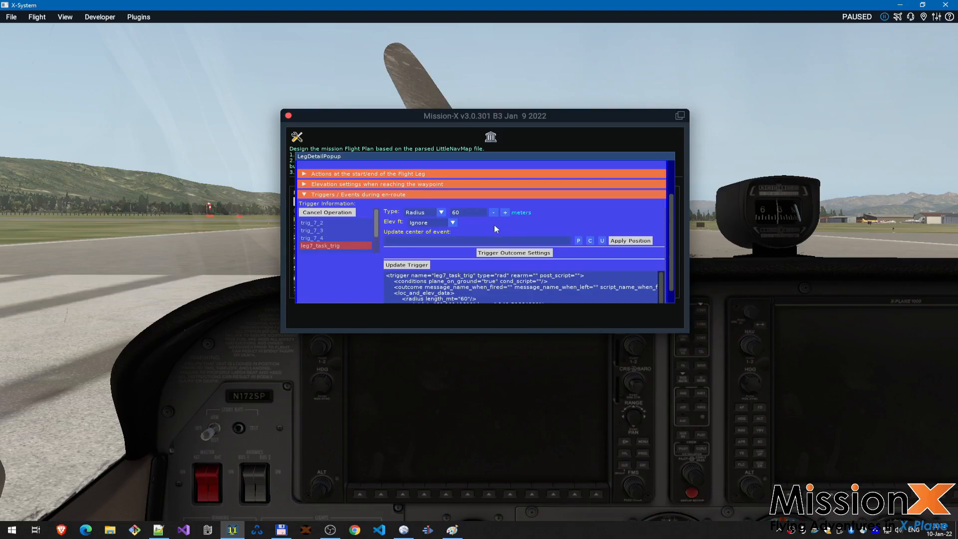
pyautogui.moveTo(463, 213)
pyautogui.scroll(-1, 664, 228)
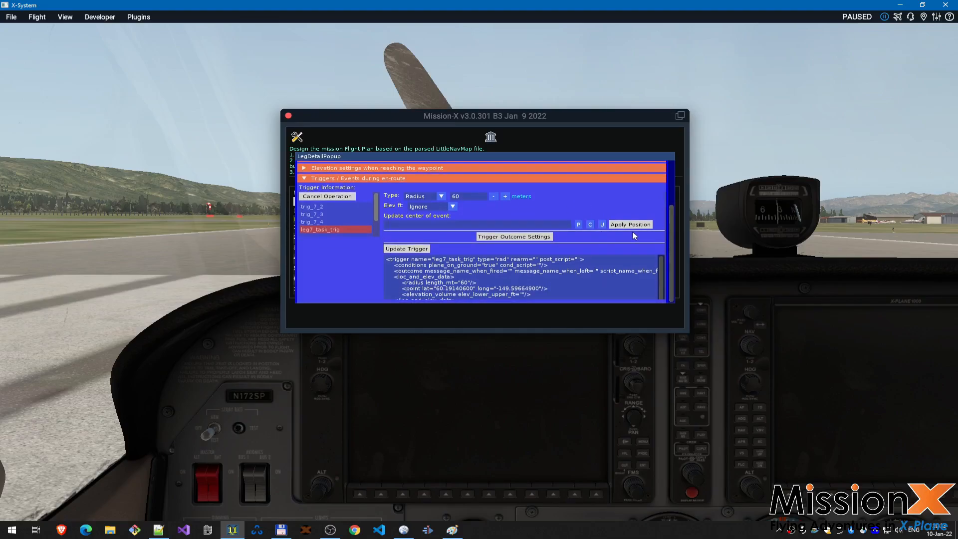
pyautogui.click(409, 248)
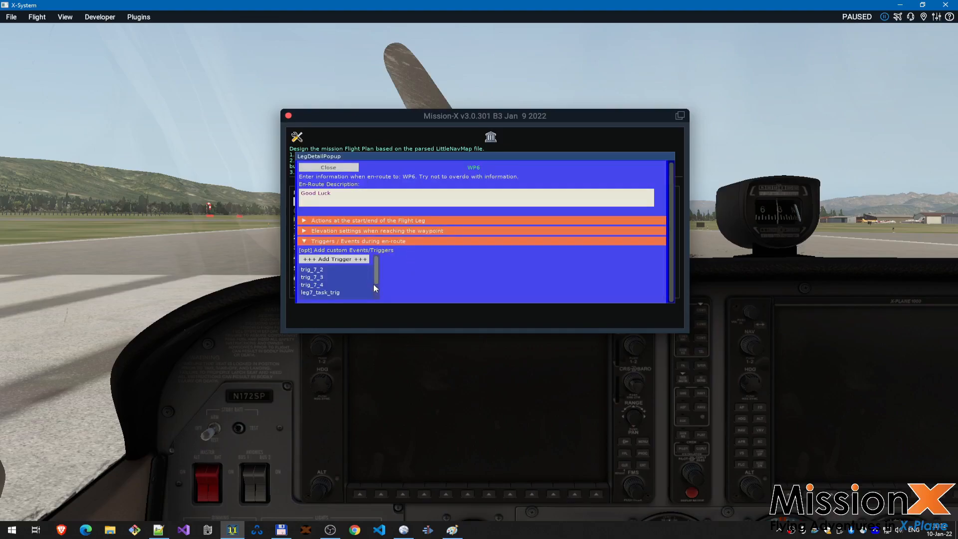
# Step: Recheck the saved leg7_task_trig settings, then leave the WP6 leg details and generate the mission
pyautogui.click(324, 293)
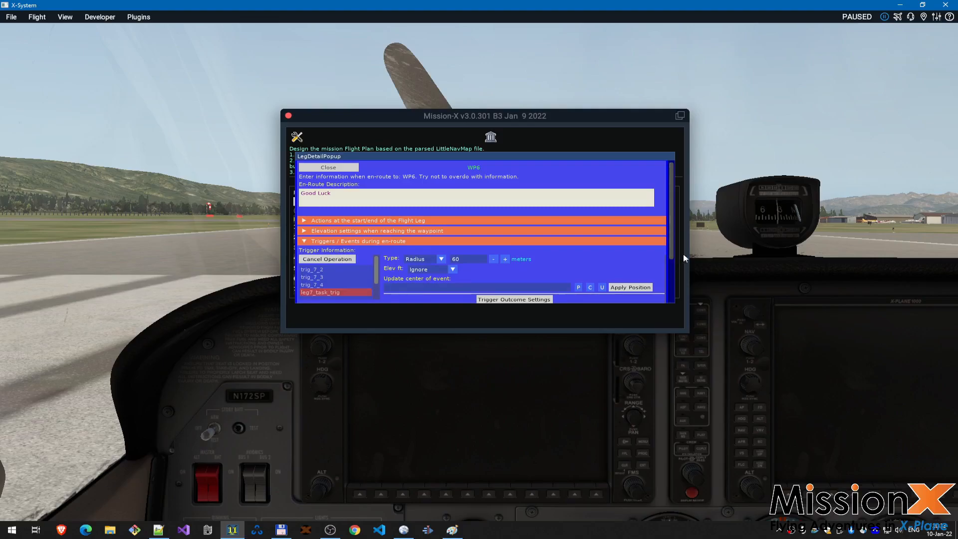
pyautogui.scroll(-2, 662, 246)
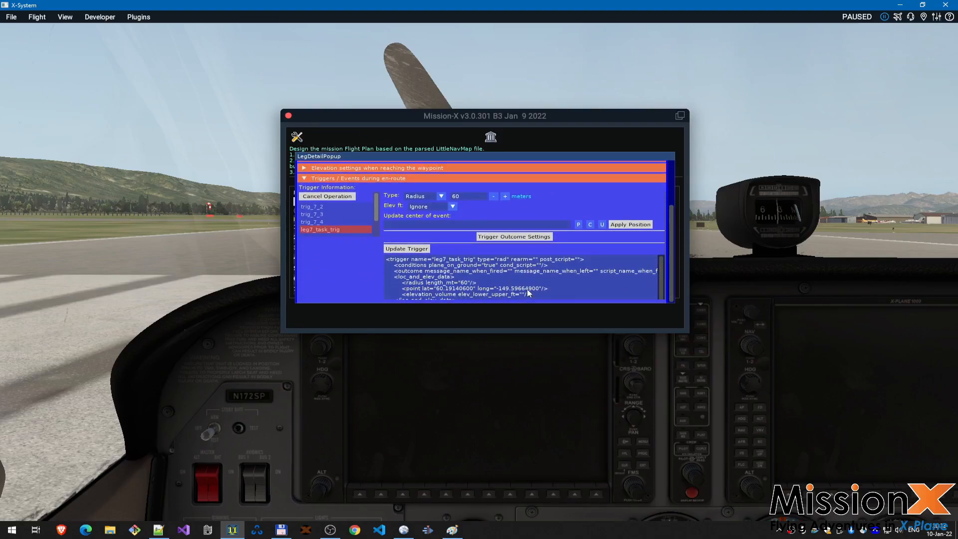
pyautogui.click(328, 197)
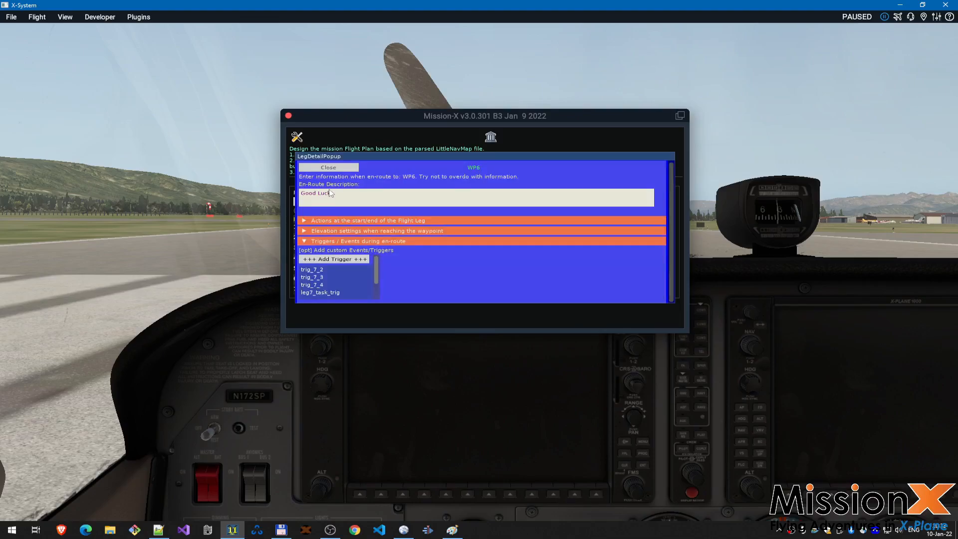
pyautogui.click(329, 167)
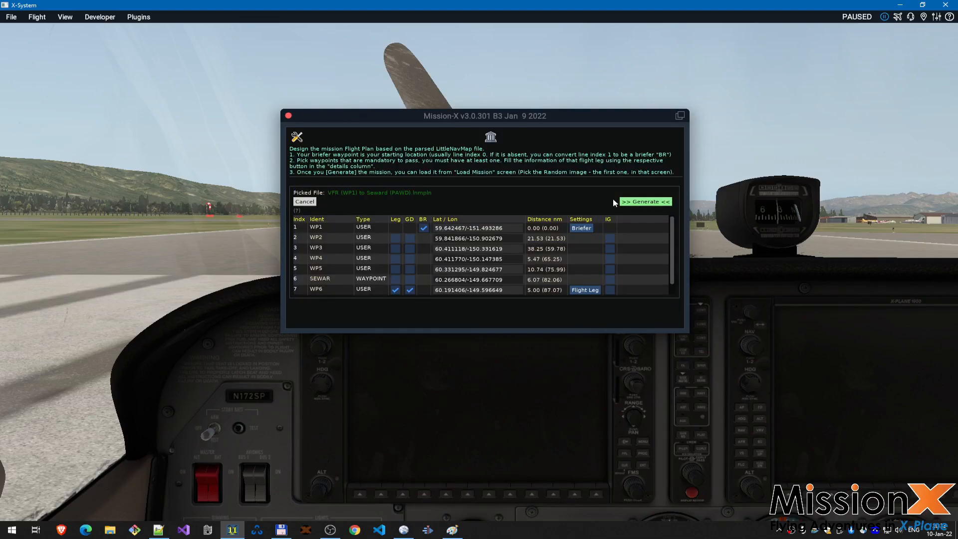
pyautogui.click(633, 202)
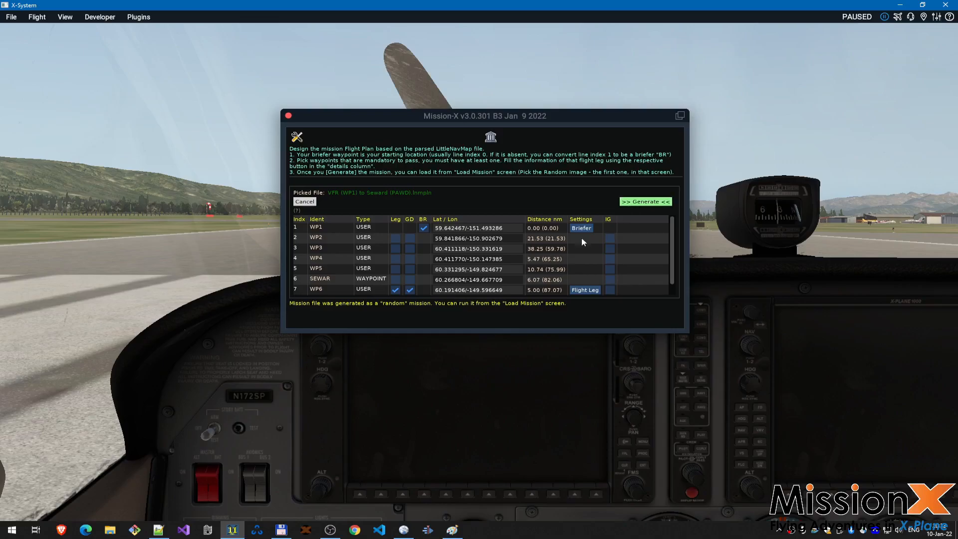
# Step: Switch to Notepad++, reload the regenerated random.xml and check where the triggers use the message name leg7trig_rw04
pyautogui.click(154, 533)
pyautogui.click(498, 302)
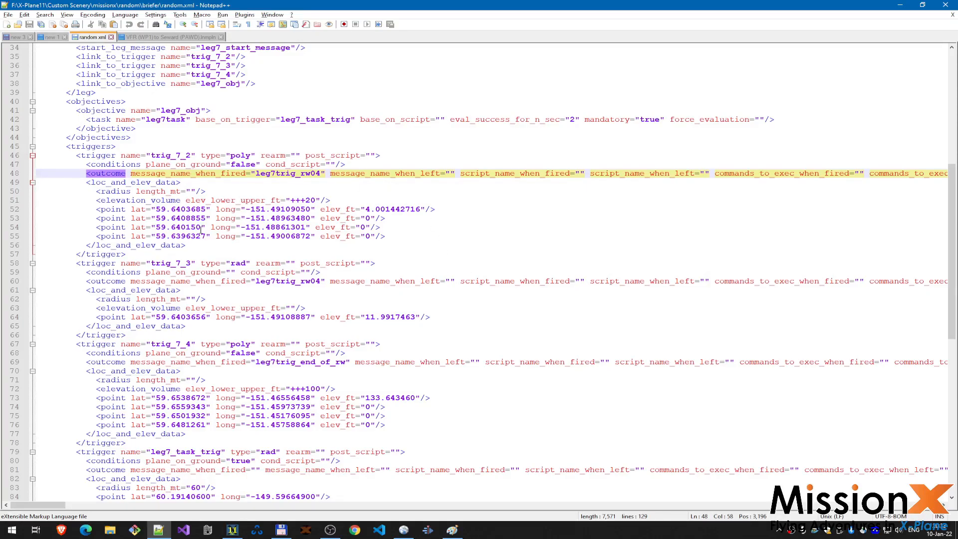
pyautogui.scroll(6, 202, 231)
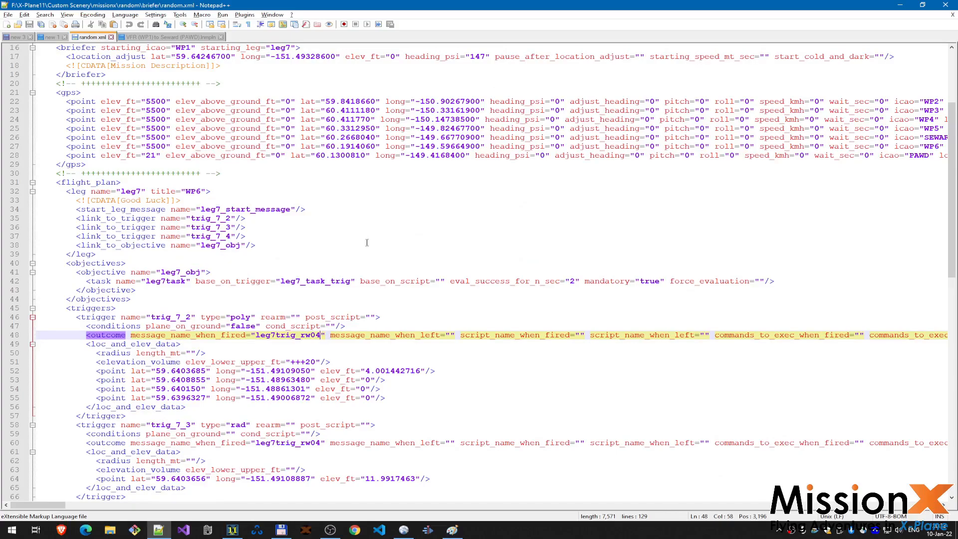
pyautogui.scroll(-18, 367, 242)
pyautogui.scroll(-1, 370, 252)
pyautogui.scroll(-2, 250, 320)
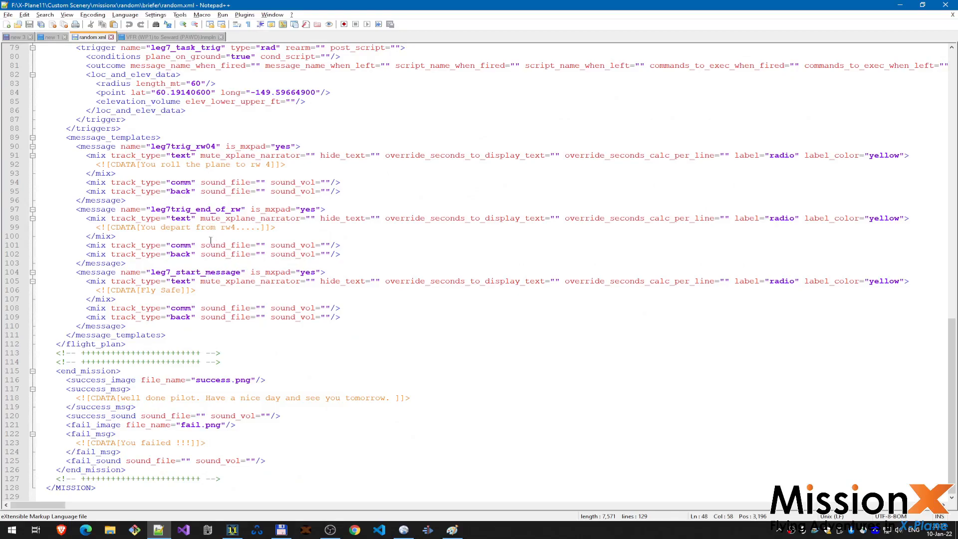
pyautogui.doubleClick(184, 146)
pyautogui.scroll(14, 360, 254)
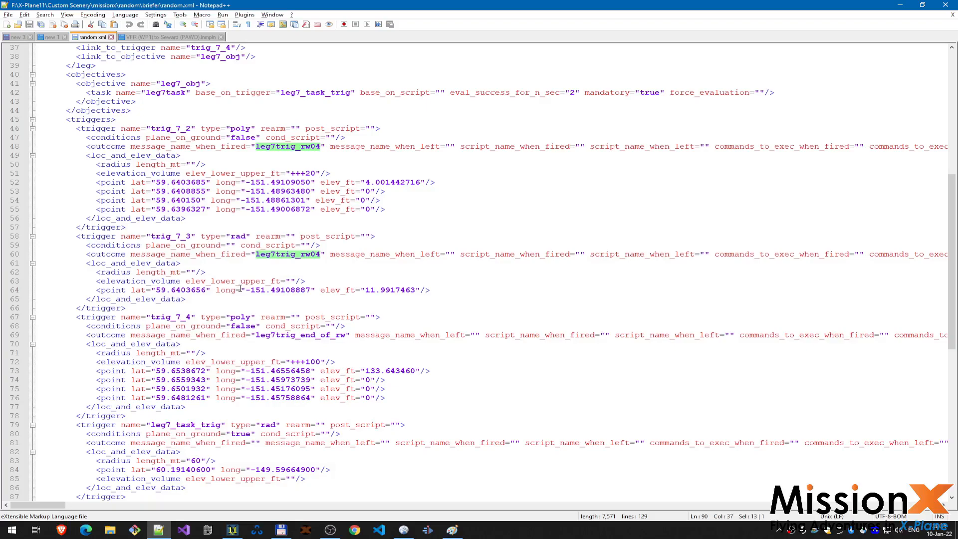
pyautogui.scroll(-2, 322, 272)
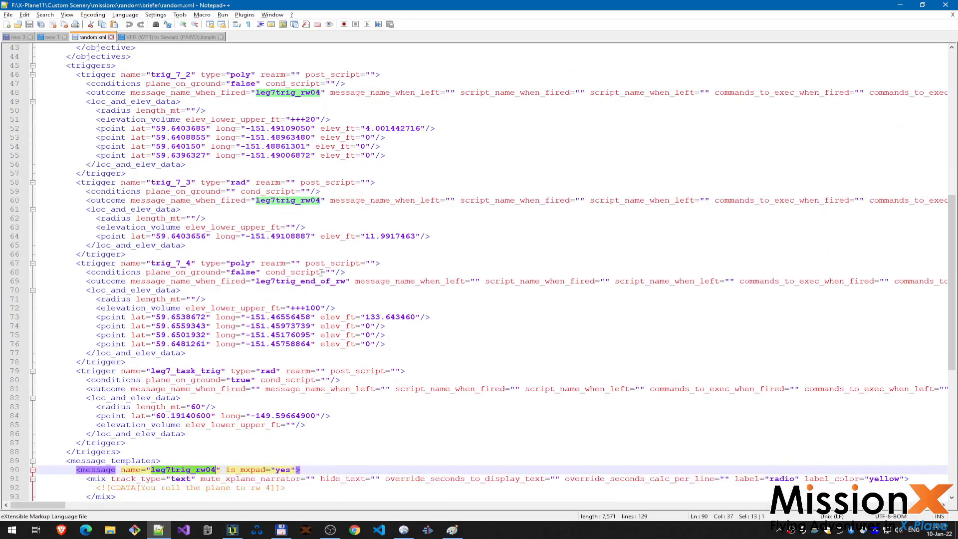
pyautogui.scroll(1, 322, 272)
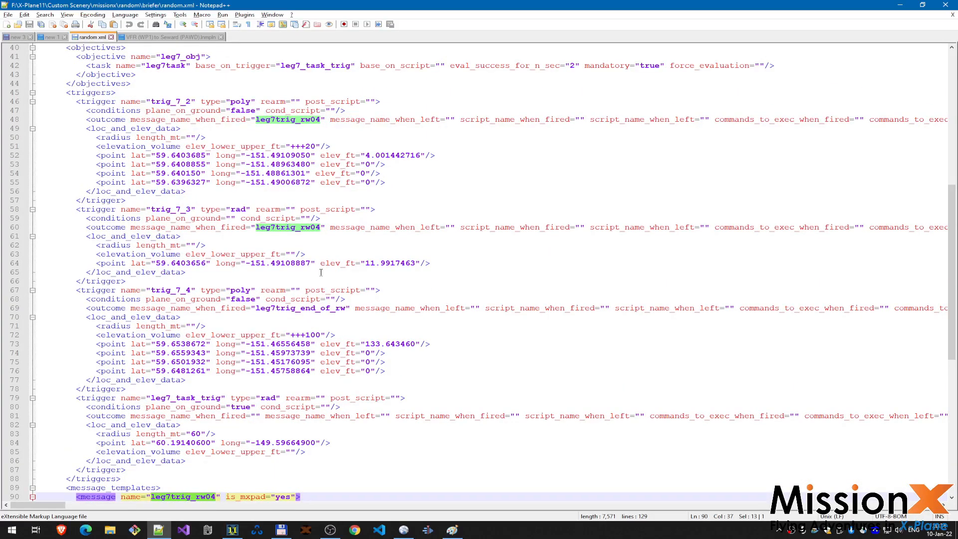
# Step: Examine the gps points in random.xml, including their coordinates and location names, and glance over the triggers again
pyautogui.scroll(10, 321, 272)
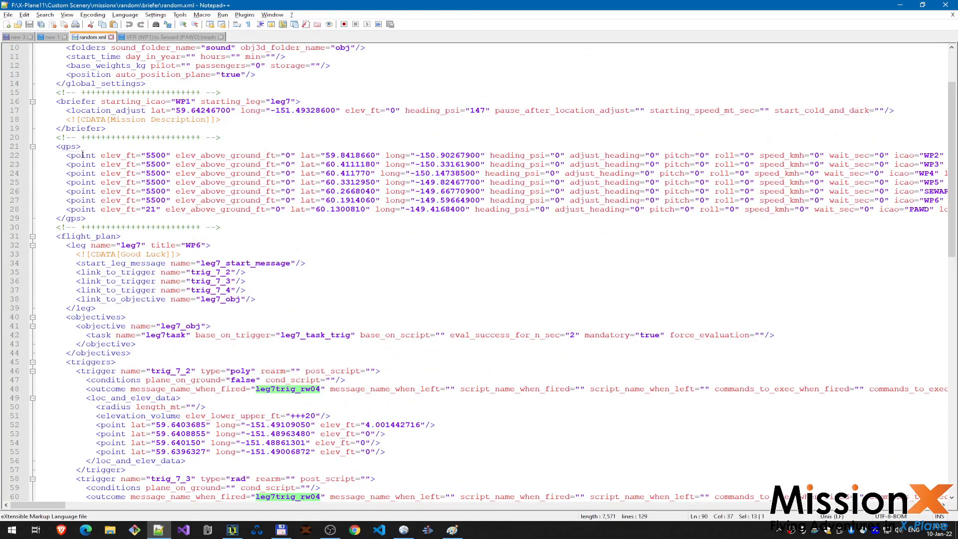
pyautogui.click(111, 156)
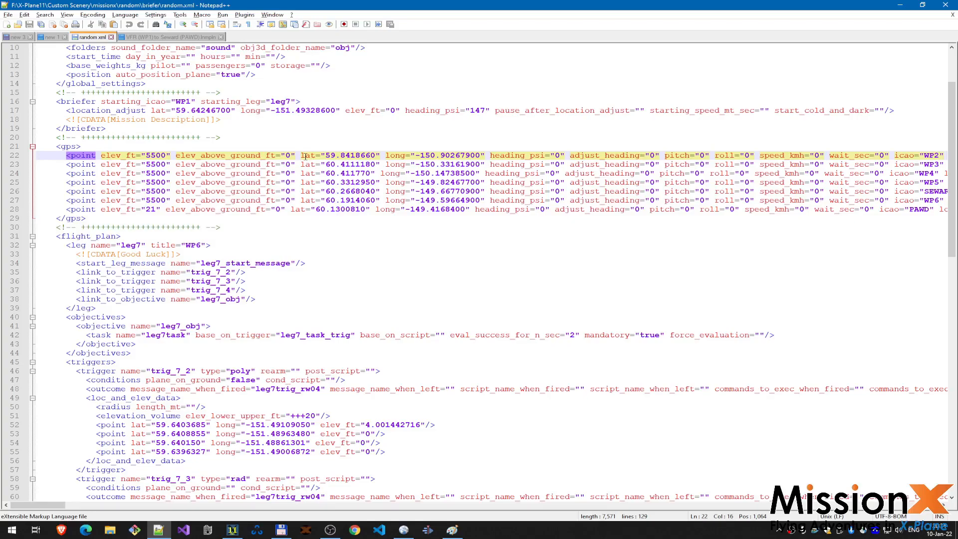
pyautogui.moveTo(305, 156); pyautogui.dragTo(481, 215)
pyautogui.click(770, 192)
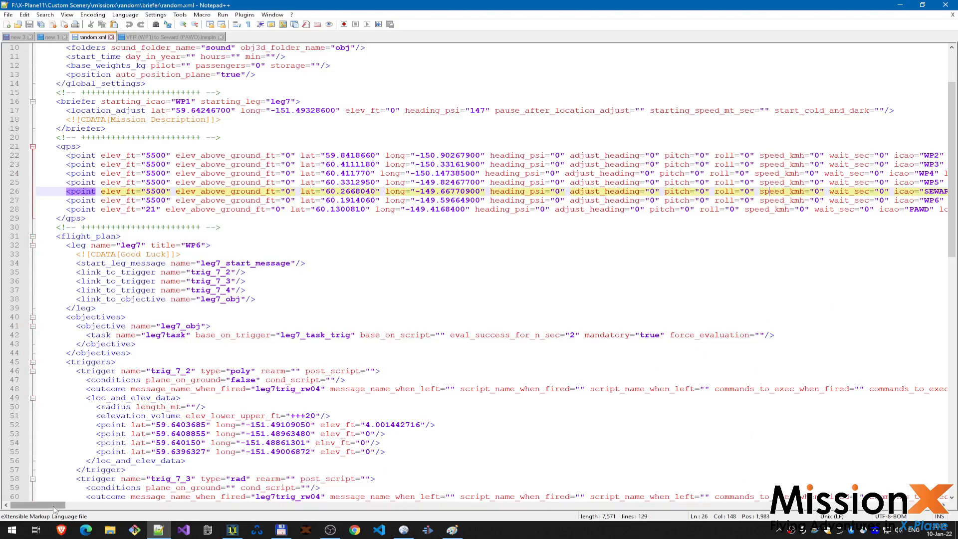
pyautogui.moveTo(50, 505); pyautogui.dragTo(67, 505)
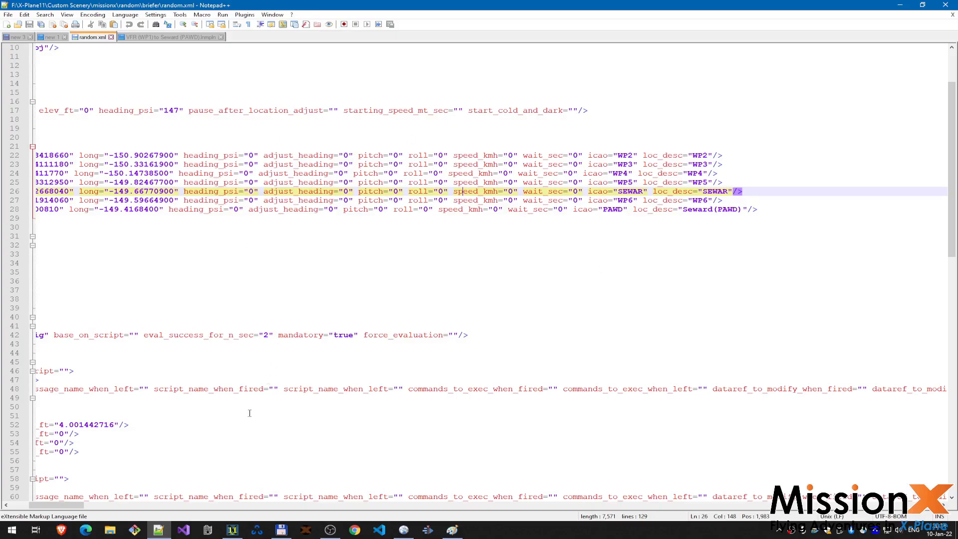
pyautogui.moveTo(77, 505); pyautogui.dragTo(54, 505)
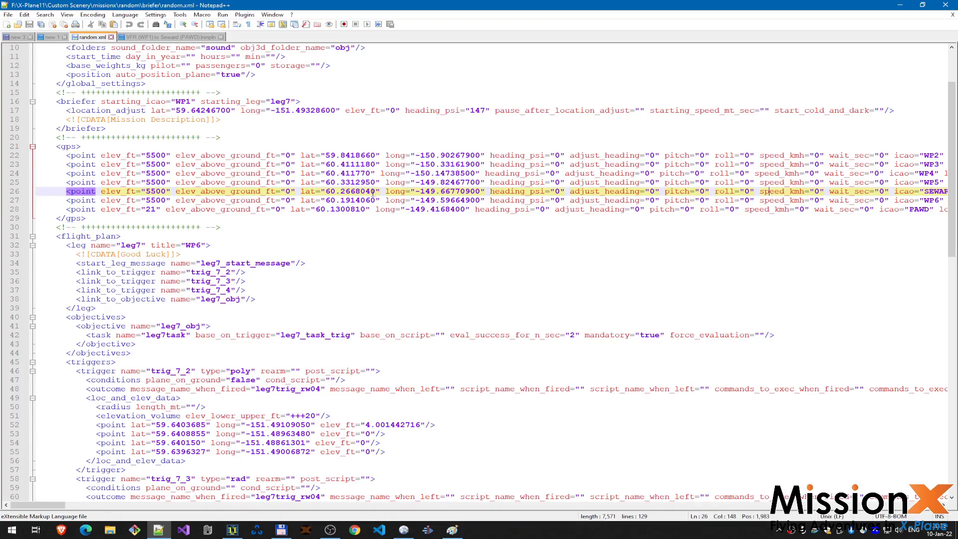
pyautogui.click(234, 210)
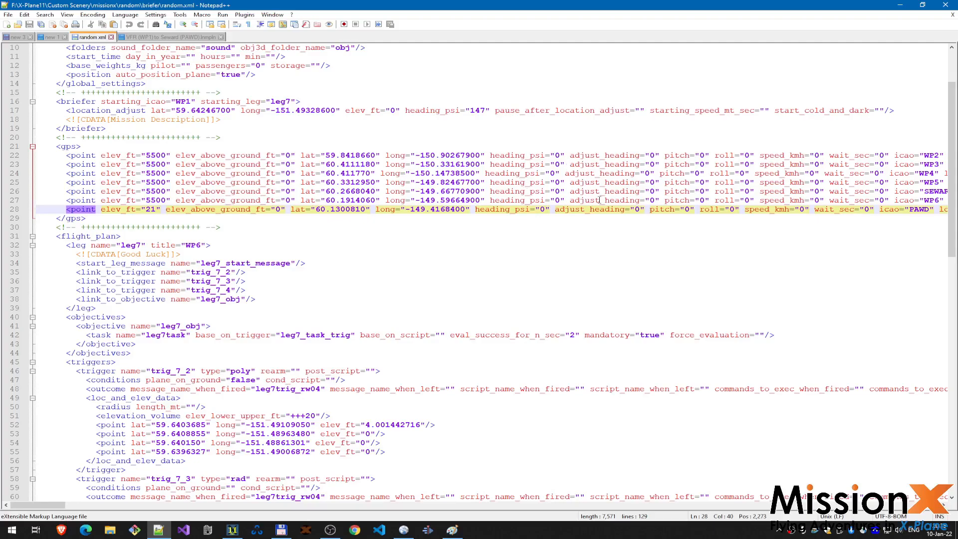
pyautogui.scroll(-11, 584, 196)
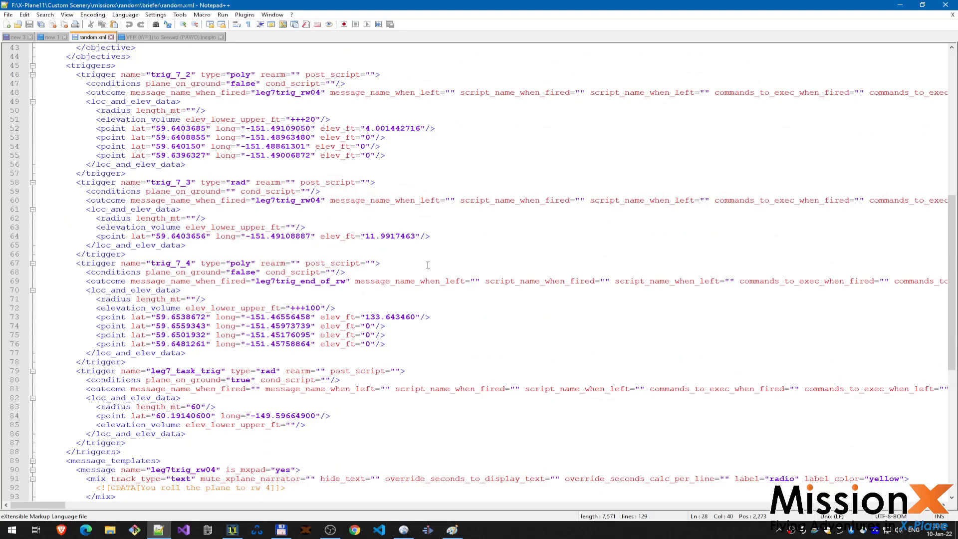
# Step: Return to X-Plane, open the Mission-X mission list, then load and start the regenerated Random mission
pyautogui.click(233, 530)
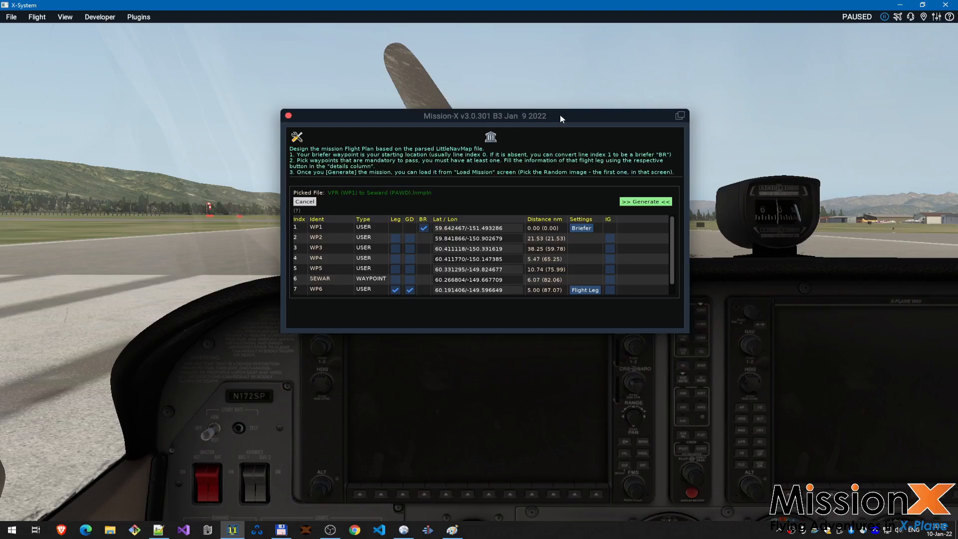
pyautogui.moveTo(561, 119); pyautogui.dragTo(521, 258)
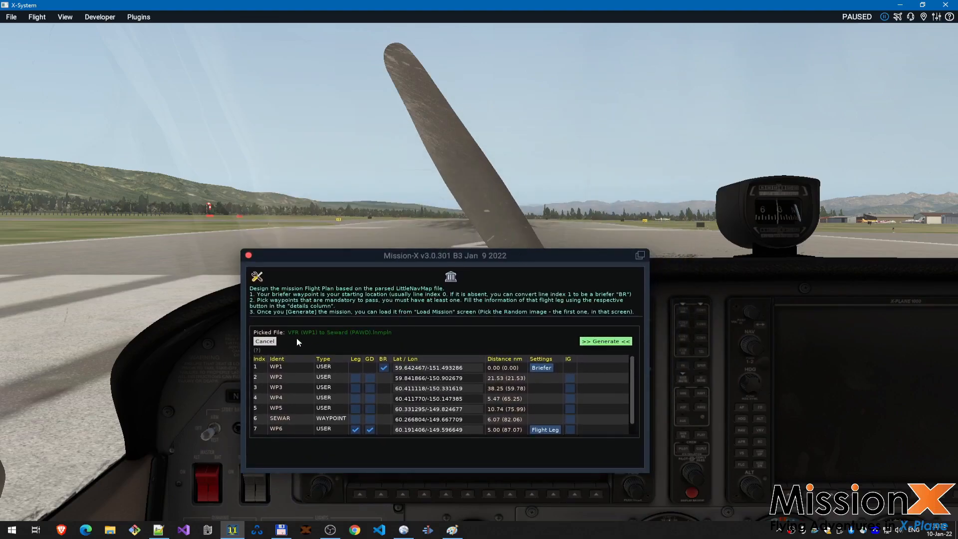
pyautogui.click(450, 276)
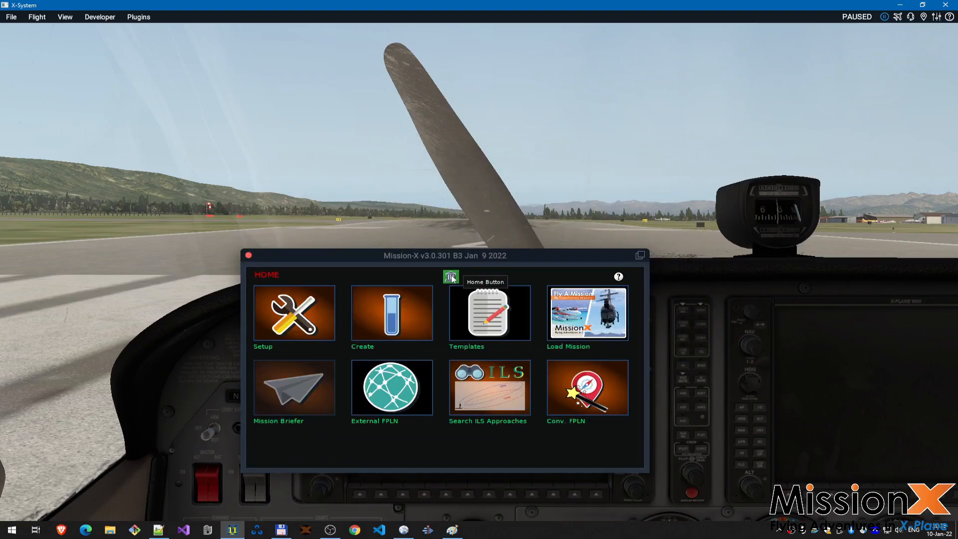
pyautogui.click(563, 323)
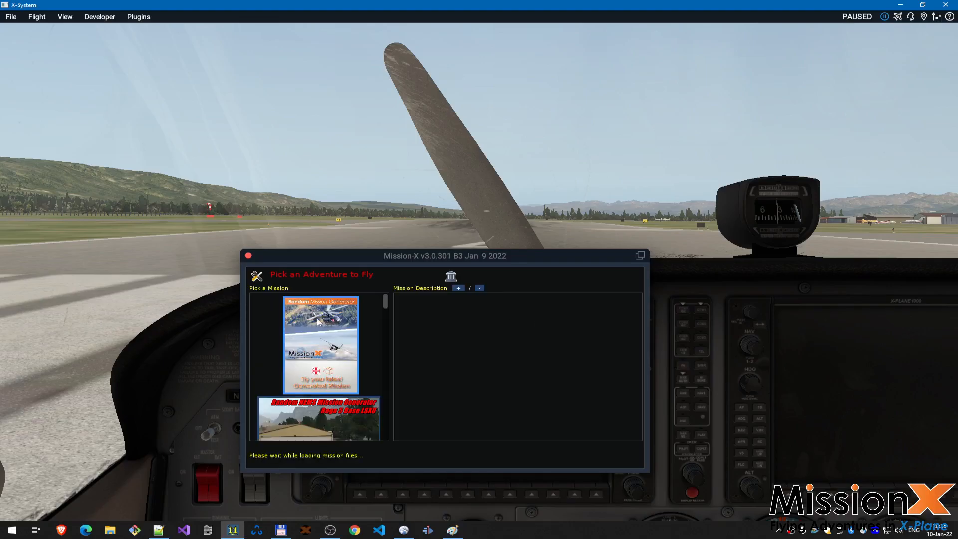
pyautogui.click(312, 320)
pyautogui.click(471, 448)
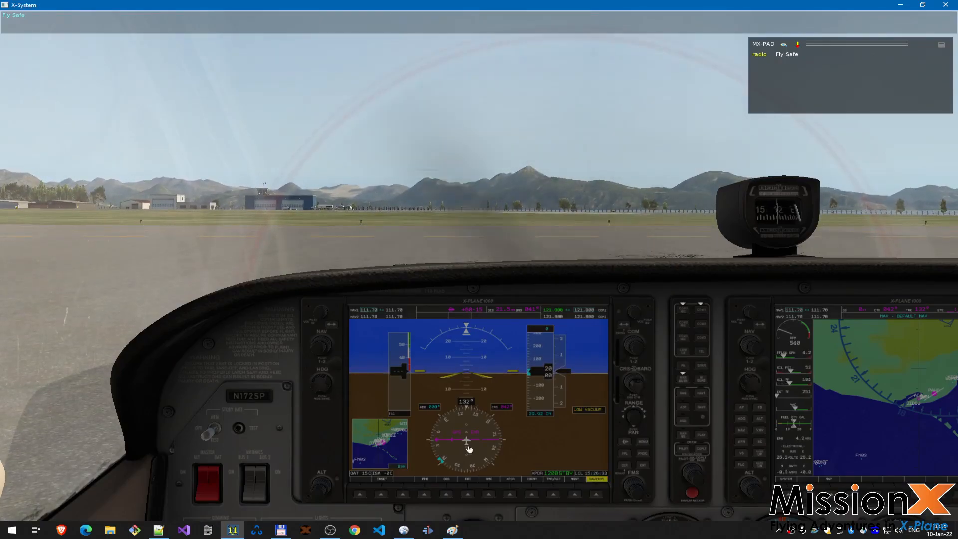
# Step: Move the camera outside the aircraft and inspect the trigger areas drawn around the airport
pyautogui.press('c')
pyautogui.press('Up')
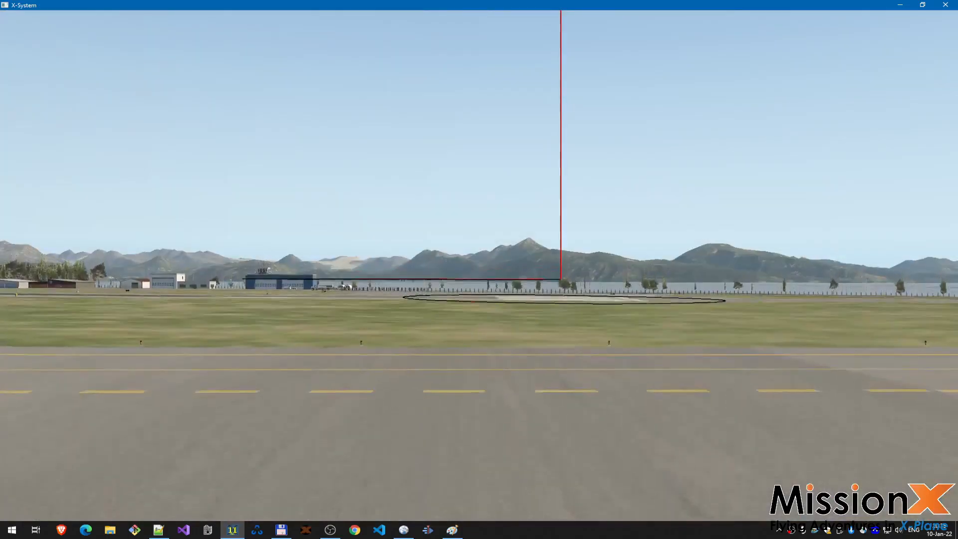
pyautogui.moveTo(640, 330); pyautogui.dragTo(246, 336)
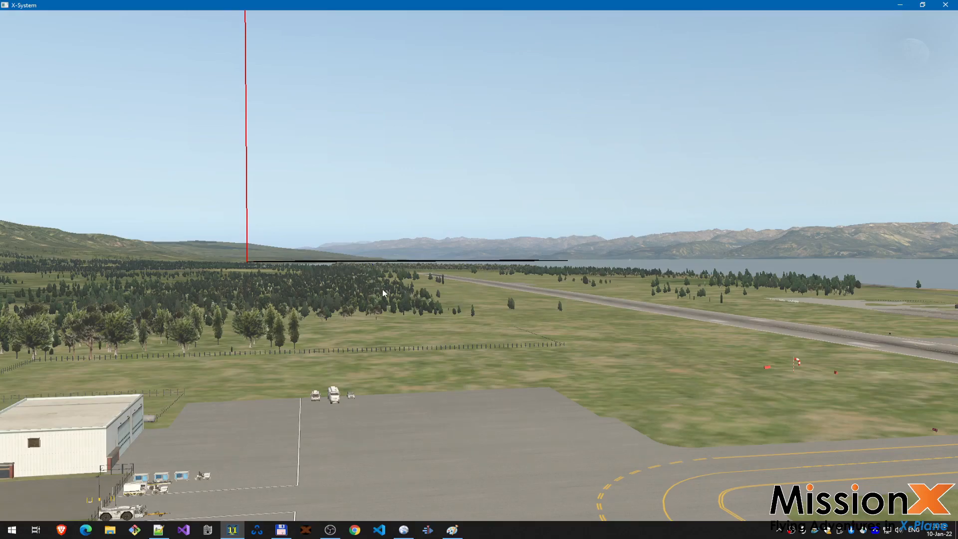
pyautogui.press('Up')
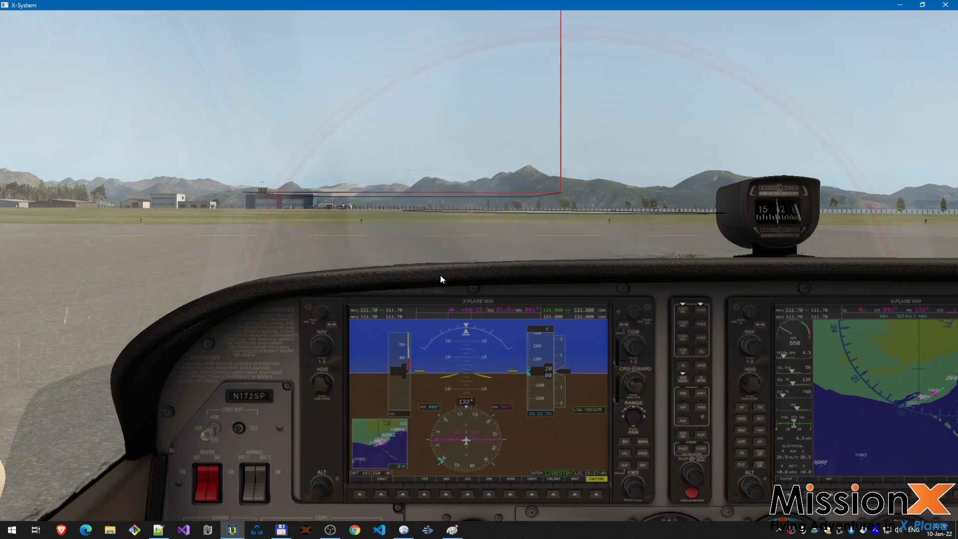
# Step: Open the Mission-X leg briefing, check the waypoint list in Little Navmap and return to X-Plane
pyautogui.hotkey('ctrl', 'm')
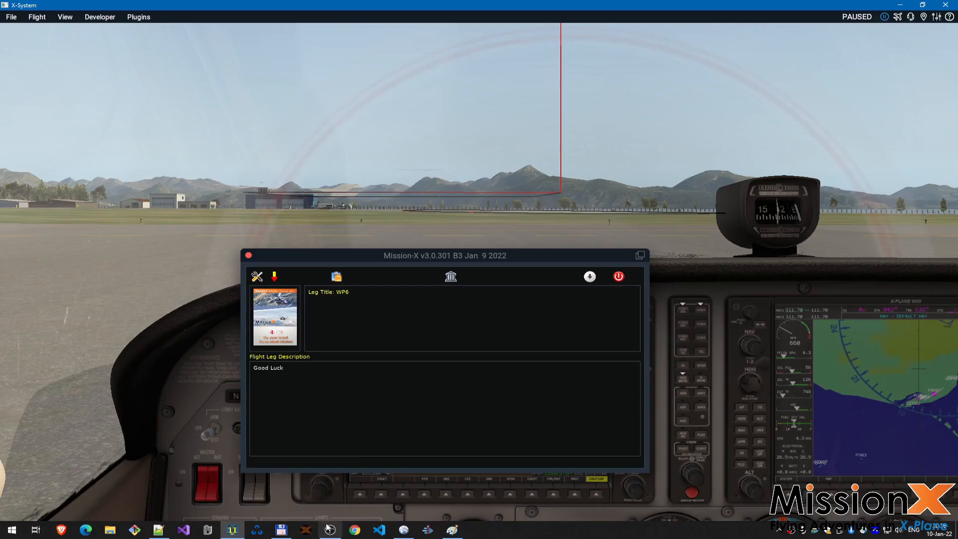
pyautogui.click(404, 530)
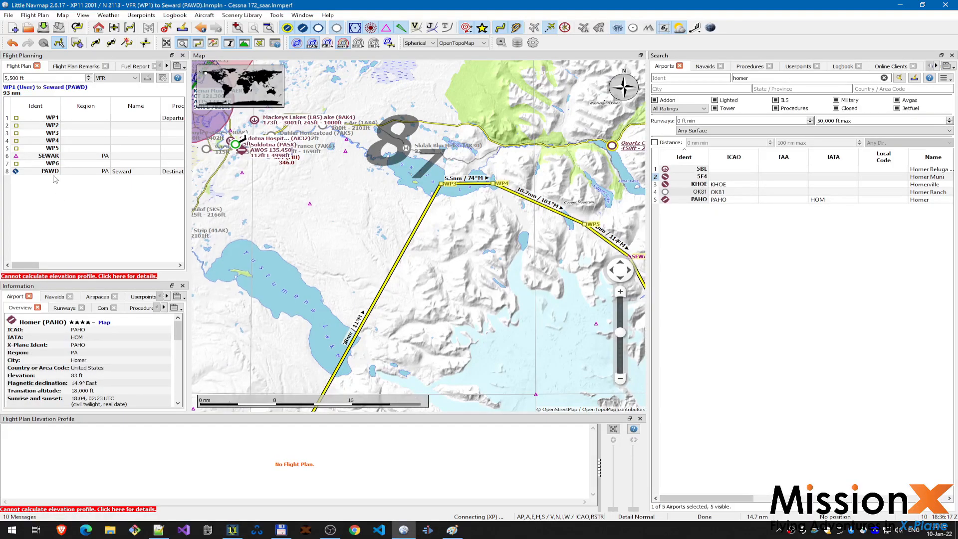
pyautogui.click(900, 5)
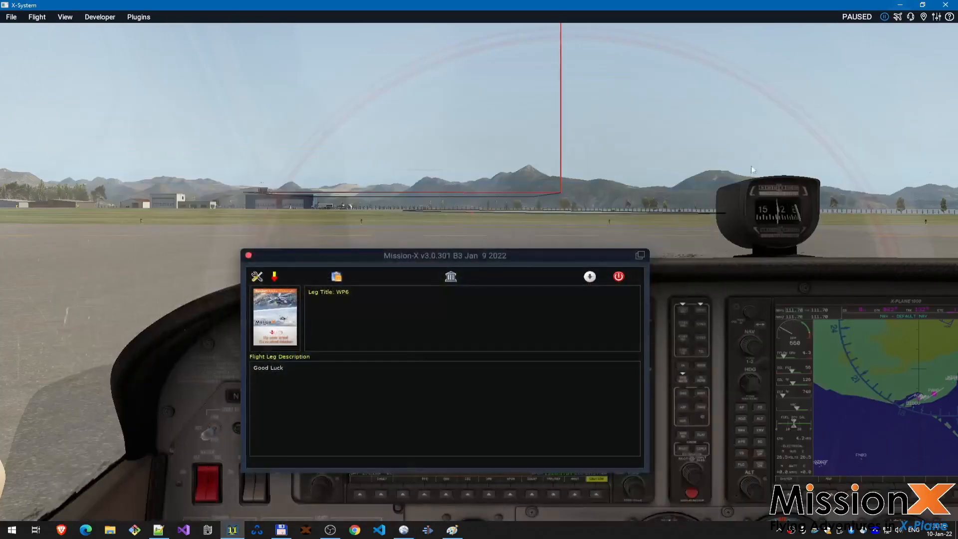
# Step: Close the Mission-X window and start a new flight at Seward (PAWD) from runway 31
pyautogui.click(249, 255)
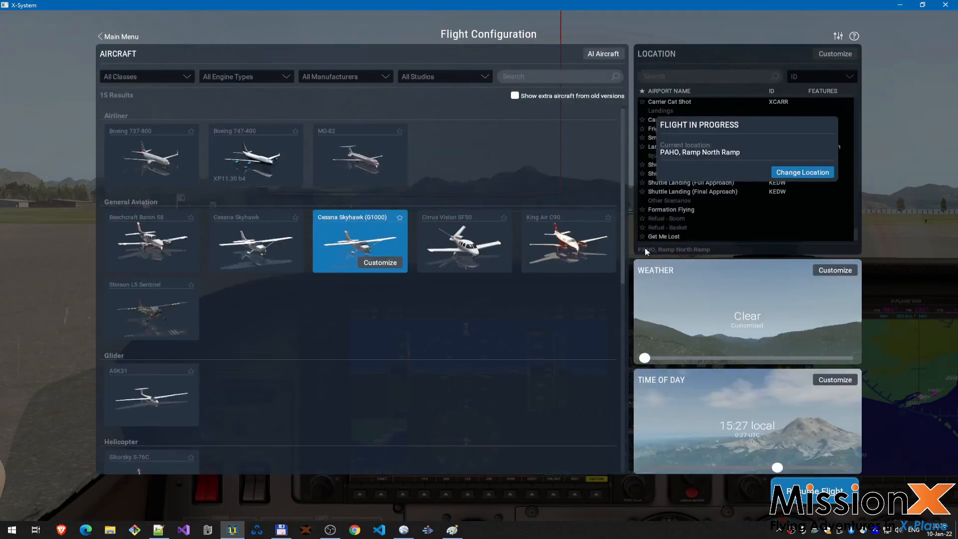
pyautogui.click(802, 172)
pyautogui.click(717, 77)
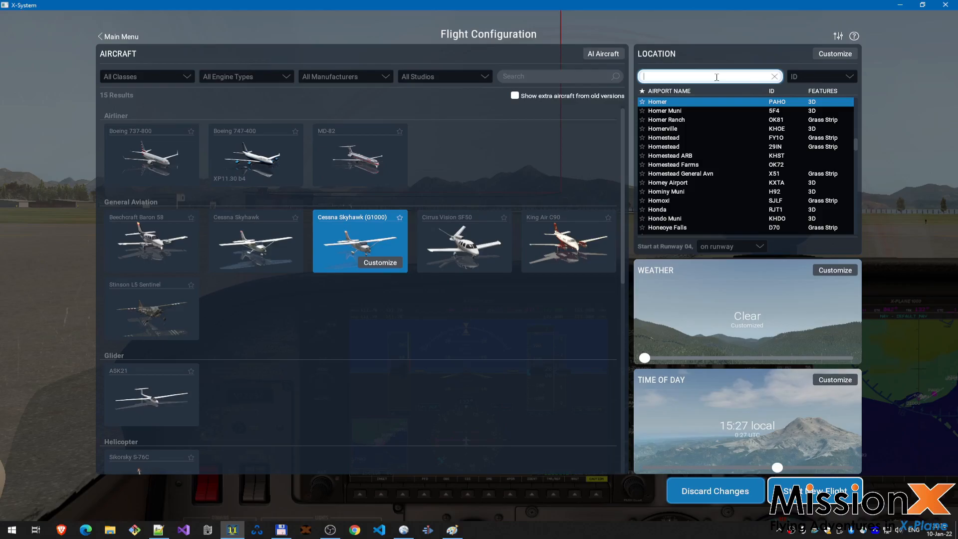
pyautogui.write('pawd')
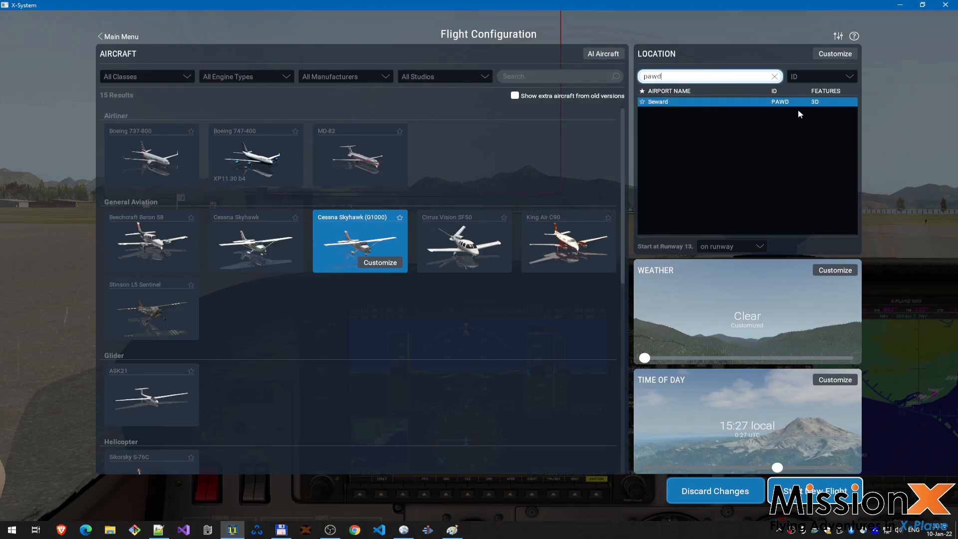
pyautogui.click(837, 53)
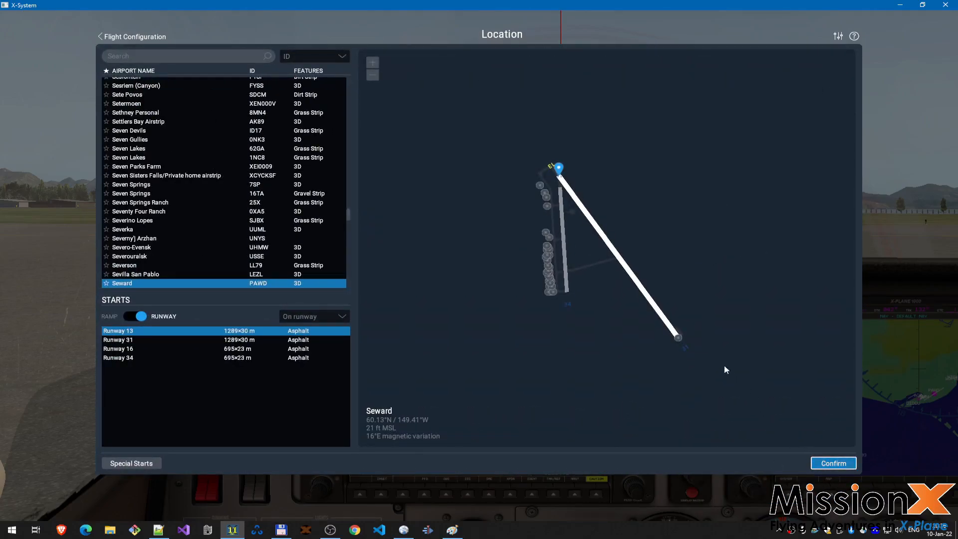
pyautogui.click(679, 339)
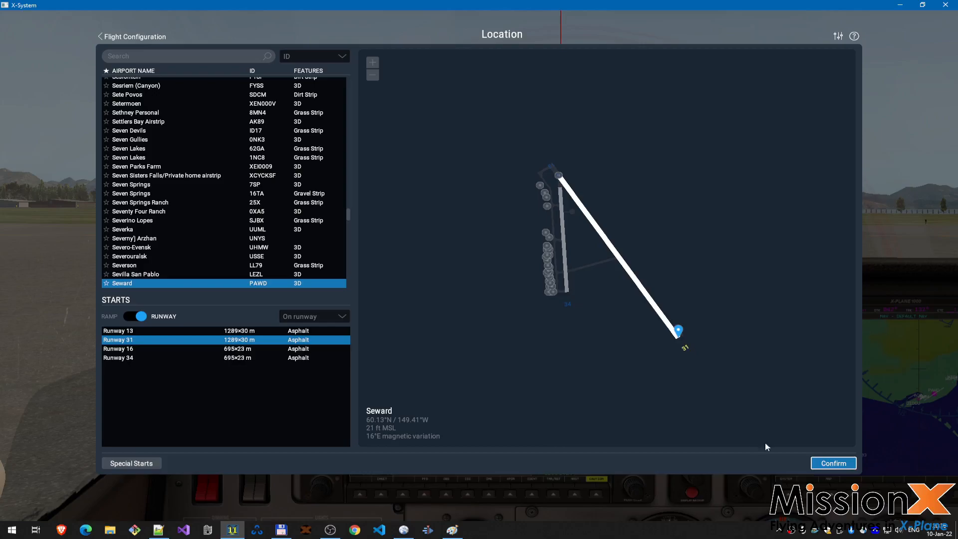
pyautogui.click(829, 464)
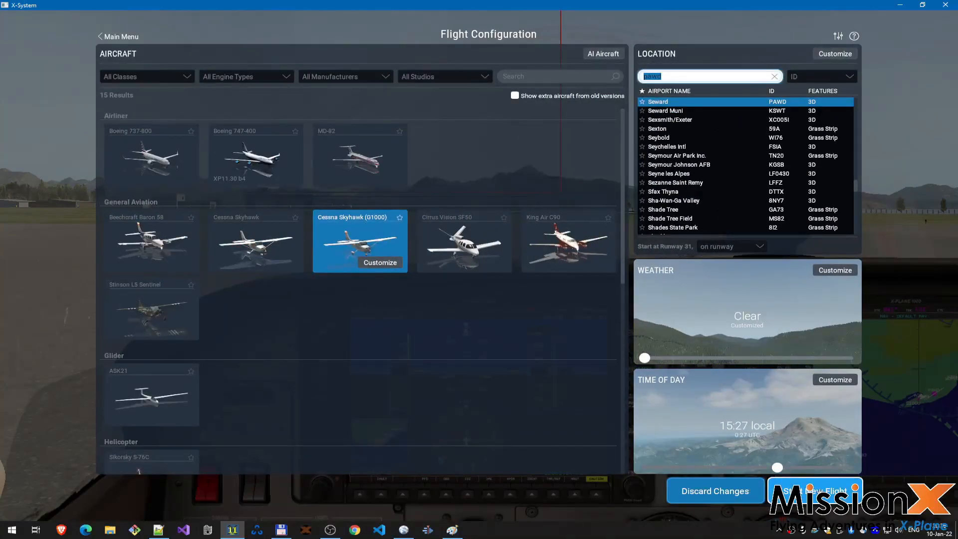
pyautogui.click(791, 489)
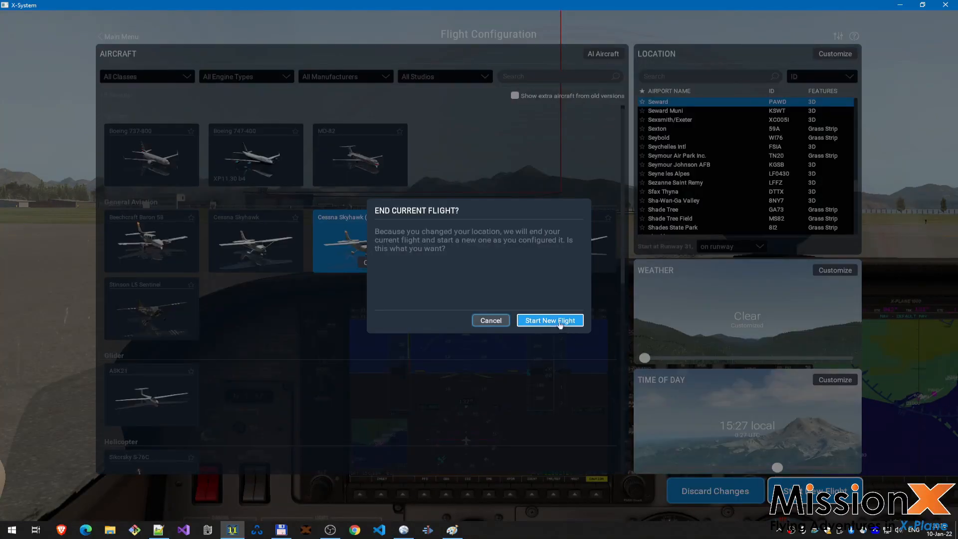
pyautogui.click(560, 321)
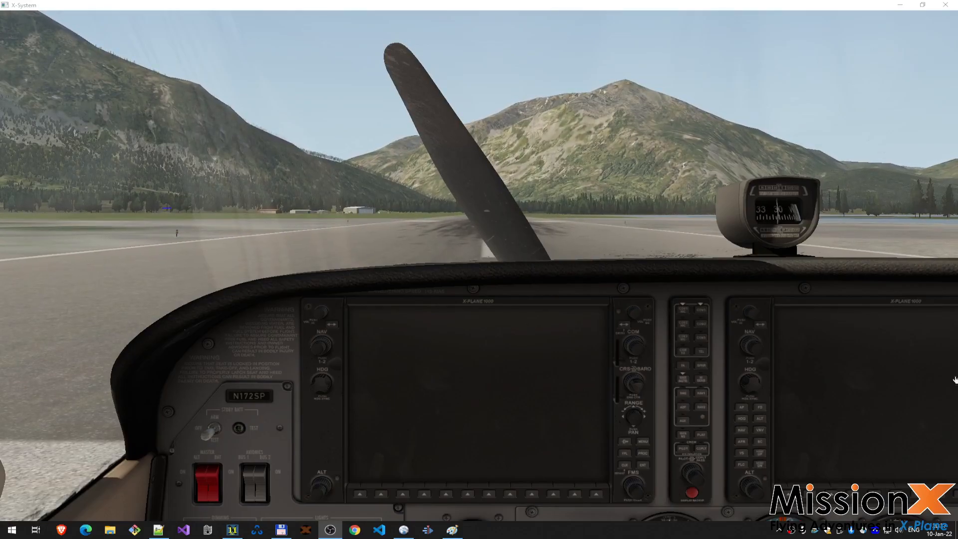
# Step: Look around the Seward area and examine the terrain and airport surroundings northwest of PAWD on the X-Plane map
pyautogui.moveTo(760, 282); pyautogui.dragTo(732, 288)
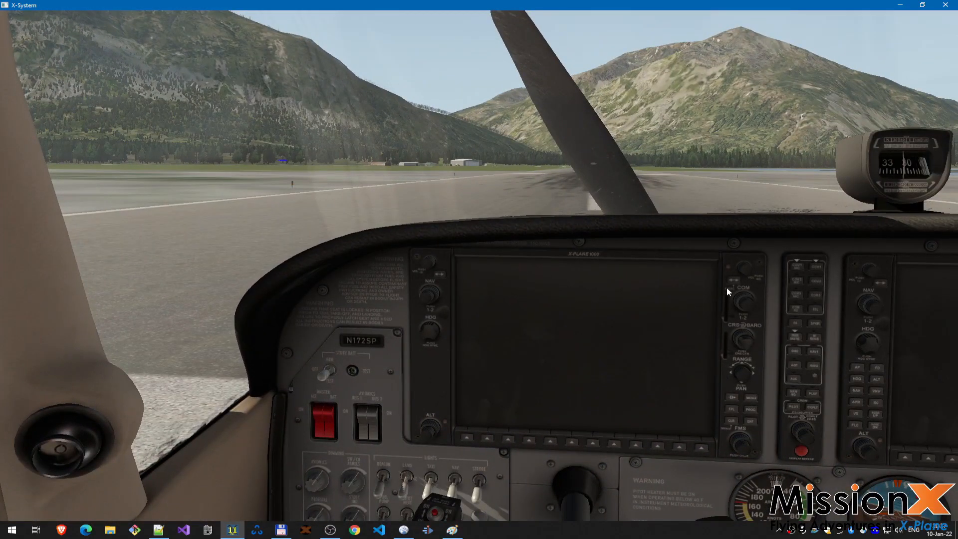
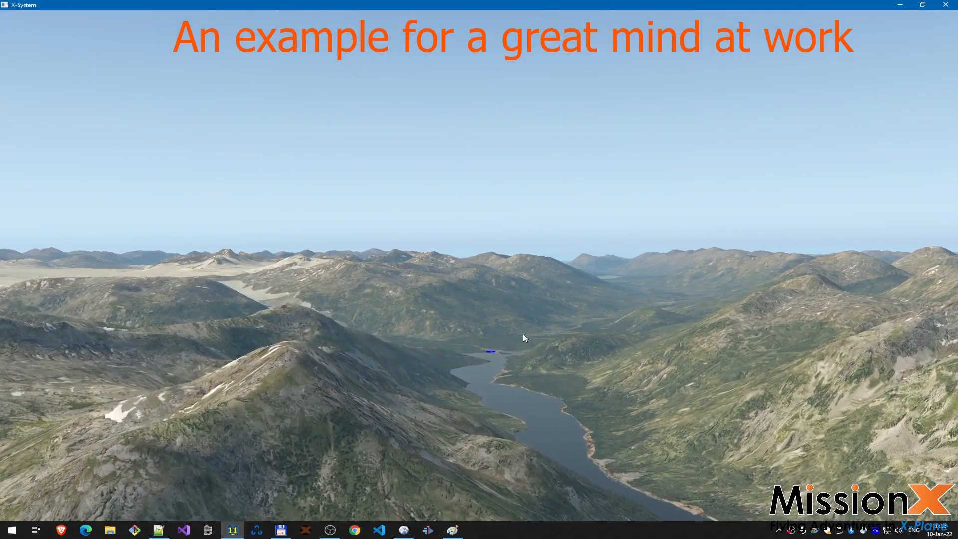
pyautogui.press('m')
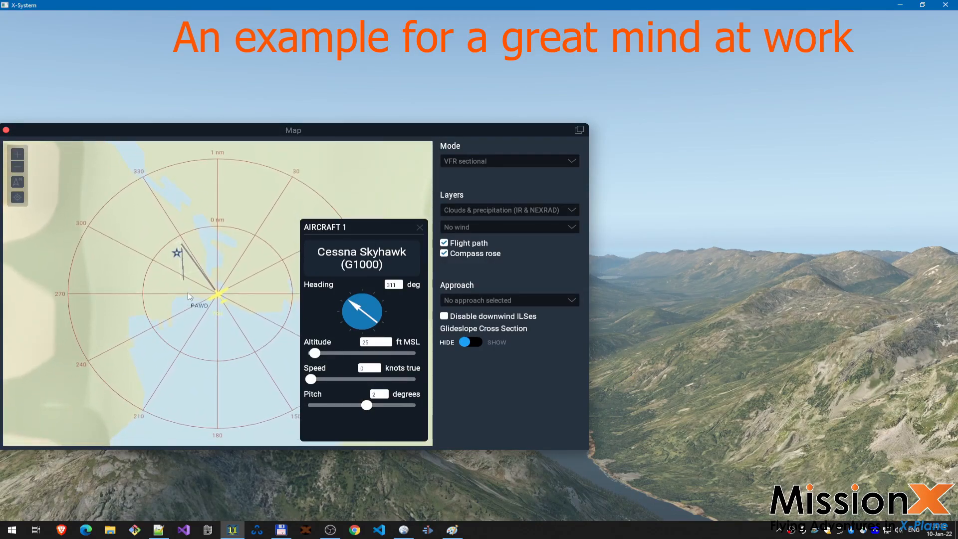
pyautogui.scroll(5, 224, 305)
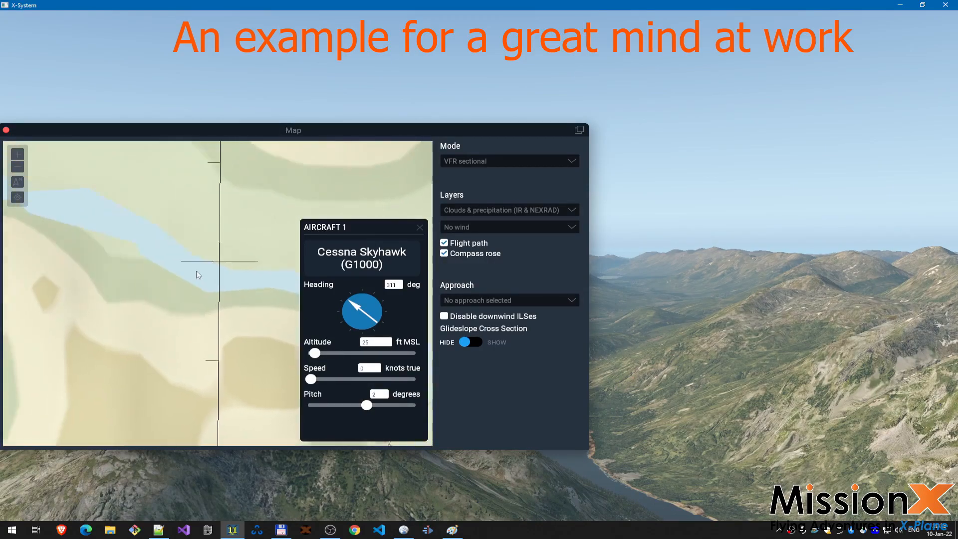
pyautogui.scroll(-5, 188, 271)
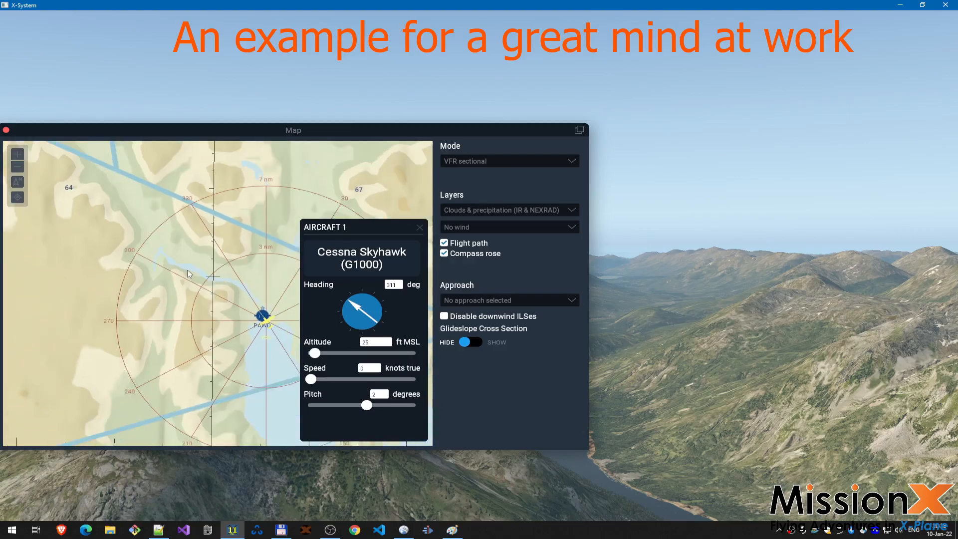
pyautogui.moveTo(197, 291); pyautogui.dragTo(214, 325)
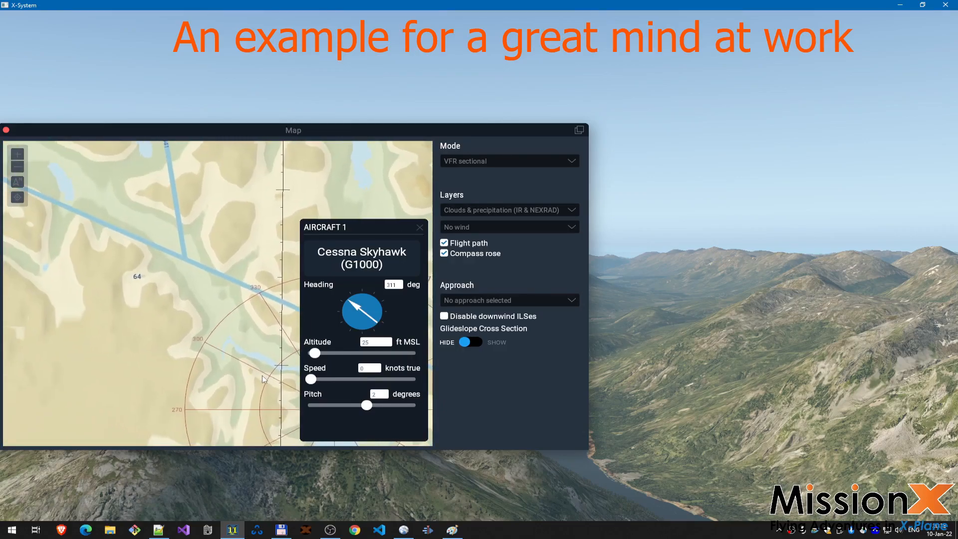
pyautogui.moveTo(247, 355); pyautogui.dragTo(134, 233)
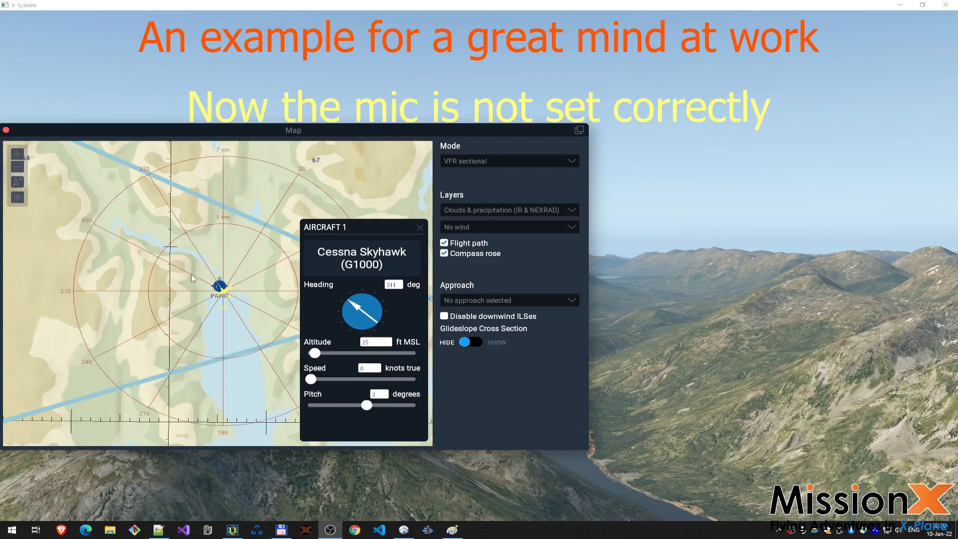
pyautogui.moveTo(102, 202); pyautogui.dragTo(237, 318)
pyautogui.scroll(-3, 237, 318)
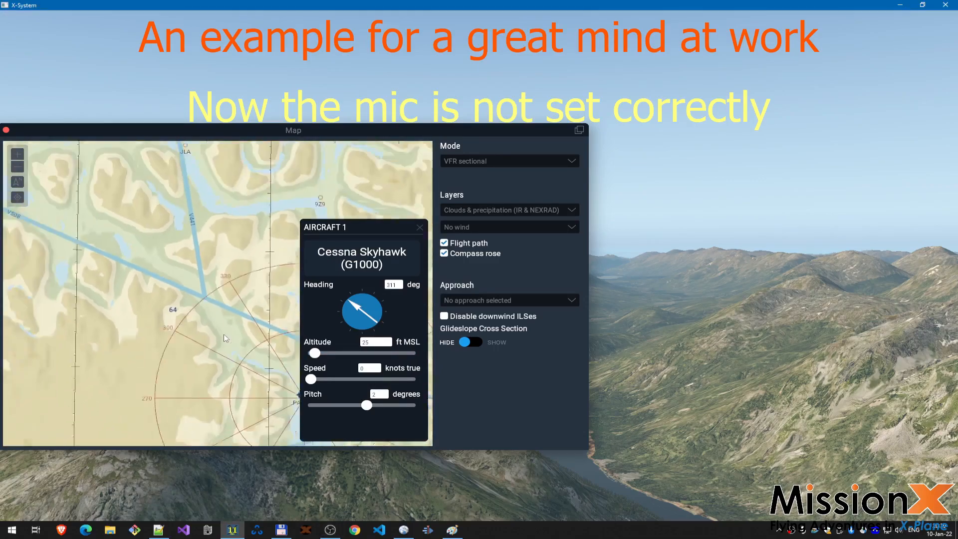
pyautogui.click(18, 166)
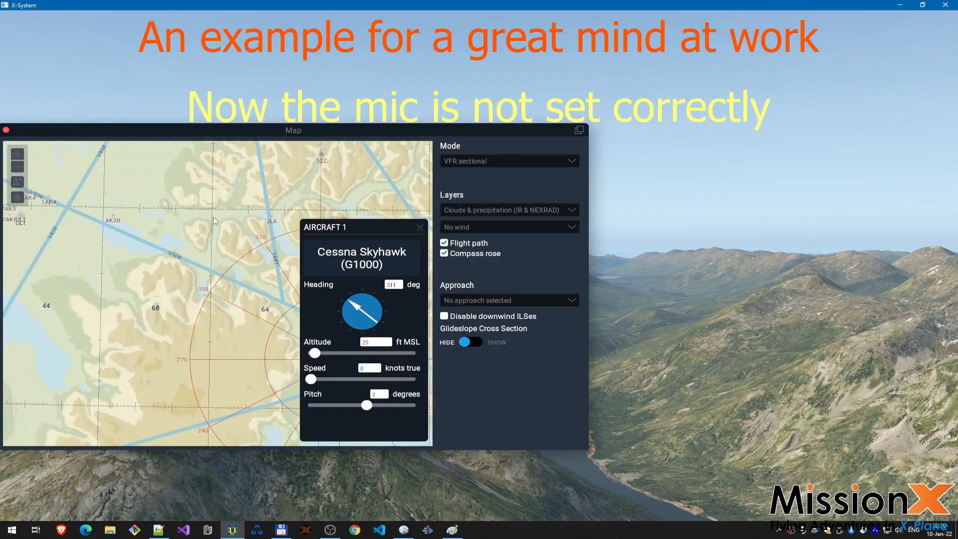
pyautogui.click(6, 130)
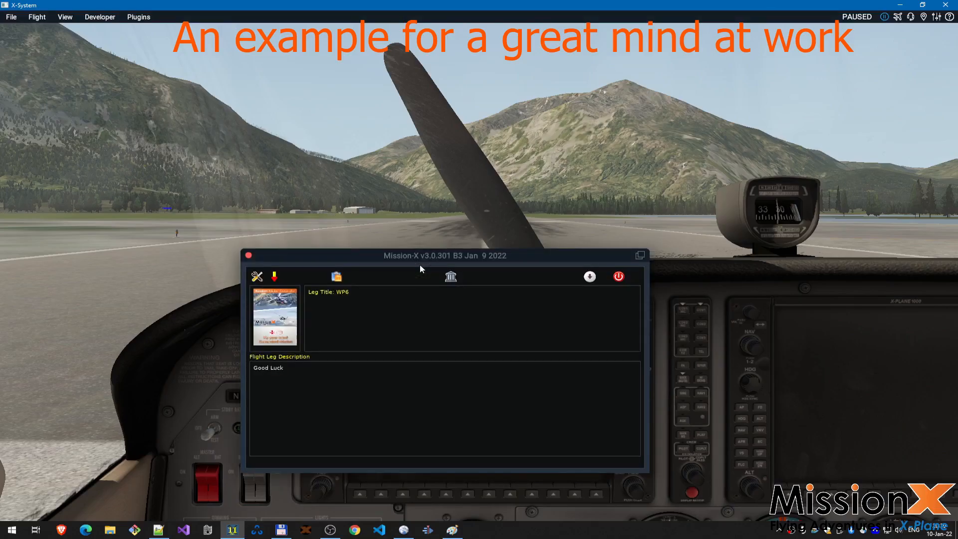
# Step: Quit the running mission without saving and open the LittleNavMap flight plan conversion screen
pyautogui.click(619, 276)
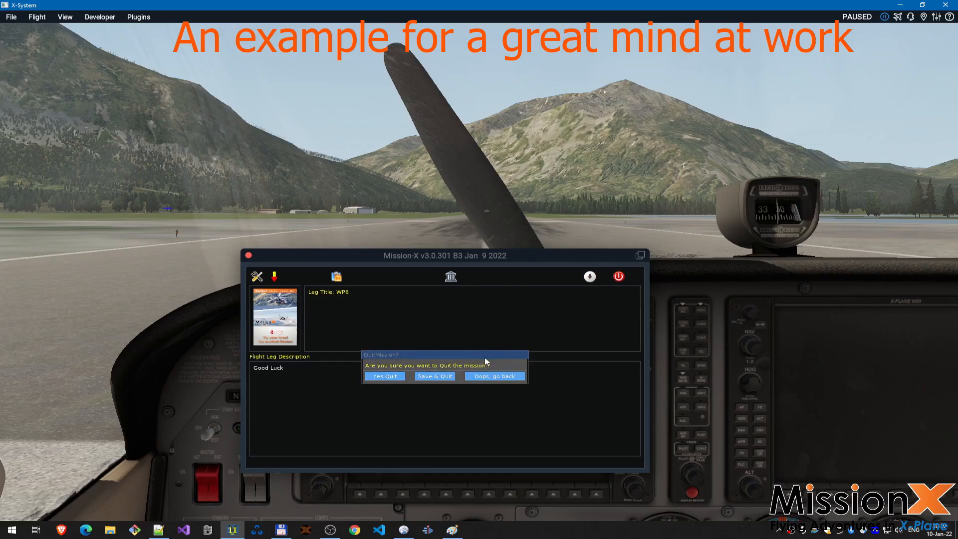
pyautogui.click(389, 376)
pyautogui.click(557, 418)
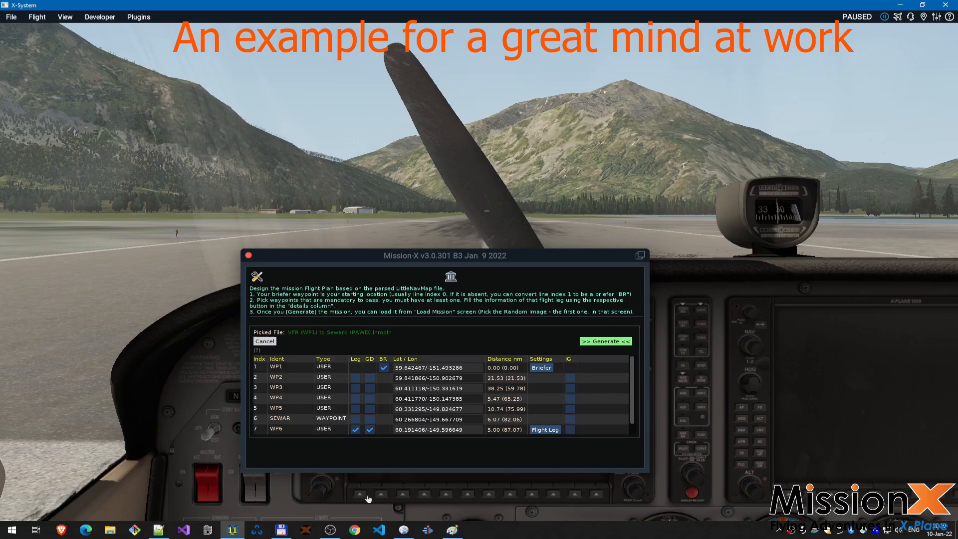
# Step: Switch to Little Navmap and inspect the final route segment from WP6 to Seward and the airport's runways
pyautogui.click(404, 529)
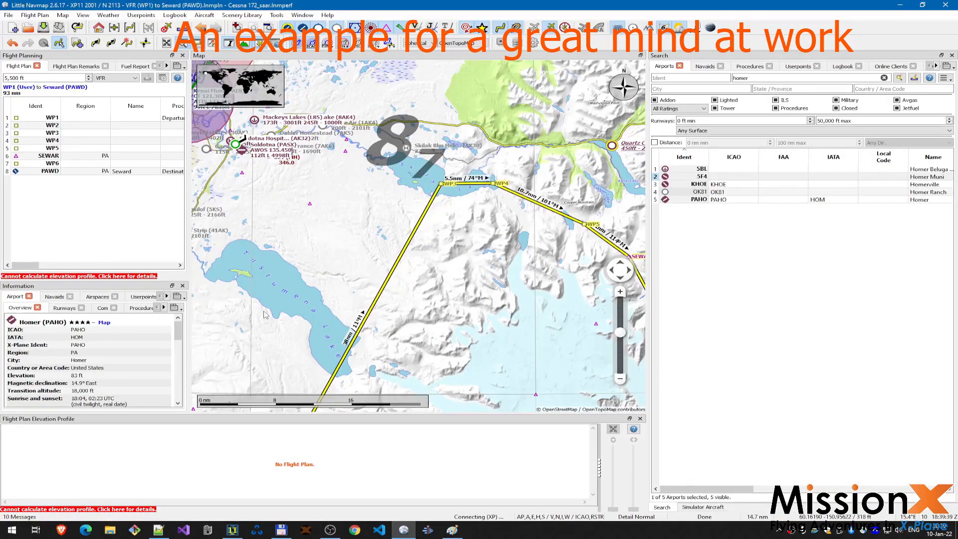
pyautogui.moveTo(473, 292); pyautogui.dragTo(281, 151)
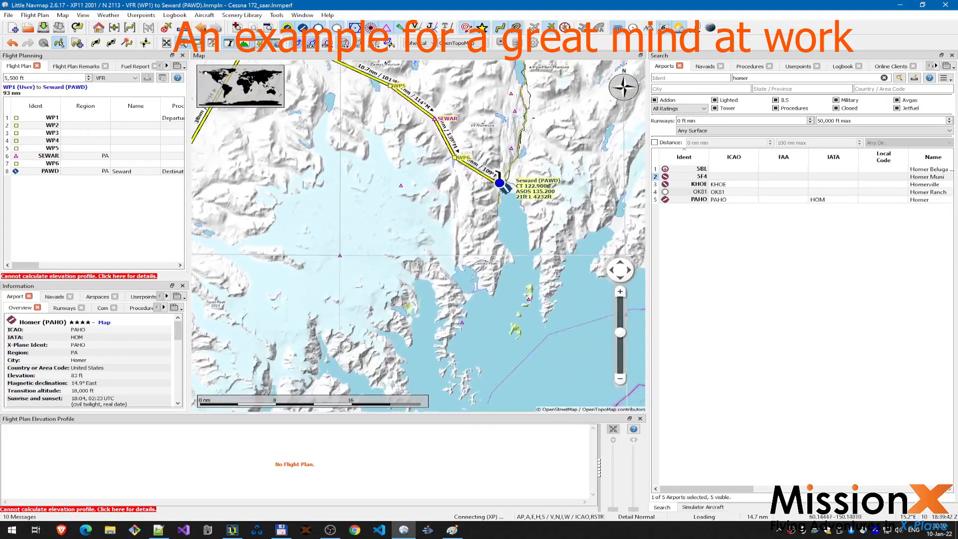
pyautogui.moveTo(454, 196); pyautogui.dragTo(395, 233)
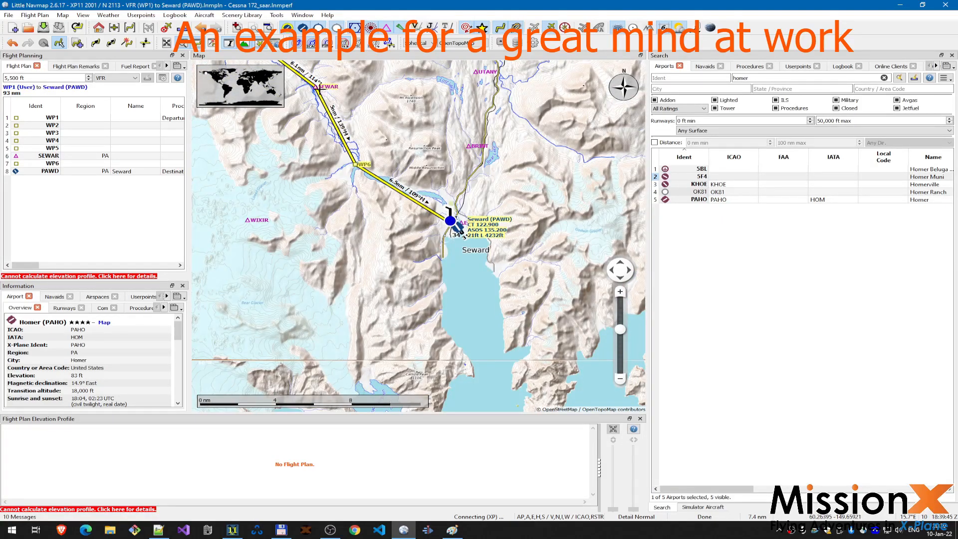
pyautogui.scroll(2, 458, 241)
pyautogui.scroll(5, 457, 240)
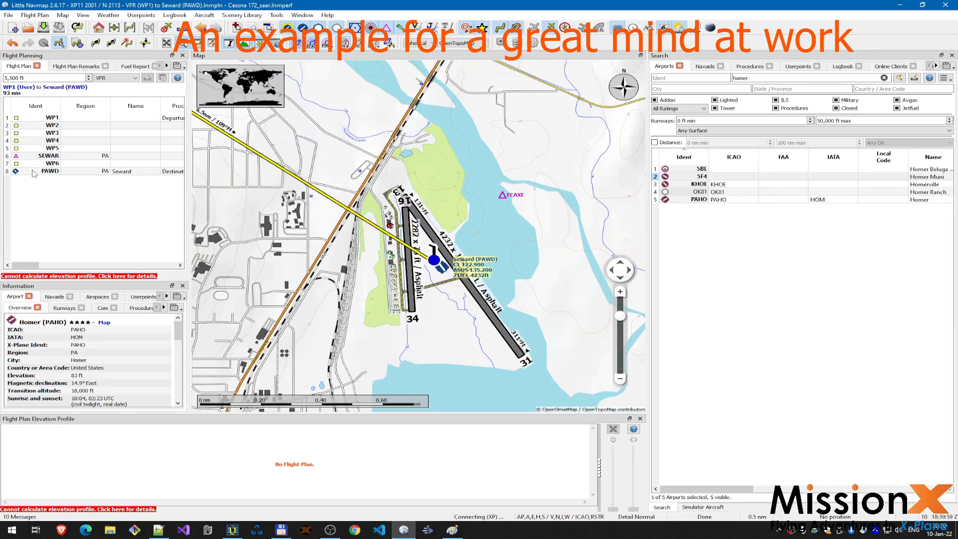
# Step: Switch to Notepad++ and review the waypoints in the VFR (WP1) to Seward (PAWD).lnmpln file through the final airport entry
pyautogui.click(158, 530)
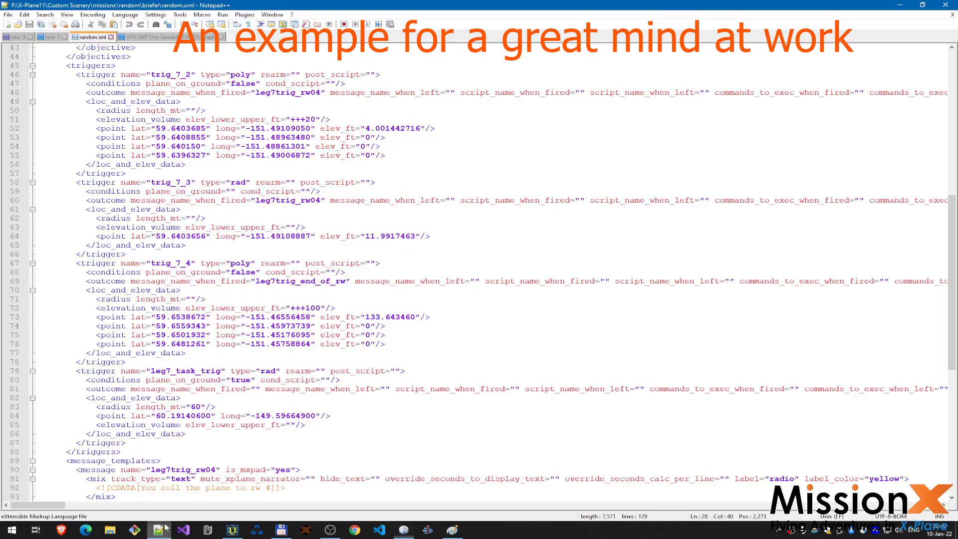
pyautogui.click(173, 38)
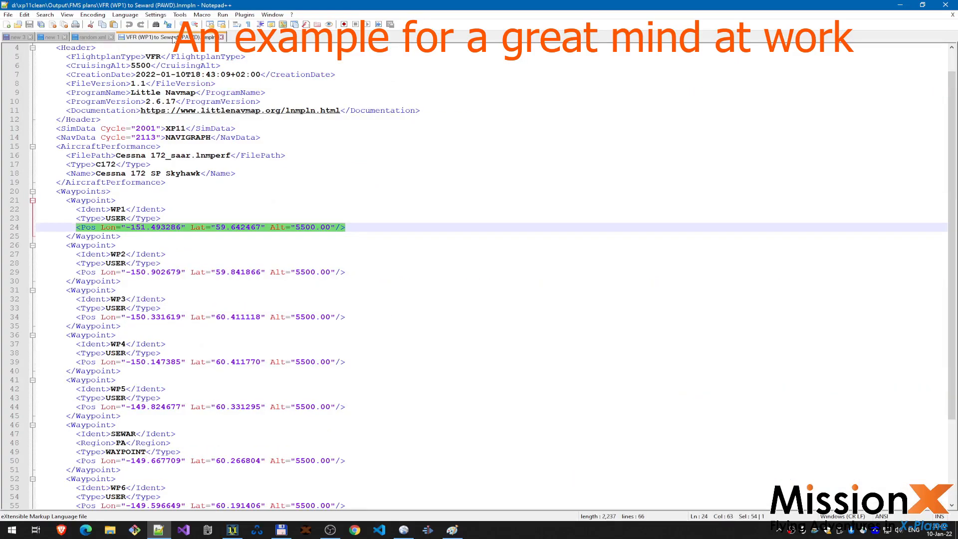
pyautogui.scroll(-4, 249, 293)
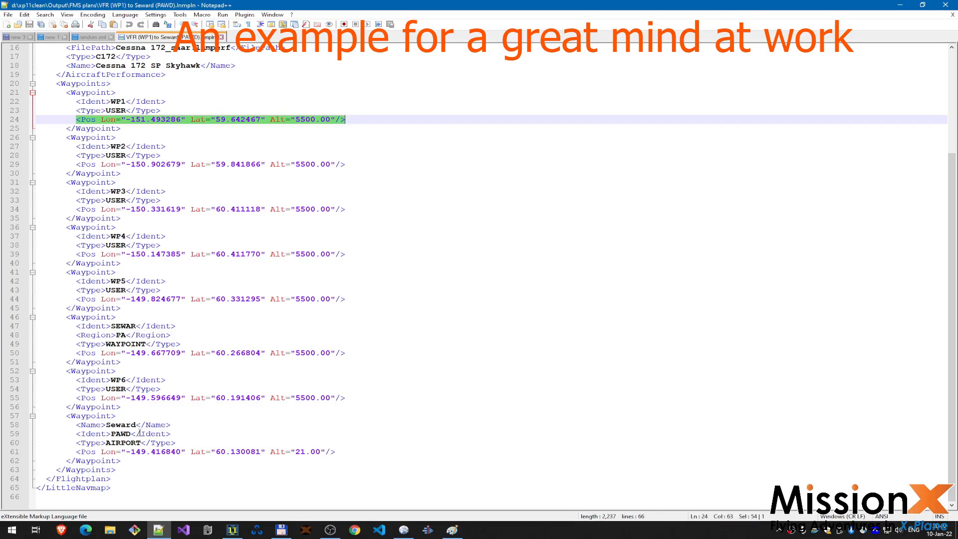
# Step: Return to X-Plane and make Seward (PAWD) the flight leg instead of WP6 in the Mission-X waypoint list
pyautogui.click(232, 530)
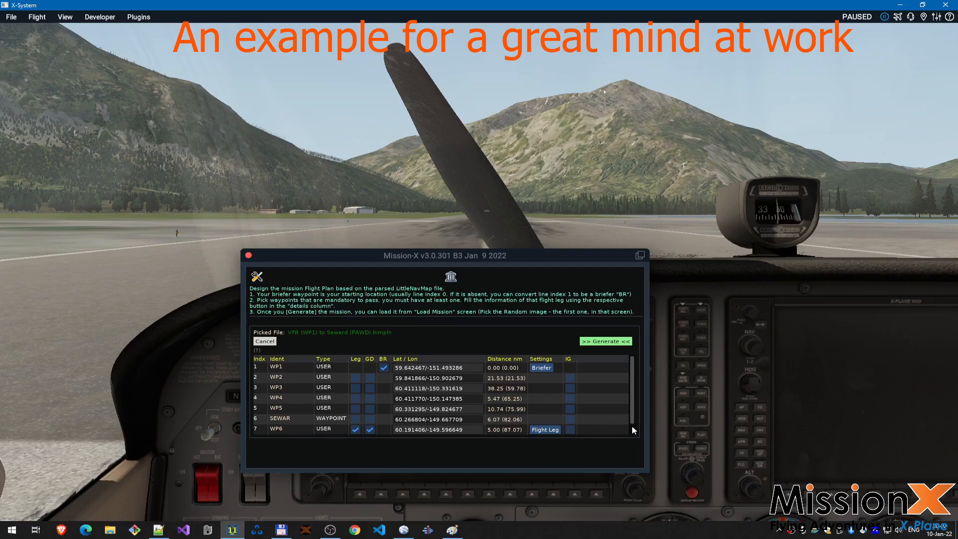
pyautogui.scroll(-1, 631, 426)
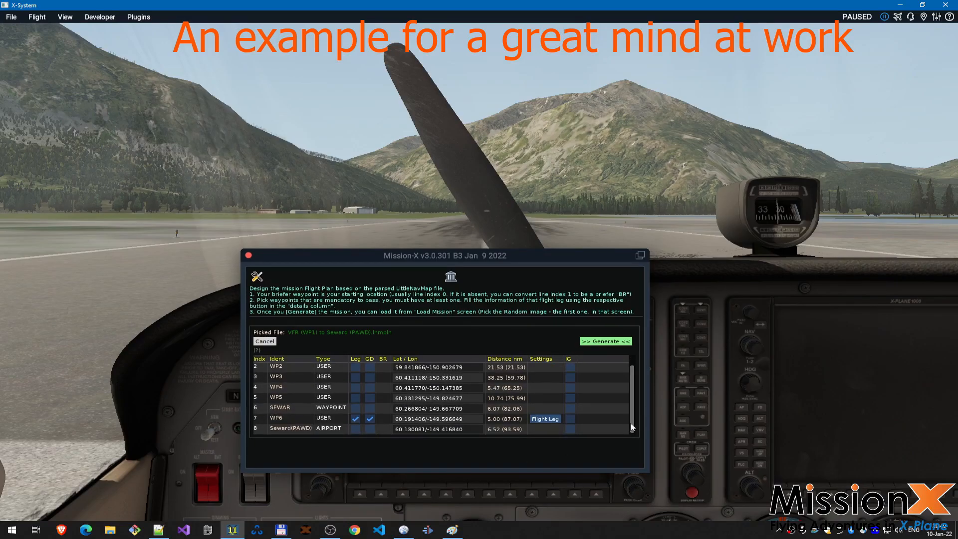
pyautogui.moveTo(631, 423)
pyautogui.mouseDown()
pyautogui.moveTo(627, 388)
pyautogui.moveTo(636, 436)
pyautogui.moveTo(633, 373)
pyautogui.moveTo(628, 438)
pyautogui.mouseUp()
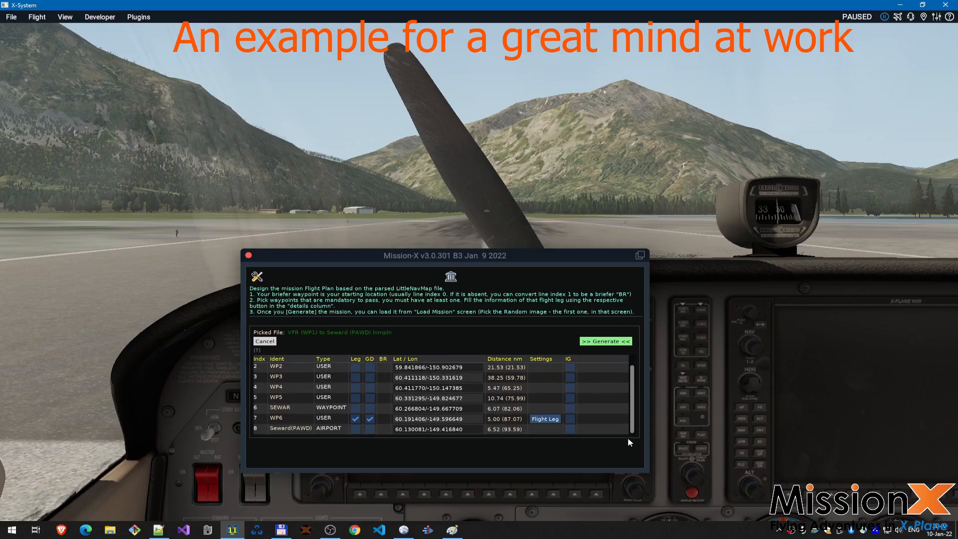
pyautogui.click(356, 422)
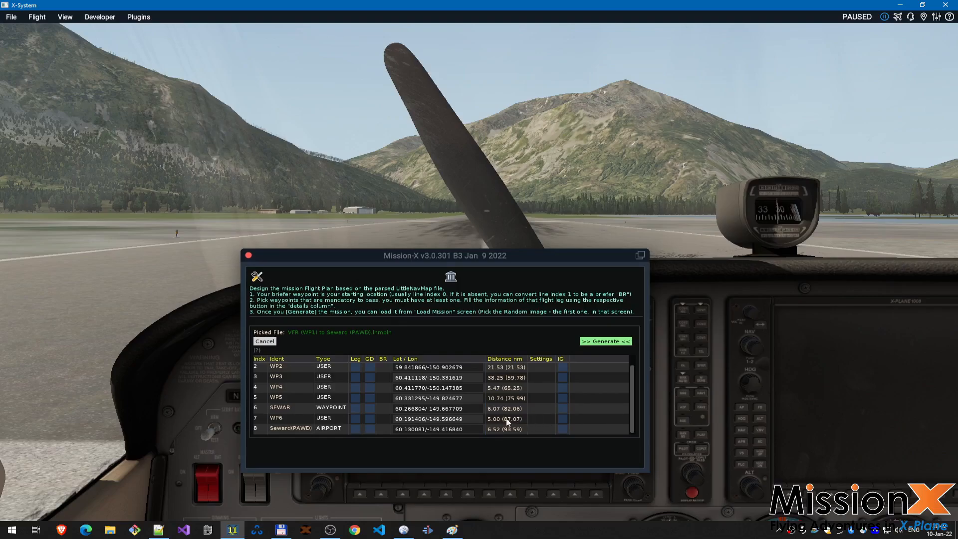
pyautogui.click(358, 429)
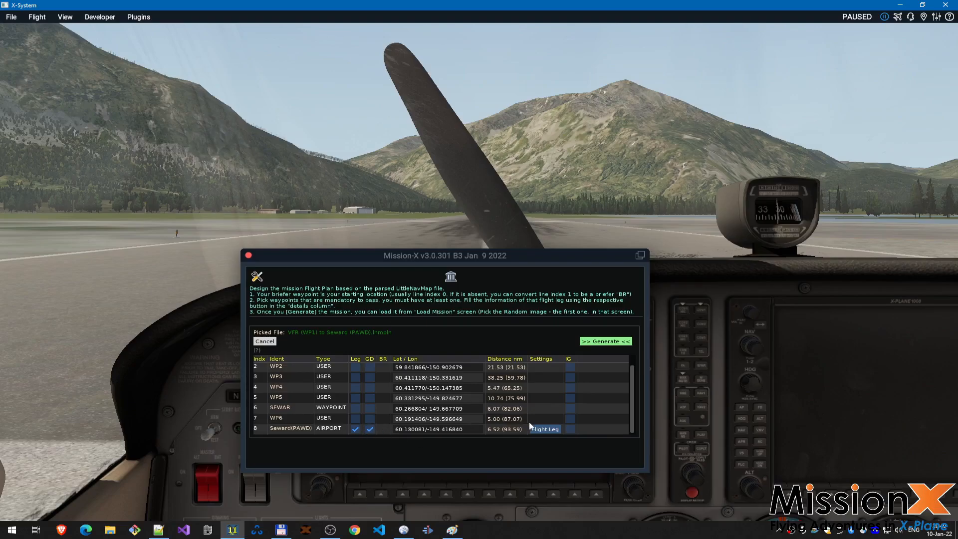
# Step: Open the Seward (PAWD) flight leg details and enter the en-route description "Good Luck"
pyautogui.click(544, 429)
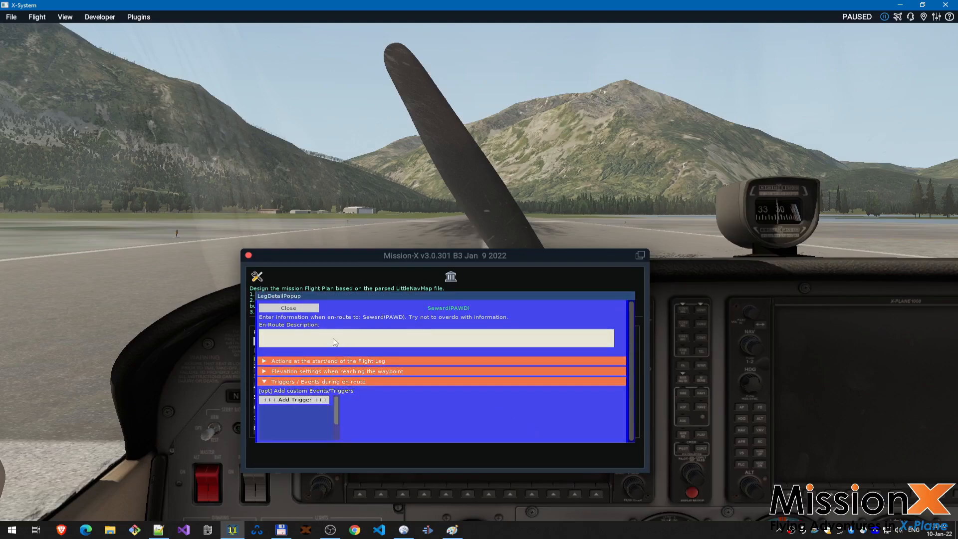
pyautogui.click(305, 339)
pyautogui.write('Good Luck')
# Step: Switch to Notepad++ and review random.xml, from its triggers back to the briefer, GPS points and flight plan leg
pyautogui.click(159, 529)
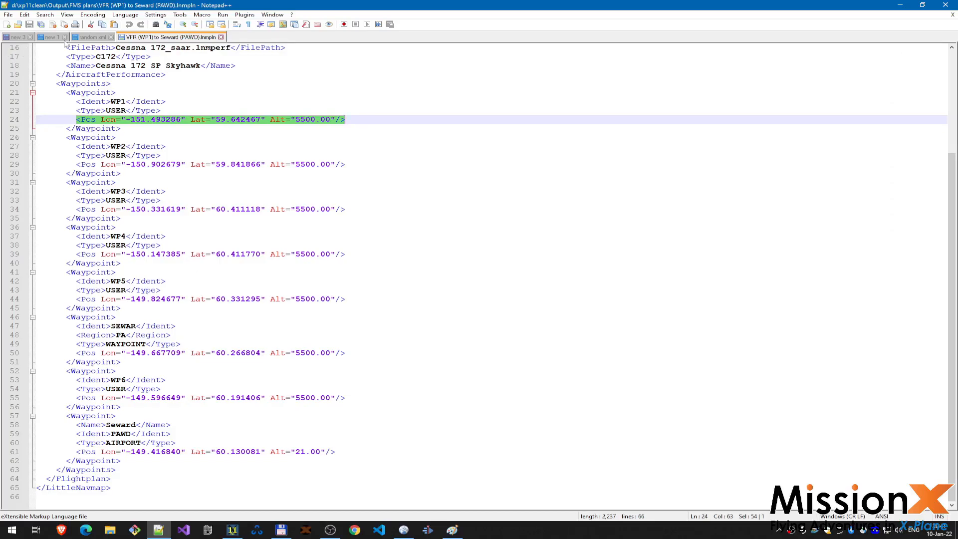
pyautogui.click(92, 37)
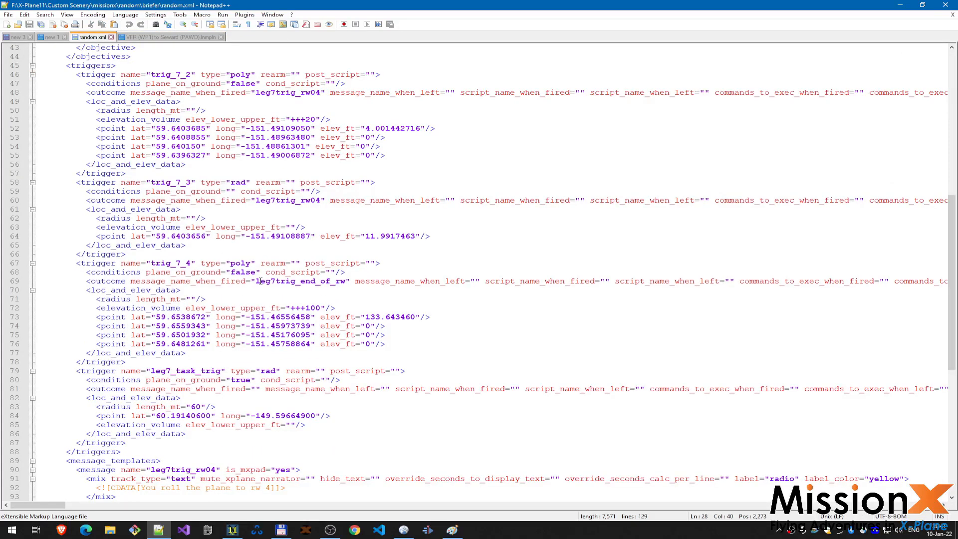
pyautogui.scroll(-10, 260, 281)
pyautogui.scroll(20, 262, 281)
pyautogui.scroll(1, 262, 281)
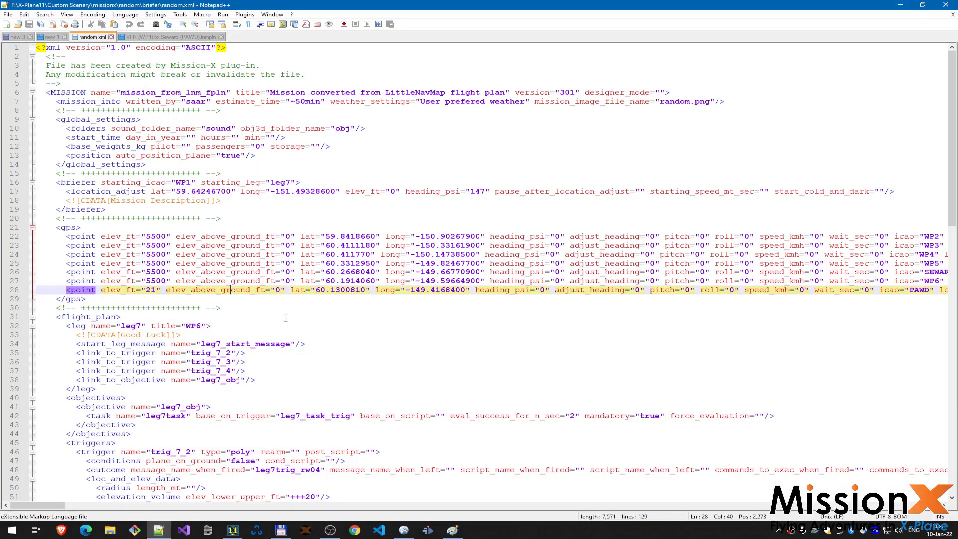
# Step: Return to X-Plane and enter "FLy Safe" as the message sent at the start of the Seward (PAWD) flight leg
pyautogui.hotkey('alt', 'Tab')
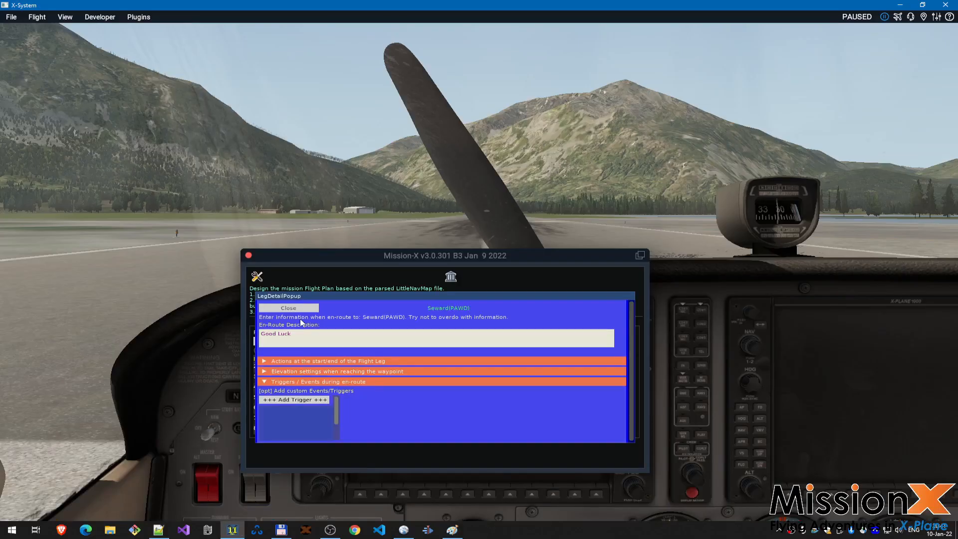
pyautogui.click(330, 361)
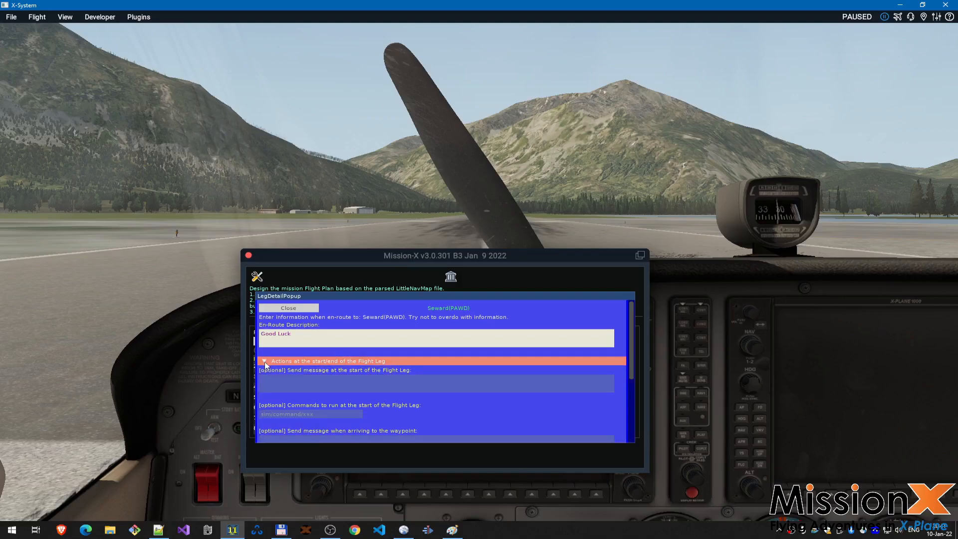
pyautogui.click(327, 386)
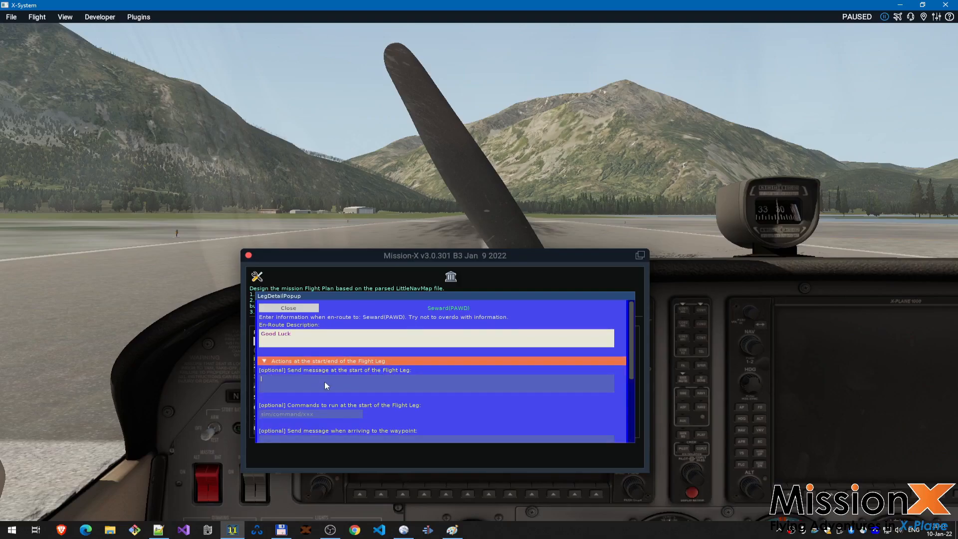
pyautogui.write('FLy Saf')
pyautogui.click(265, 360)
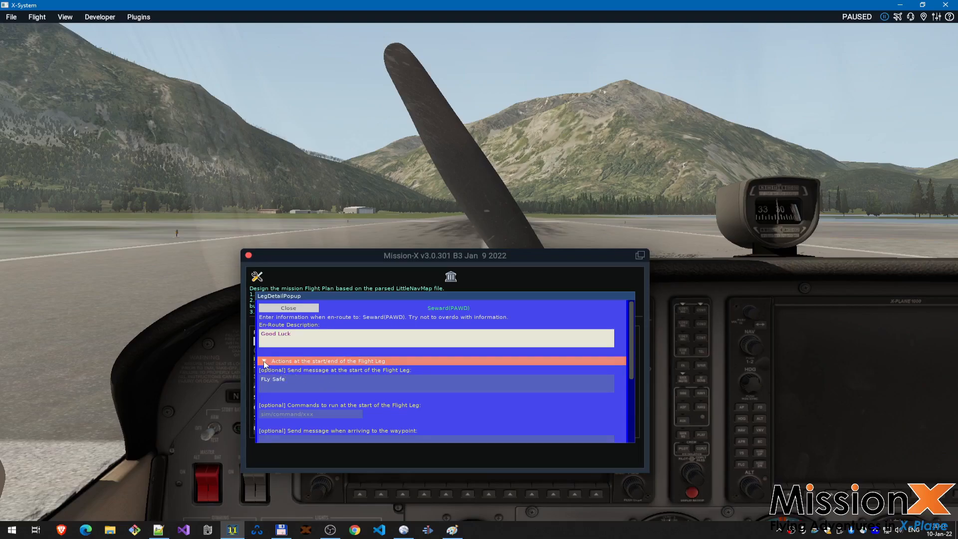
pyautogui.click(277, 381)
pyautogui.click(284, 401)
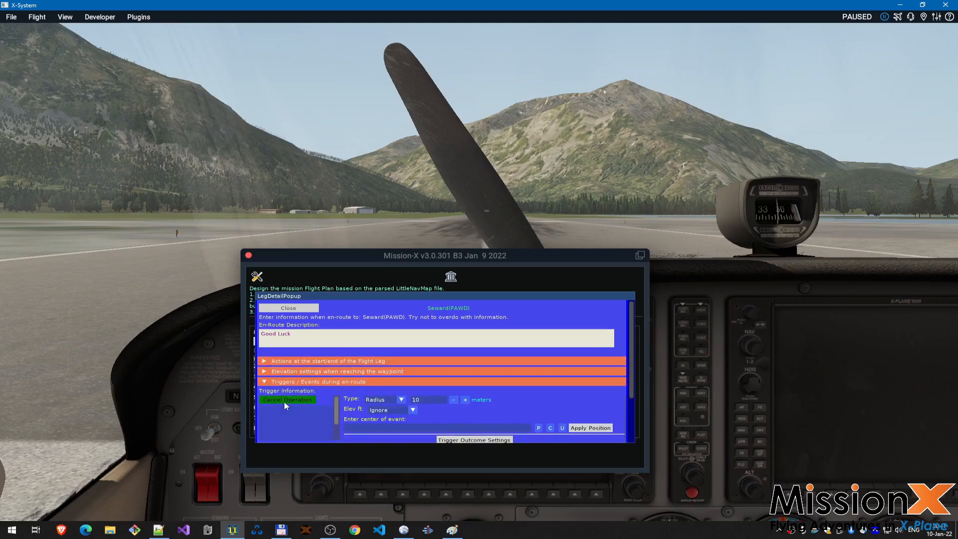
pyautogui.scroll(-3, 634, 342)
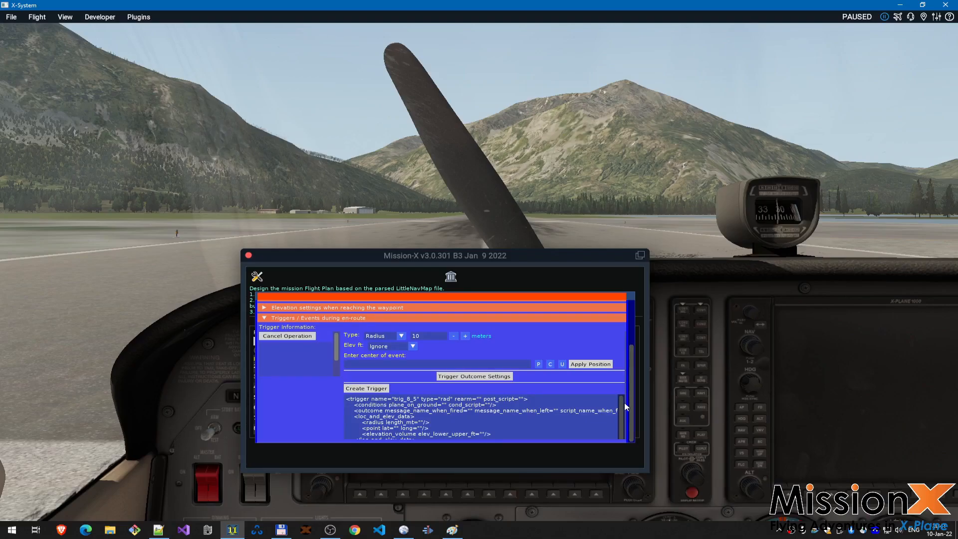
pyautogui.moveTo(632, 404)
pyautogui.mouseDown()
pyautogui.moveTo(633, 383)
pyautogui.moveTo(632, 412)
pyautogui.mouseUp()
pyautogui.hotkey('shift', '8')
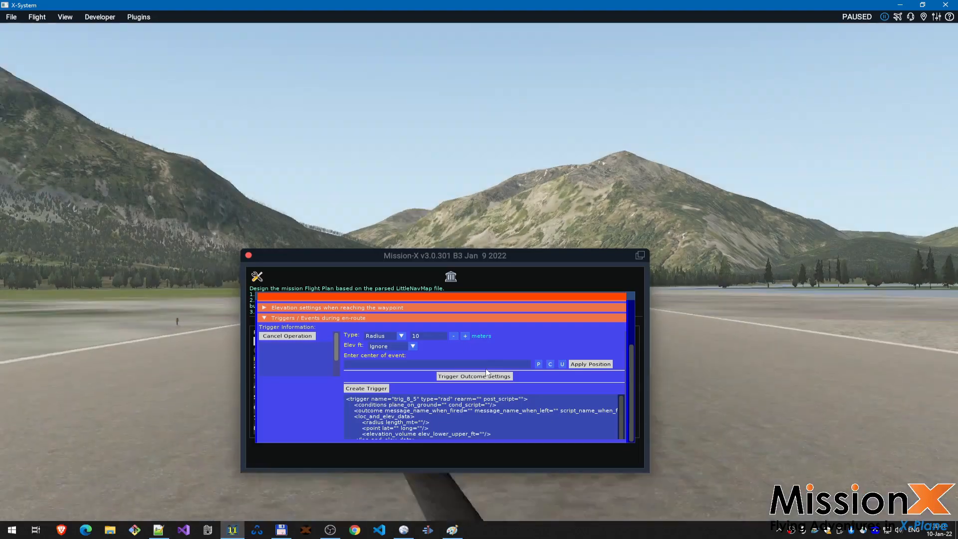
pyautogui.moveTo(451, 256); pyautogui.dragTo(809, 204)
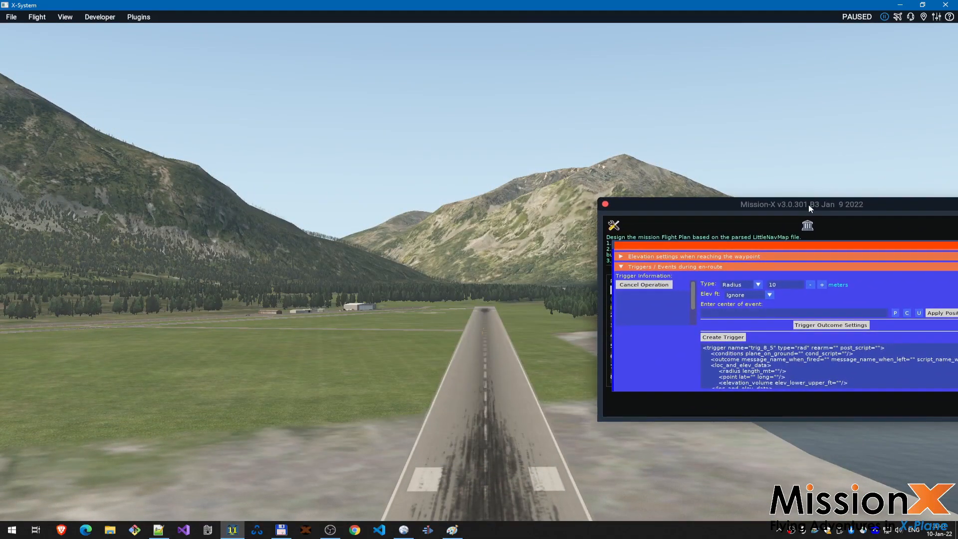
pyautogui.moveTo(477, 294); pyautogui.dragTo(438, 299)
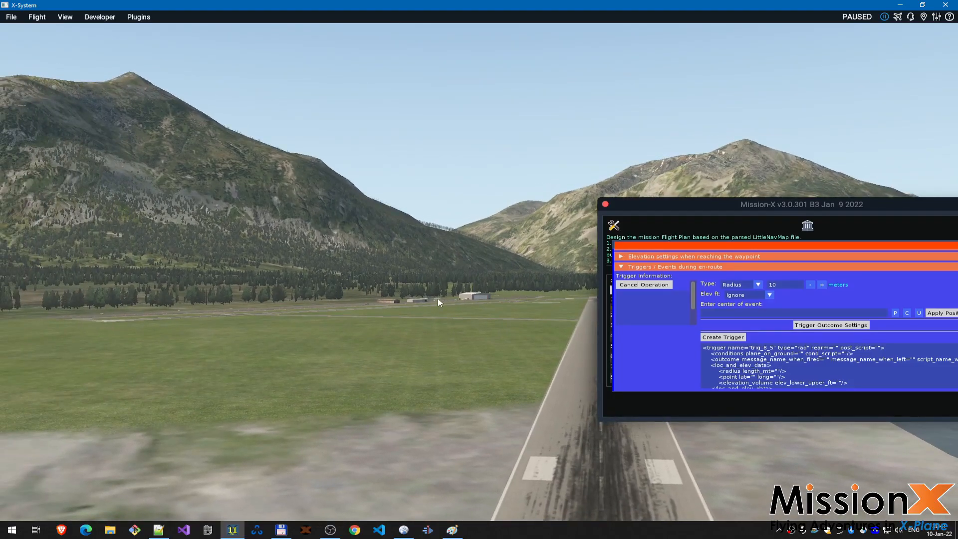
pyautogui.moveTo(454, 362); pyautogui.dragTo(456, 356)
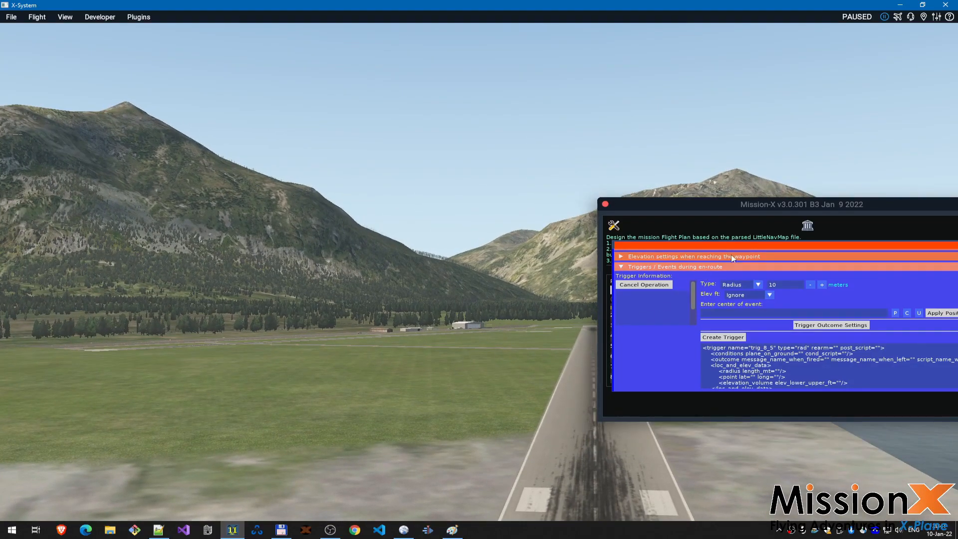
pyautogui.moveTo(825, 206); pyautogui.dragTo(514, 223)
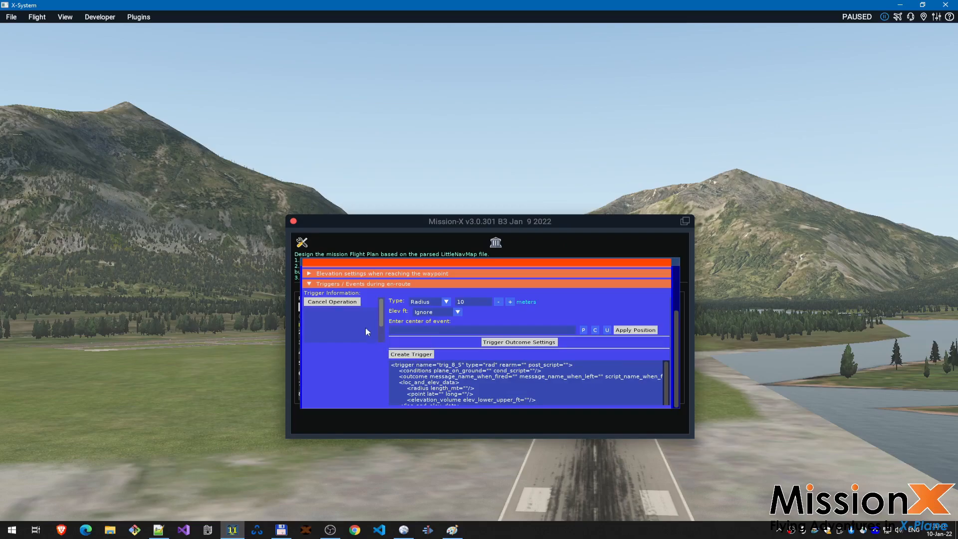
pyautogui.click(338, 303)
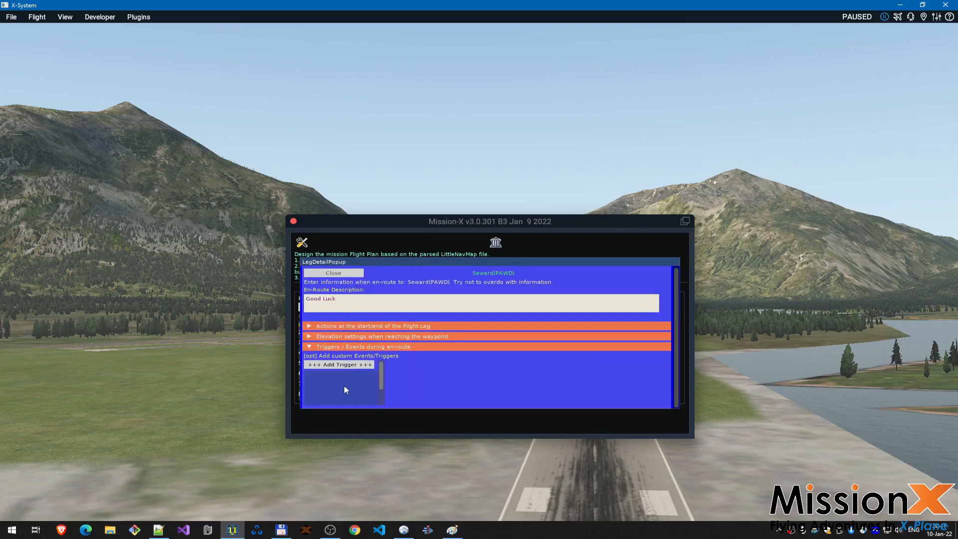
# Step: Close the Seward (PAWD) flight leg details and generate the mission from the waypoint list
pyautogui.click(337, 273)
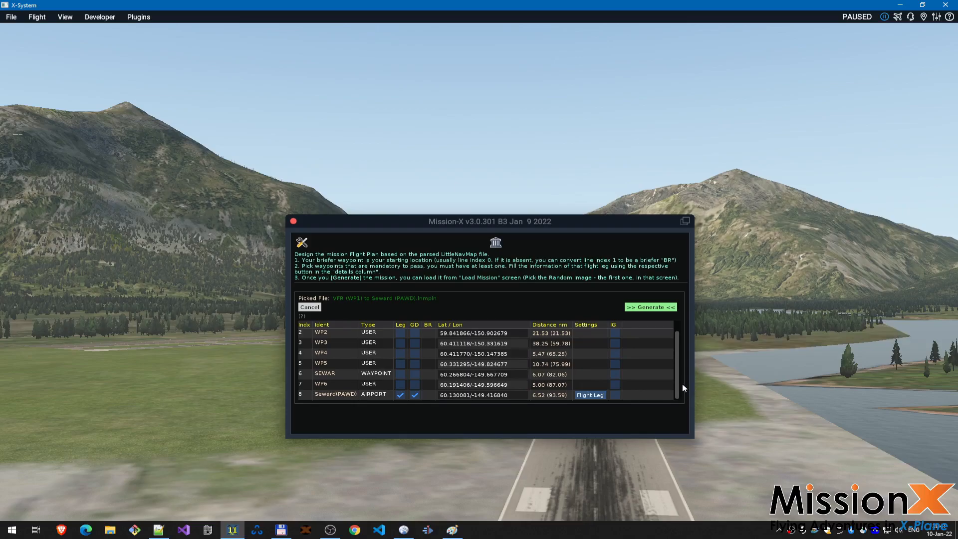
pyautogui.moveTo(678, 386); pyautogui.dragTo(665, 421)
pyautogui.click(655, 307)
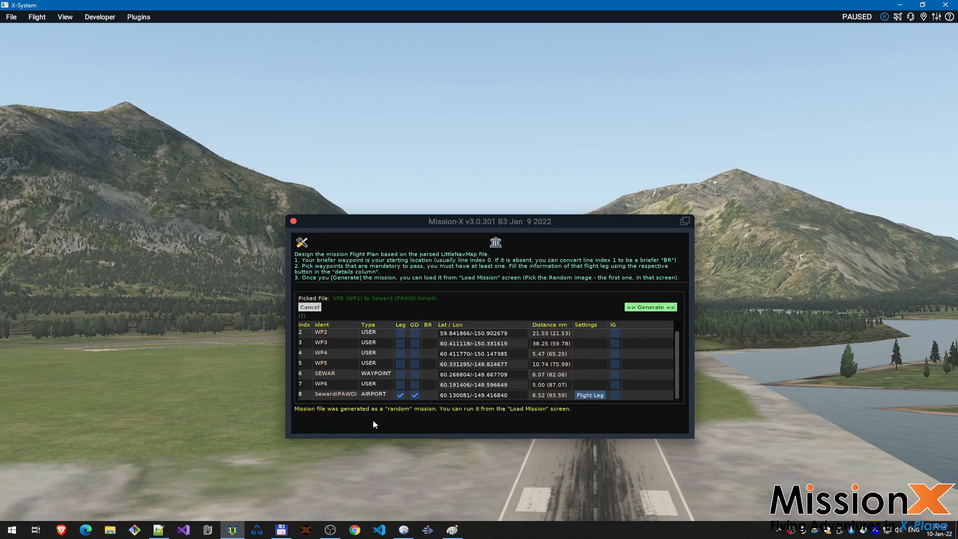
# Step: Switch to Notepad++ and check leg8 in the regenerated random.xml, including its objective, landing trigger and start message
pyautogui.click(158, 530)
pyautogui.click(502, 302)
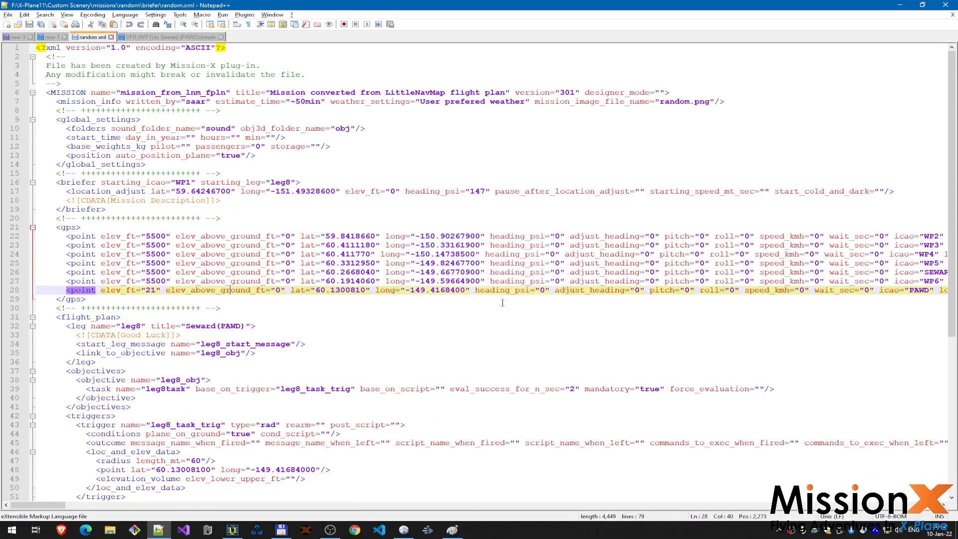
pyautogui.scroll(-2, 342, 267)
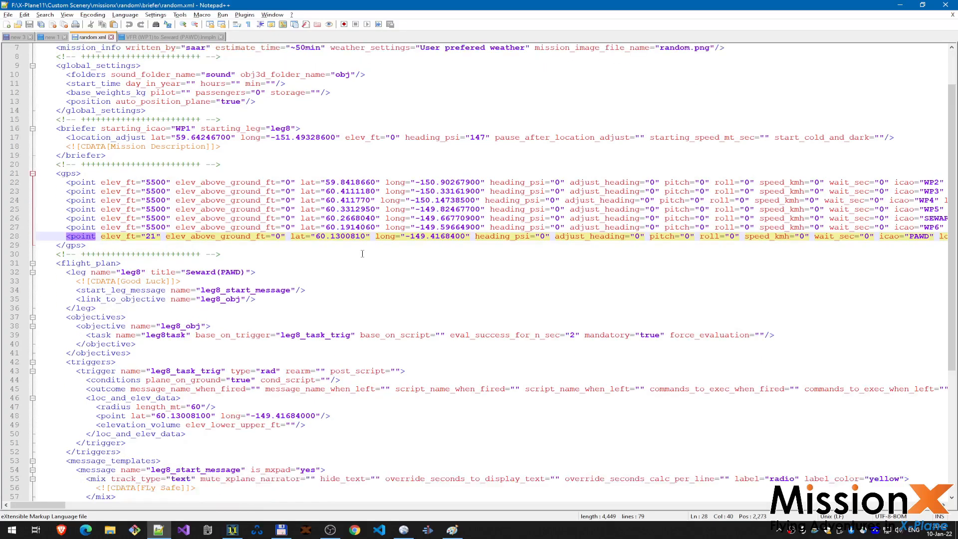
pyautogui.doubleClick(280, 129)
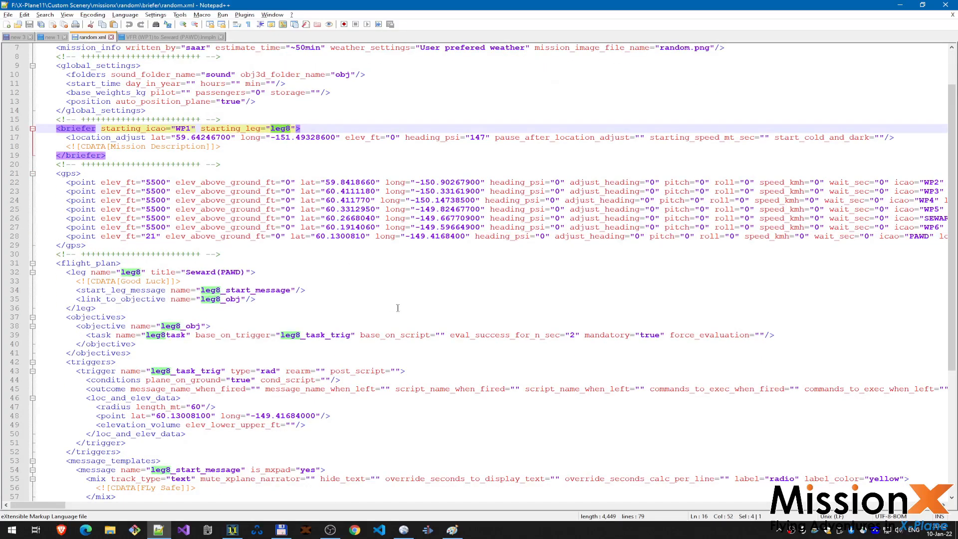
pyautogui.scroll(-7, 397, 308)
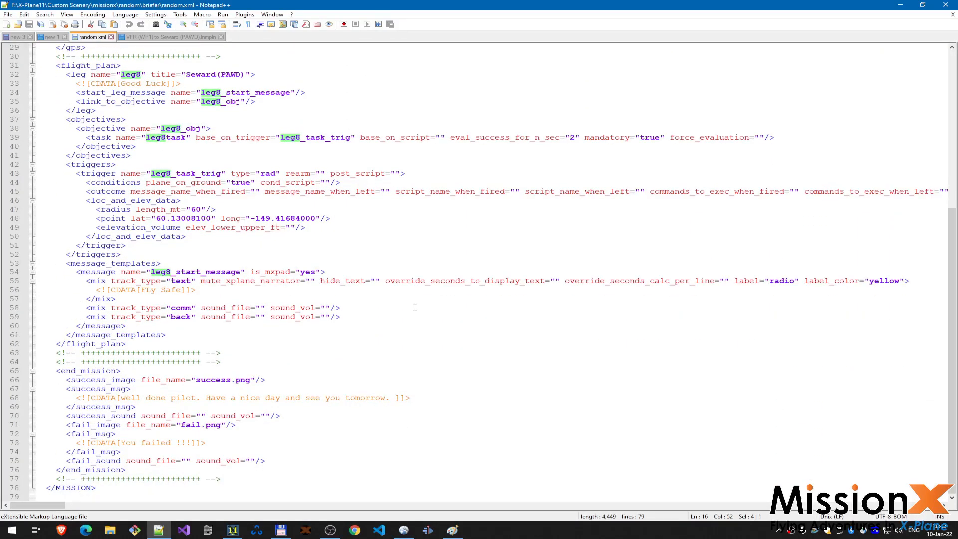
pyautogui.scroll(3, 414, 307)
# Step: Return to X-Plane and load the newly generated random mission from the Mission-X home screen
pyautogui.hotkey('alt', 'Tab')
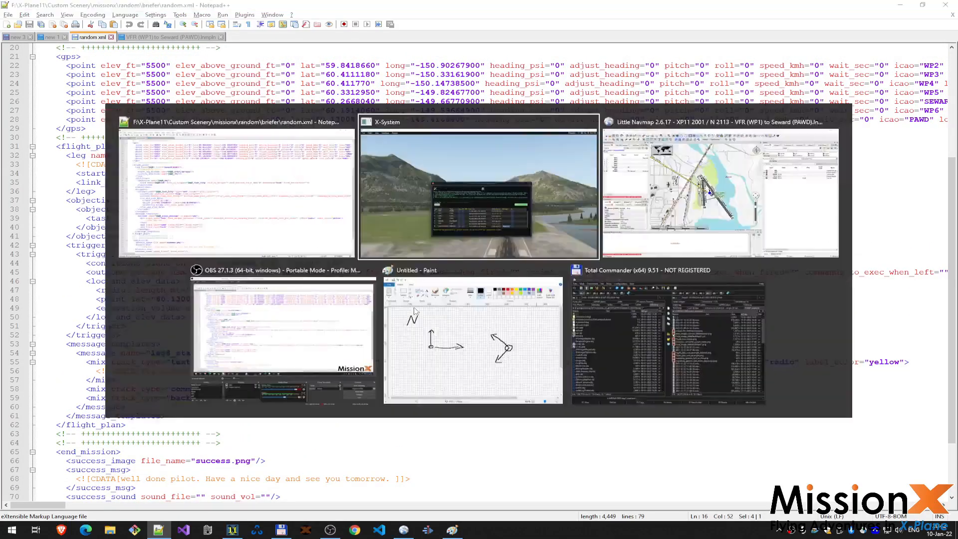
pyautogui.click(496, 243)
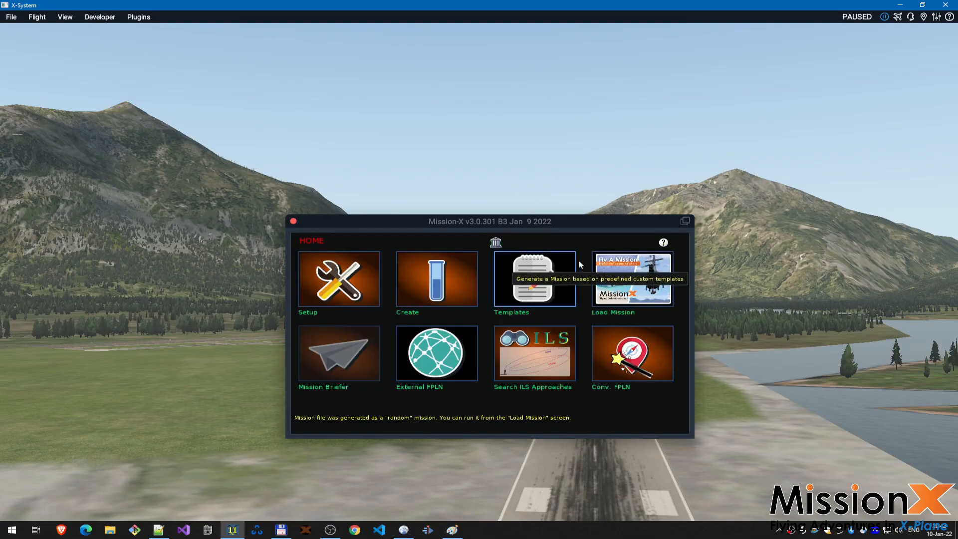
pyautogui.click(621, 277)
pyautogui.click(520, 414)
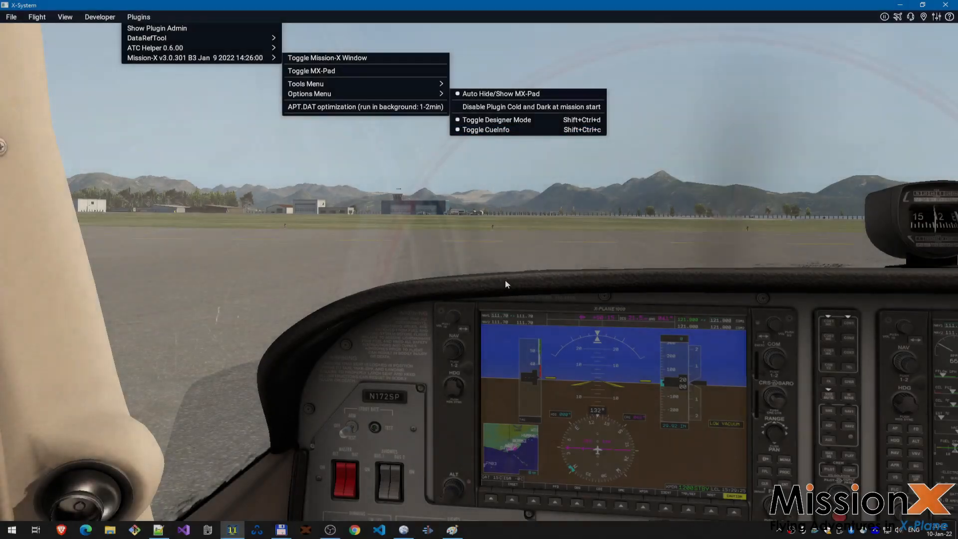
pyautogui.click(588, 261)
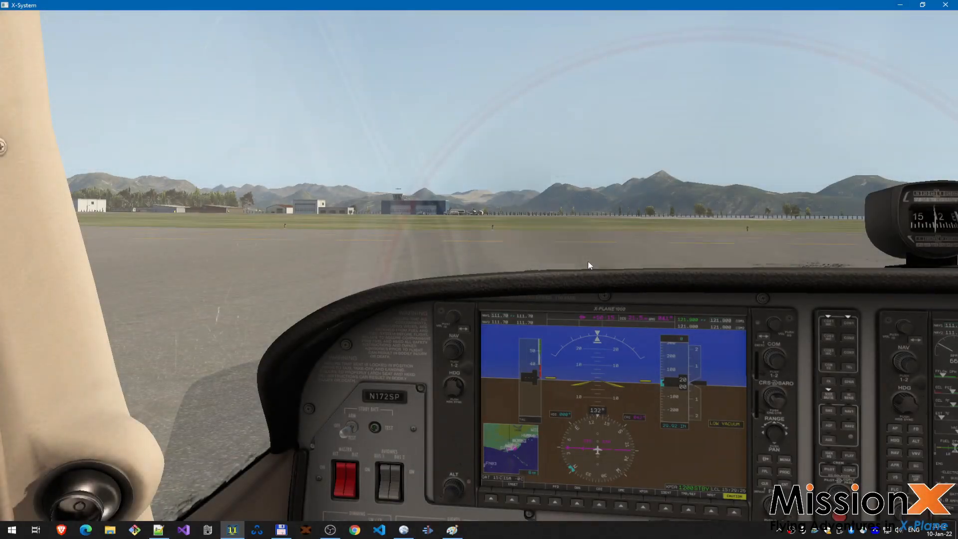
# Step: Start a new flight with the Cessna Skyhawk (G1000) on Runway 31 at Seward (PAWD)
pyautogui.press('c')
pyautogui.press('Up')
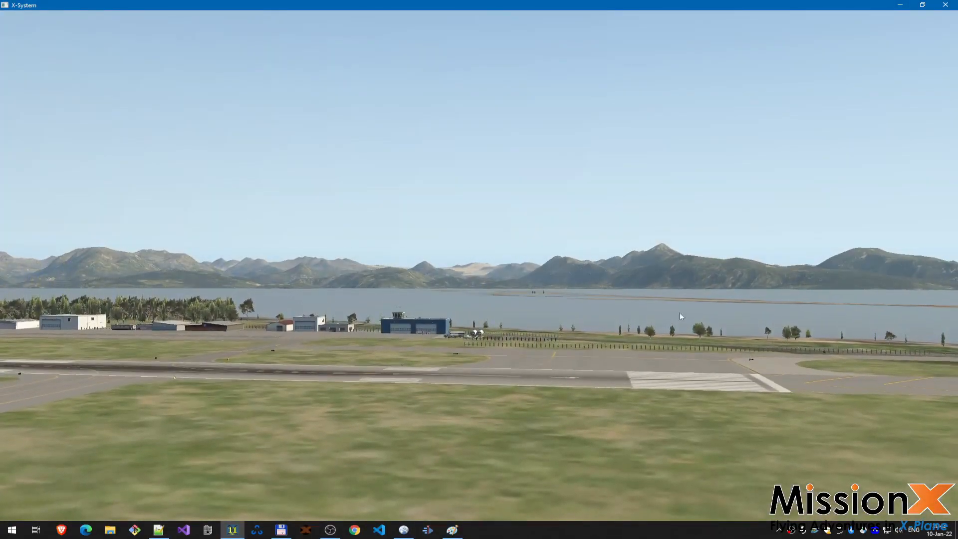
pyautogui.moveTo(733, 319); pyautogui.dragTo(369, 322)
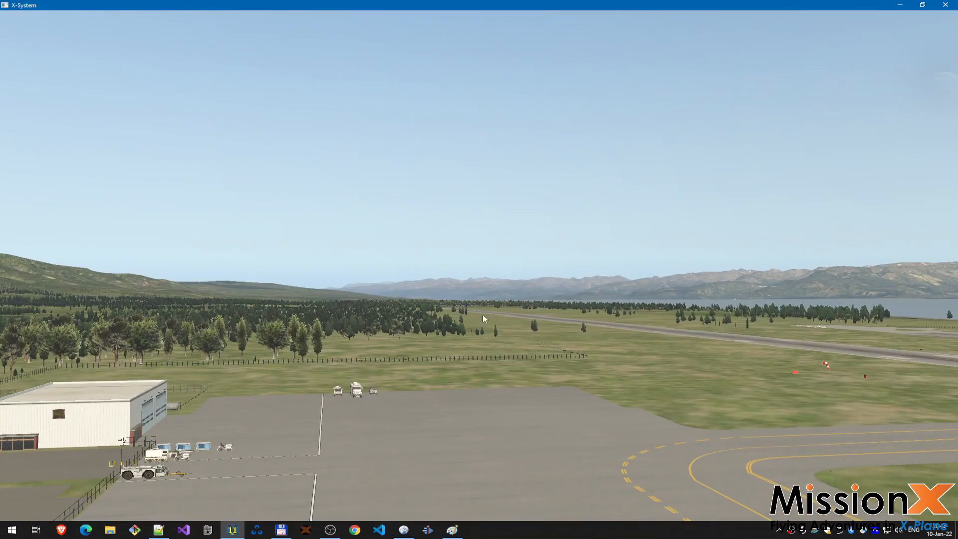
pyautogui.hotkey('shift', '9')
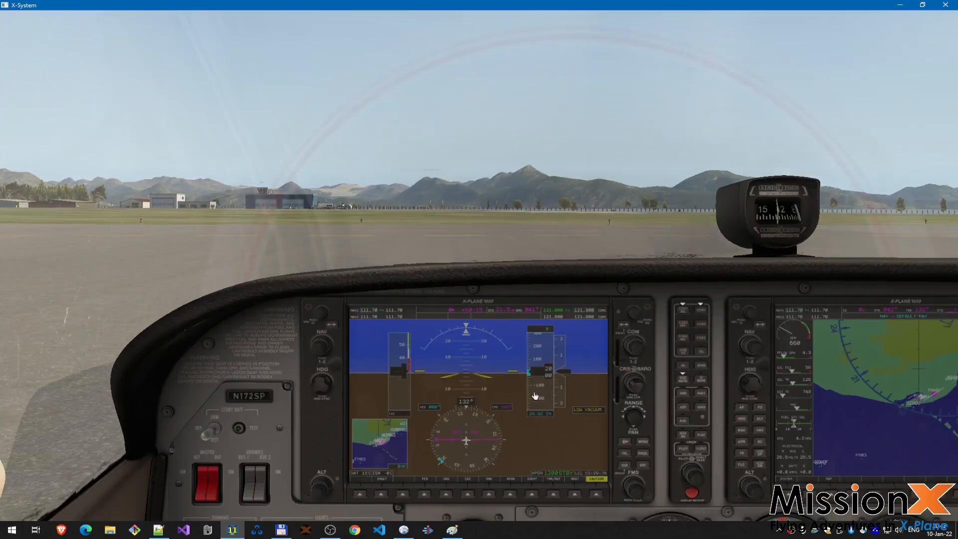
pyautogui.press('Escape')
pyautogui.click(805, 174)
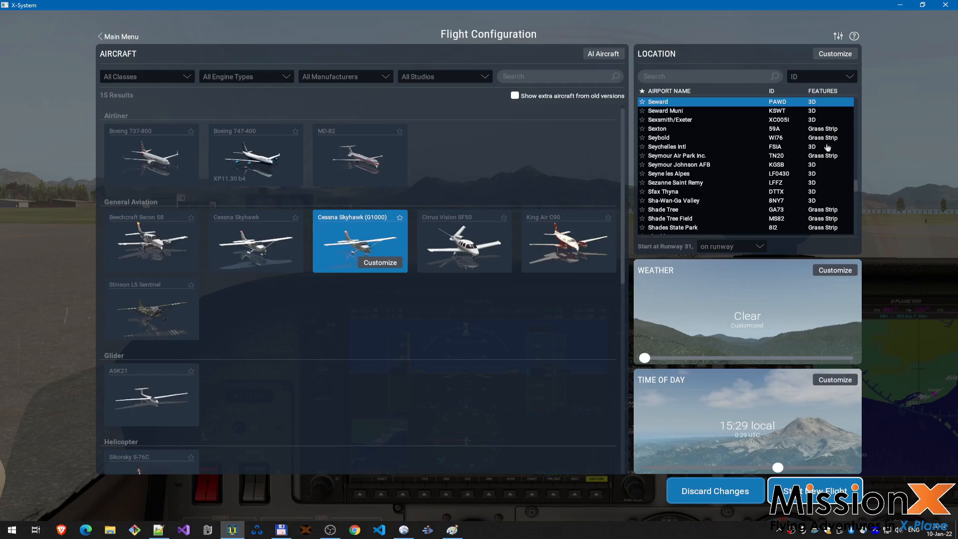
pyautogui.click(811, 489)
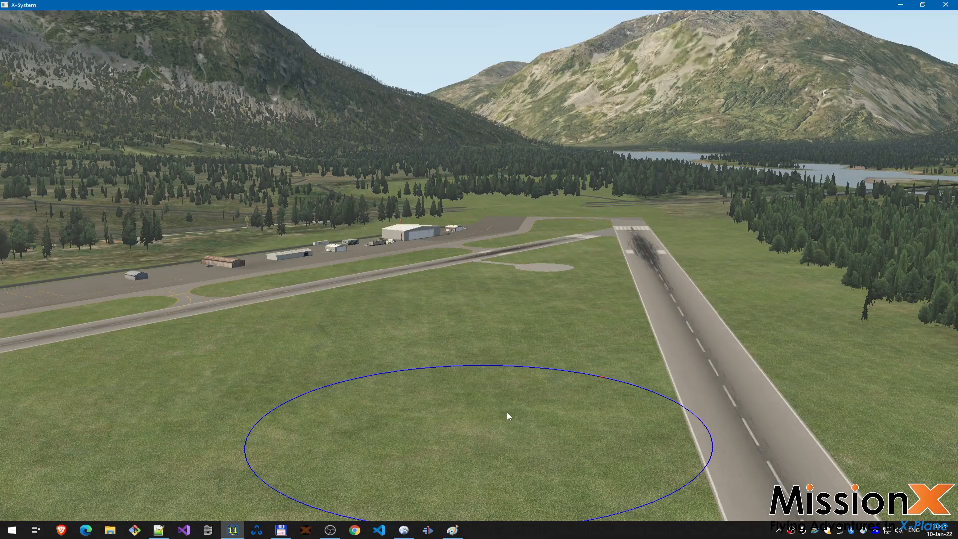
# Step: Switch to Little Navmap and examine Seward airport's destination point, runways and ramp start positions
pyautogui.click(405, 532)
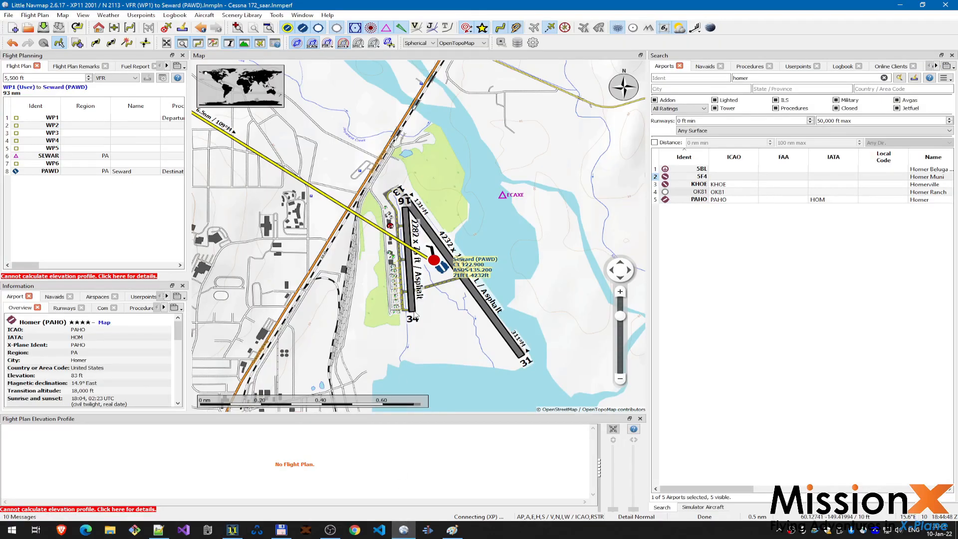
pyautogui.scroll(2, 439, 260)
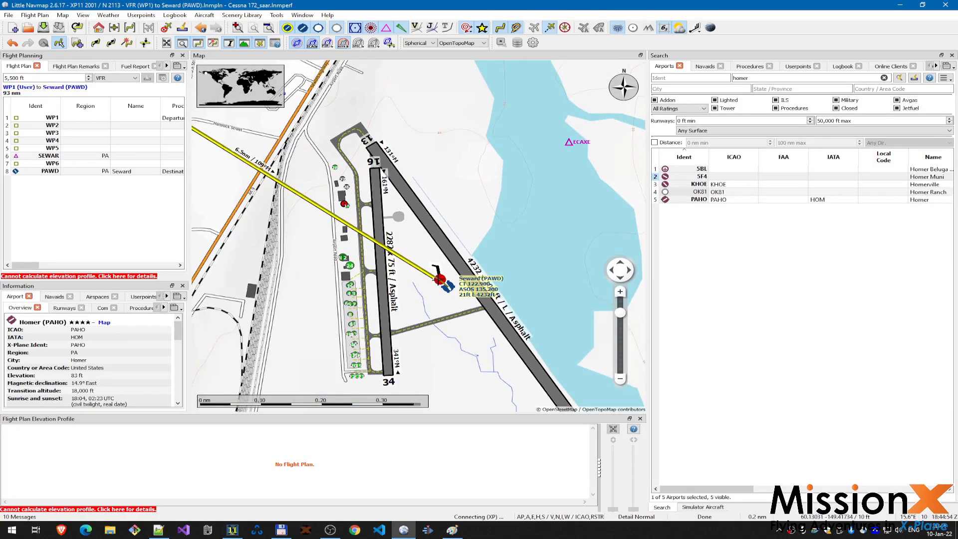
pyautogui.scroll(-2, 430, 286)
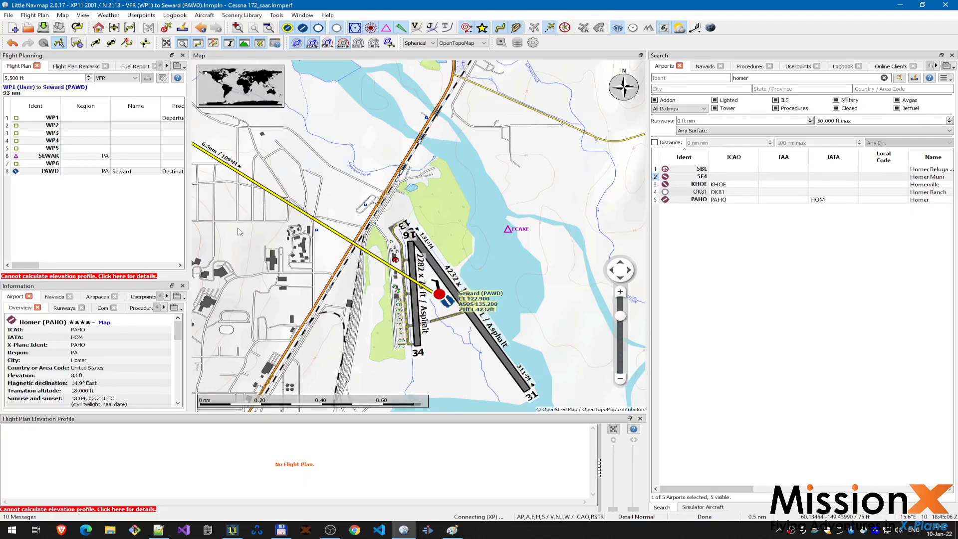
pyautogui.scroll(6, 417, 317)
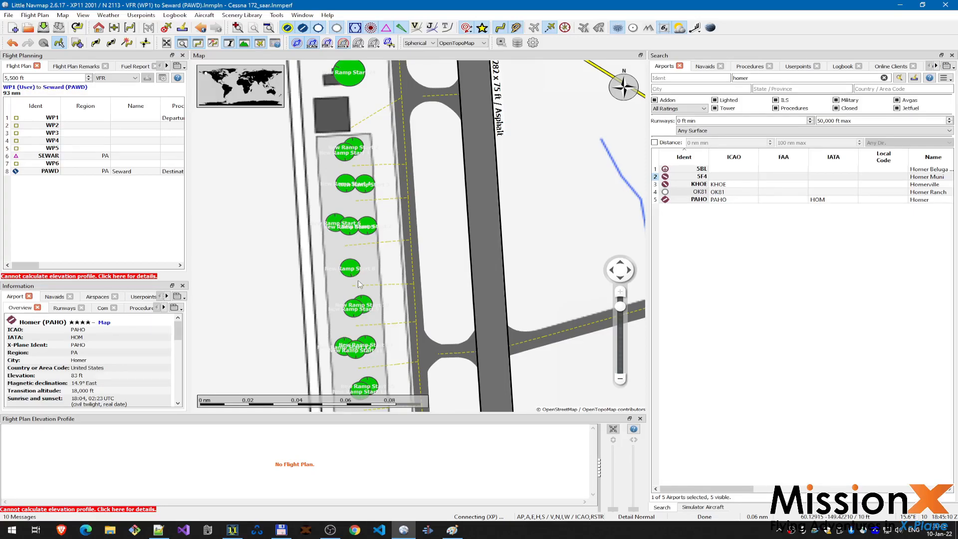
pyautogui.scroll(-4, 409, 272)
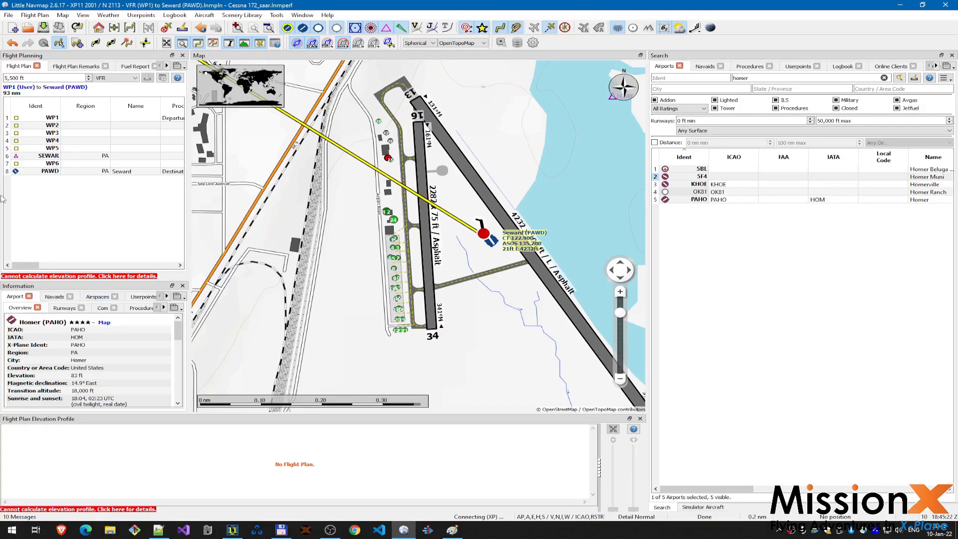
# Step: Append a user waypoint to the flight plan on Seward's ramp parking area, beside the taxiway parallel to Runway 16/34
pyautogui.click(56, 172)
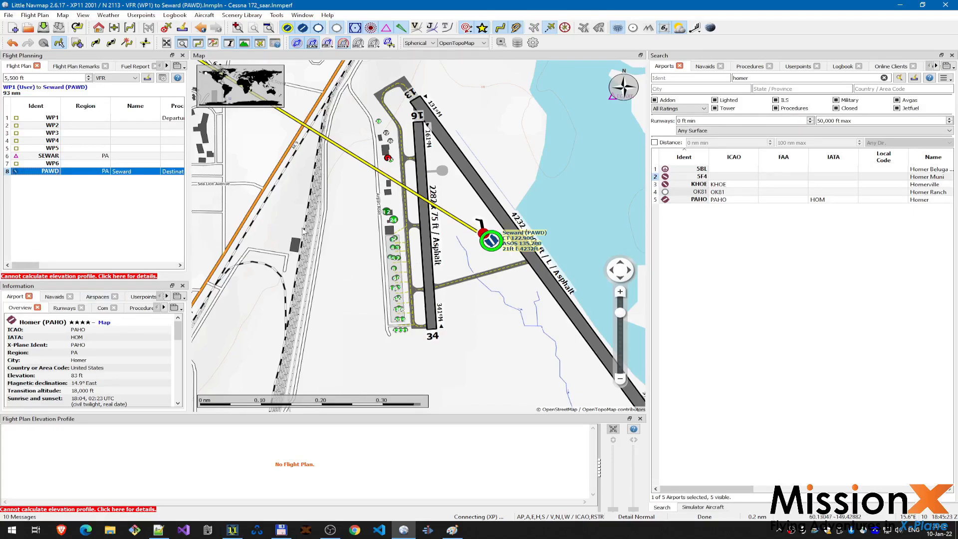
pyautogui.rightClick(399, 282)
pyautogui.click(447, 469)
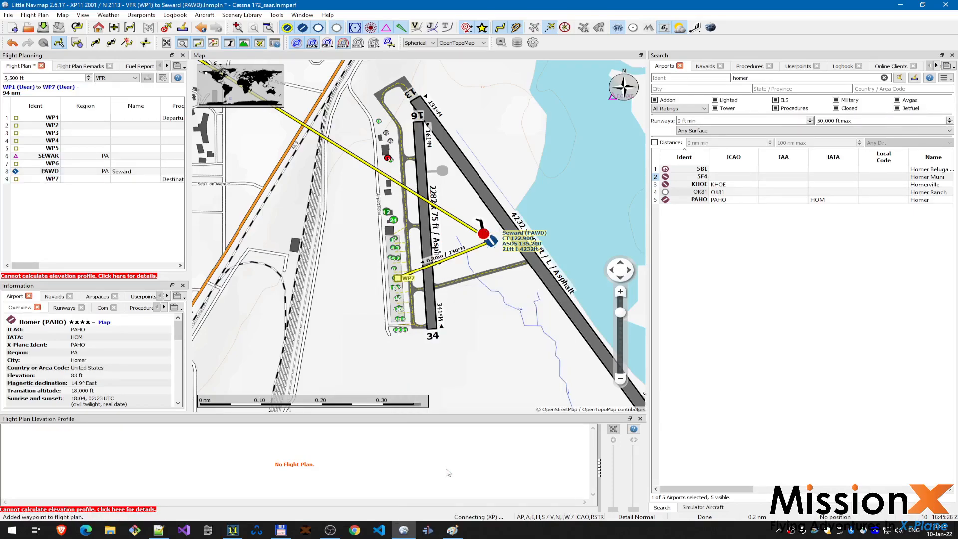
# Step: Delete the PAWD leg from the flight plan and try to save the plan as VFR (WP1) to (WP7).lnmpln
pyautogui.click(54, 172)
pyautogui.rightClick(54, 172)
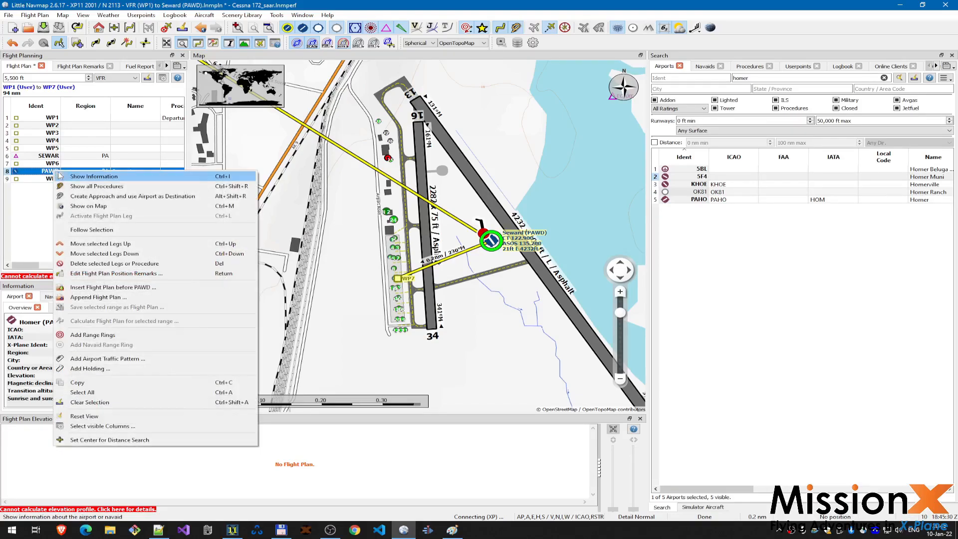
pyautogui.click(79, 264)
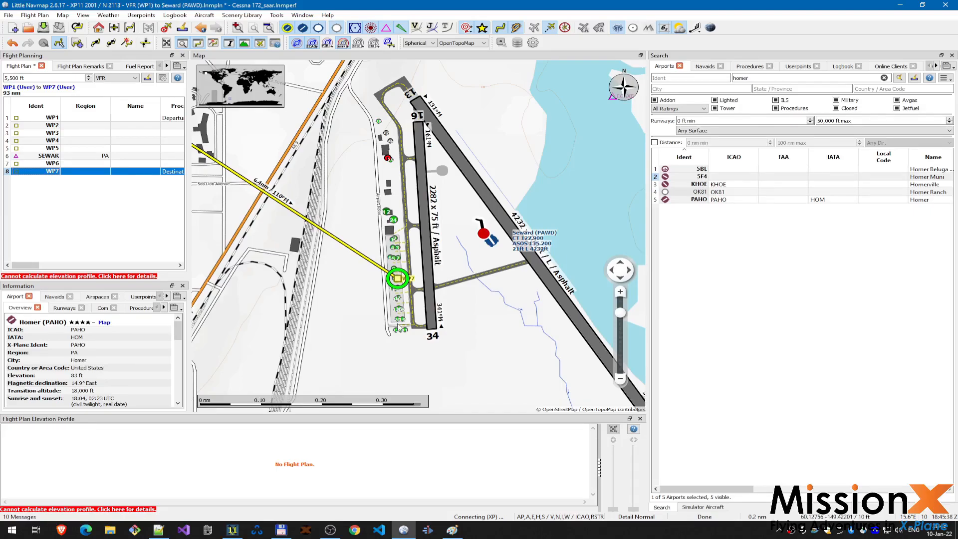
pyautogui.hotkey('ctrl', 'shift', 's')
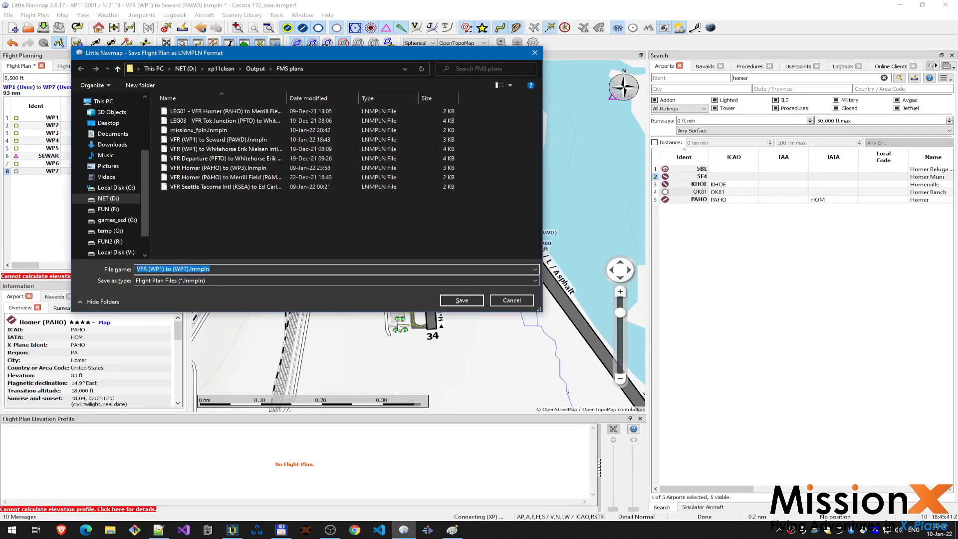
pyautogui.click(455, 302)
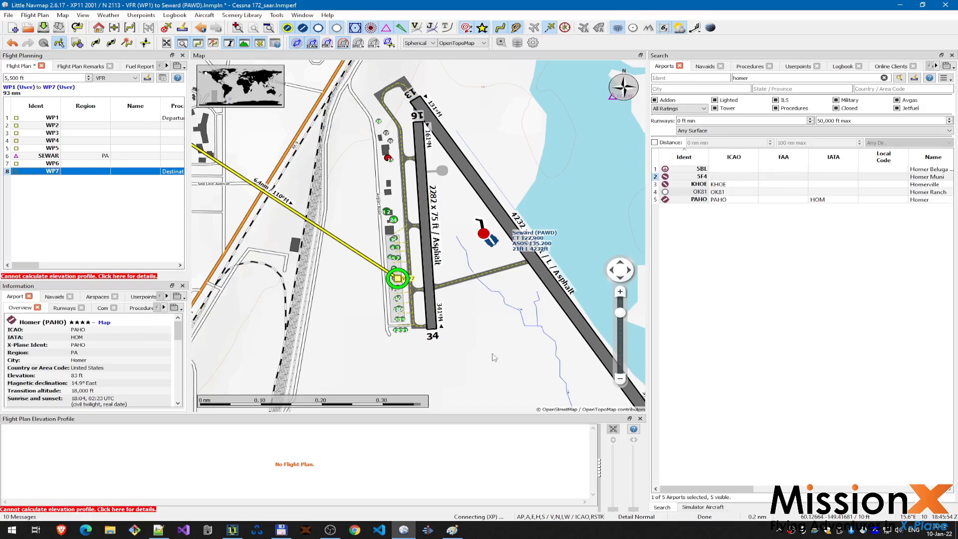
# Step: Return to X-Plane, quit the running mission, and check the Seward leg in Mission-X's flight plan conversion screen
pyautogui.click(900, 6)
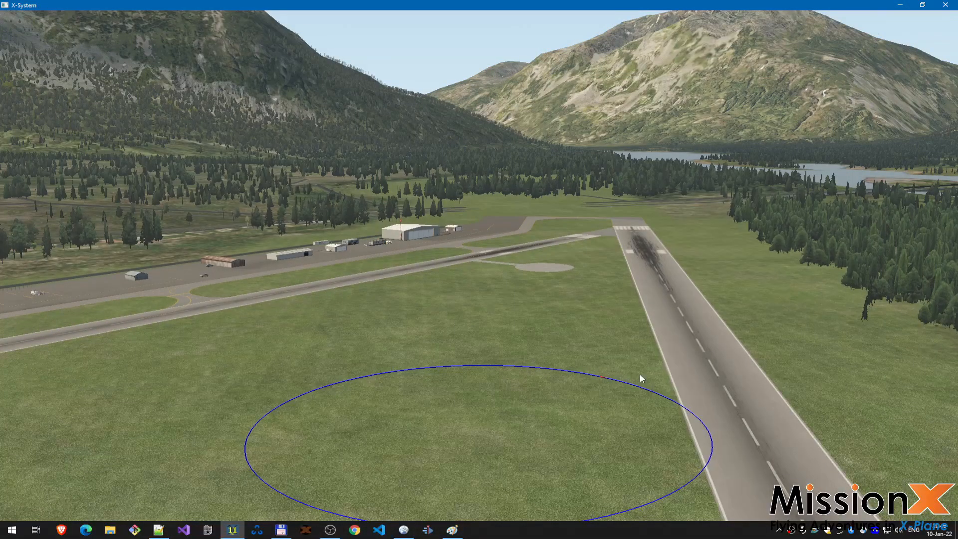
pyautogui.hotkey('shift', '9')
pyautogui.hotkey('ctrl', 'm')
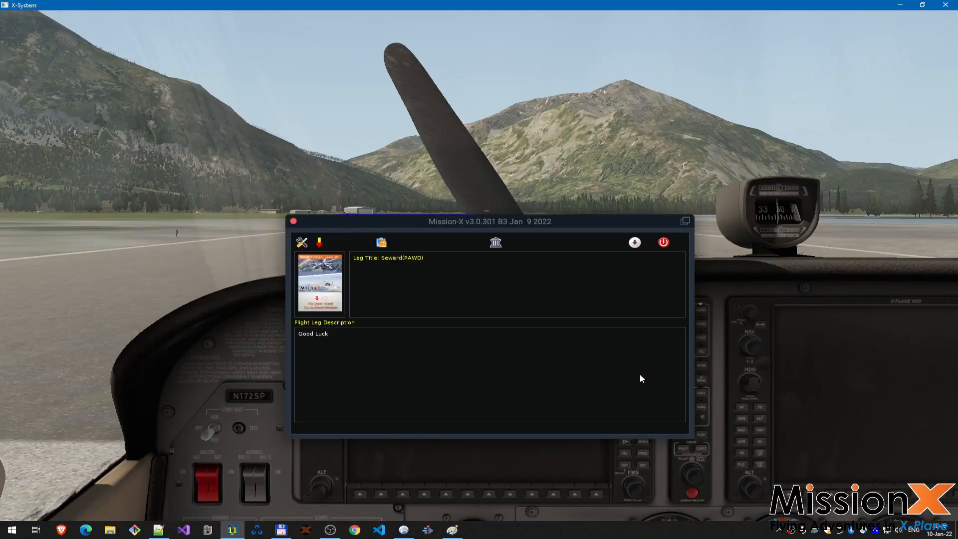
pyautogui.click(664, 243)
pyautogui.click(439, 348)
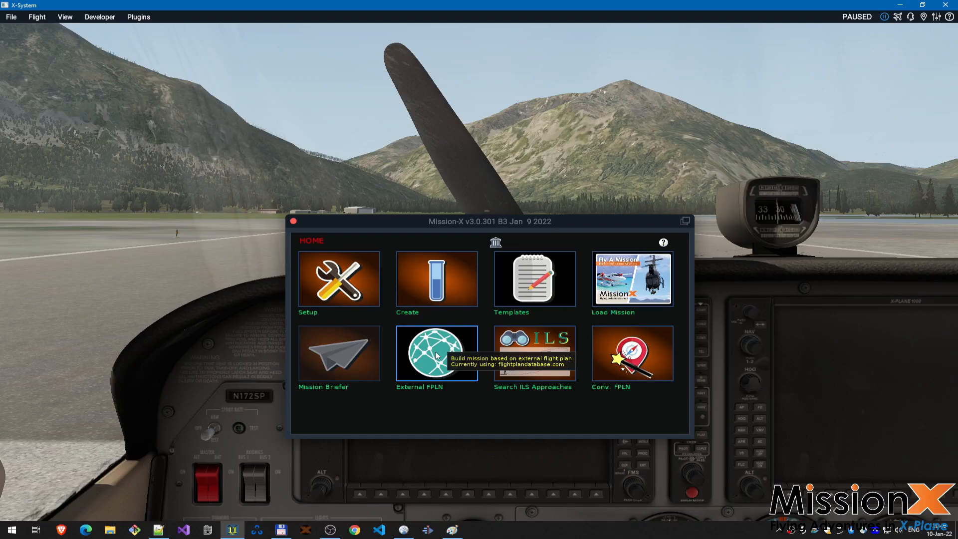
pyautogui.click(637, 366)
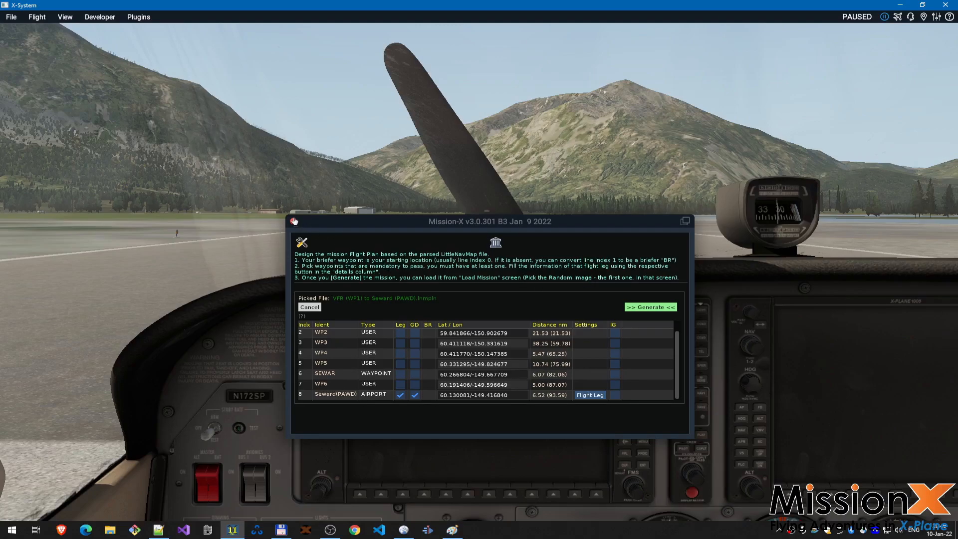
pyautogui.click(294, 222)
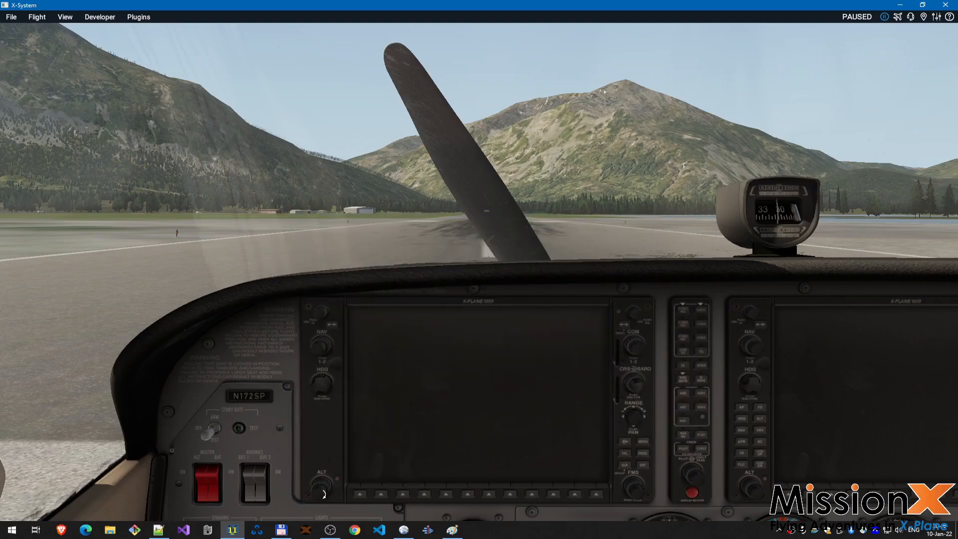
# Step: Switch to Notepad++ and examine random.xml for leg8's mandatory task, its linked trigger leg8_task_trig and the trigger point's latitude
pyautogui.click(159, 530)
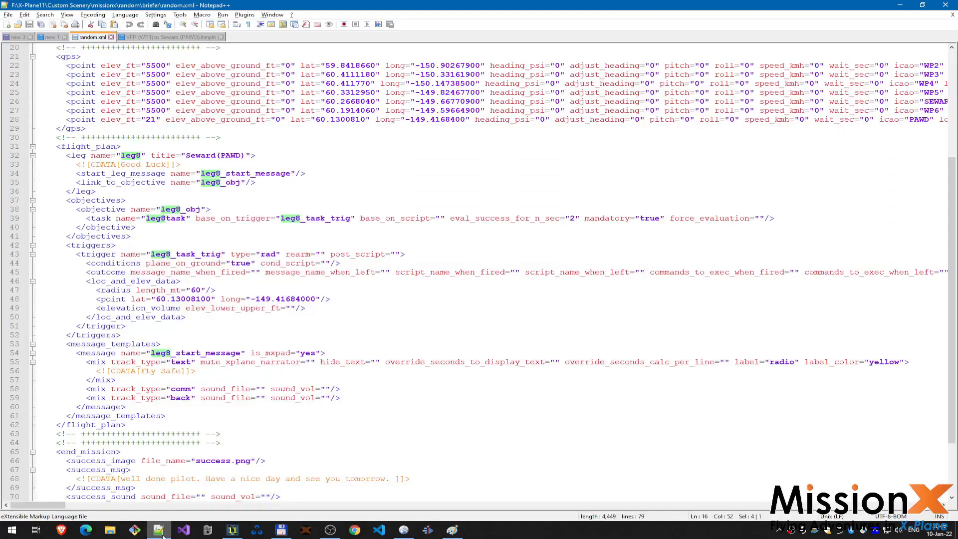
pyautogui.scroll(-3, 203, 414)
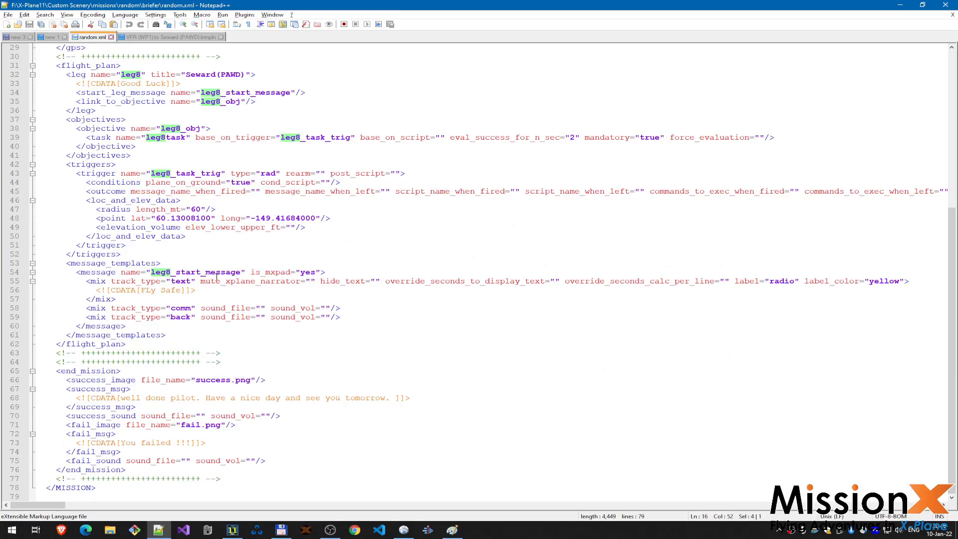
pyautogui.scroll(10, 217, 277)
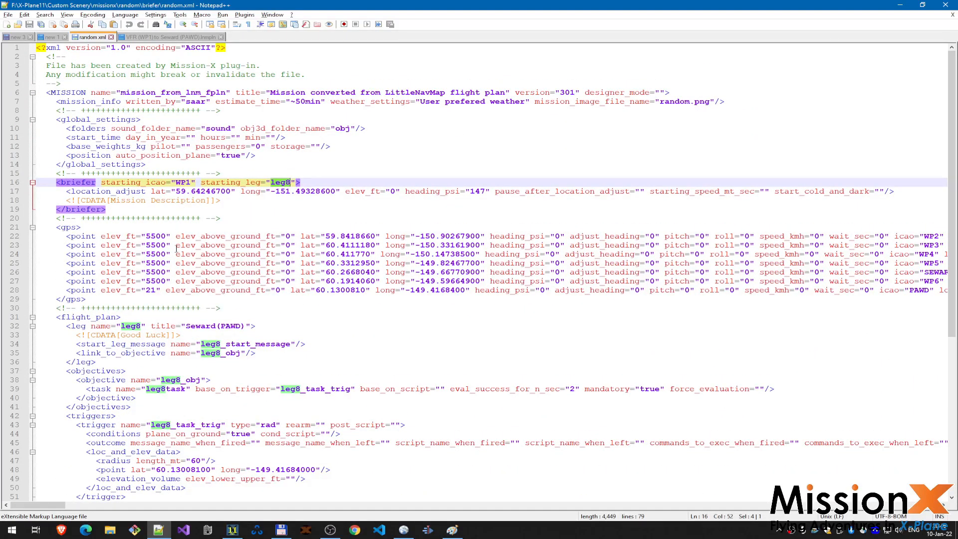
pyautogui.scroll(-2, 224, 442)
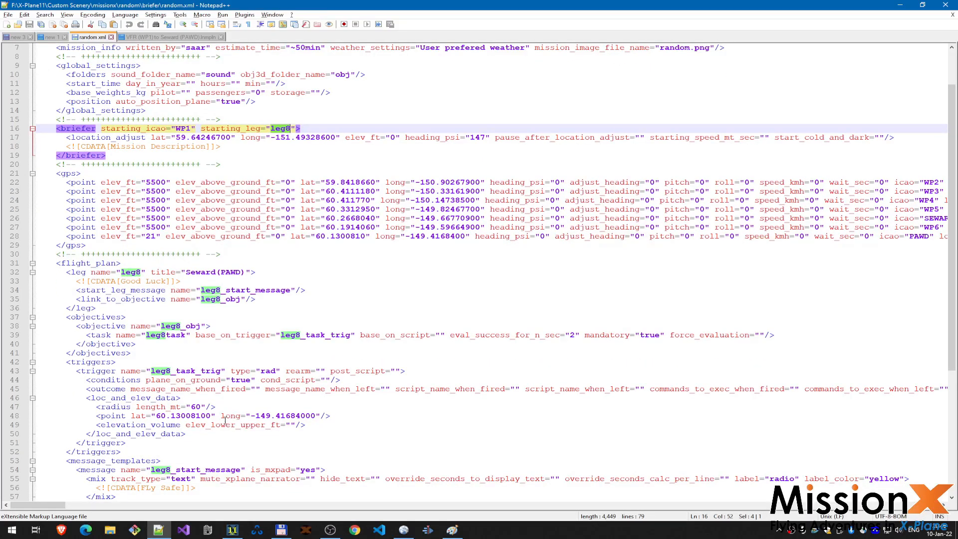
pyautogui.click(101, 335)
pyautogui.doubleClick(162, 335)
pyautogui.doubleClick(612, 335)
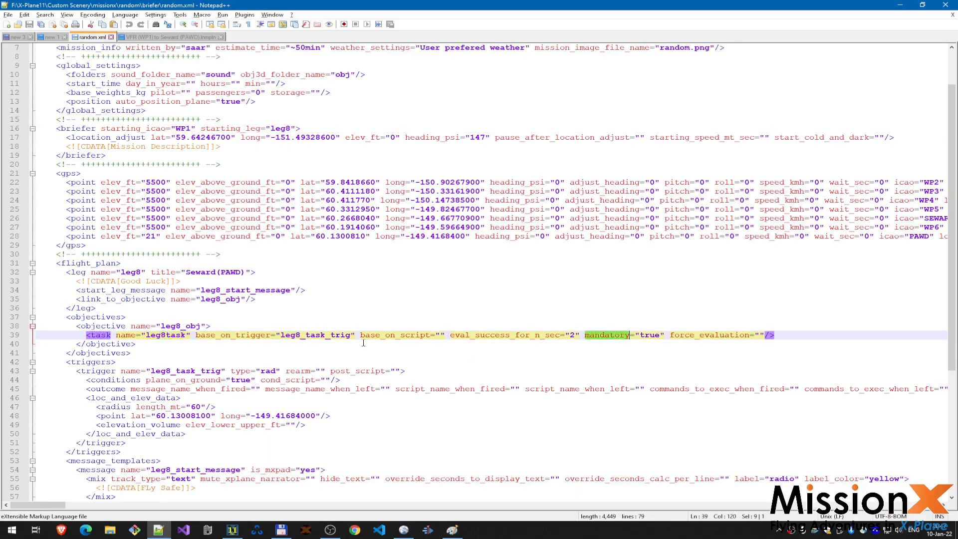
pyautogui.doubleClick(338, 334)
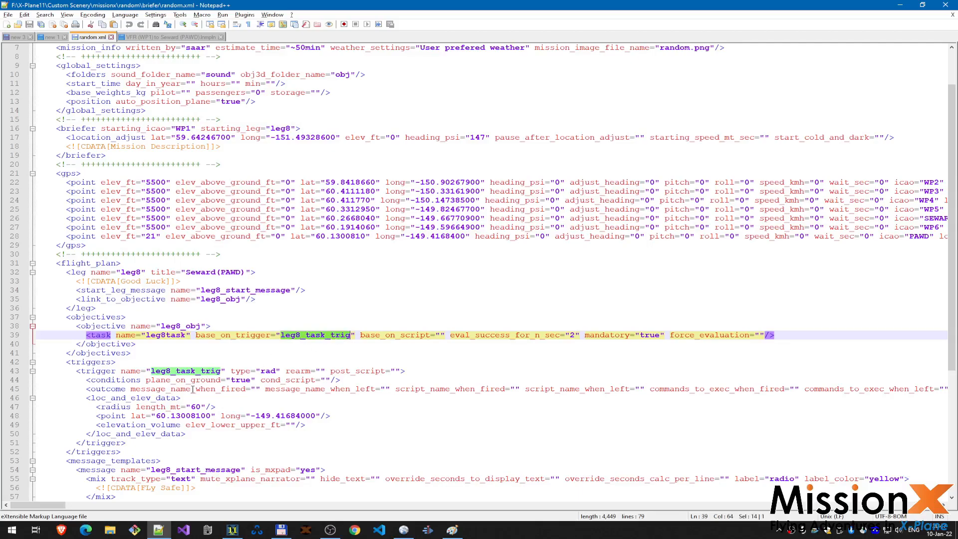
pyautogui.click(172, 416)
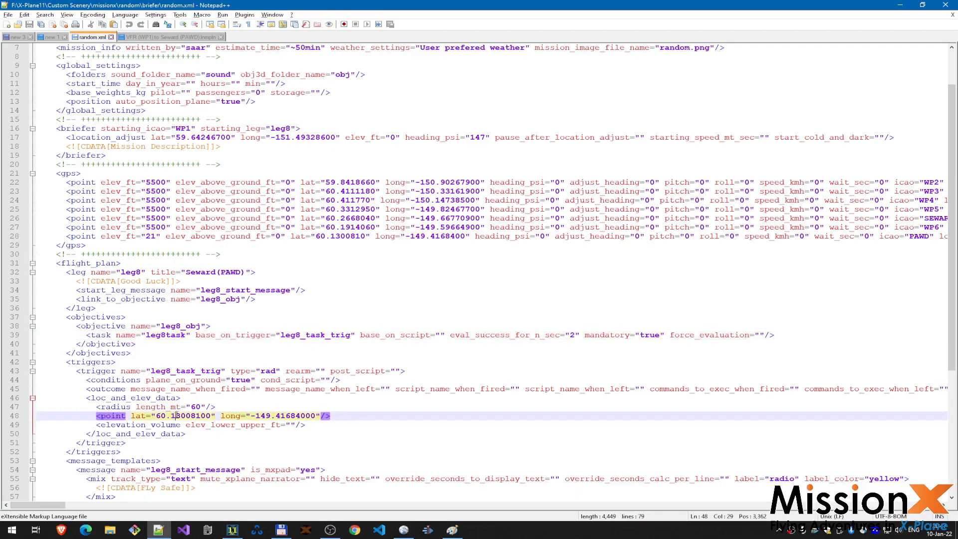
pyautogui.moveTo(156, 416); pyautogui.dragTo(212, 416)
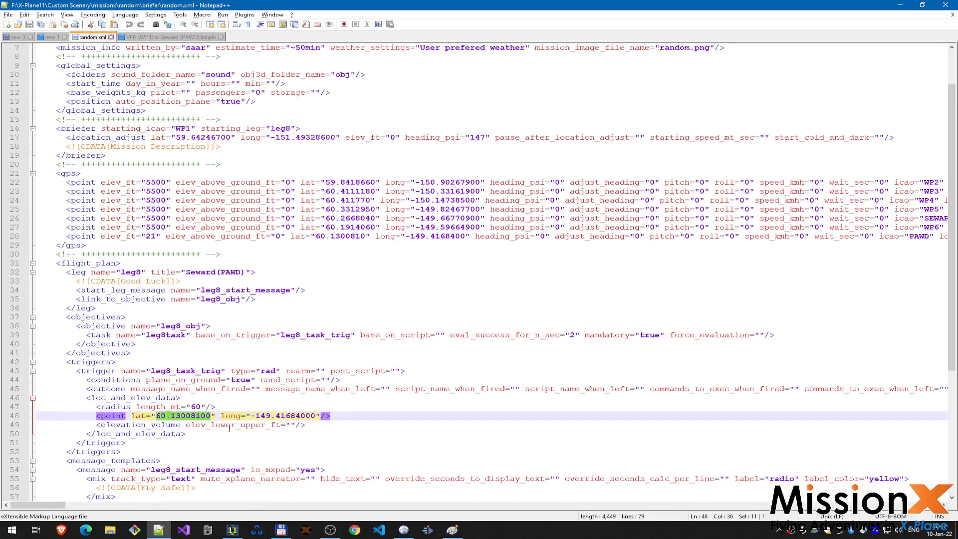
# Step: Return to X-Plane and start a new flight with the Cessna Skyhawk (G1000) at New Ramp Start 5 in Seward (PAWD)
pyautogui.hotkey('alt', 'Tab')
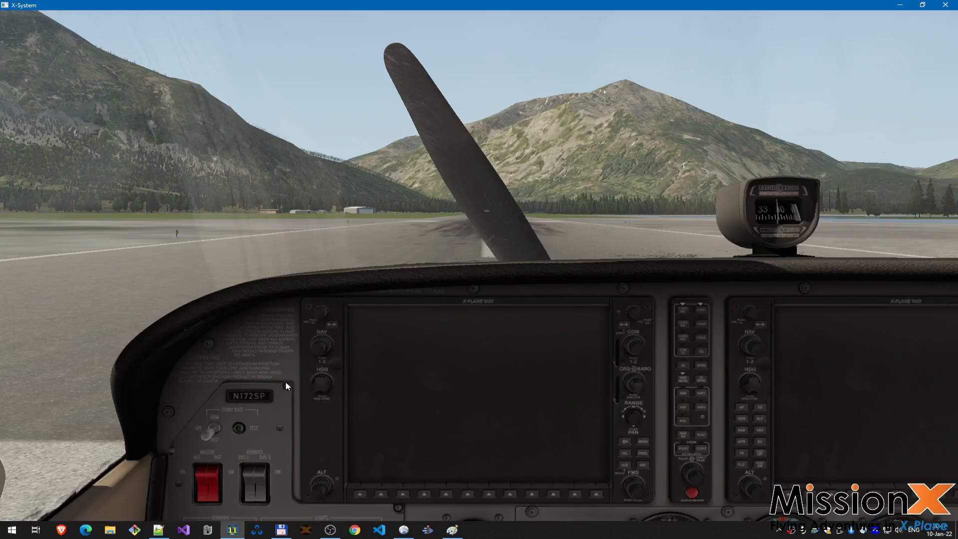
pyautogui.press('m')
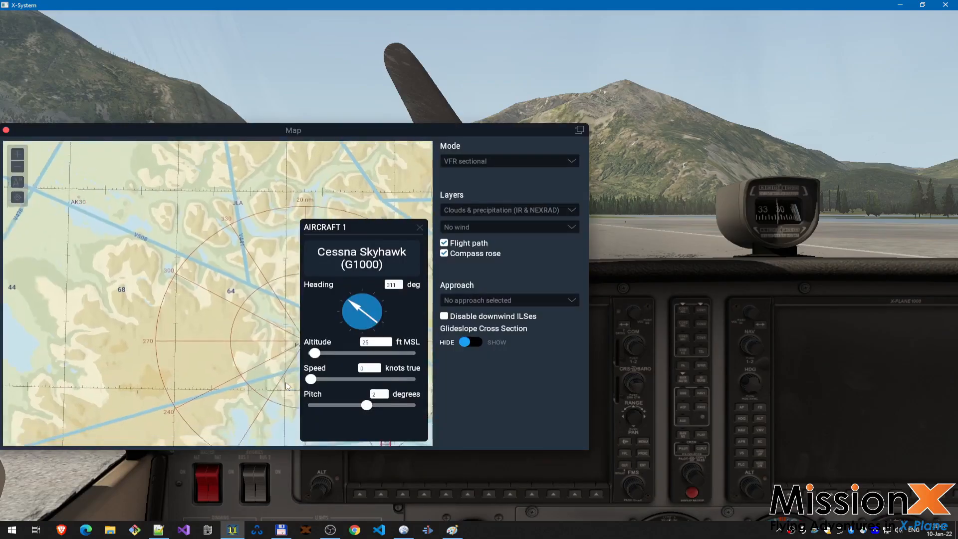
pyautogui.press('m')
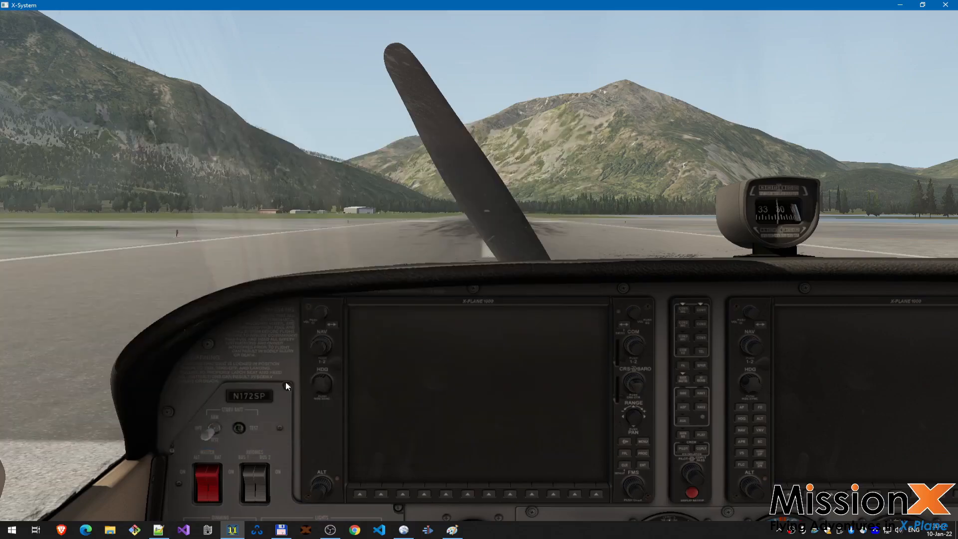
pyautogui.hotkey('ctrl', 'shift', 'f')
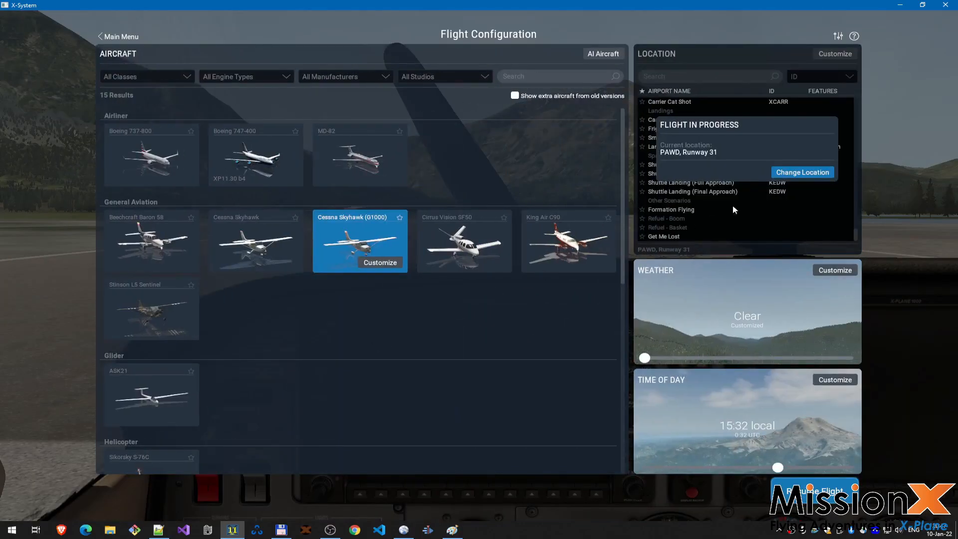
pyautogui.click(781, 175)
pyautogui.click(835, 54)
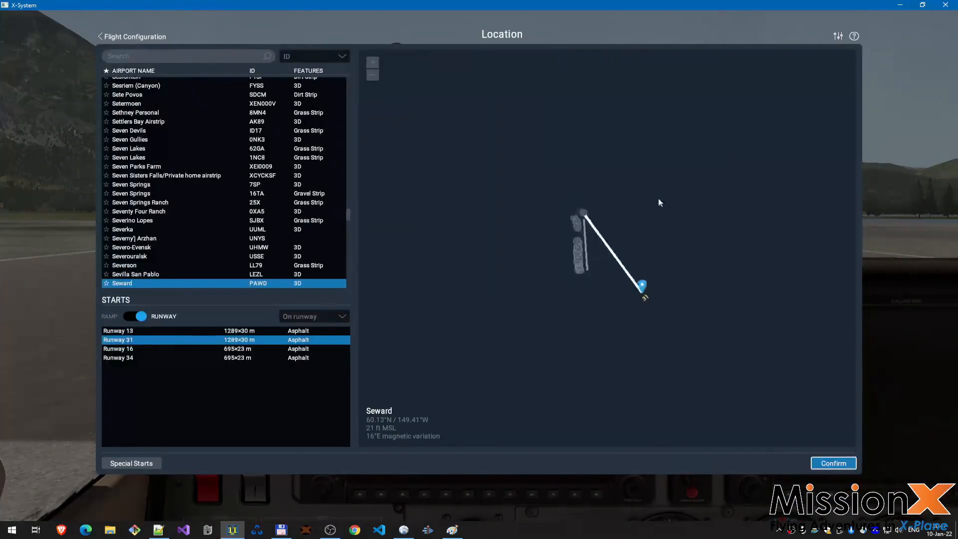
pyautogui.scroll(2, 560, 264)
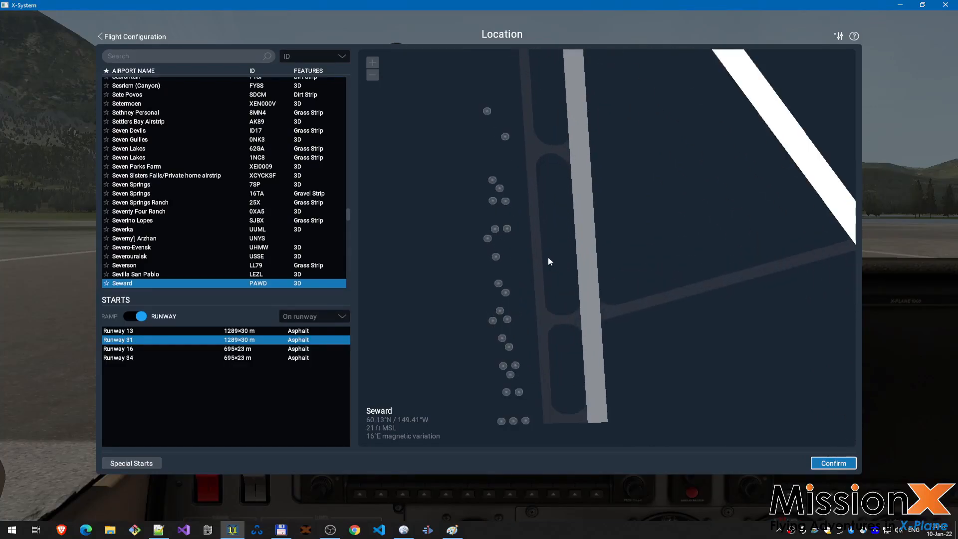
pyautogui.click(494, 229)
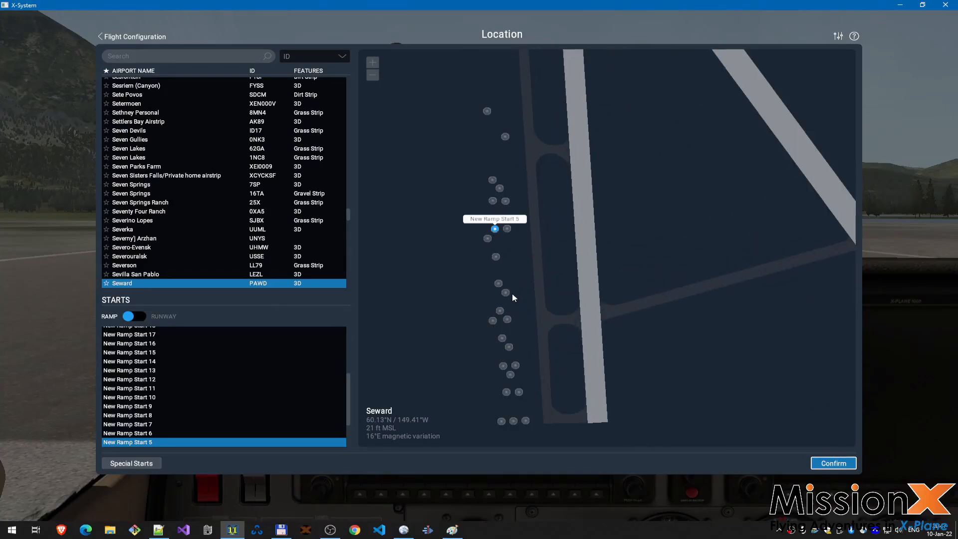
pyautogui.click(834, 463)
pyautogui.click(814, 491)
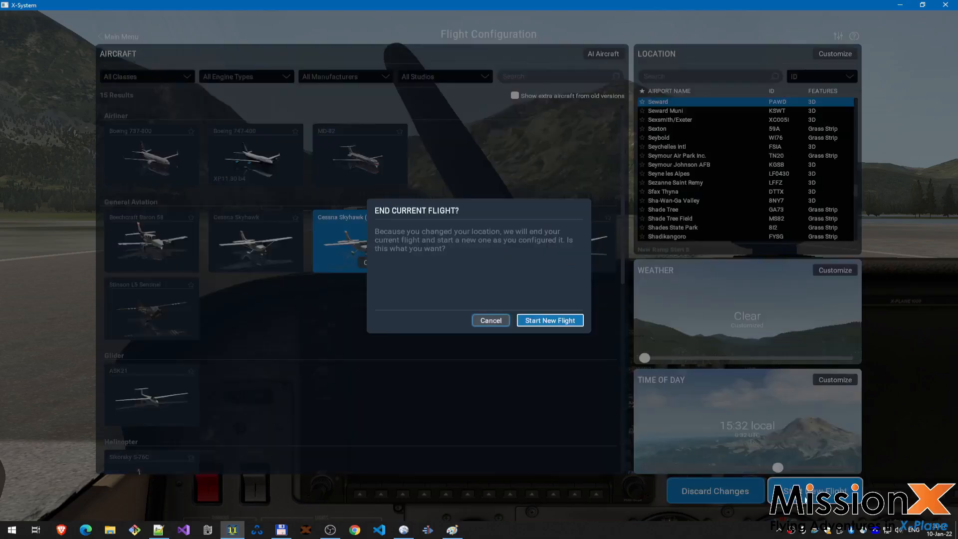
pyautogui.click(554, 330)
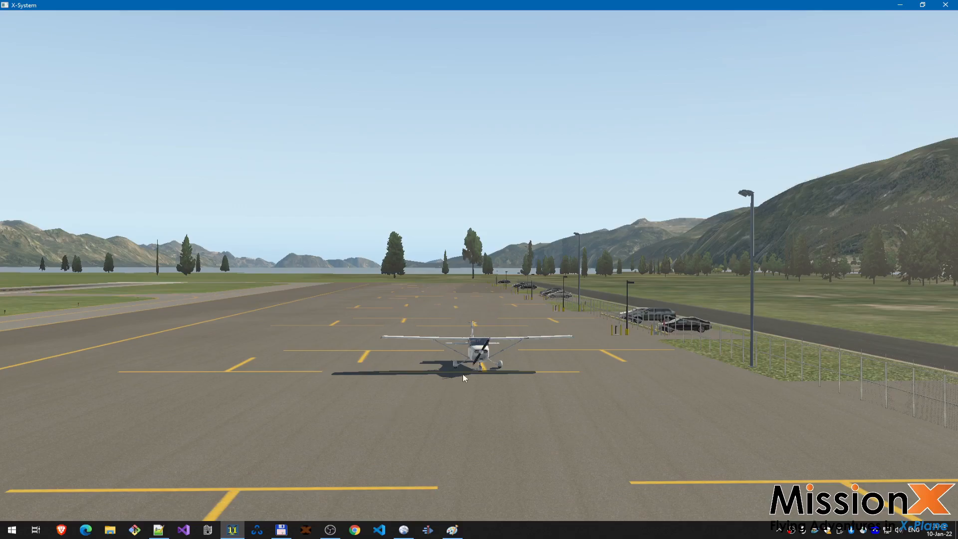
# Step: Look up the keyboard binding of Mission-X's designer command Write Plane Coordinates to Log file in the X-Plane settings
pyautogui.moveTo(568, 326)
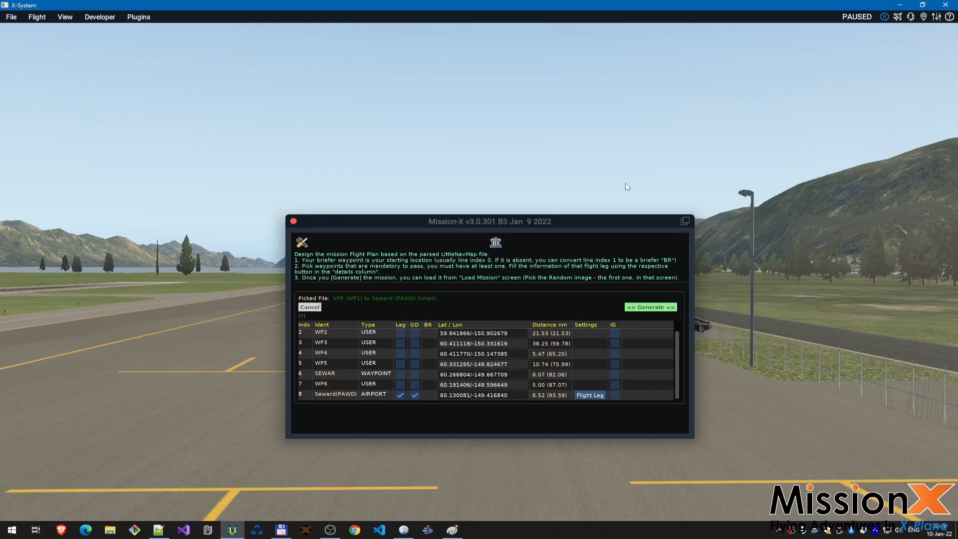
pyautogui.click(937, 17)
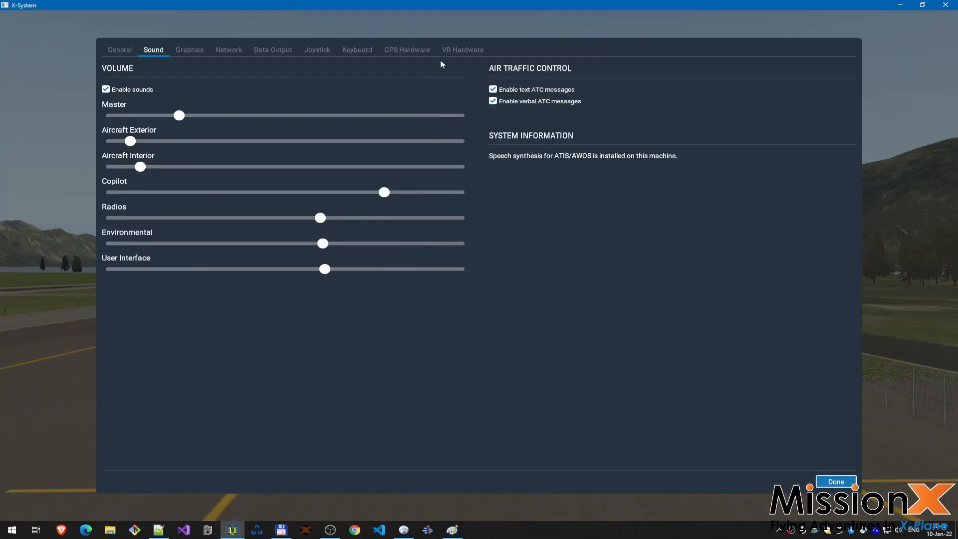
pyautogui.click(363, 50)
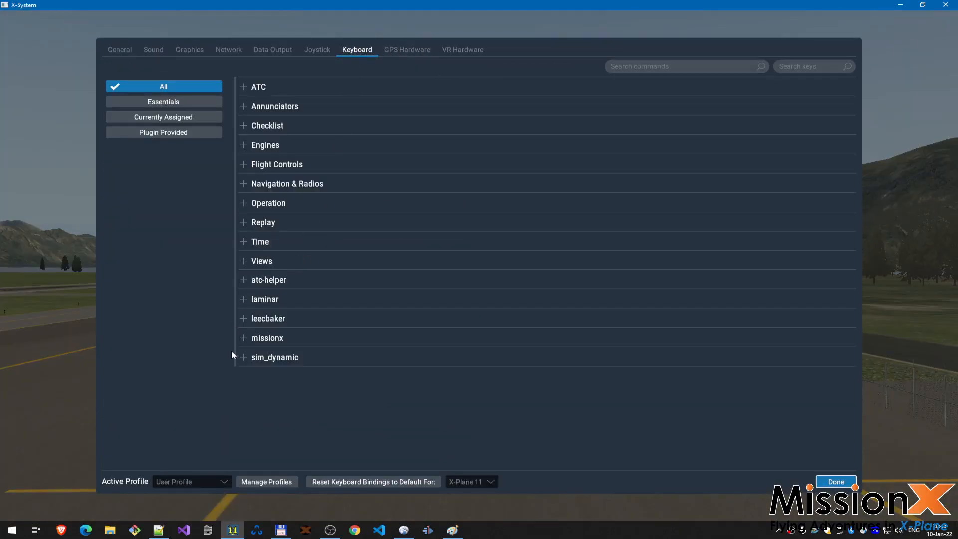
pyautogui.click(243, 336)
pyautogui.click(260, 358)
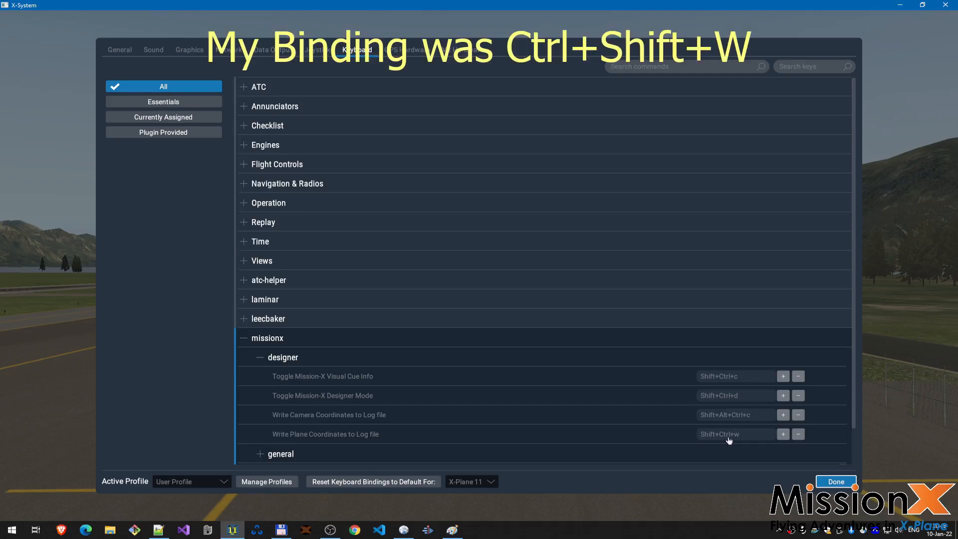
pyautogui.click(835, 483)
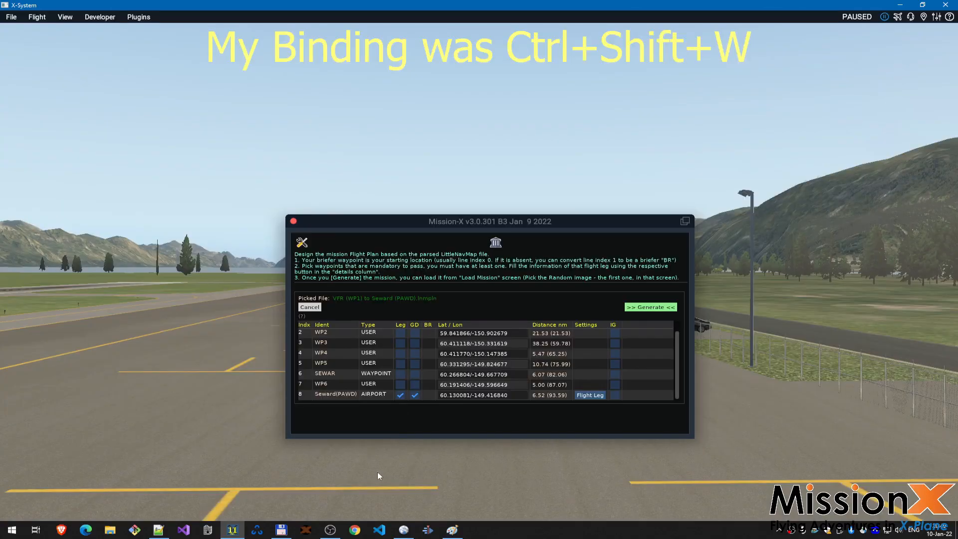
# Step: Copy the plane coordinates line from Log.txt in BareTail into random.xml in Notepad++, below the existing point of leg8_task_trig
pyautogui.click(207, 529)
pyautogui.click(221, 263)
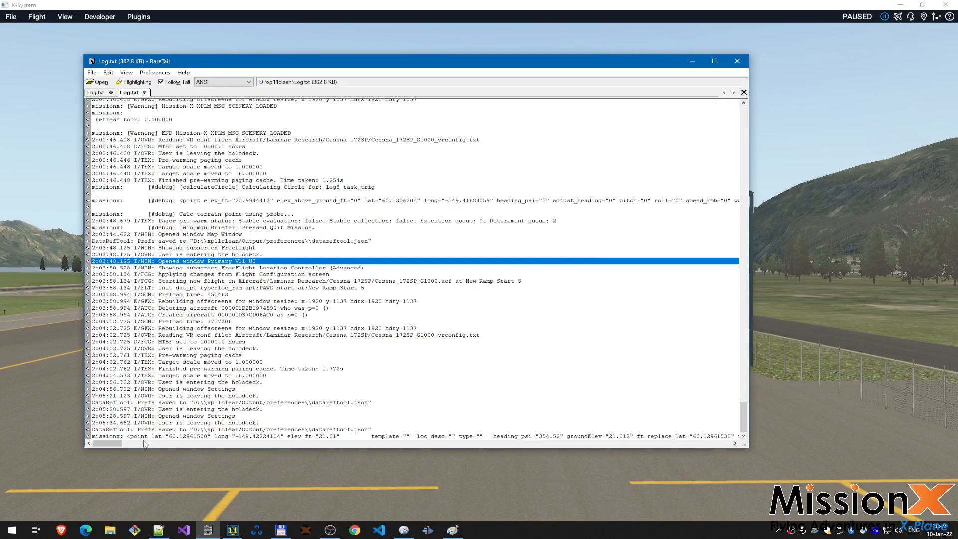
pyautogui.click(319, 439)
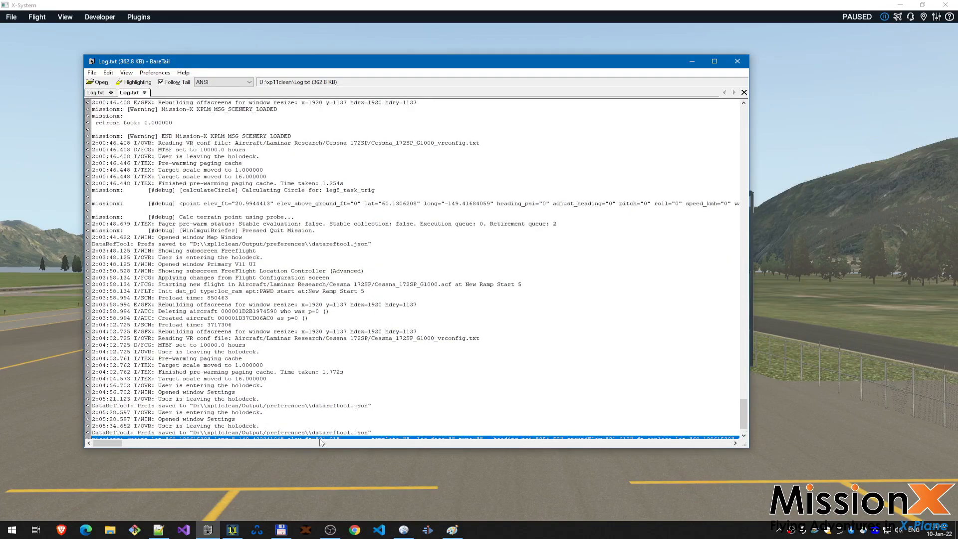
pyautogui.click(160, 530)
pyautogui.click(344, 414)
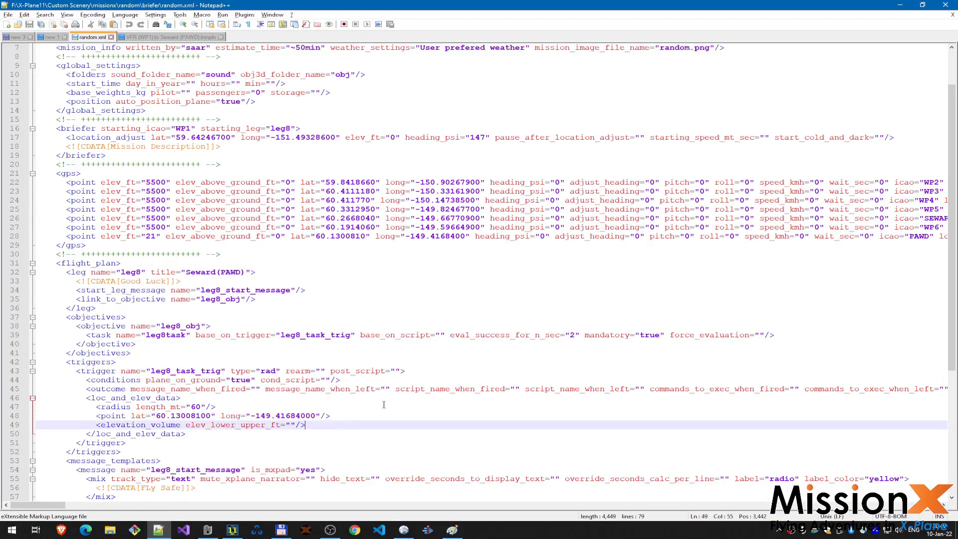
pyautogui.press('Return')
pyautogui.hotkey('ctrl', 'v')
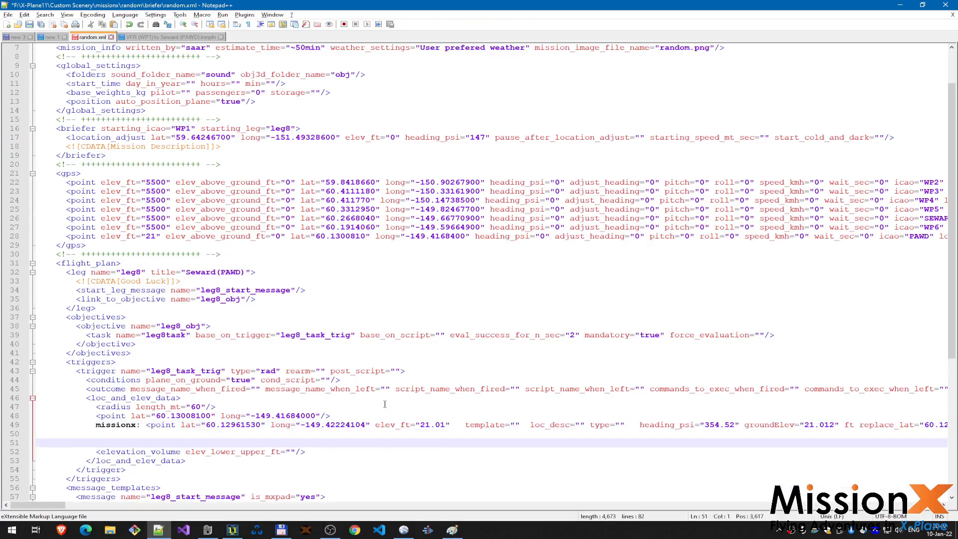
# Step: Remove the "missionx:" prefix so the pasted line starts with its point tag, aligned with the existing point
pyautogui.press('Up')
pyautogui.press('Up')
pyautogui.press('Home')
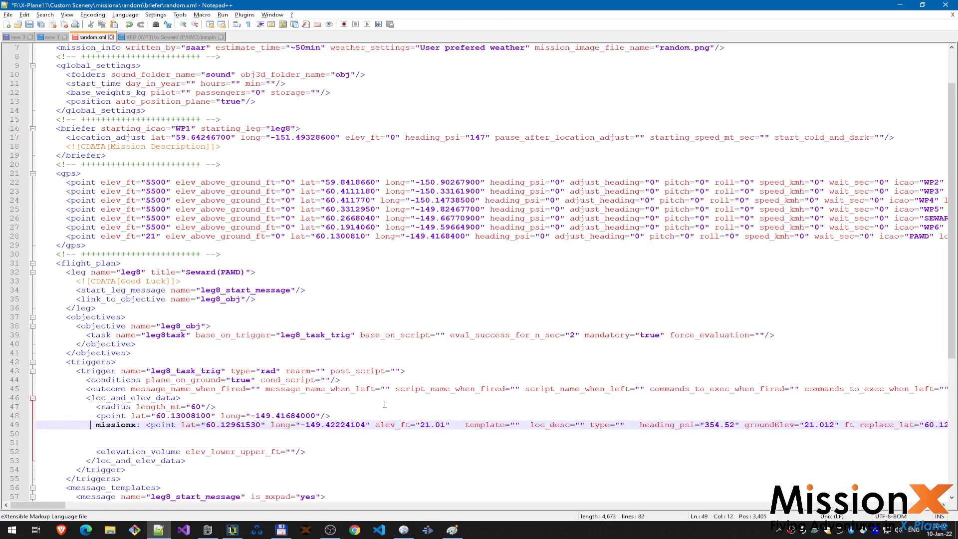
pyautogui.press('Delete')
pyautogui.press('Delete')
pyautogui.press('Delete')
pyautogui.press('Delete')
pyautogui.press('Delete')
pyautogui.press('Delete')
pyautogui.press('Delete')
pyautogui.press('Delete')
pyautogui.press('Delete')
pyautogui.press('Delete')
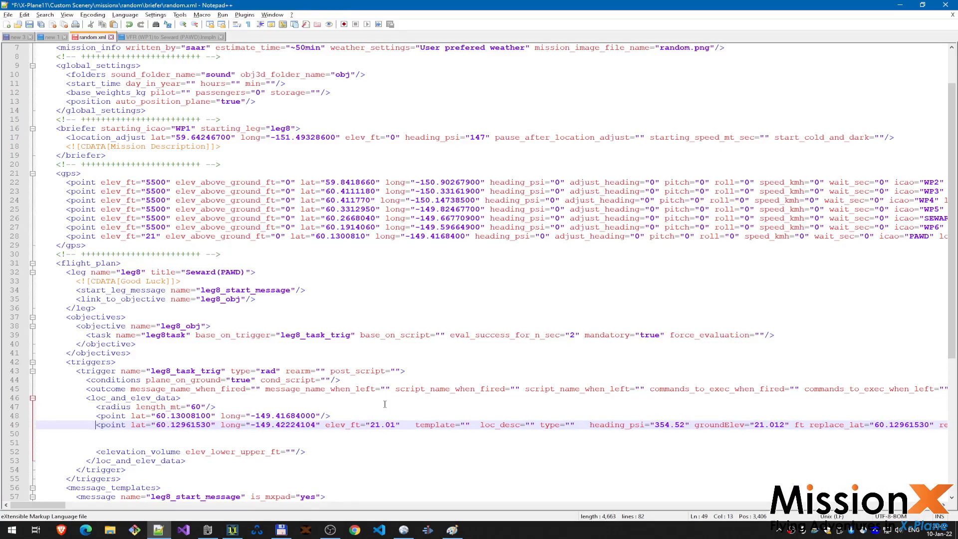
# Step: Examine the pasted point's attributes, from latitude and longitude through to the end of the line
pyautogui.press('Right')
pyautogui.press('Right')
pyautogui.press('Right')
pyautogui.press('Right')
pyautogui.press('Right')
pyautogui.press('Right')
pyautogui.press('Right')
pyautogui.press('Right')
pyautogui.press('Right')
pyautogui.press('Right')
pyautogui.press('Right')
pyautogui.press('Right')
pyautogui.press('Right')
pyautogui.press('Right')
pyautogui.press('Right')
pyautogui.press('Right')
pyautogui.press('Right')
pyautogui.press('Right')
pyautogui.press('Right')
pyautogui.press('Right')
pyautogui.press('Right')
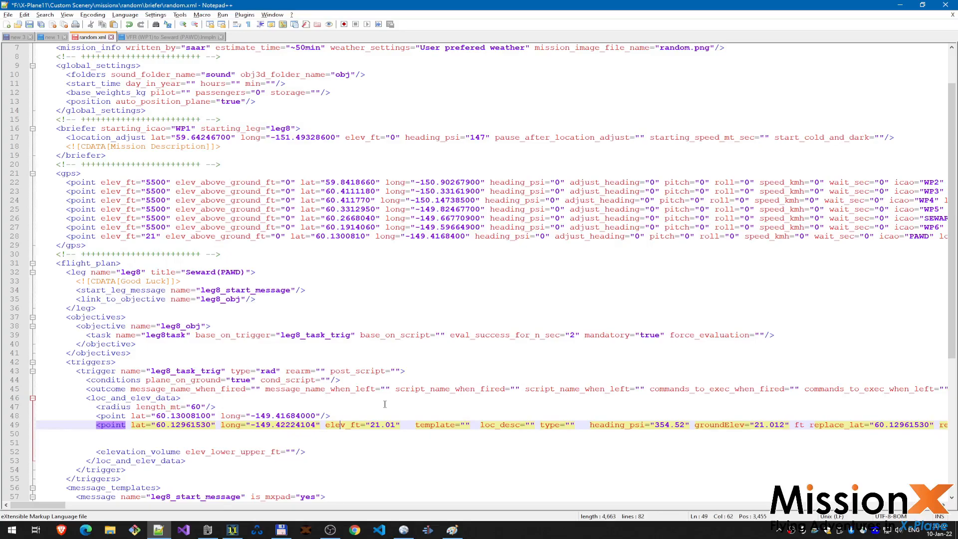
pyautogui.press('End')
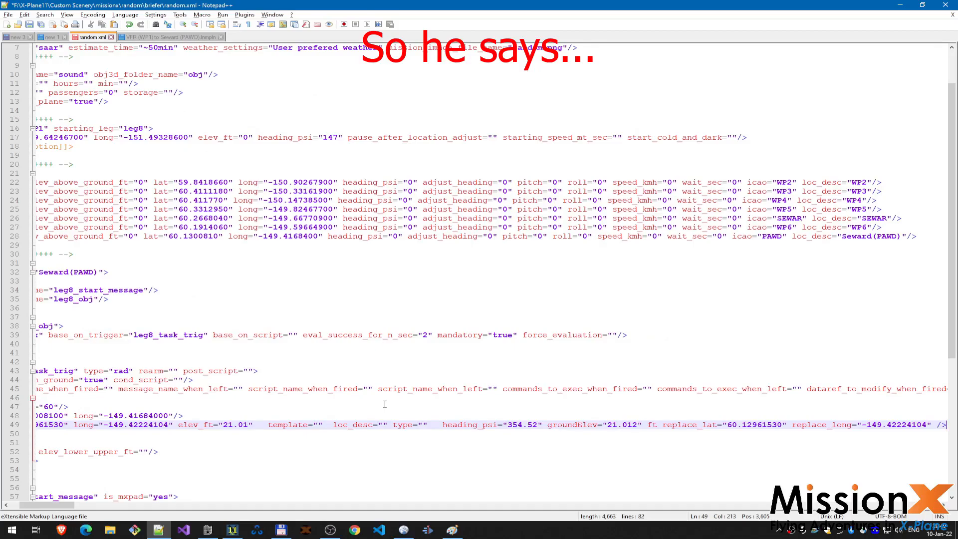
pyautogui.press('Home')
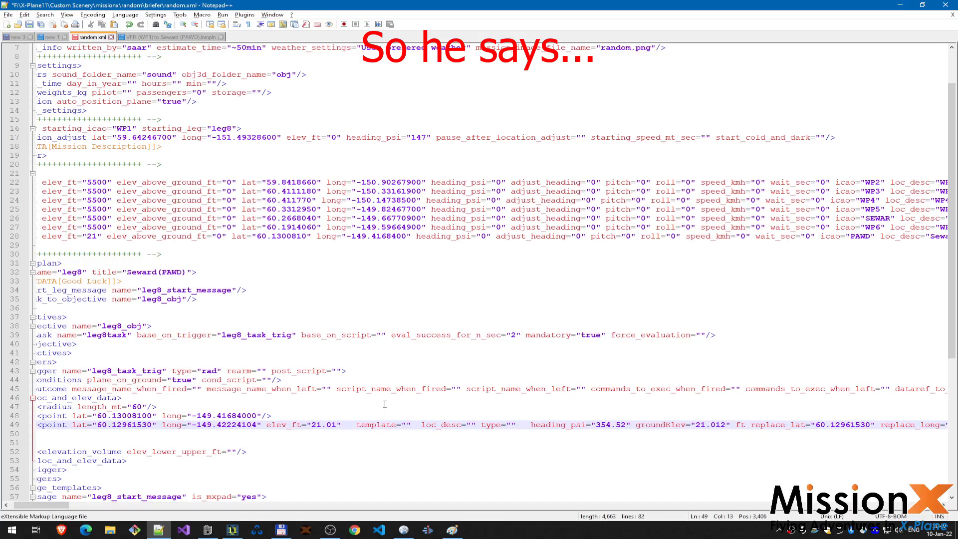
# Step: Delete the trigger's old point line and the empty lines left below the pasted point
pyautogui.press('Home')
pyautogui.hotkey('shift', 'Up')
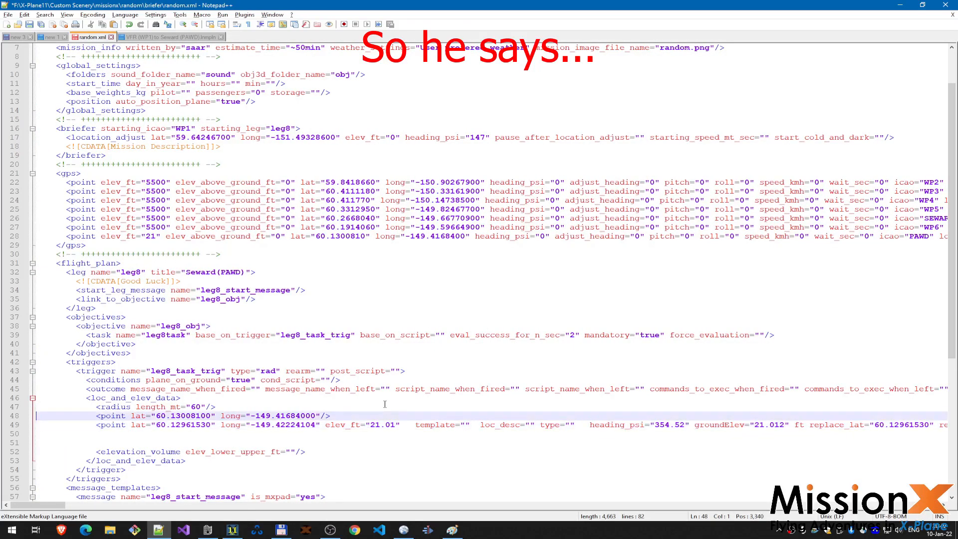
pyautogui.press('Delete')
pyautogui.press('Down')
pyautogui.hotkey('shift', 'Down')
pyautogui.hotkey('shift', 'Down')
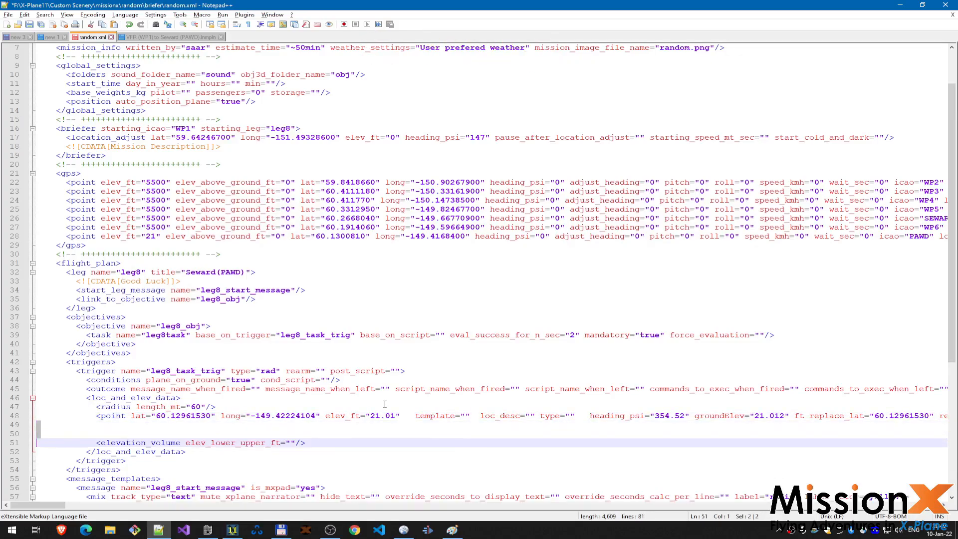
pyautogui.press('Delete')
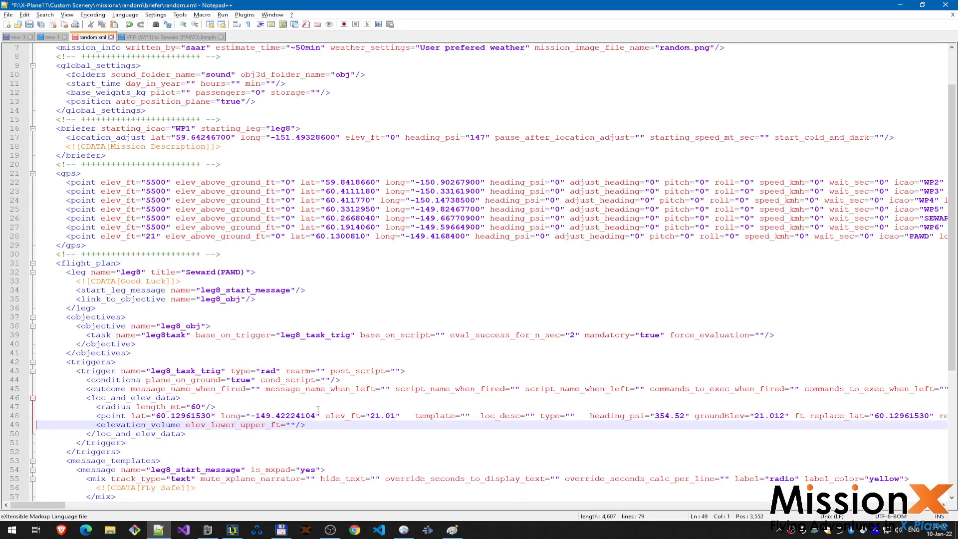
# Step: Check the new point's lat, long and elev_ft attributes and save random.xml
pyautogui.click(116, 415)
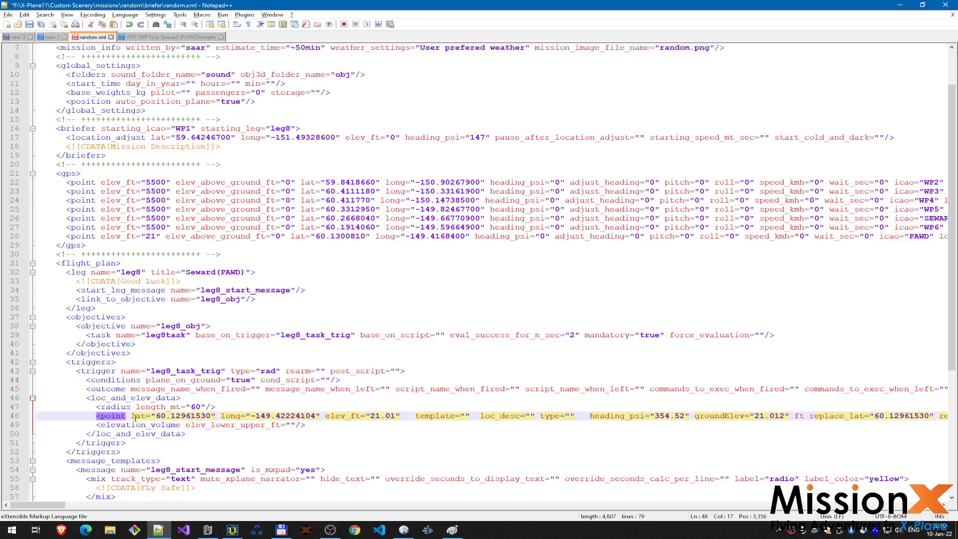
pyautogui.click(237, 416)
pyautogui.click(336, 416)
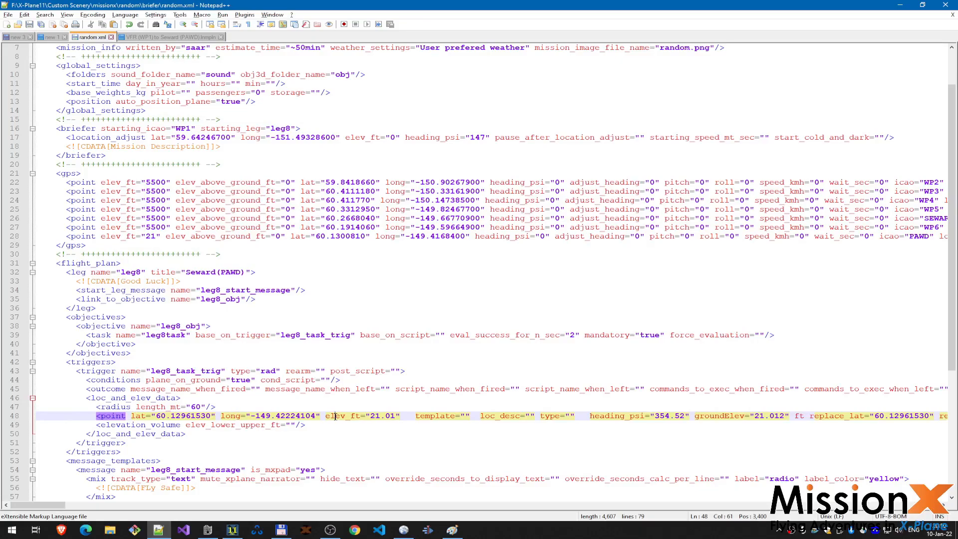
# Step: Switch to X-Plane, reload Mission-X's mission list, and check BareTail's Log.txt for messages about reading random.xml
pyautogui.click(231, 530)
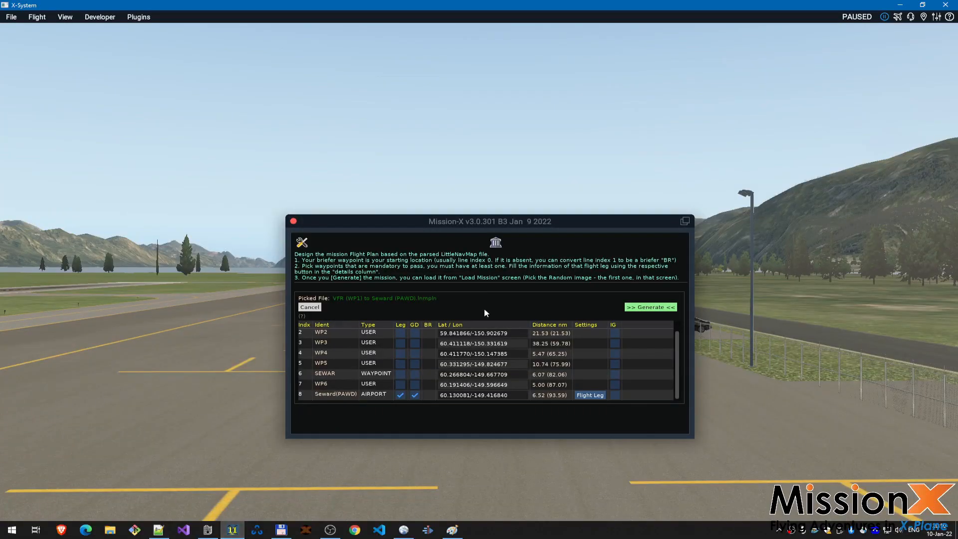
pyautogui.click(495, 242)
pyautogui.click(451, 284)
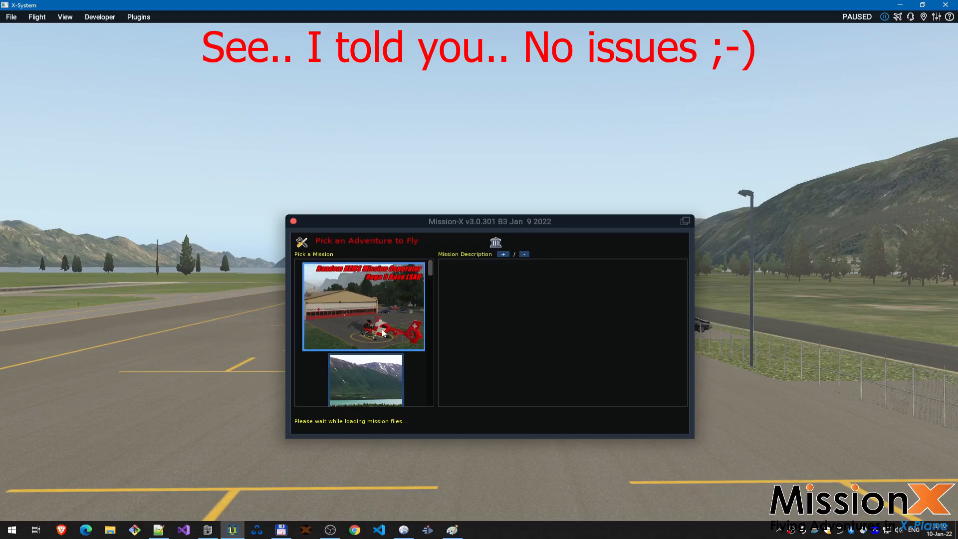
pyautogui.click(208, 530)
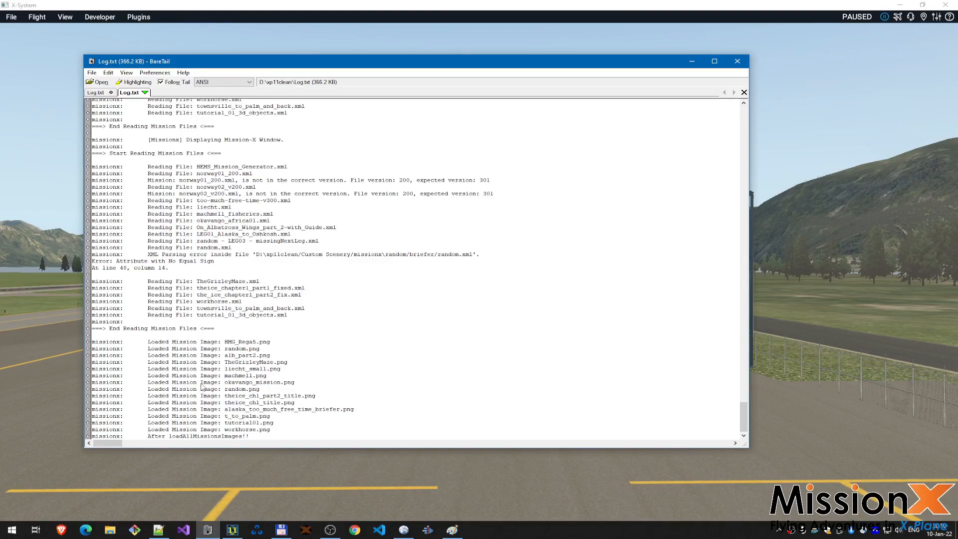
pyautogui.scroll(12, 202, 387)
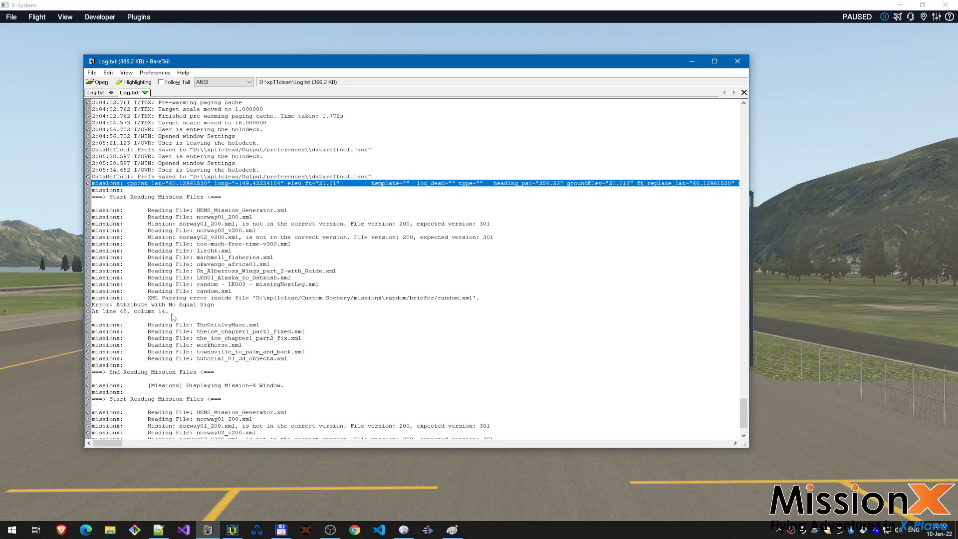
# Step: Switch to Notepad++ and inspect line 48 of random.xml from end to start with all hidden characters shown
pyautogui.click(158, 530)
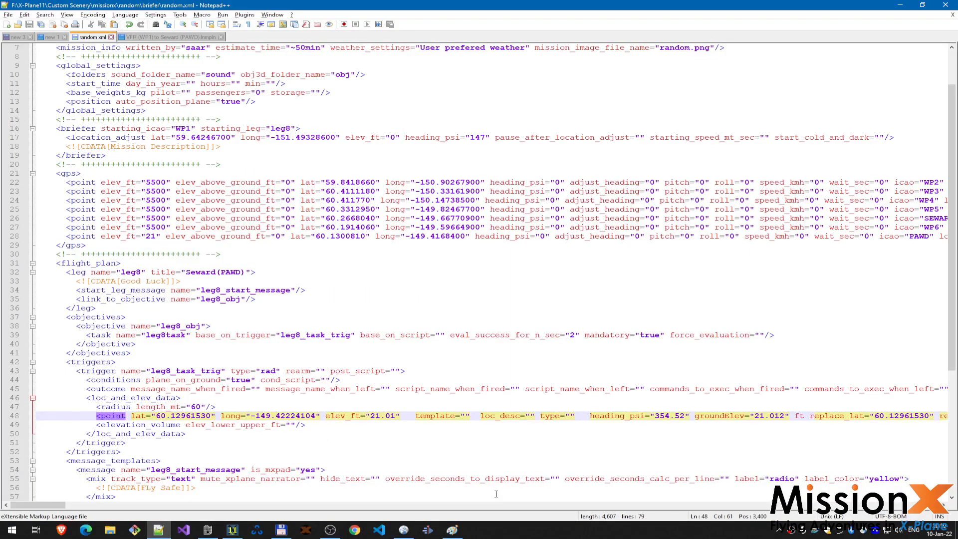
pyautogui.click(128, 415)
pyautogui.press('End')
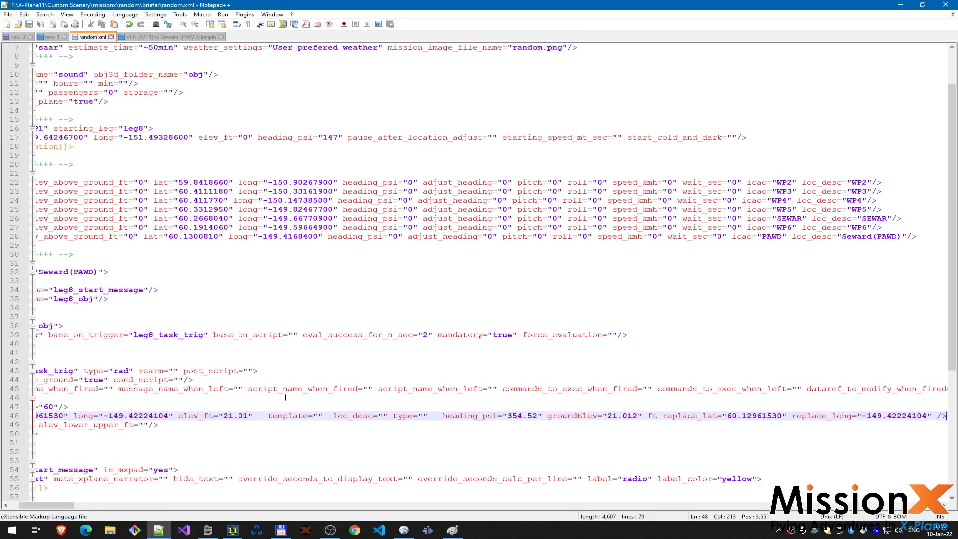
pyautogui.press('Left')
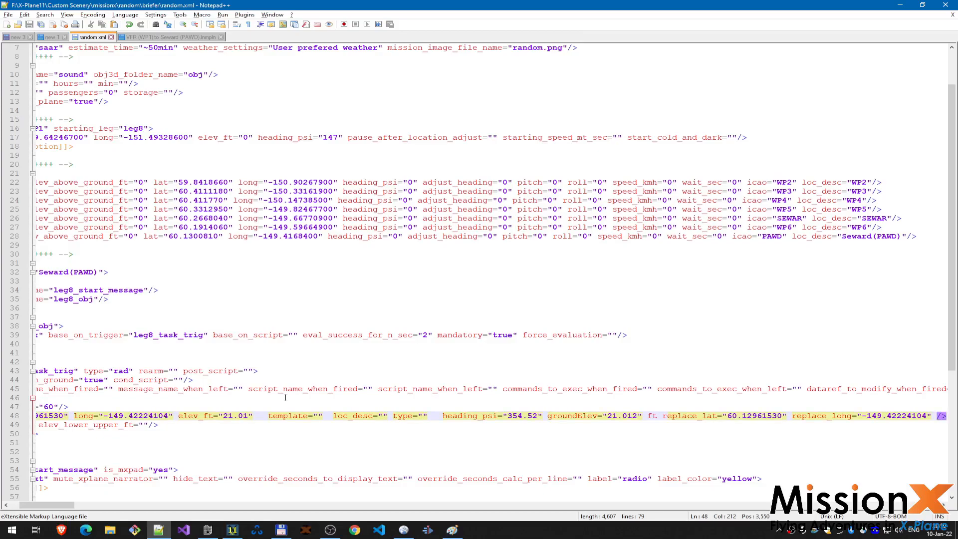
pyautogui.click(249, 24)
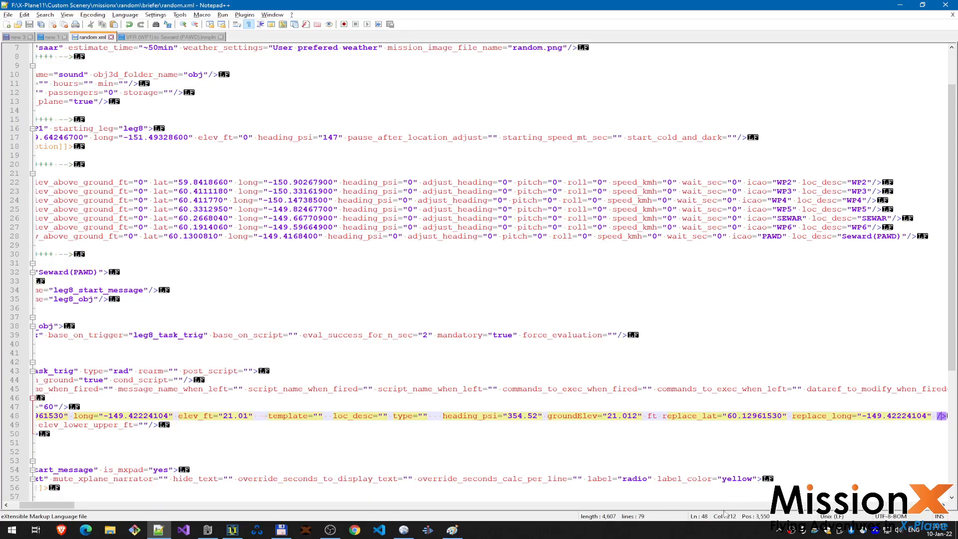
pyautogui.moveTo(65, 509); pyautogui.dragTo(52, 510)
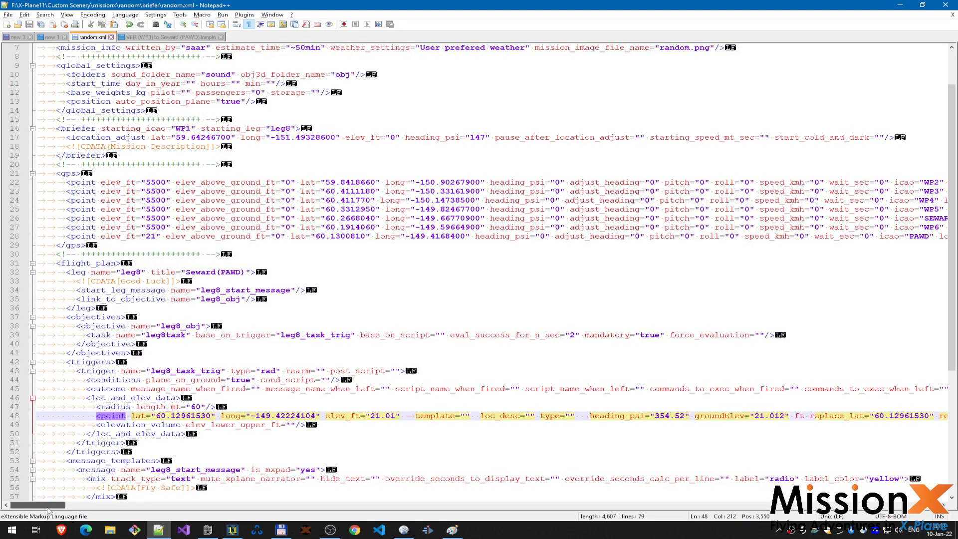
# Step: Delete everything after elev_ft in the trigger's point, from template to replace_long, keeping the closing tag
pyautogui.click(417, 416)
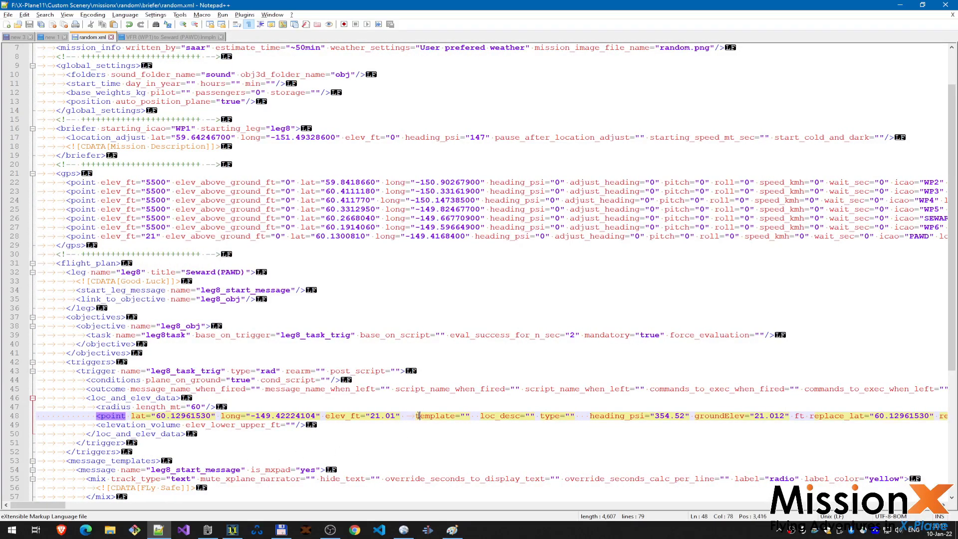
pyautogui.press('BackSpace')
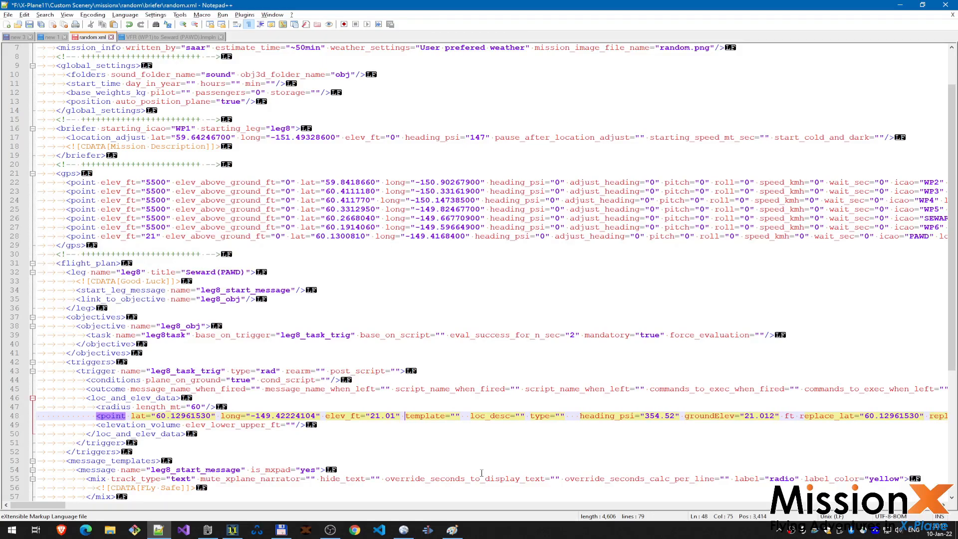
pyautogui.hotkey('shift', 'End')
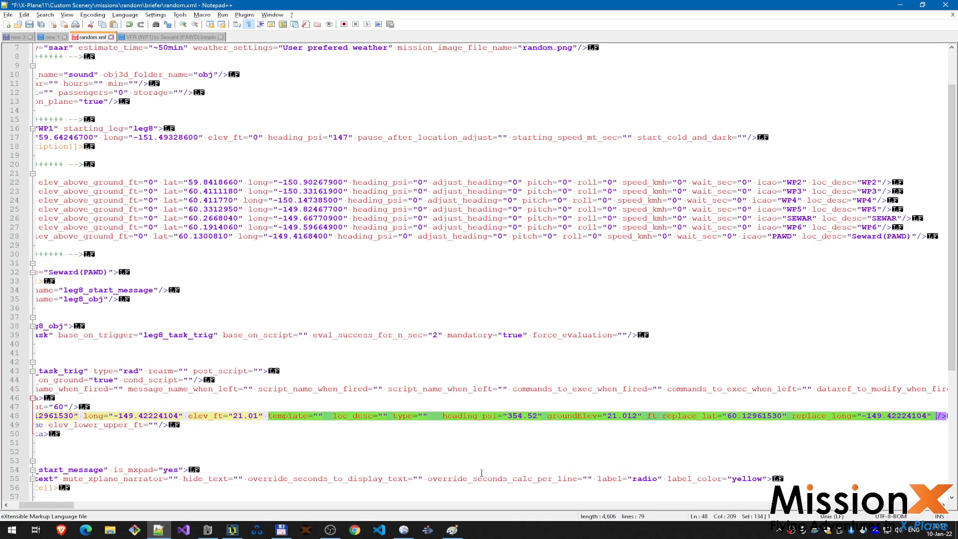
pyautogui.press('Delete')
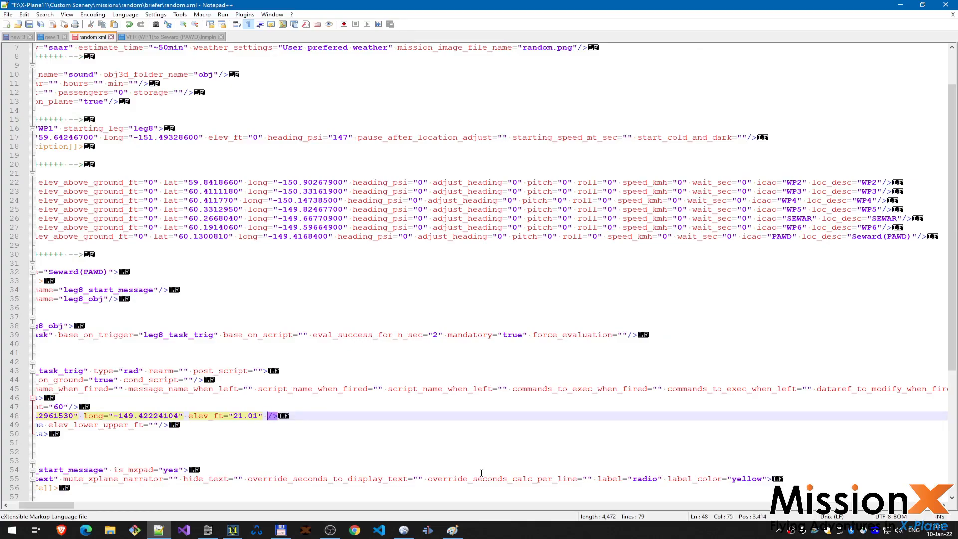
# Step: Remove the elev_ft attribute from the trigger's point, leaving only lat and long, and save random.xml
pyautogui.press('Home')
pyautogui.press('Home')
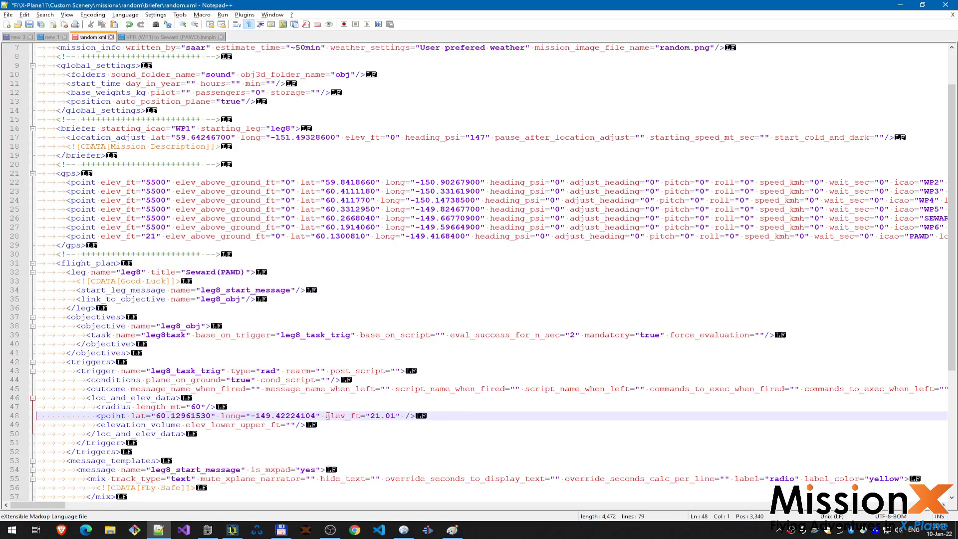
pyautogui.moveTo(326, 415); pyautogui.dragTo(402, 416)
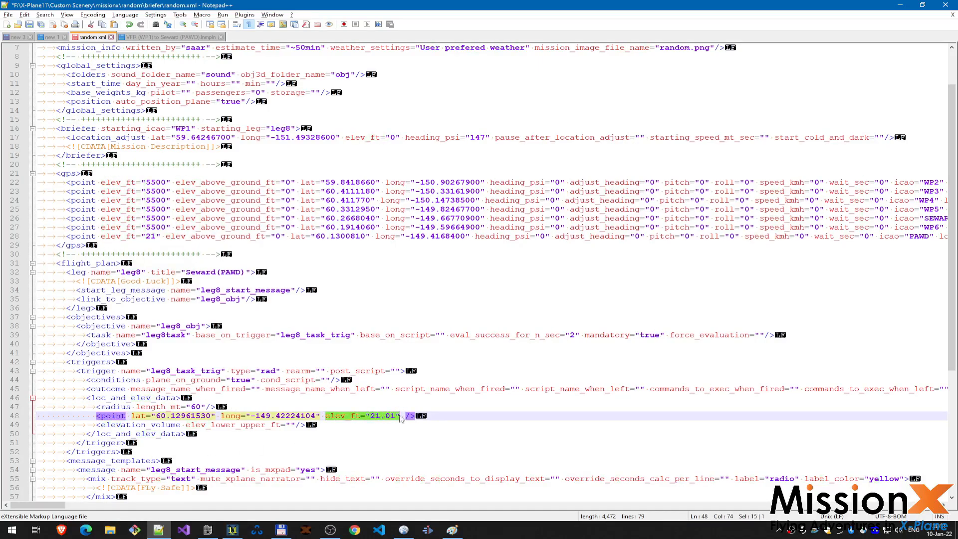
pyautogui.press('Delete')
pyautogui.hotkey('ctrl', 's')
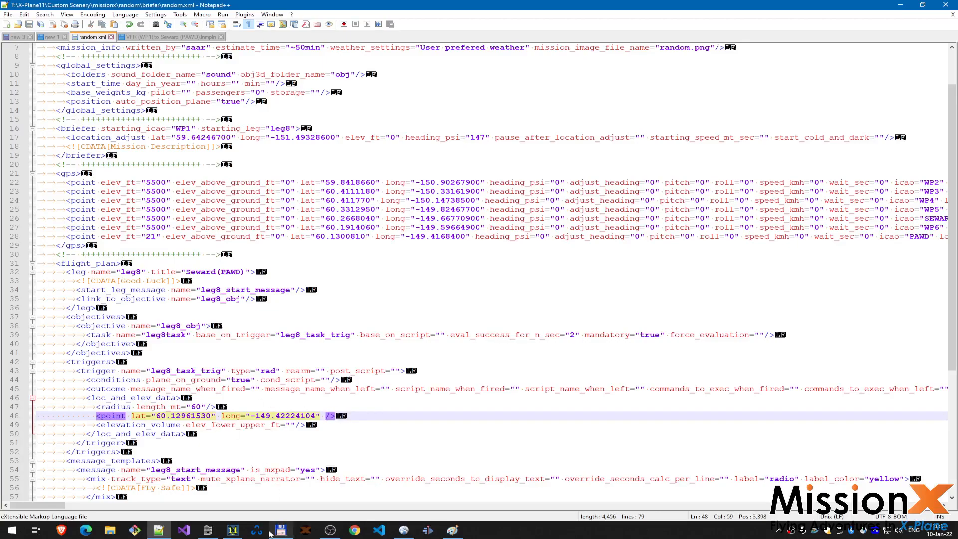
# Step: Return to X-Plane, reload Mission-X's mission list, and start the latest generated mission from the Random Mission Generator entry
pyautogui.click(233, 530)
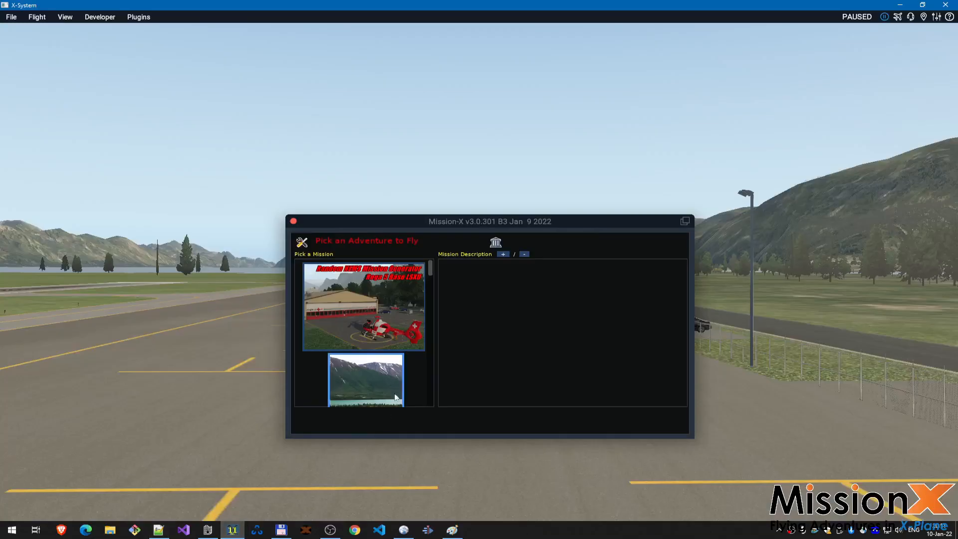
pyautogui.click(495, 242)
pyautogui.click(640, 292)
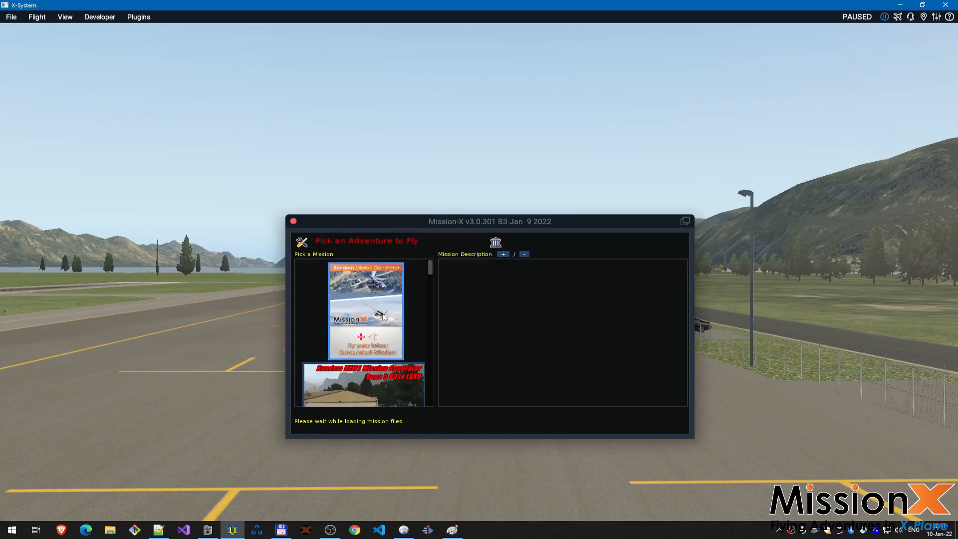
pyautogui.click(378, 322)
pyautogui.click(526, 416)
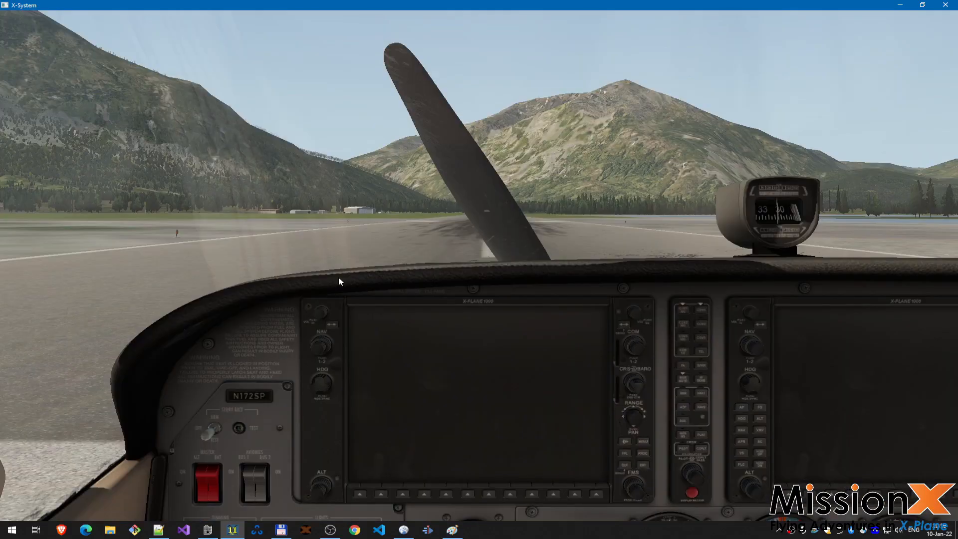
# Step: Switch to the free camera and view the landing trigger's circle over Seward airport's ramp from above
pyautogui.hotkey('shift', 'c')
pyautogui.press('Up')
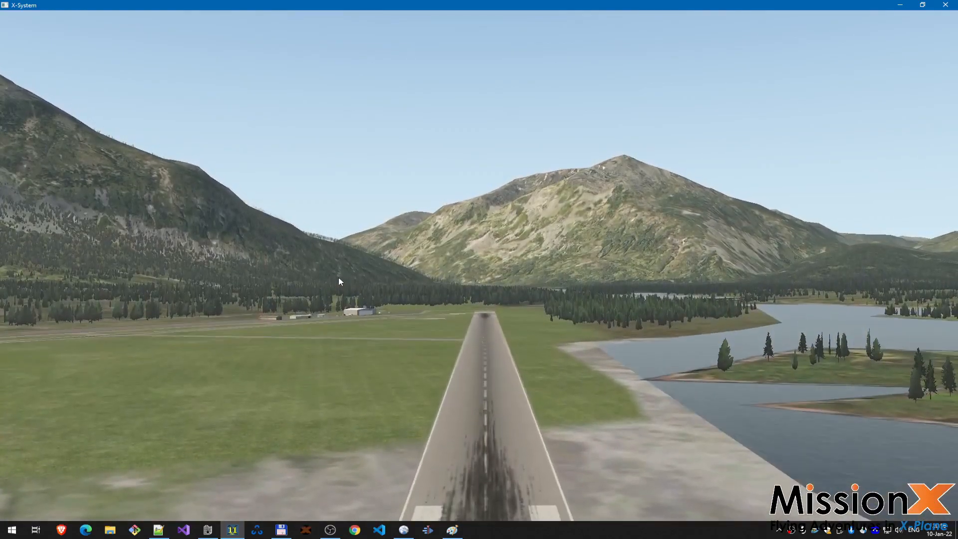
pyautogui.moveTo(593, 288); pyautogui.dragTo(513, 316)
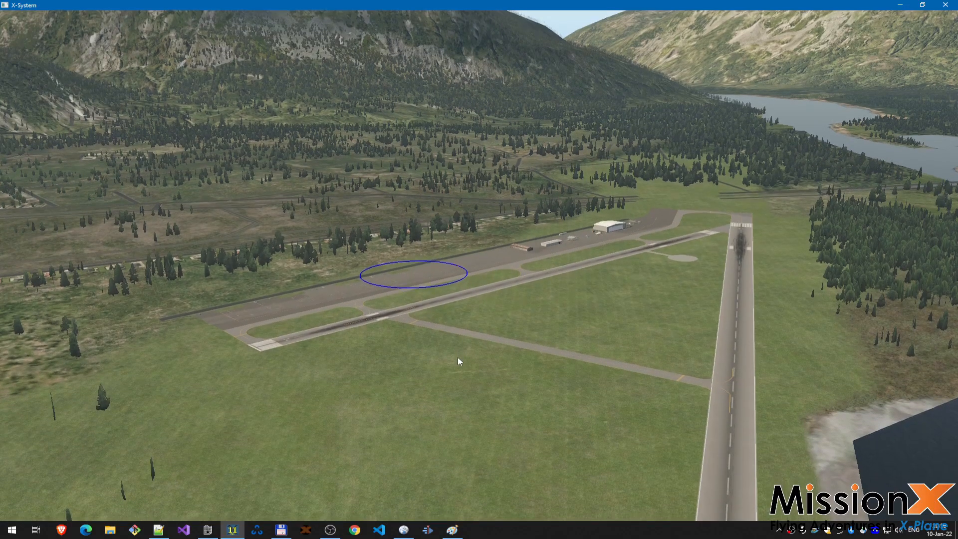
# Step: Return to the cockpit view and relocate the aircraft to a ramp start inside the landing trigger's circle at Seward (PAWD)
pyautogui.hotkey('shift', '9')
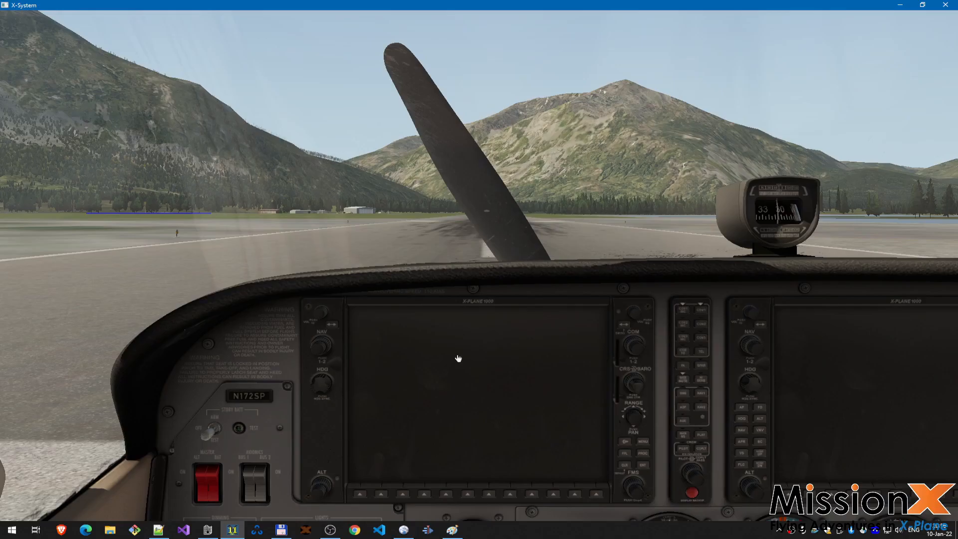
pyautogui.press('Escape')
pyautogui.click(802, 172)
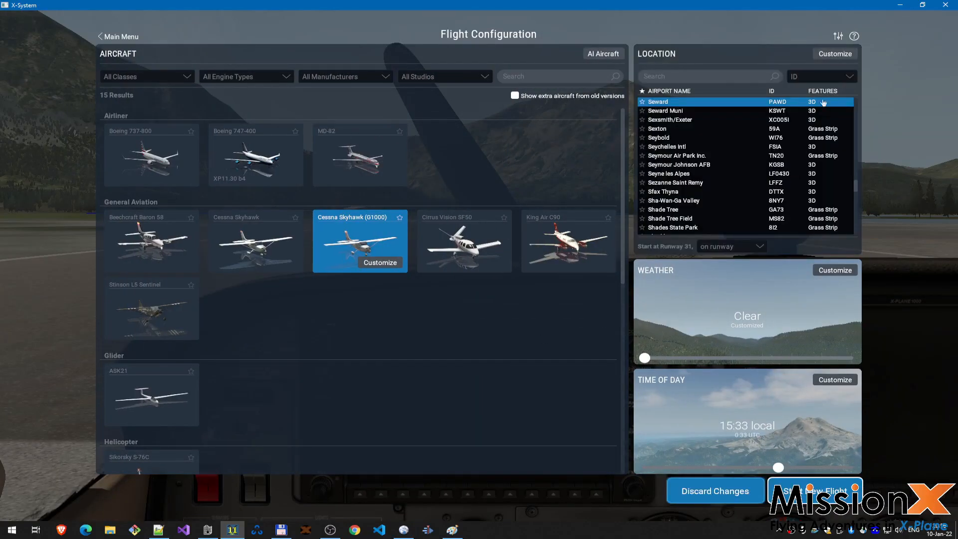
pyautogui.click(836, 54)
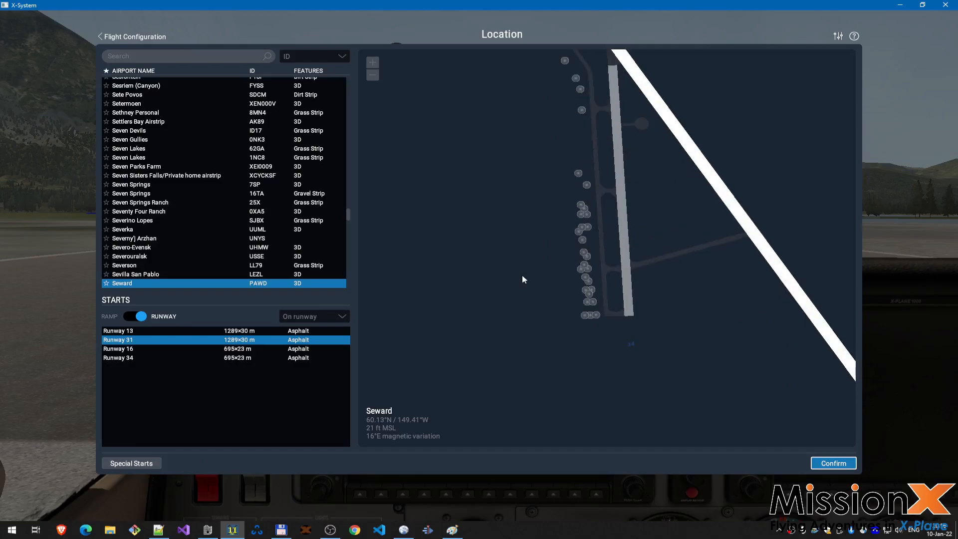
pyautogui.scroll(2, 522, 274)
pyautogui.doubleClick(641, 290)
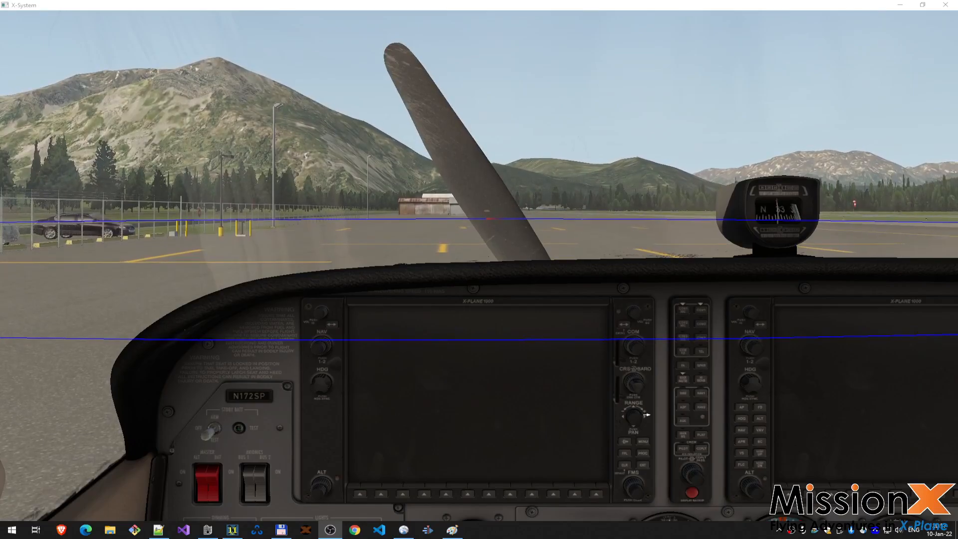
pyautogui.click(349, 215)
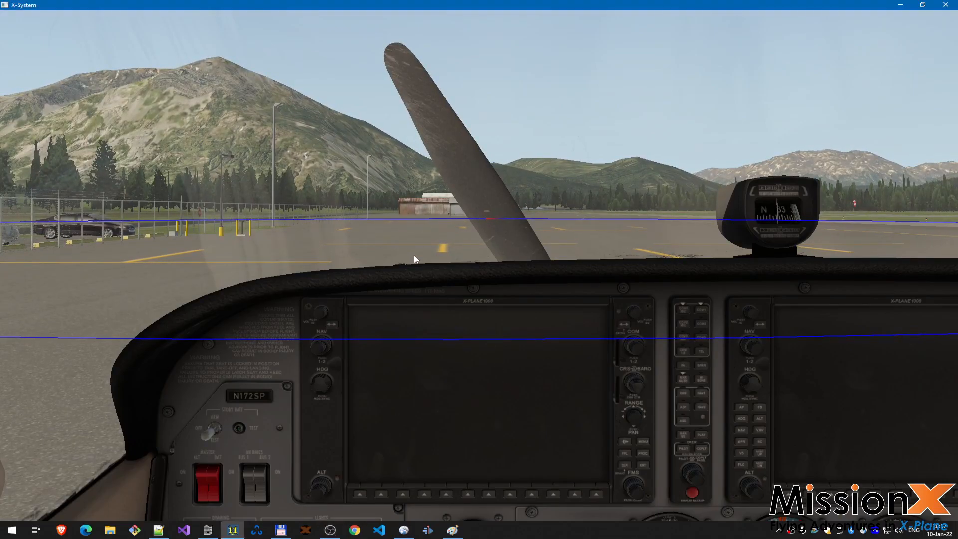
# Step: Switch to an external view and examine the completed mission's flight statistics and its success image at both sizes
pyautogui.hotkey('shift', '8')
pyautogui.hotkey('shift', '4')
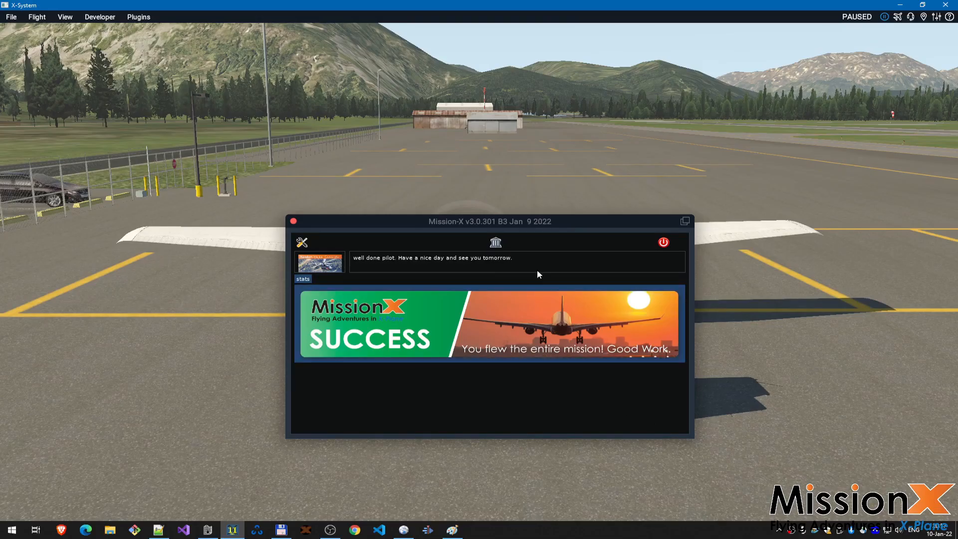
pyautogui.click(304, 280)
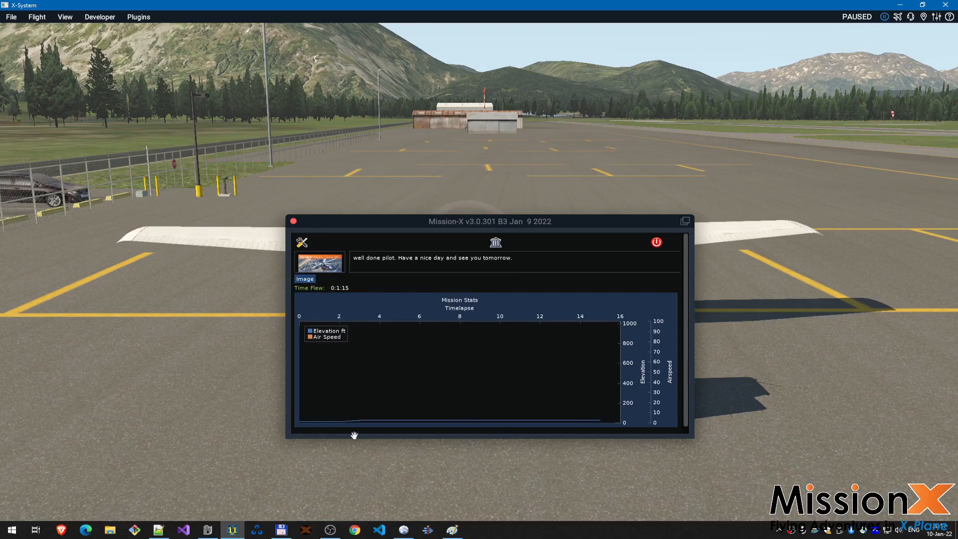
pyautogui.click(305, 279)
pyautogui.click(516, 330)
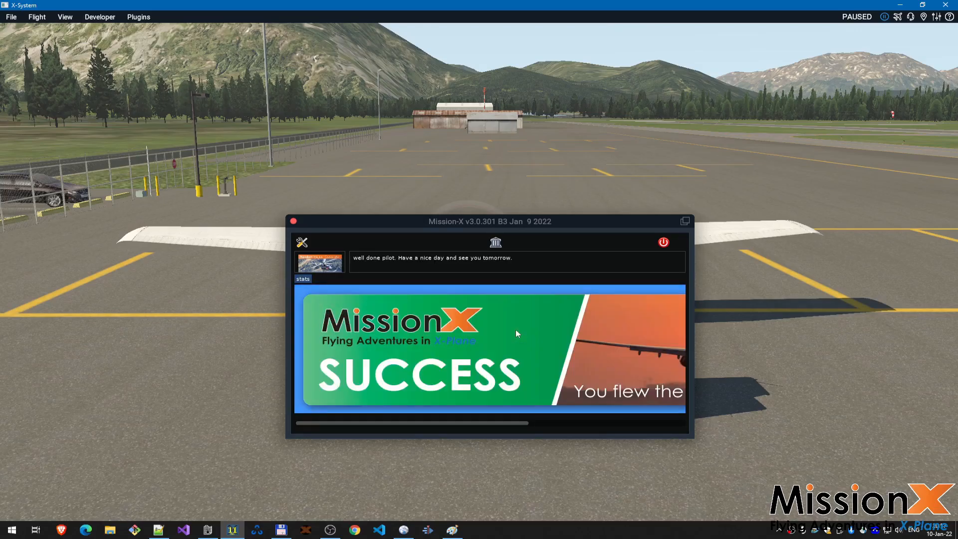
pyautogui.click(435, 338)
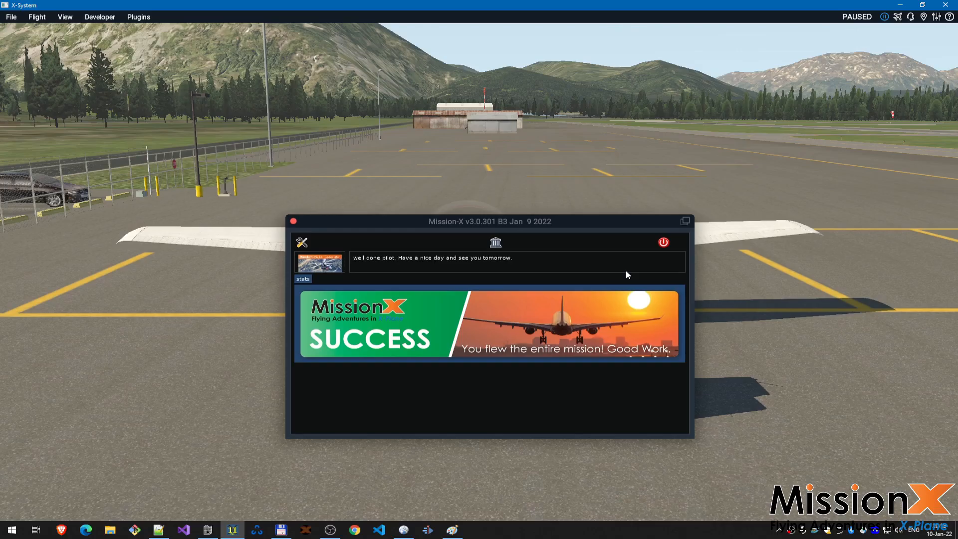
# Step: Quit the completed mission and go back to Mission-X's flight plan conversion screen for the VFR (WP1) to Seward (PAWD) plan
pyautogui.click(663, 242)
pyautogui.click(458, 345)
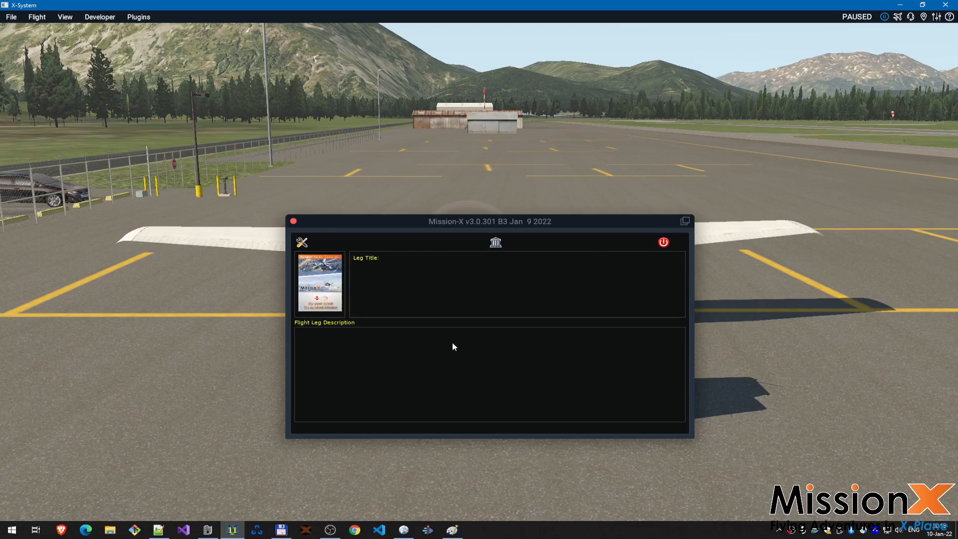
pyautogui.click(612, 354)
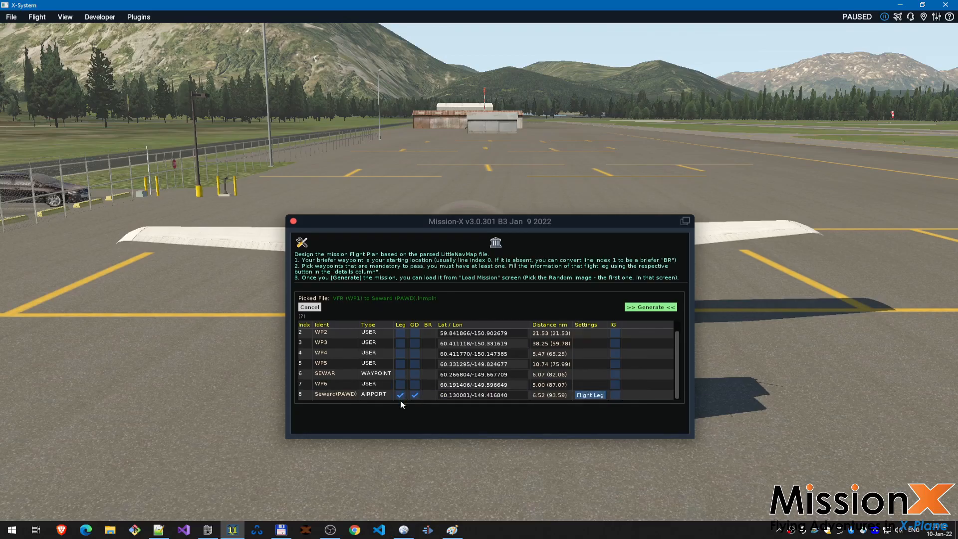
# Step: Start a new trigger in the Seward (PAWD) flight leg's settings and set its type to Box
pyautogui.click(594, 396)
pyautogui.click(343, 366)
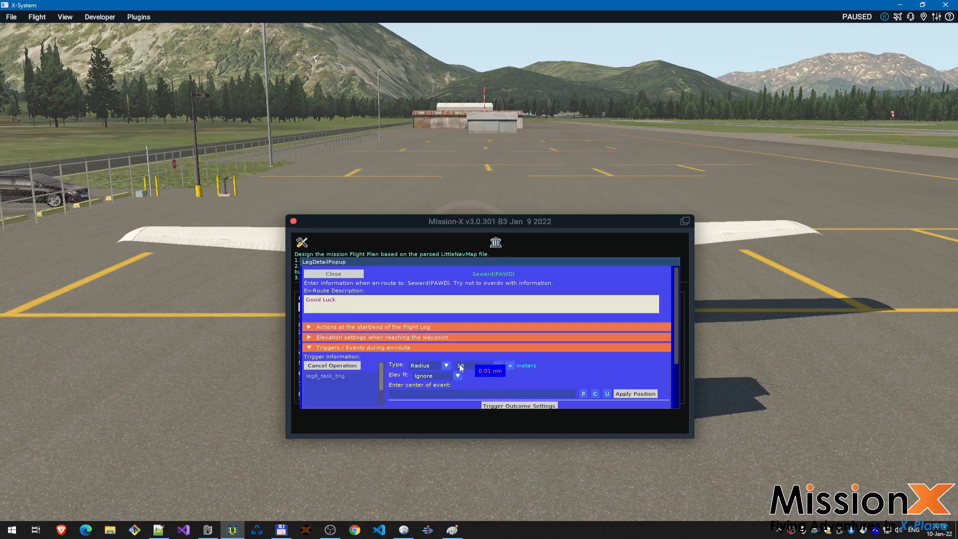
pyautogui.click(428, 365)
pyautogui.click(426, 393)
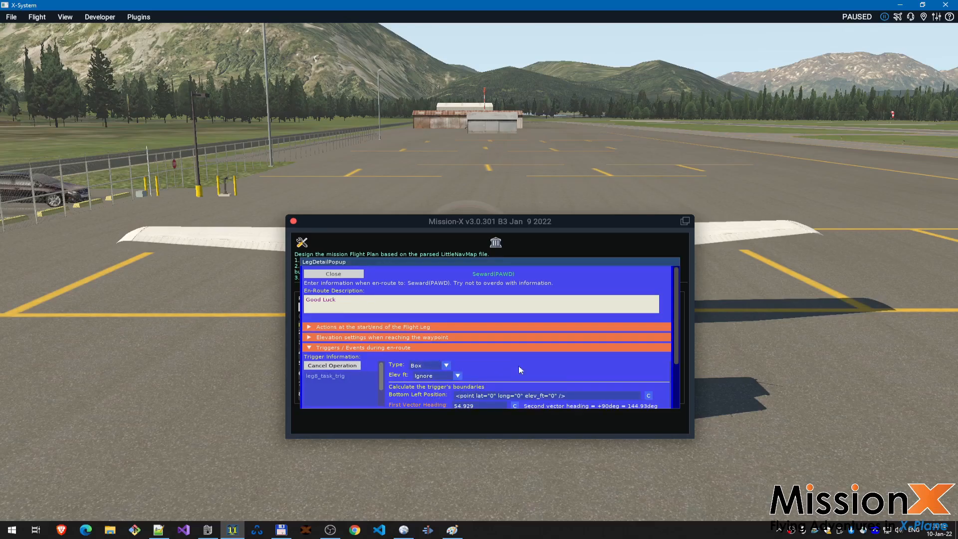
pyautogui.scroll(-3, 589, 380)
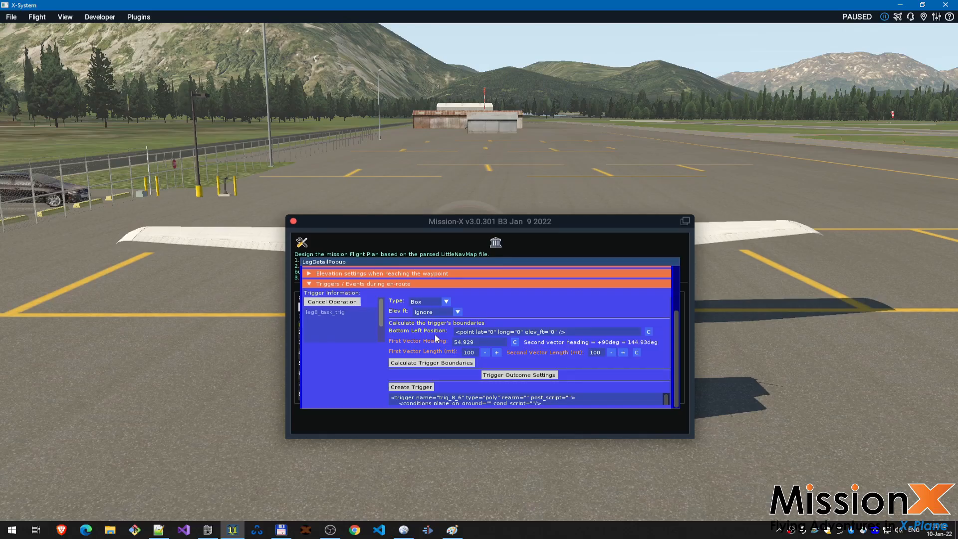
# Step: Open the map and turn the aircraft to heading 161 degrees and back to 341 degrees
pyautogui.press('m')
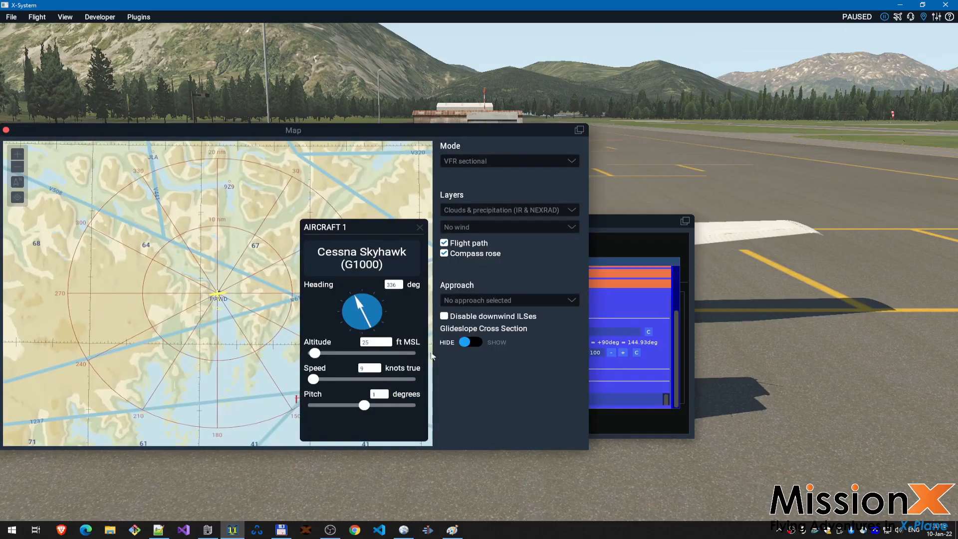
pyautogui.scroll(5, 217, 290)
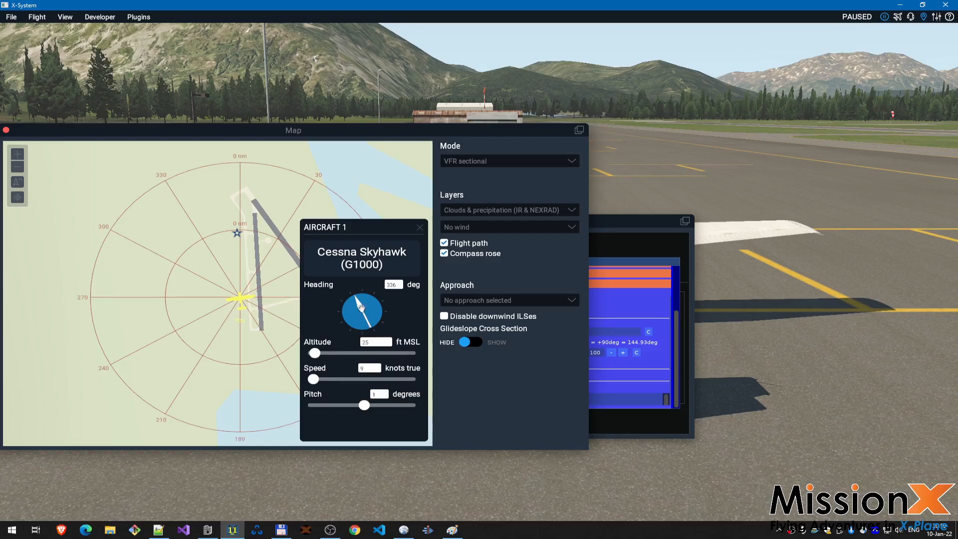
pyautogui.moveTo(359, 306); pyautogui.dragTo(370, 326)
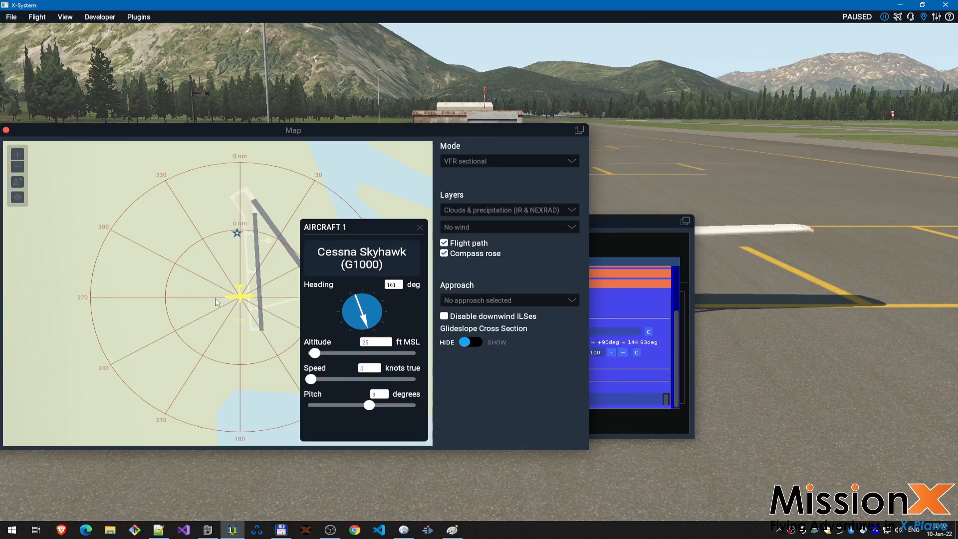
pyautogui.moveTo(335, 310); pyautogui.dragTo(354, 288)
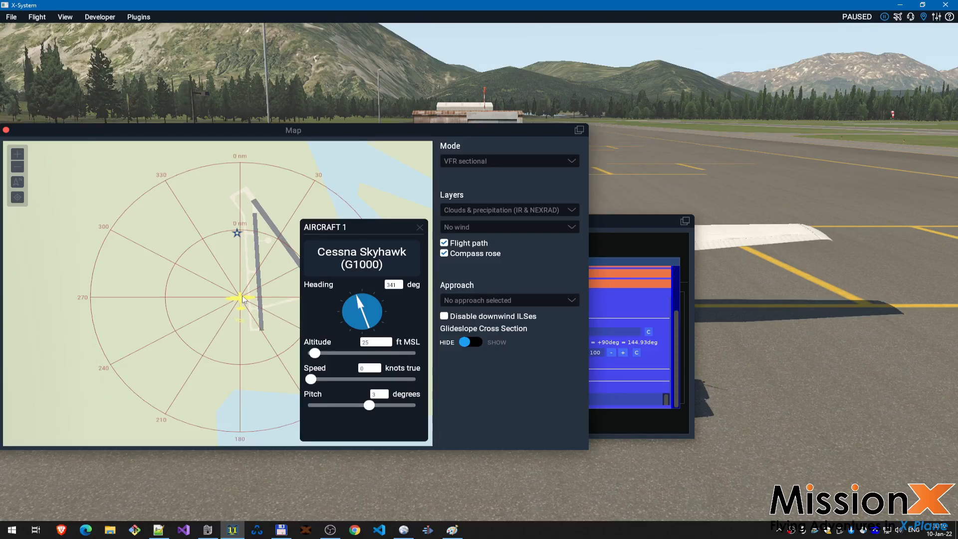
pyautogui.scroll(2, 243, 299)
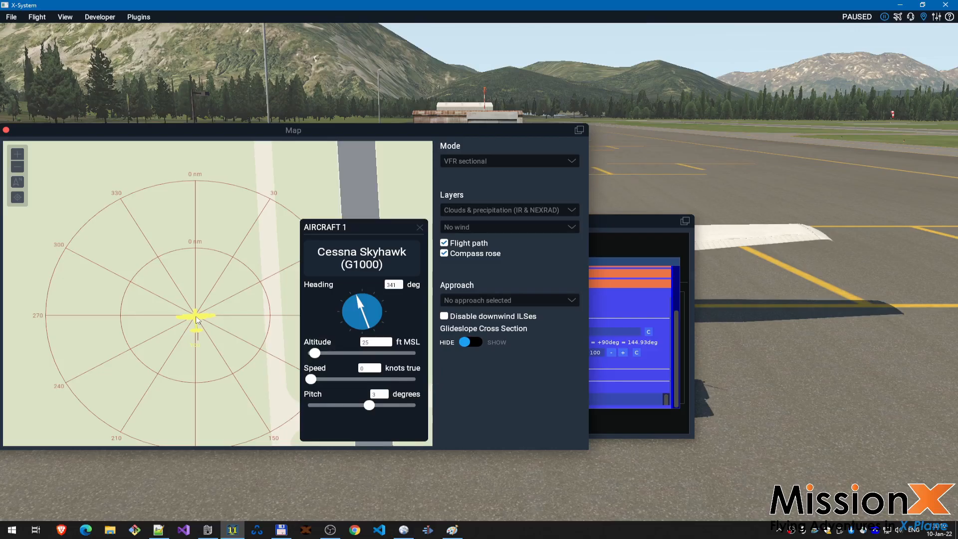
# Step: Check the box trigger's vector settings and move the aircraft on the map east from the ramp onto the narrower runway
pyautogui.click(603, 228)
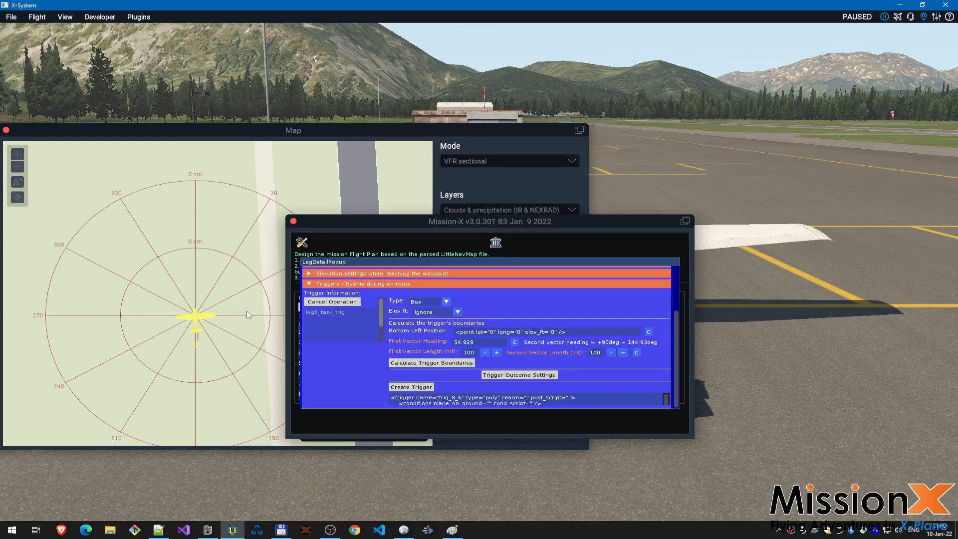
pyautogui.moveTo(594, 354)
pyautogui.moveTo(198, 320); pyautogui.dragTo(243, 317)
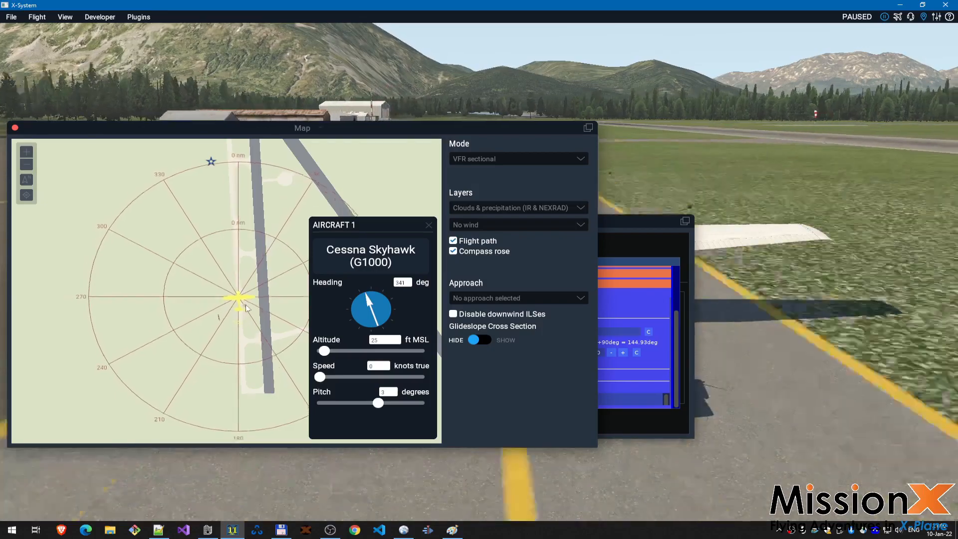
pyautogui.moveTo(237, 314); pyautogui.dragTo(240, 313)
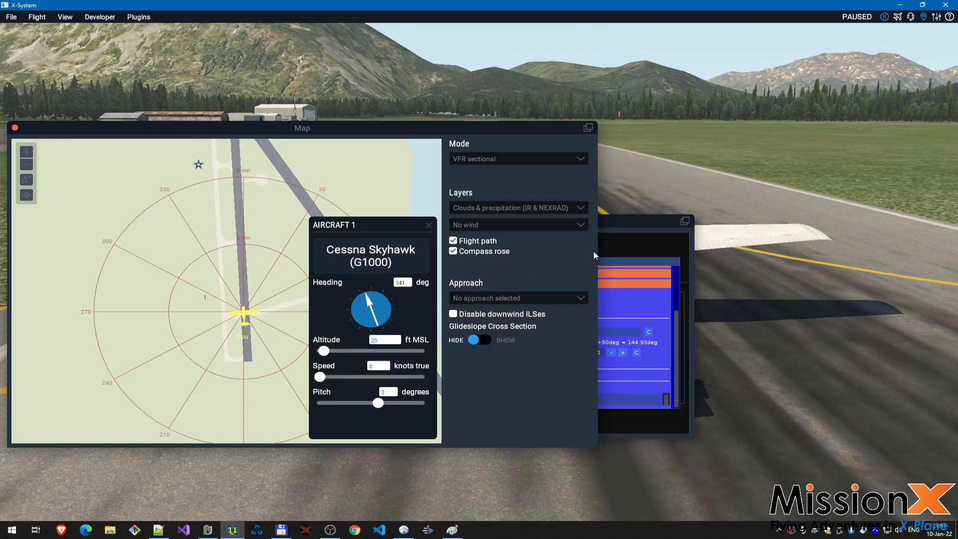
# Step: Cancel the new box trigger and close the Seward (PAWD) flight leg's settings
pyautogui.click(635, 240)
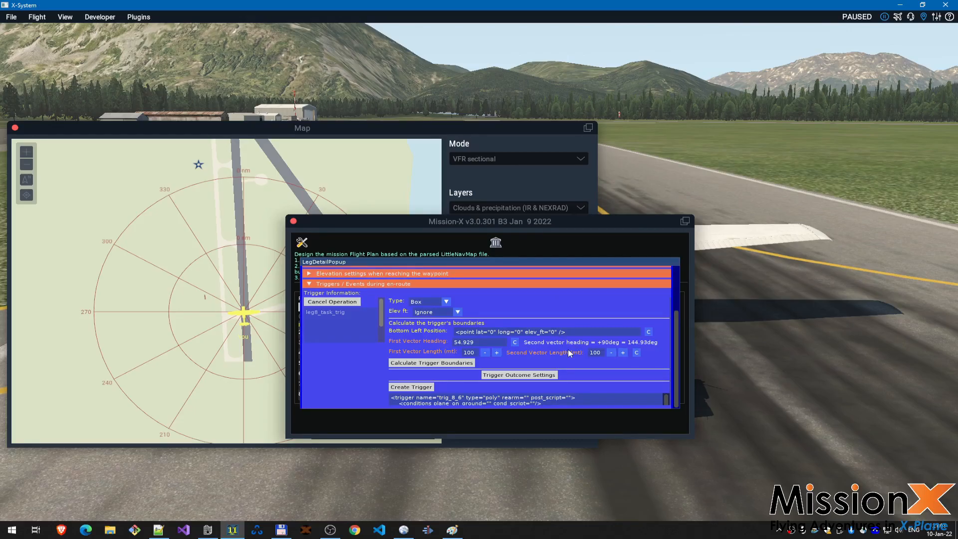
pyautogui.click(332, 303)
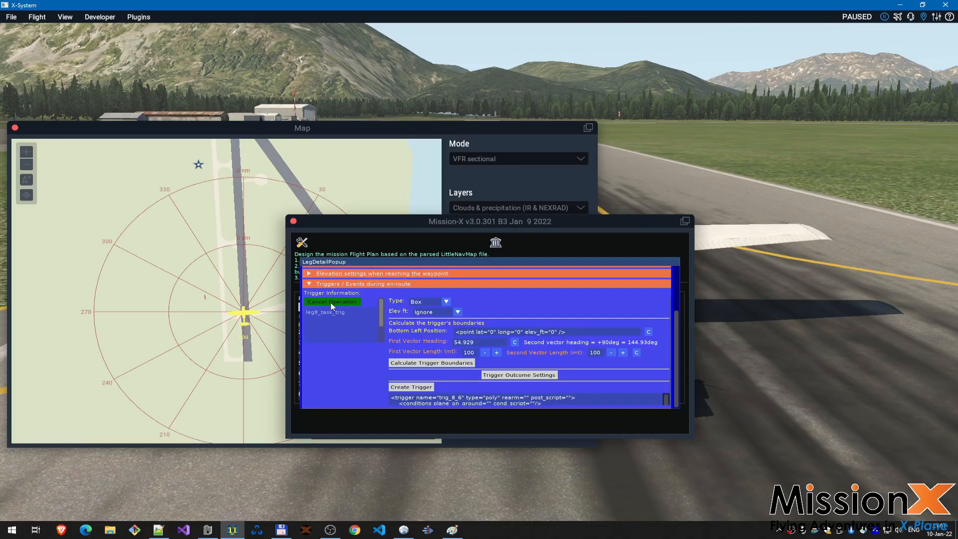
pyautogui.click(333, 274)
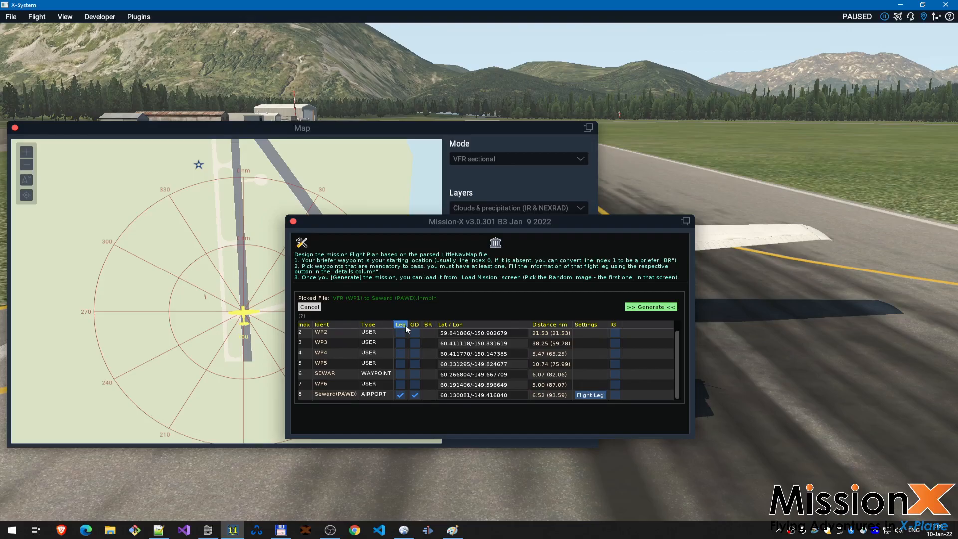
# Step: Switch to Little Navmap and examine the flight plan's route and waypoints between WP2 and Seward
pyautogui.click(409, 533)
pyautogui.scroll(-5, 405, 340)
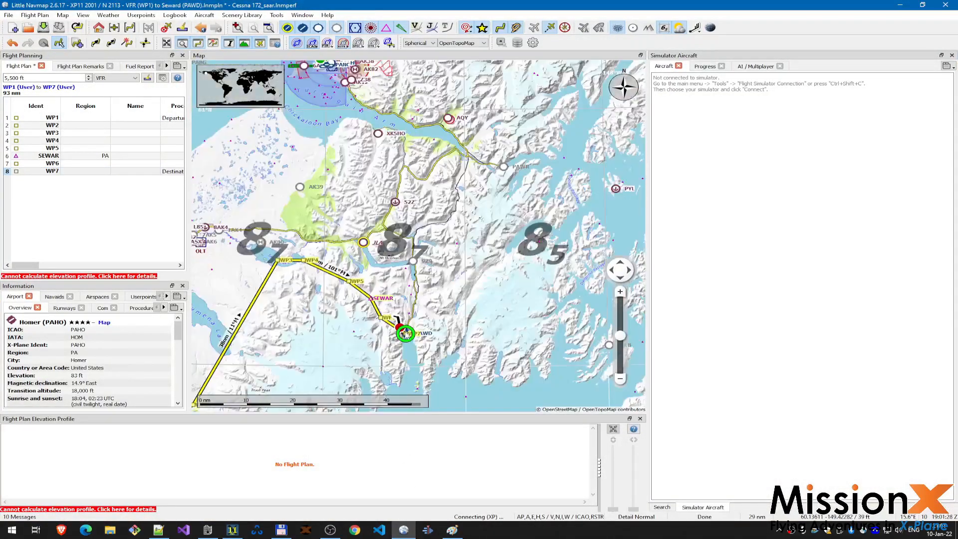
pyautogui.scroll(4, 364, 322)
pyautogui.scroll(1, 364, 323)
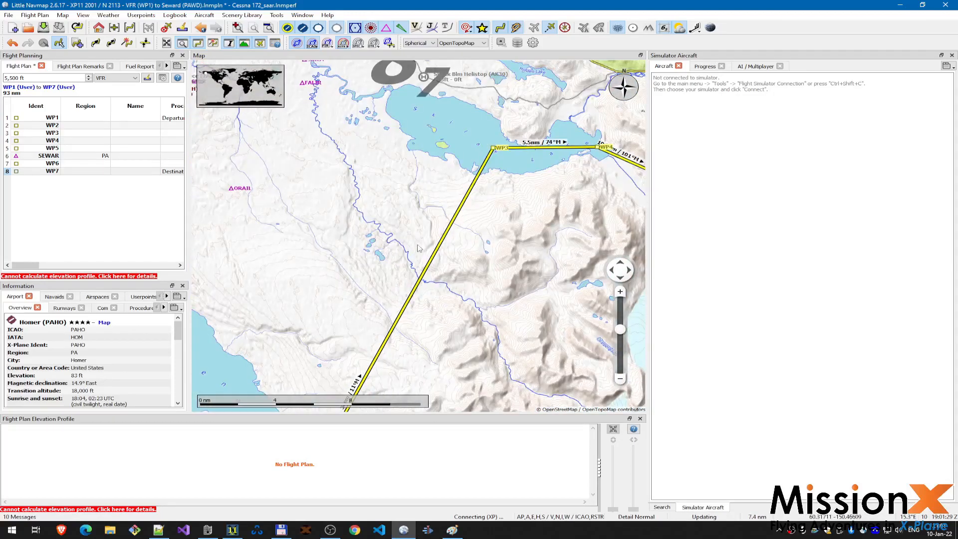
pyautogui.moveTo(469, 205); pyautogui.dragTo(364, 264)
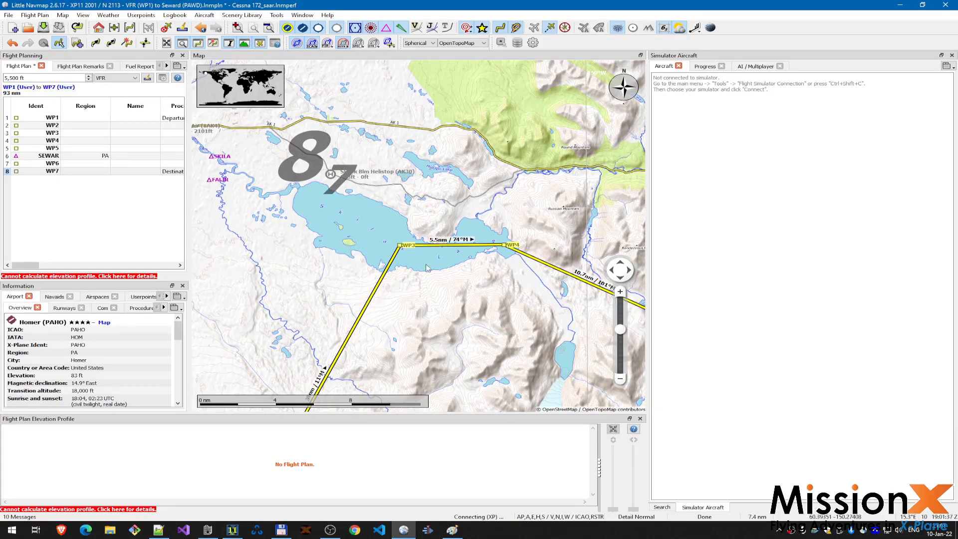
pyautogui.moveTo(491, 292); pyautogui.dragTo(212, 245)
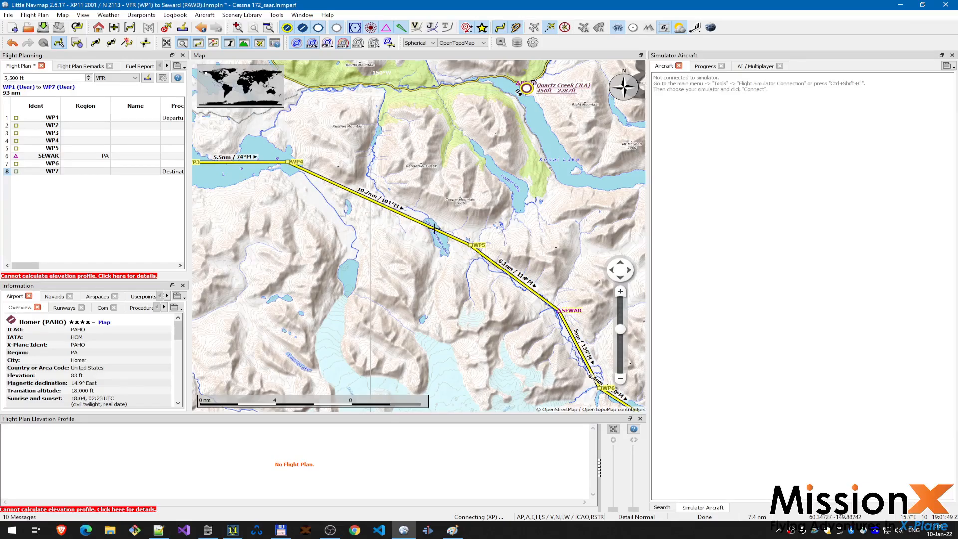
pyautogui.moveTo(494, 299); pyautogui.dragTo(499, 270)
pyautogui.moveTo(342, 290); pyautogui.dragTo(544, 300)
pyautogui.scroll(-5, 384, 311)
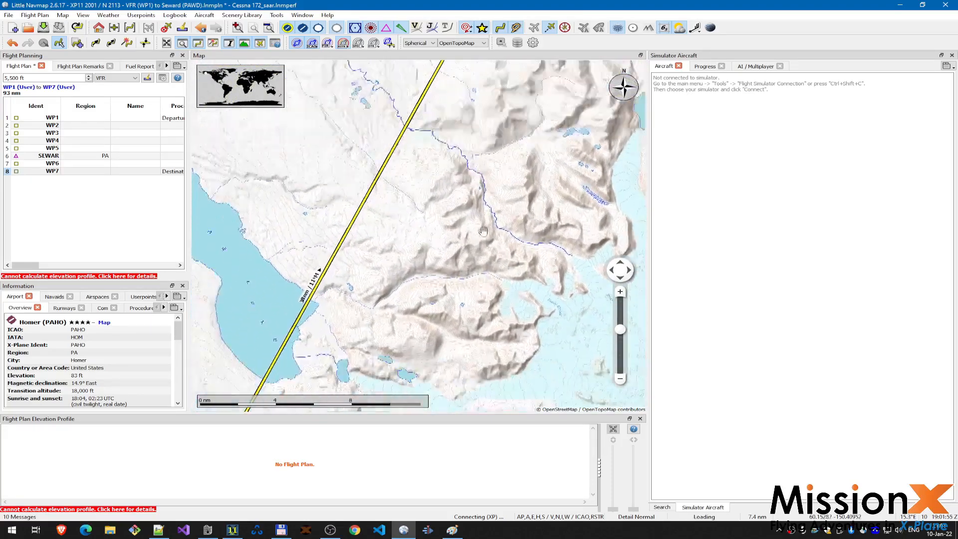